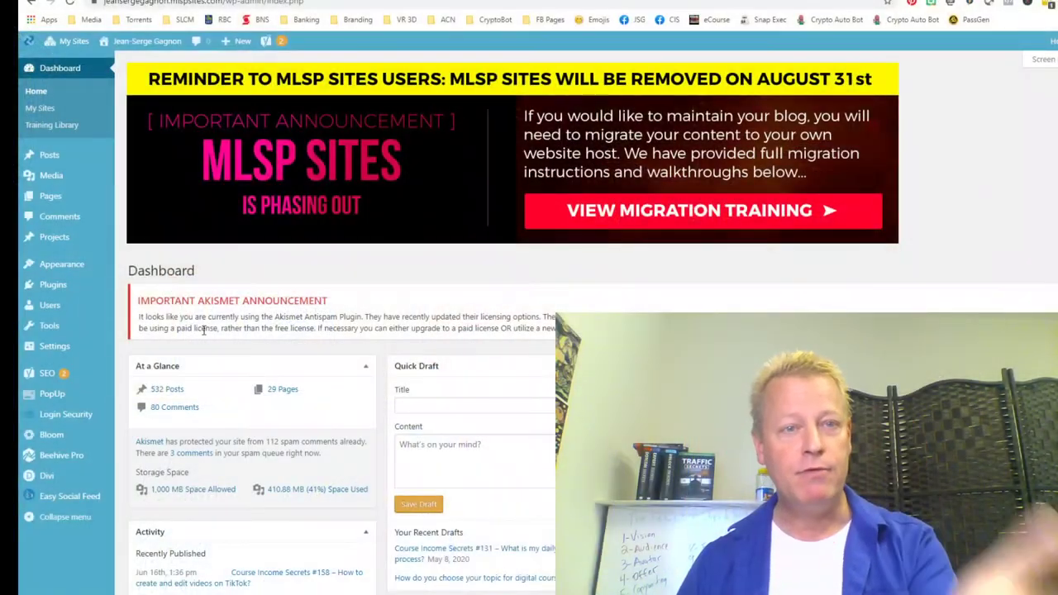
Open the MLSP Sites phasing-out announcement page.
scroll(444, 261, "down", 2)
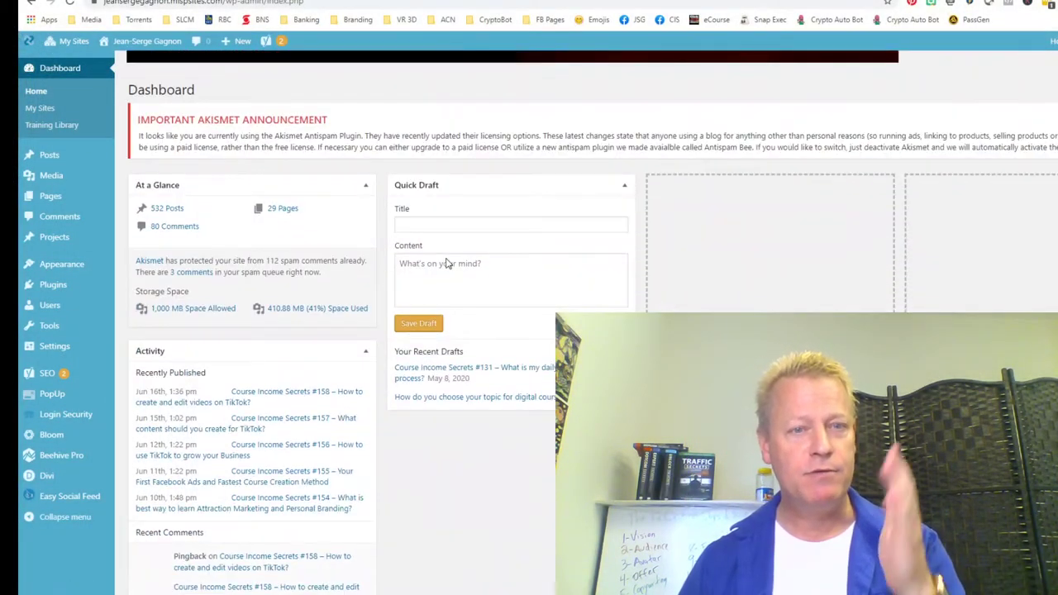
scroll(446, 262, "up", 2)
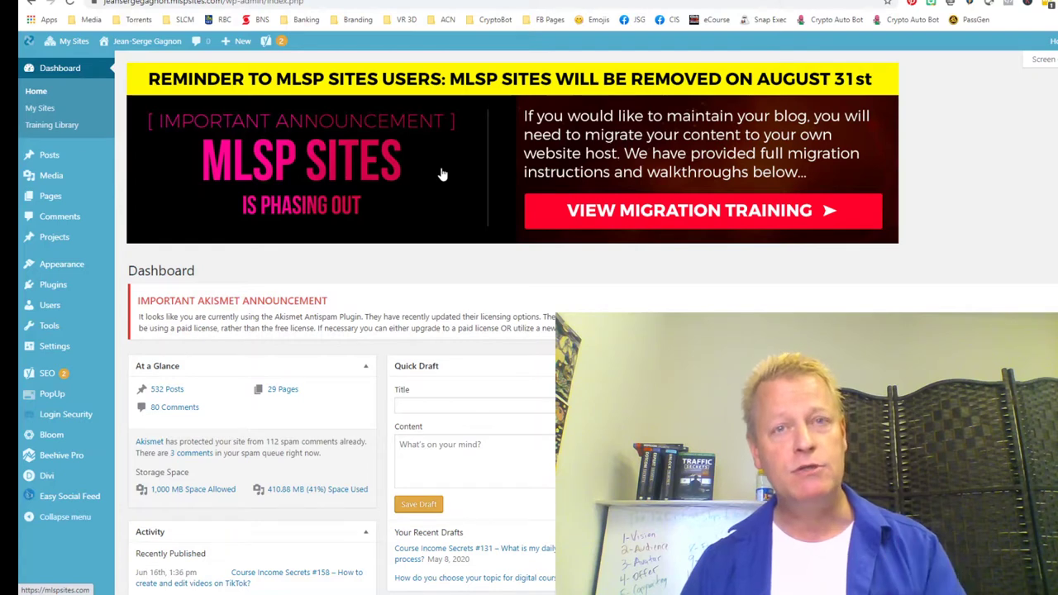
left_click(229, 205)
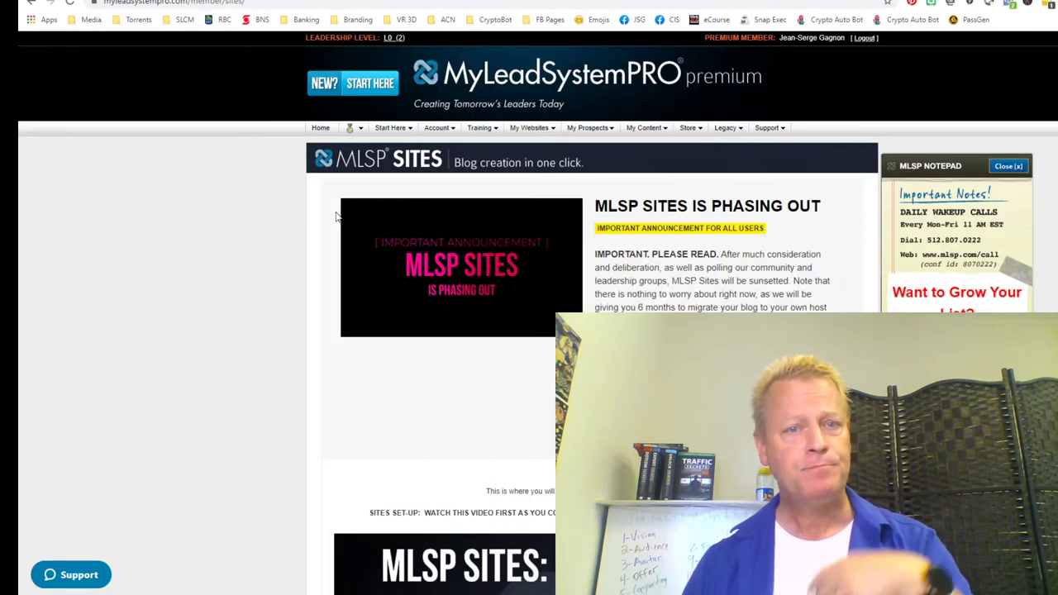
Return to the My Training Library courses page.
scroll(510, 227, "down", 1)
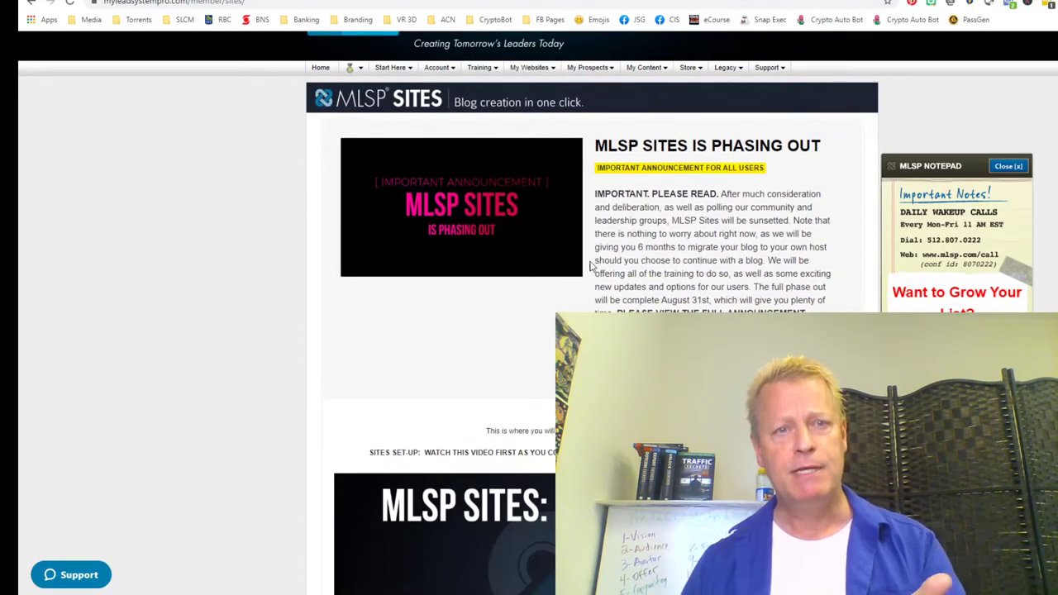
scroll(510, 227, "up", 1)
mouse_move(493, 131)
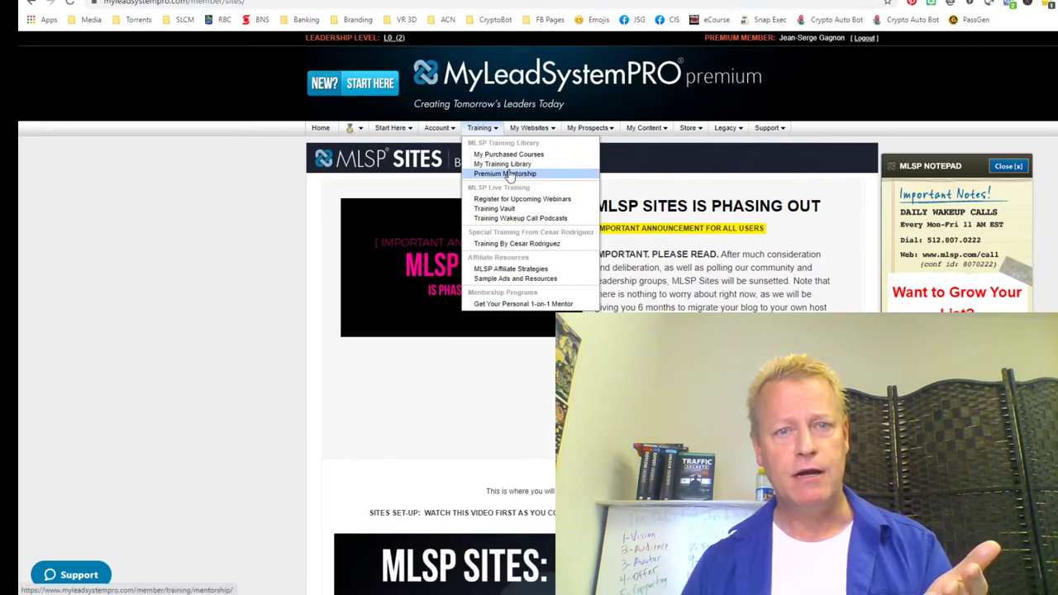
left_click(502, 164)
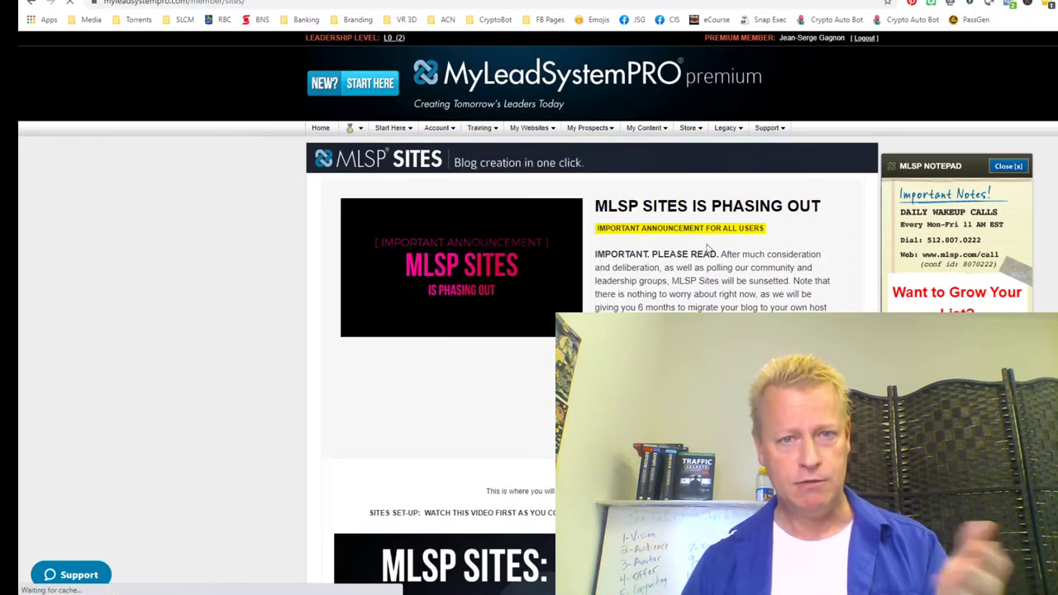
Browse the Training Library down to the 5 Steps PDF and membership bonuses, then return to the top.
scroll(529, 330, "down", 1)
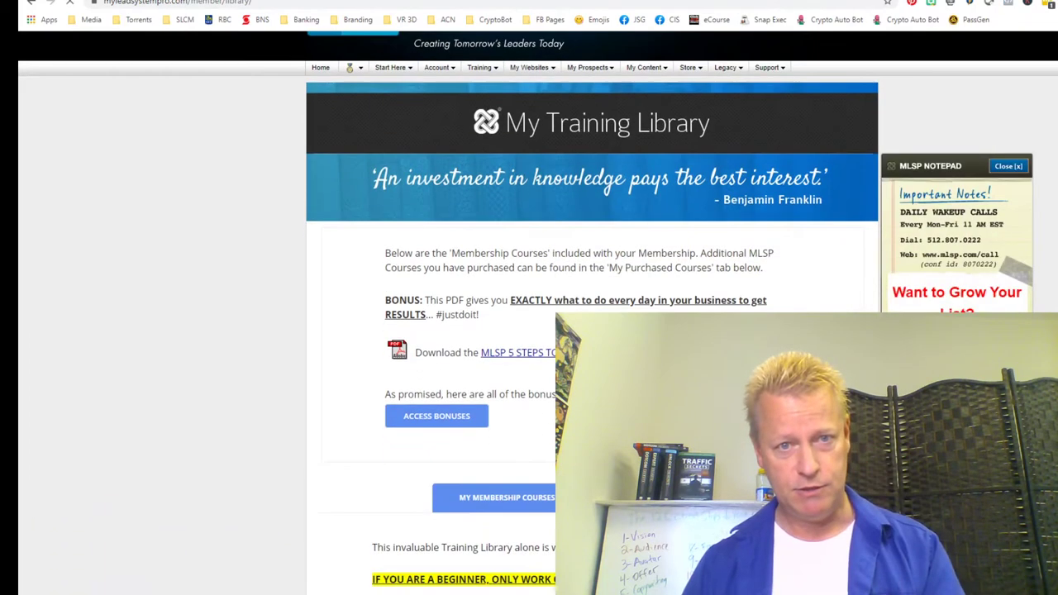
scroll(592, 330, "down", 7)
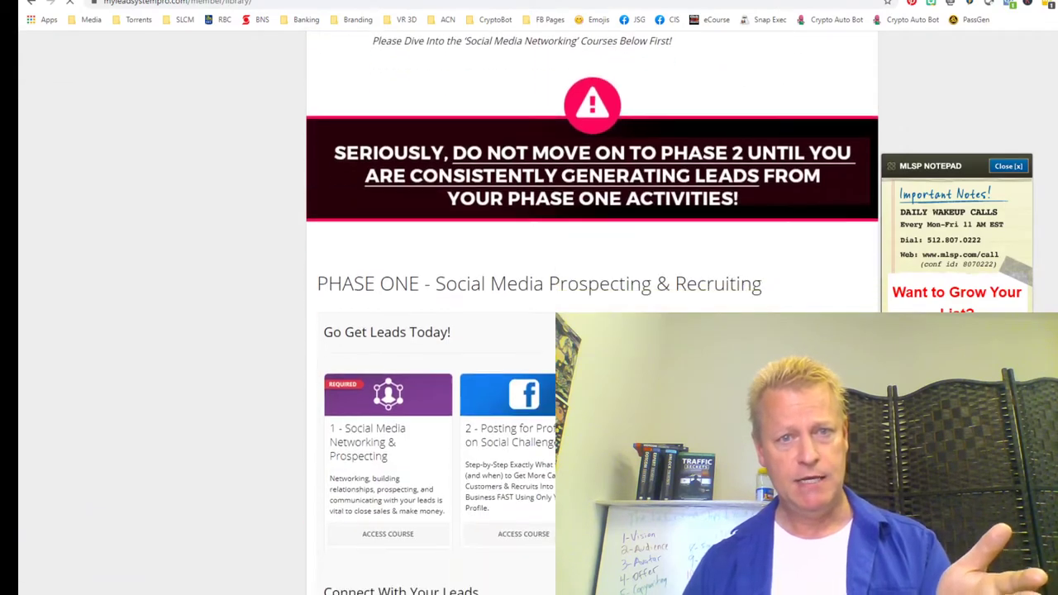
scroll(375, 159, "down", 2)
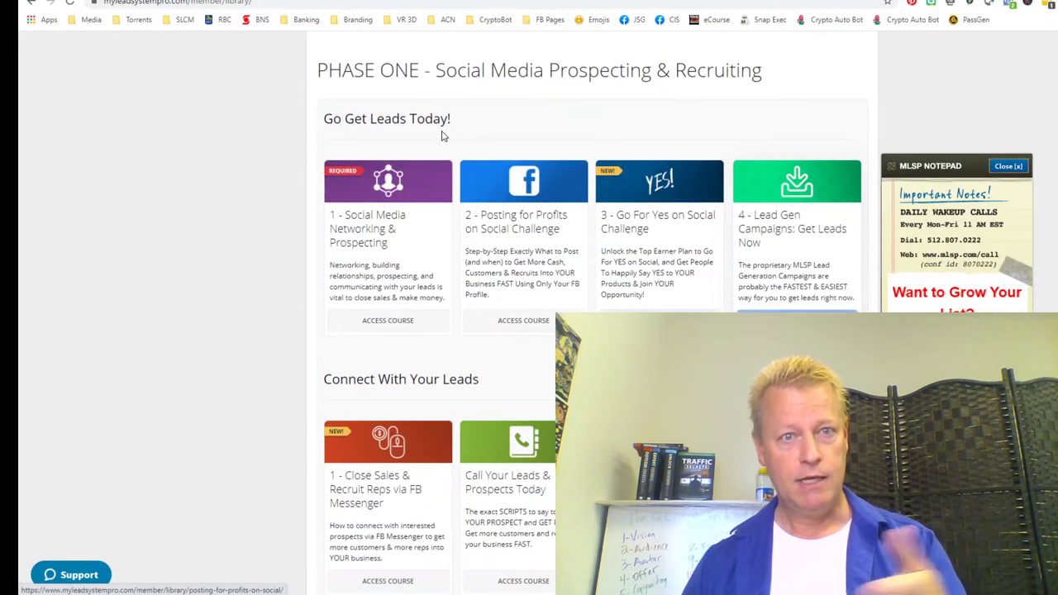
scroll(653, 240, "down", 3)
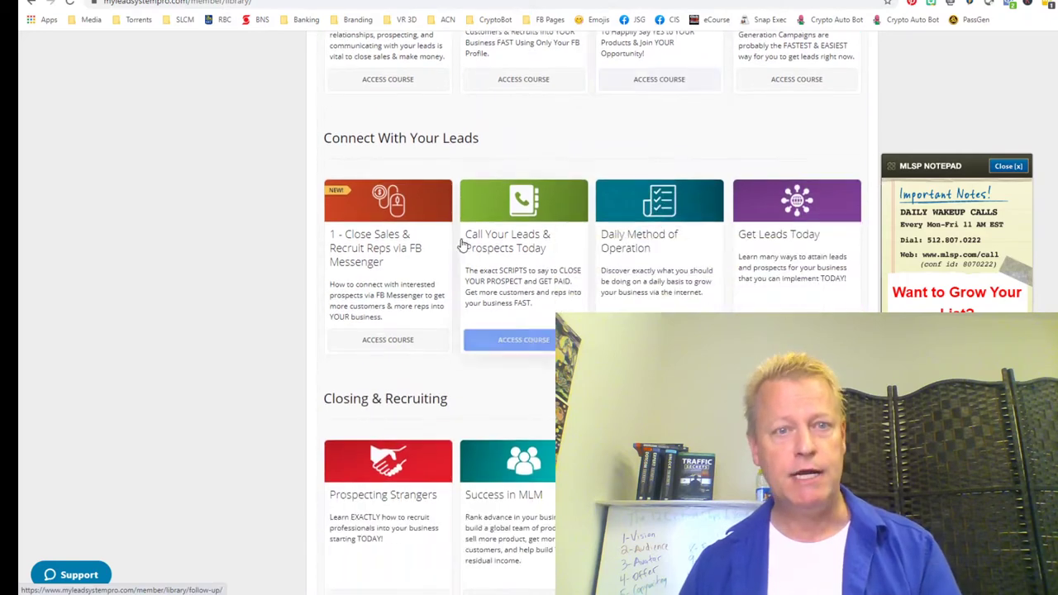
scroll(672, 264, "down", 3)
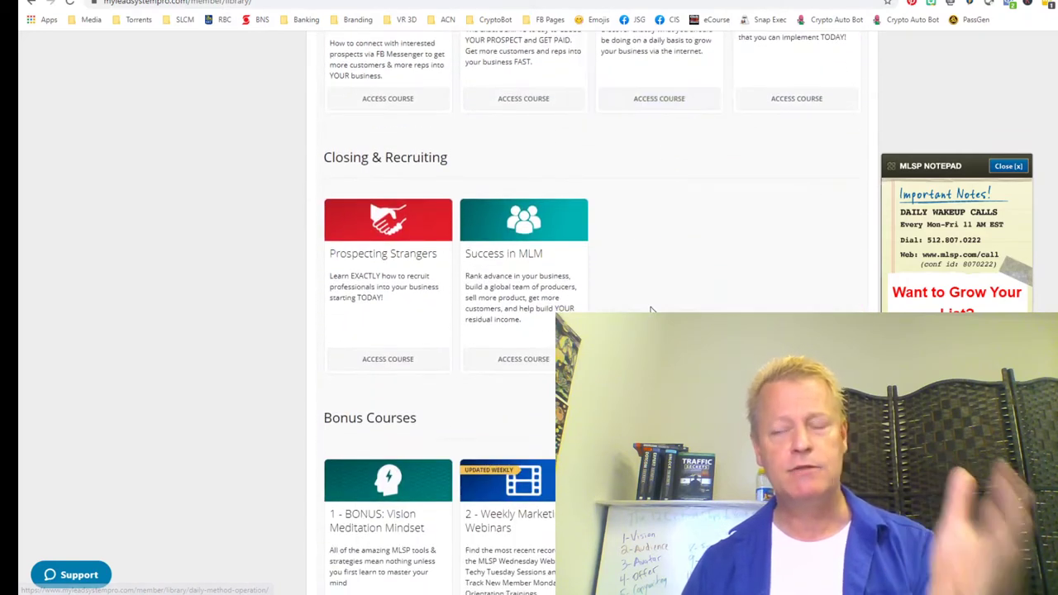
scroll(650, 310, "down", 7)
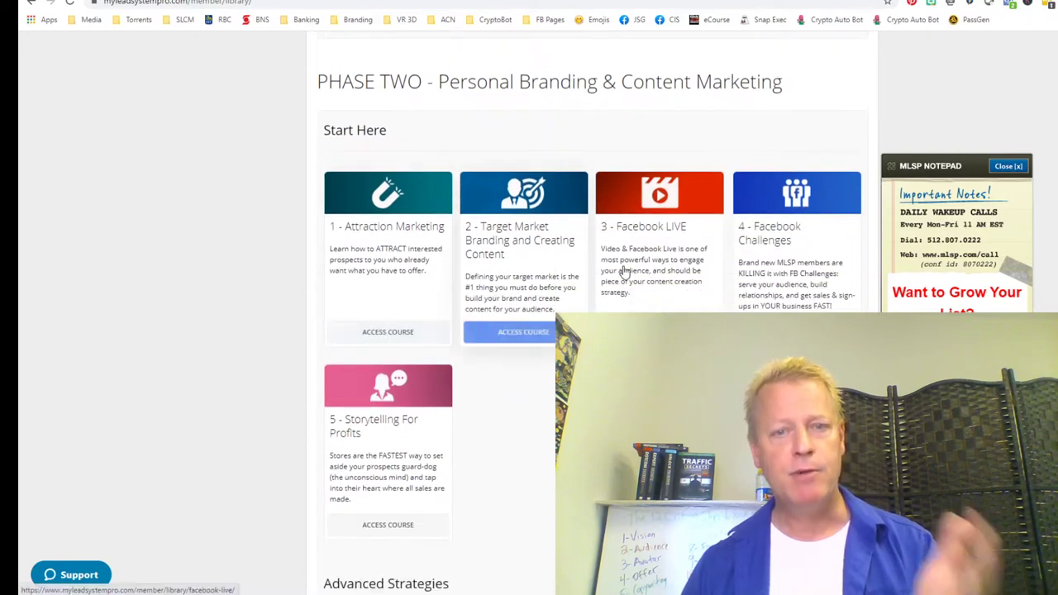
scroll(631, 266, "down", 2)
scroll(843, 181, "down", 4)
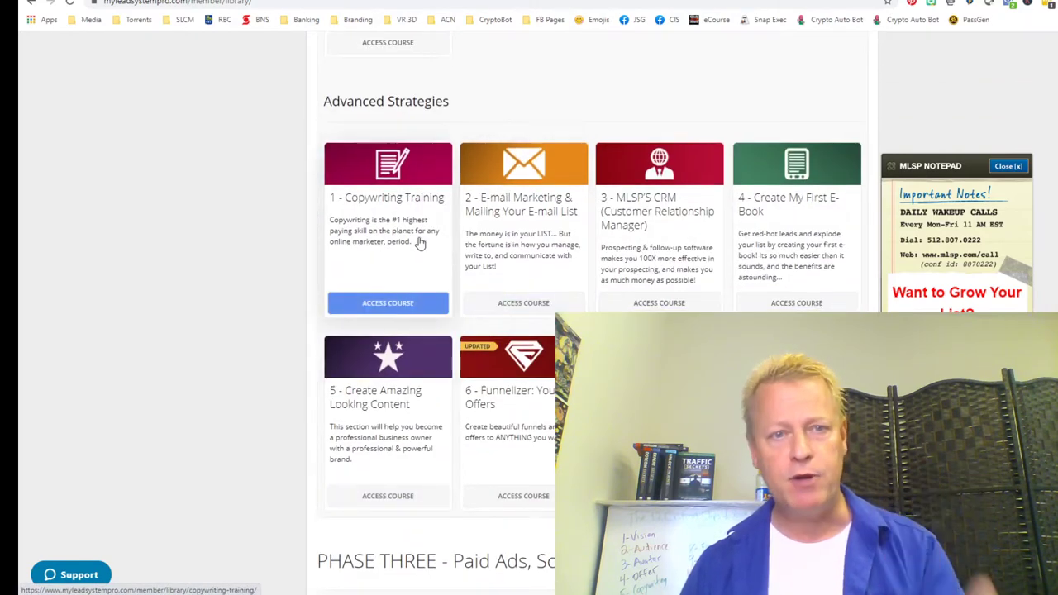
scroll(573, 243, "down", 3)
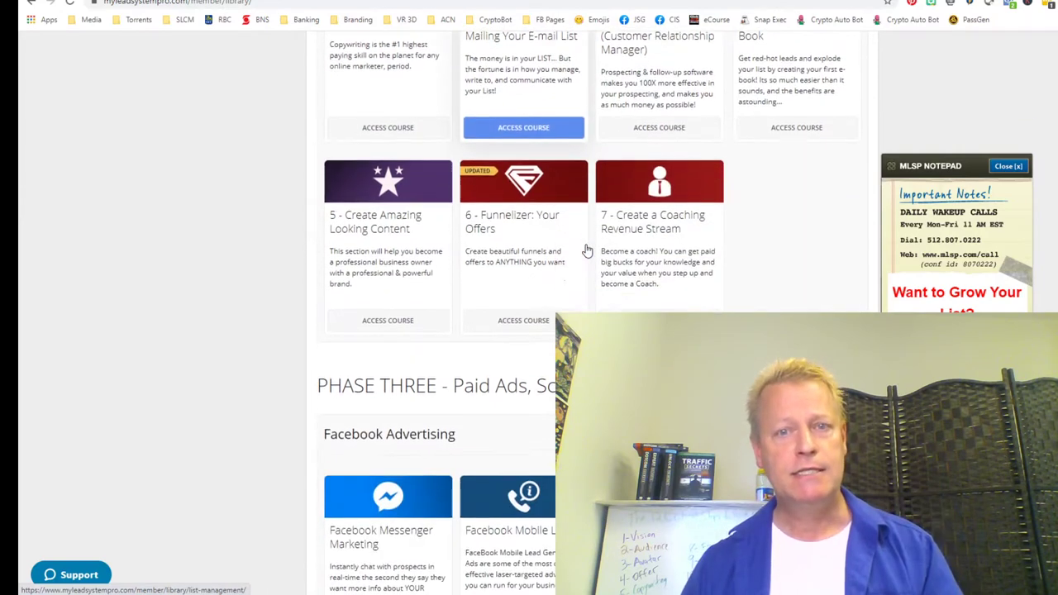
scroll(453, 361, "down", 2)
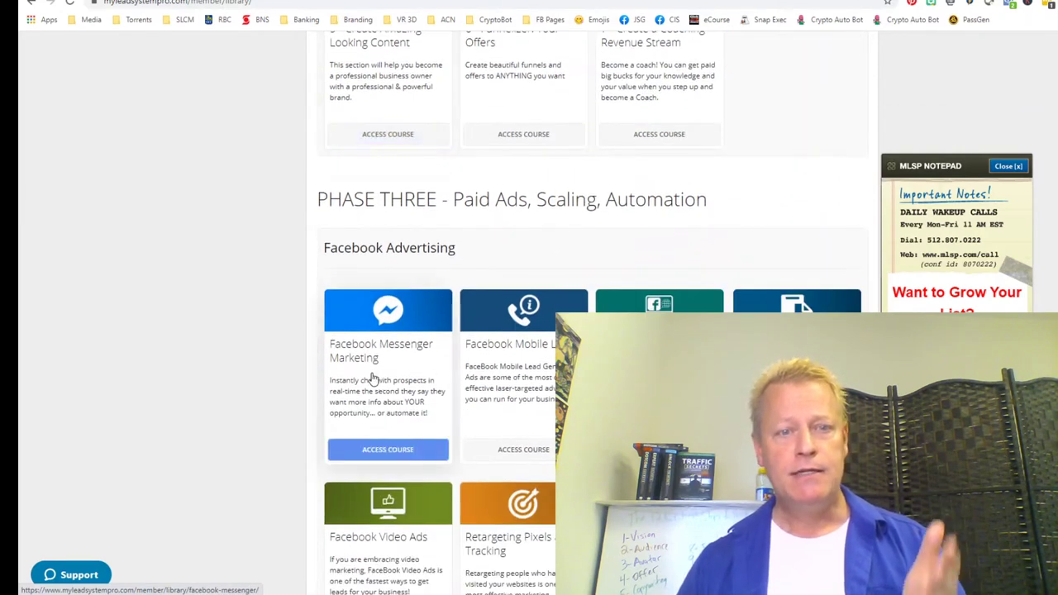
scroll(437, 366, "down", 2)
scroll(624, 157, "down", 7)
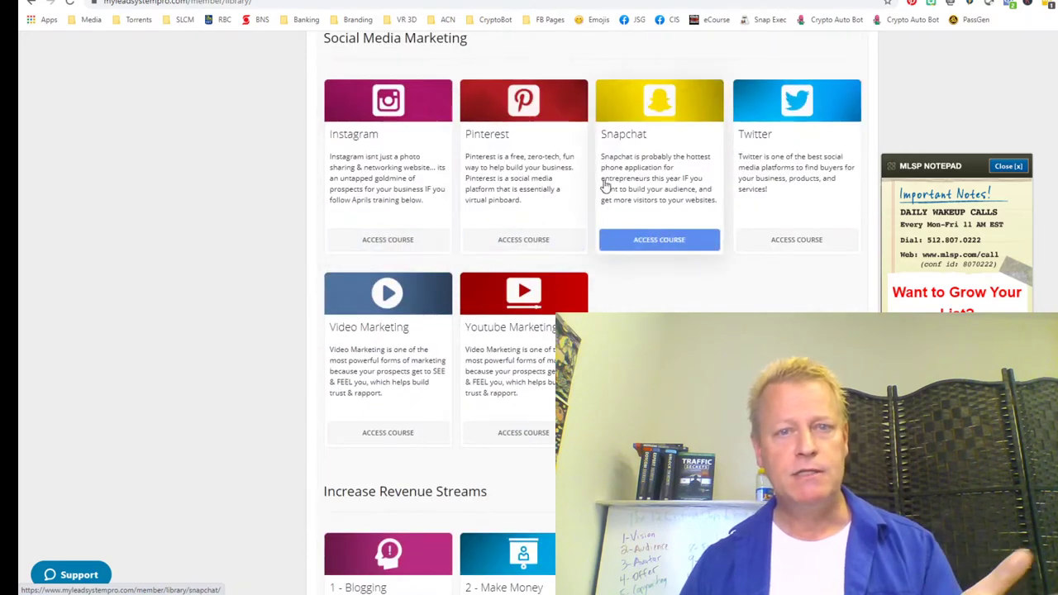
scroll(528, 165, "down", 3)
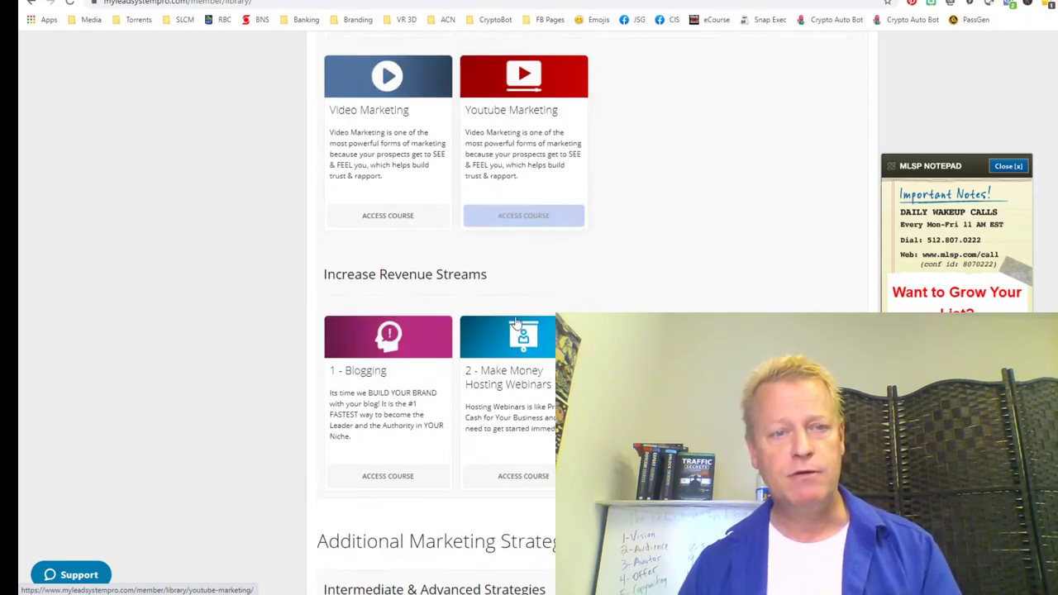
scroll(529, 357, "down", 4)
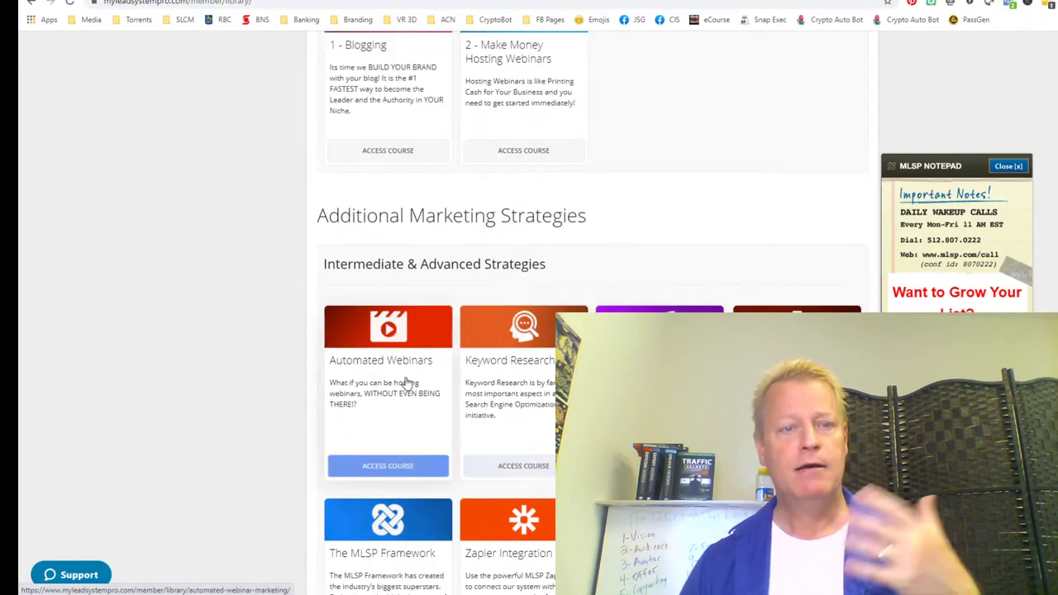
scroll(406, 383, "down", 3)
scroll(513, 337, "up", 15)
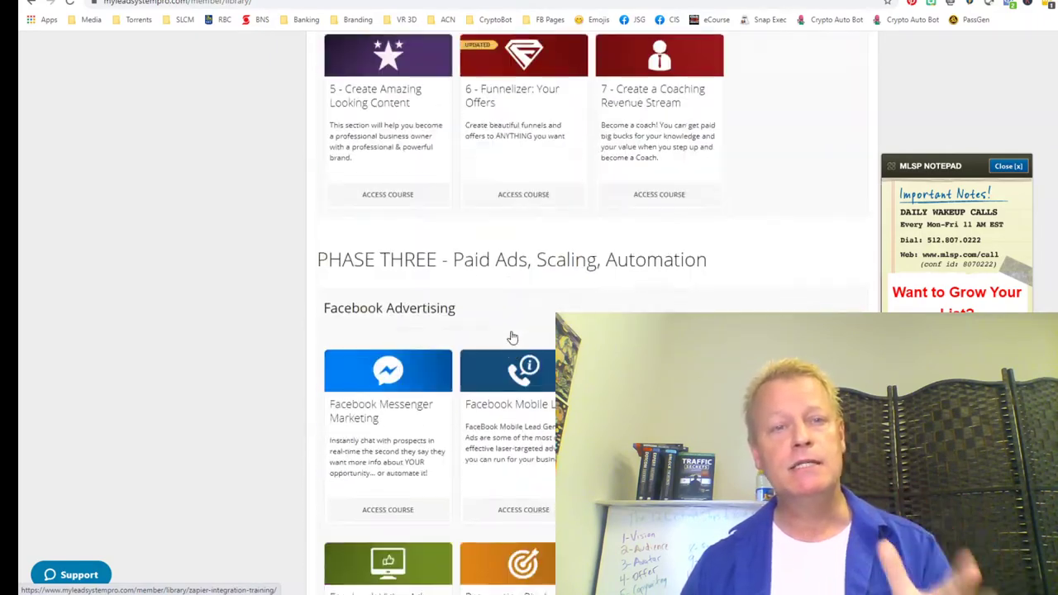
scroll(512, 337, "up", 5)
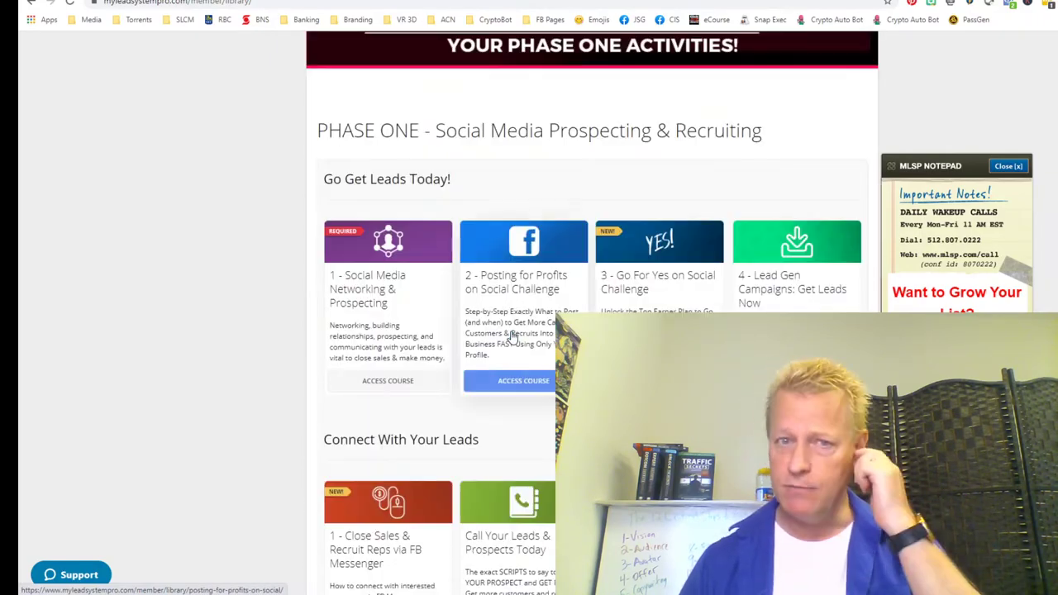
scroll(512, 335, "up", 8)
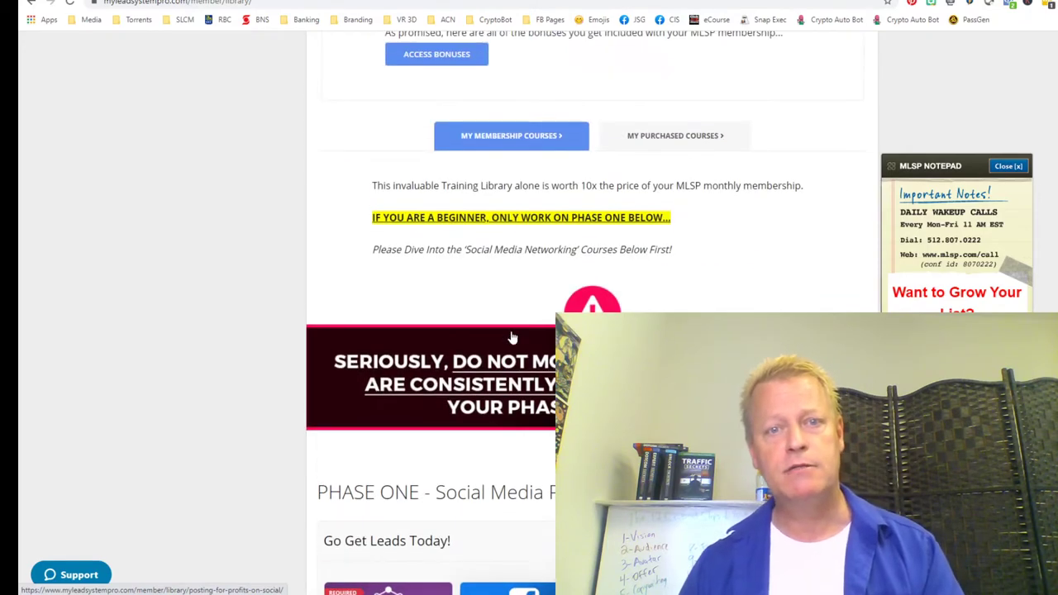
scroll(512, 335, "down", 2)
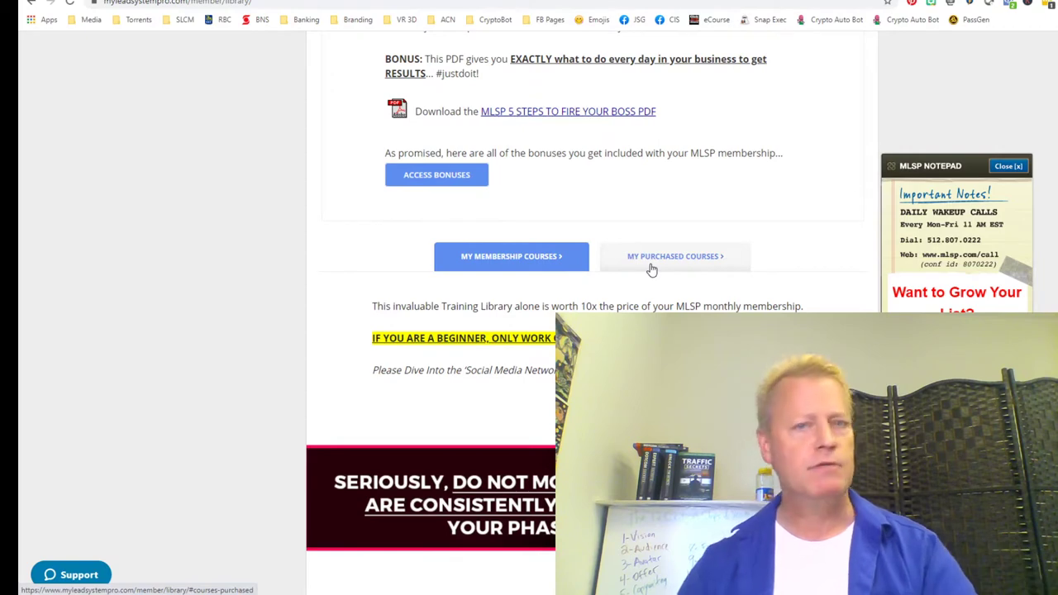
scroll(649, 267, "up", 1)
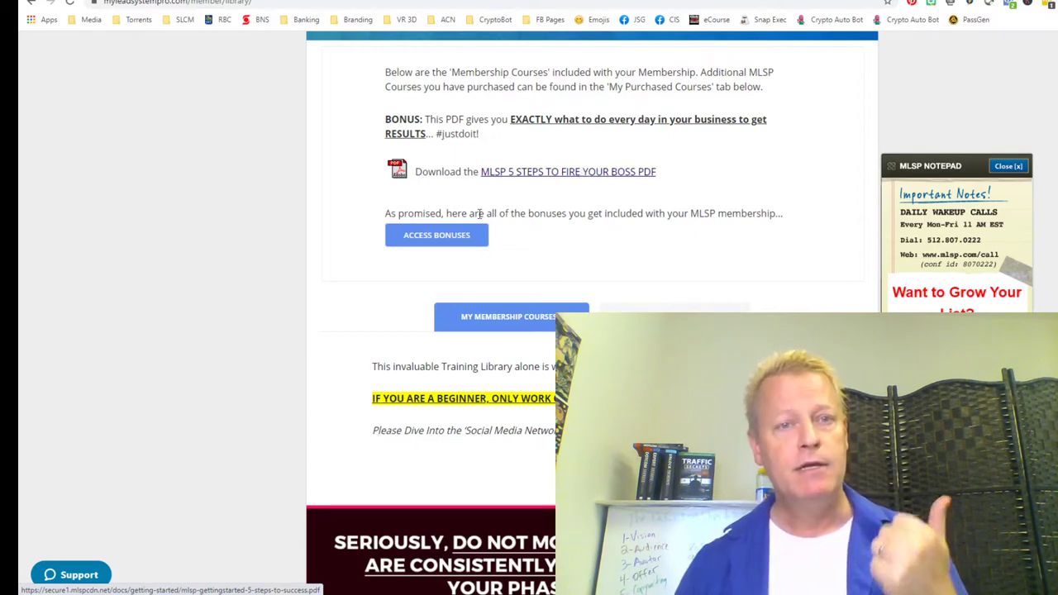
scroll(446, 194, "up", 3)
mouse_move(576, 131)
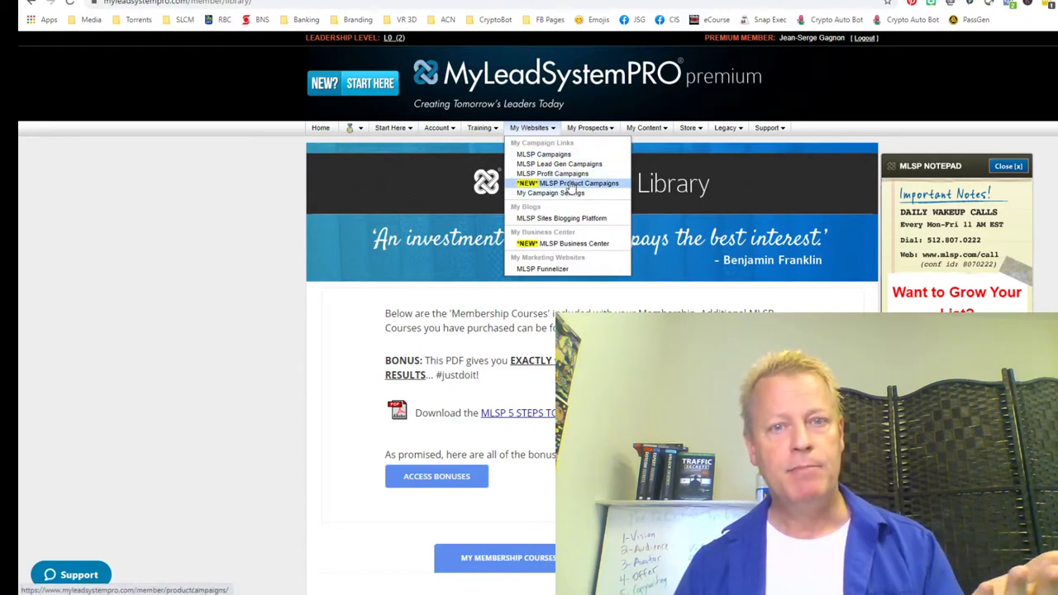
Open the MLSP Lead Gen Campaigns list from My Websites.
left_click(580, 163)
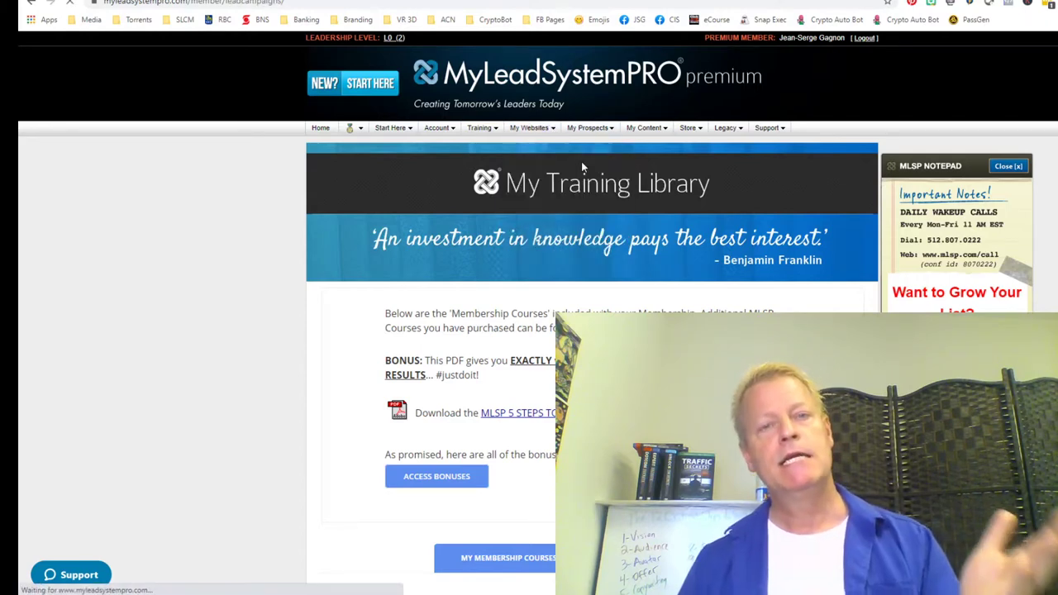
scroll(583, 308, "down", 3)
scroll(582, 307, "down", 4)
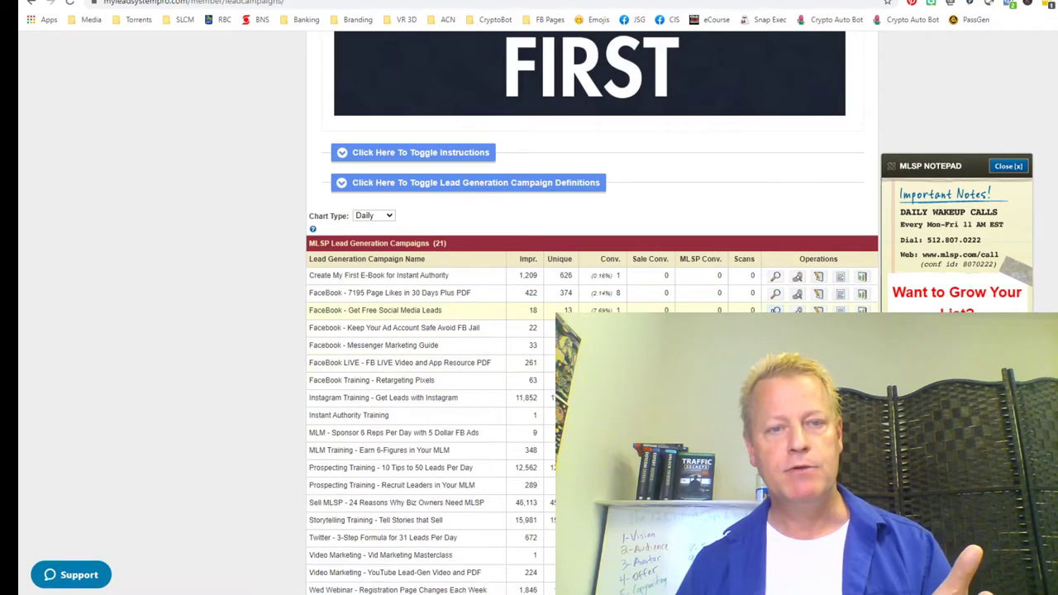
Preview the FaceBook - Get Free Social Media Leads capture page, then close the preview.
left_click(775, 310)
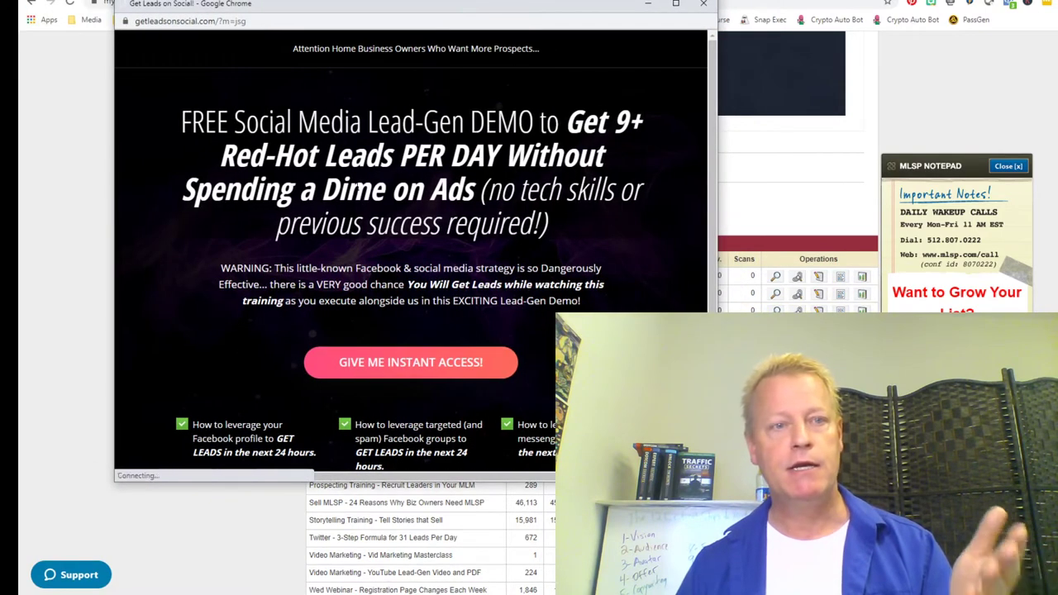
scroll(463, 331, "down", 2)
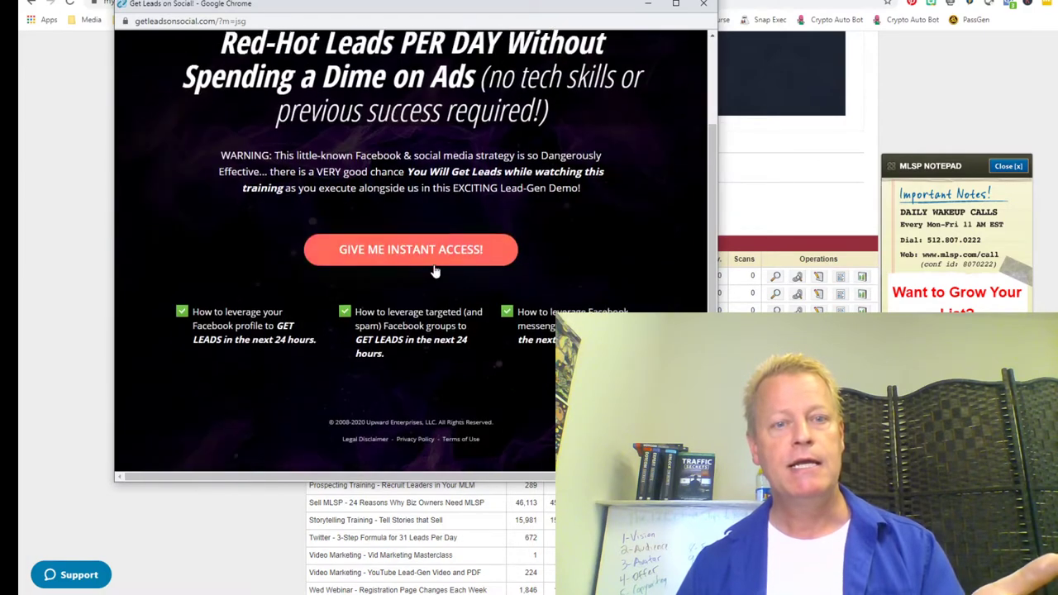
scroll(477, 328, "up", 2)
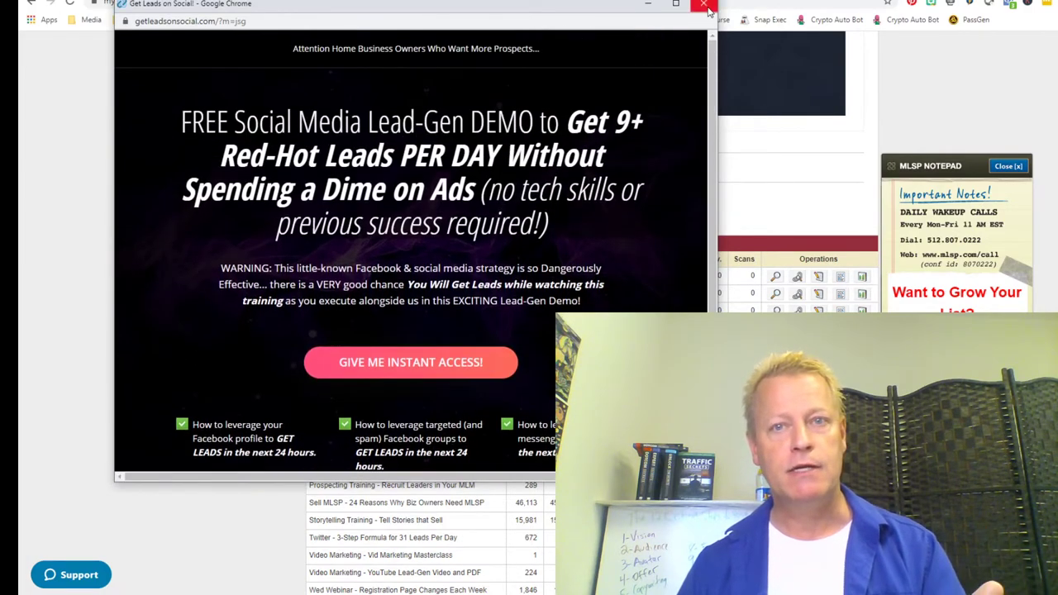
left_click(703, 5)
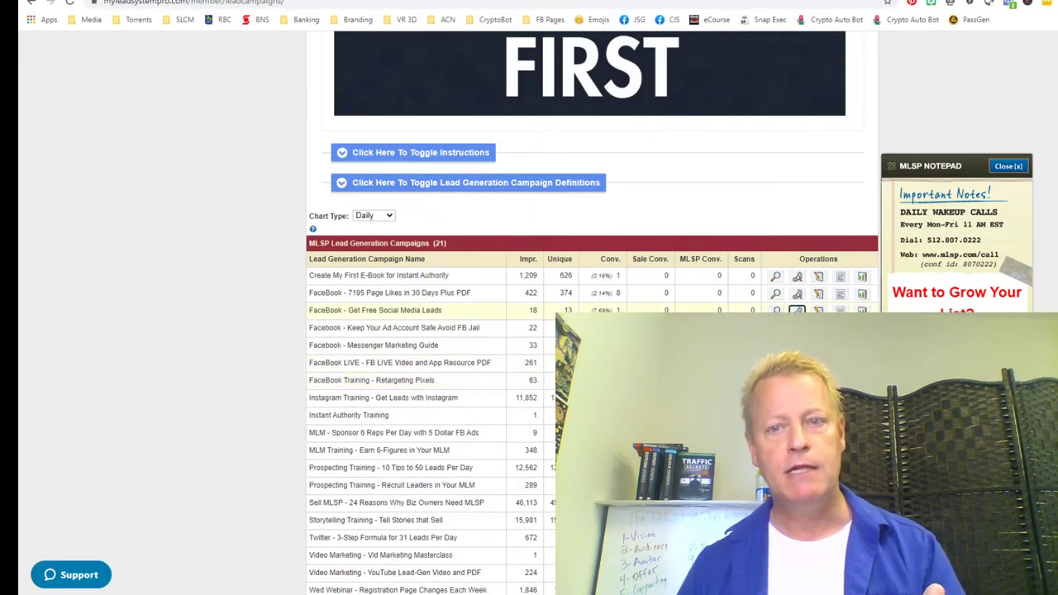
Load the campaign's Direct Thank You Page URL in a new tab and pause its training video.
left_click(797, 309)
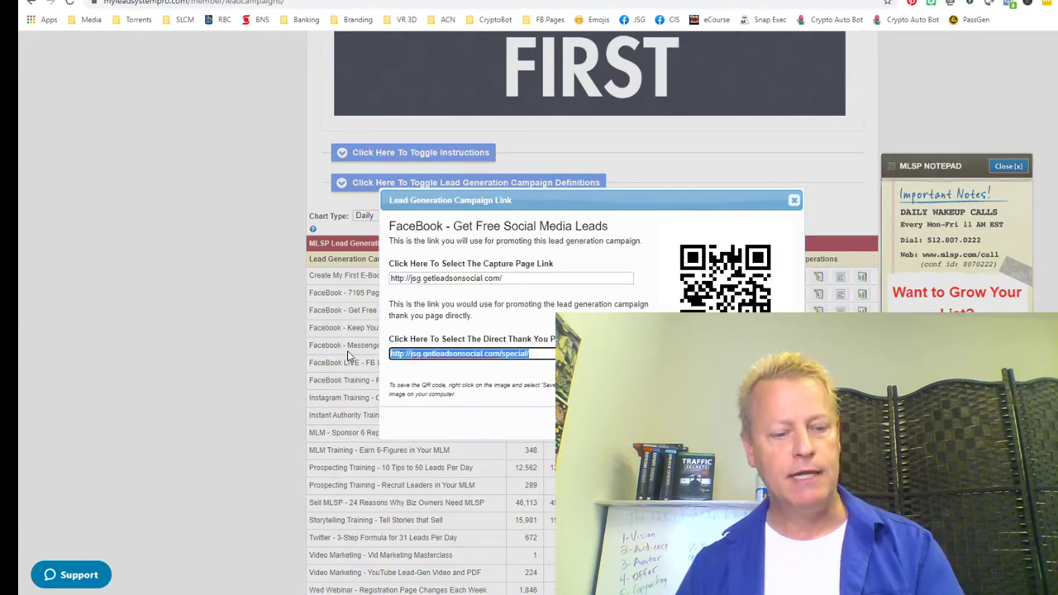
key("ctrl+t")
left_click(466, 4)
type("http://jsg.getleadsonsocial.com/special/")
key("Return")
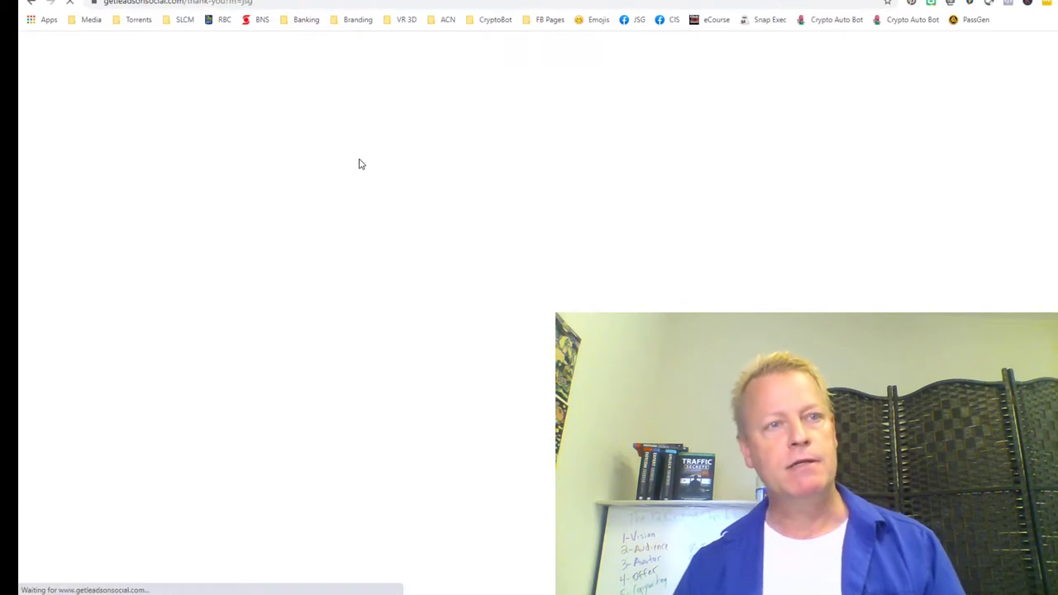
scroll(453, 296, "down", 1)
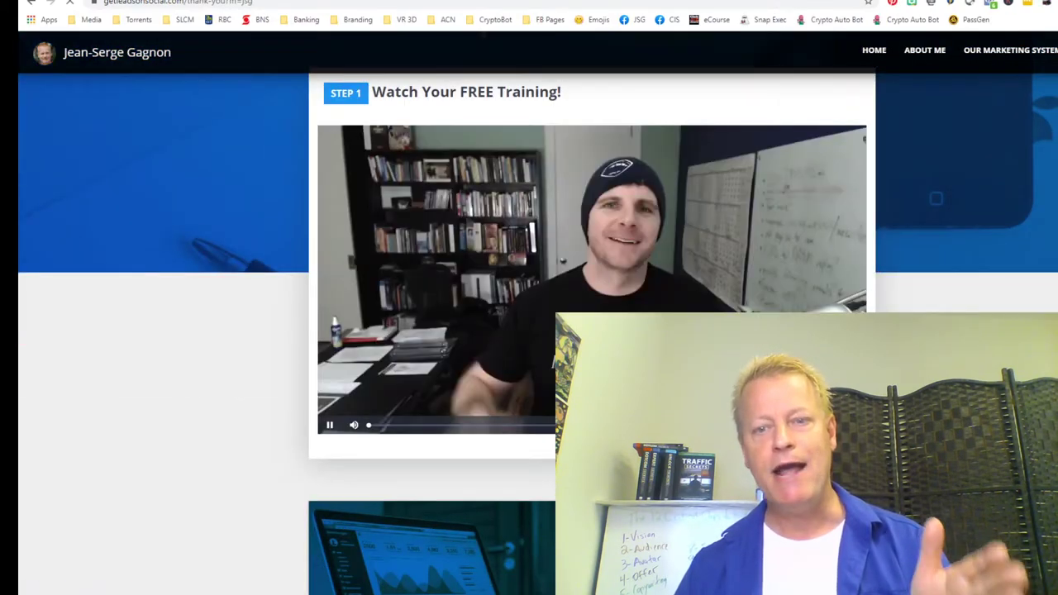
left_click(330, 426)
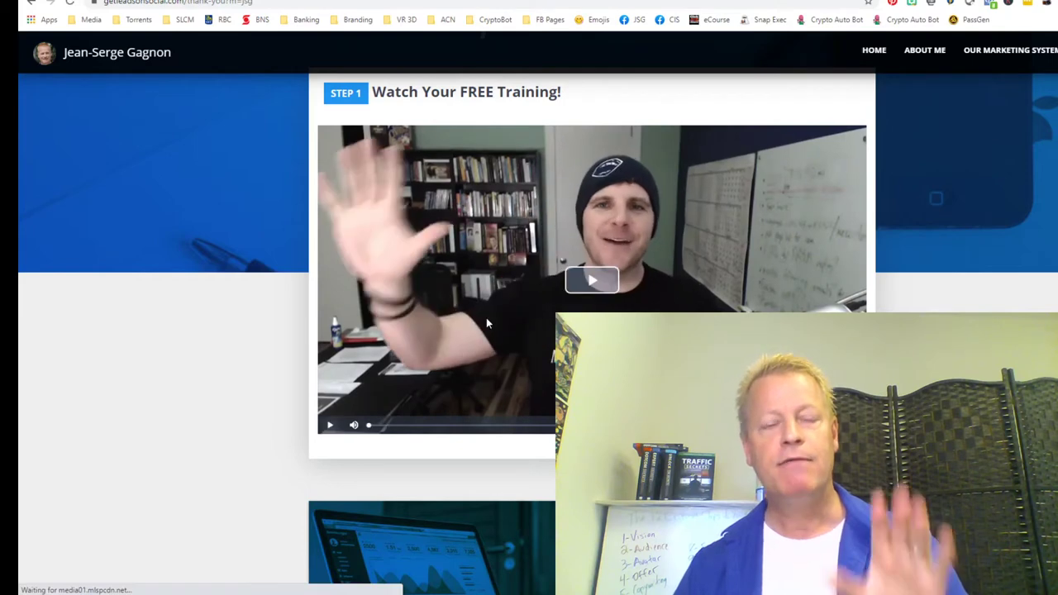
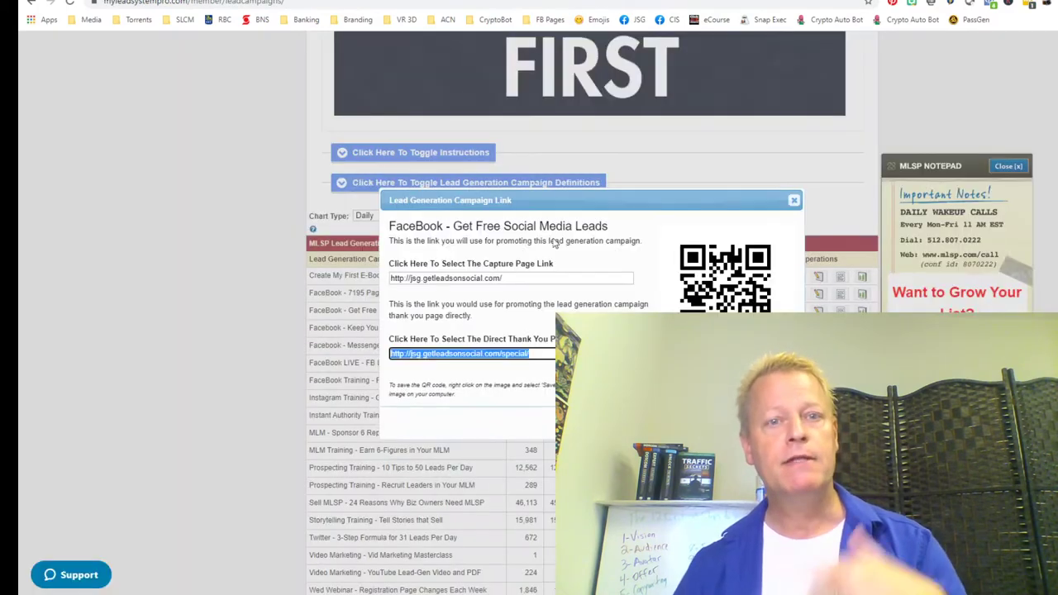
Open the MLSP Sites Blogging Platform page and highlight its August 31st shutdown date.
left_click(794, 202)
scroll(668, 182, "up", 6)
mouse_move(529, 128)
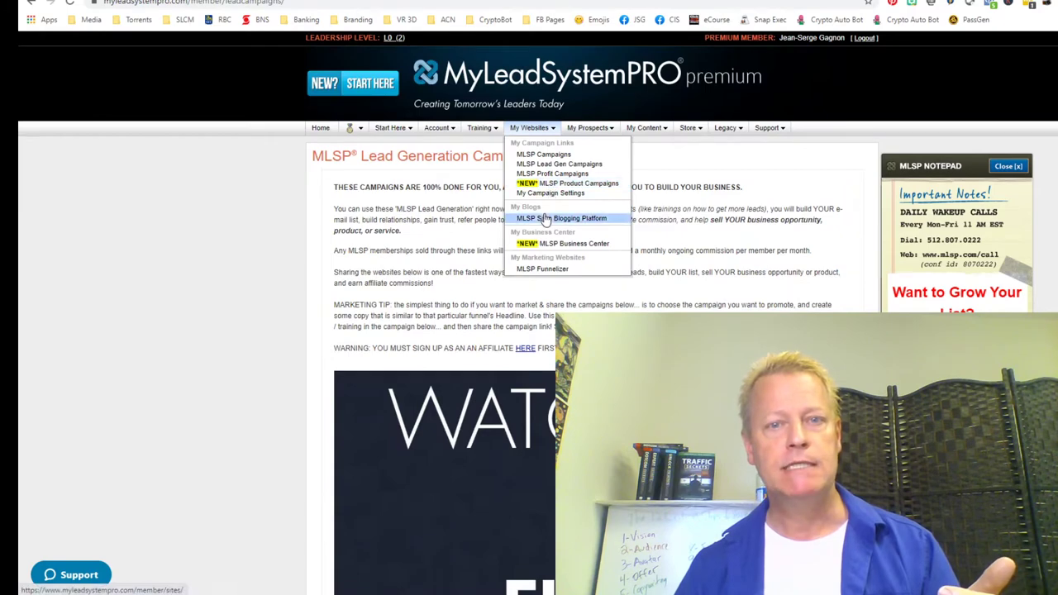
left_click(550, 217)
scroll(789, 305, "down", 2)
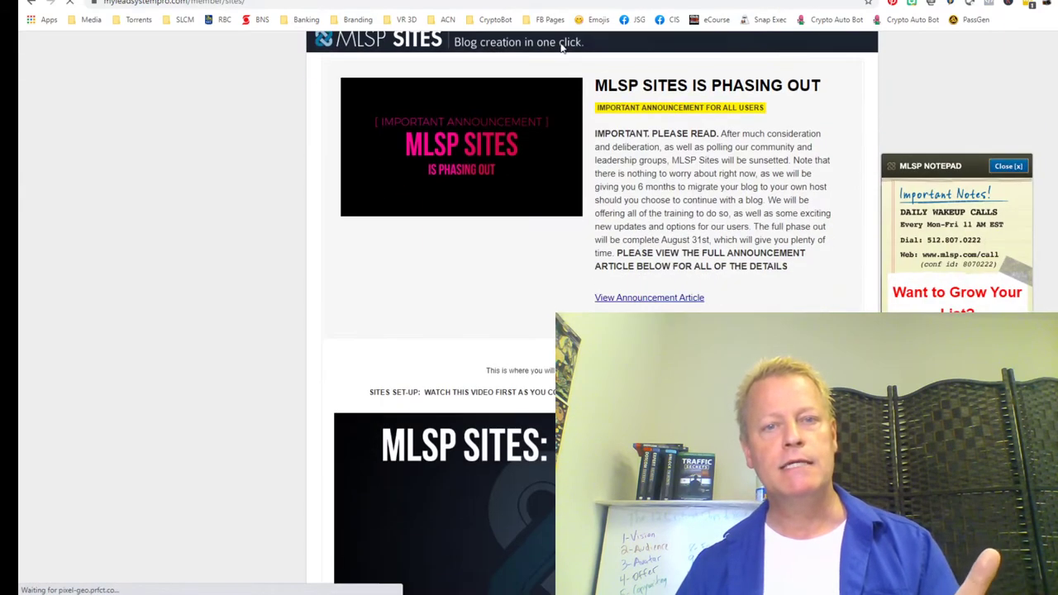
left_click_drag(831, 87, 595, 86)
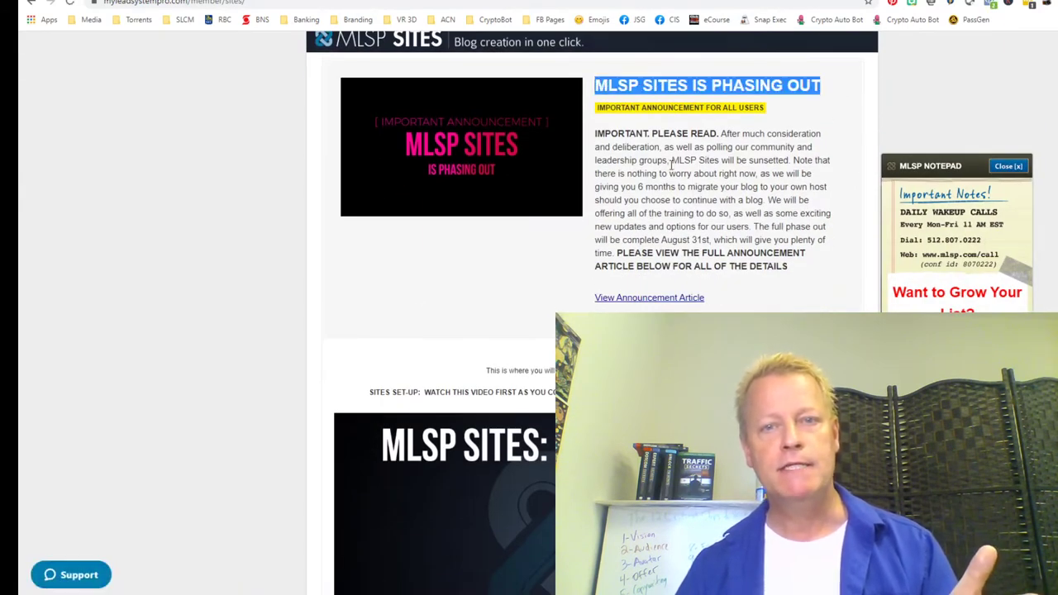
left_click(691, 171)
left_click_drag(660, 240, 728, 239)
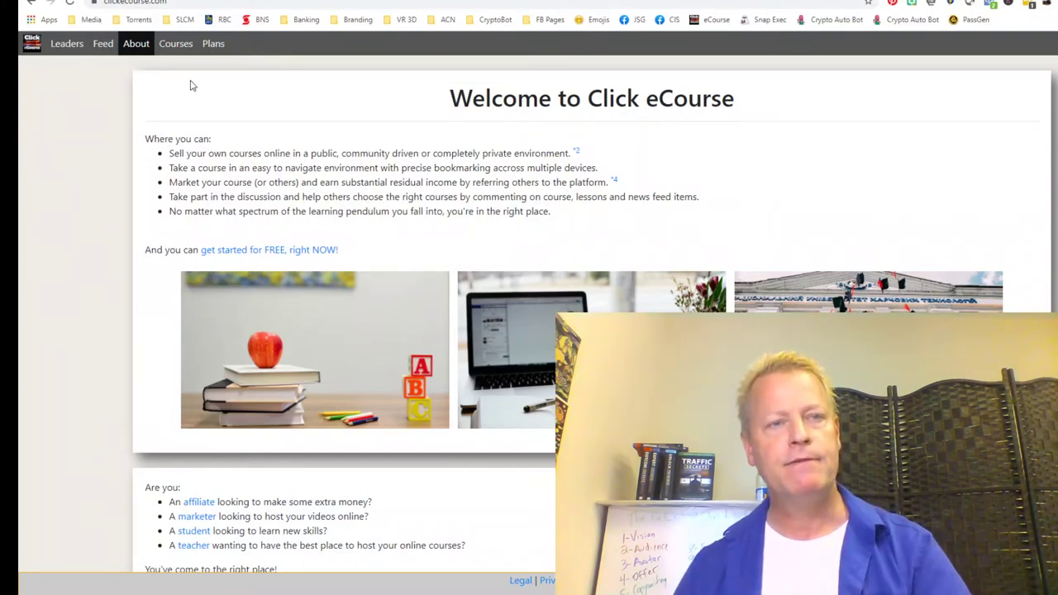
Switch to the blog's WordPress dashboard and scroll through its recent pingbacks.
left_click(226, 2)
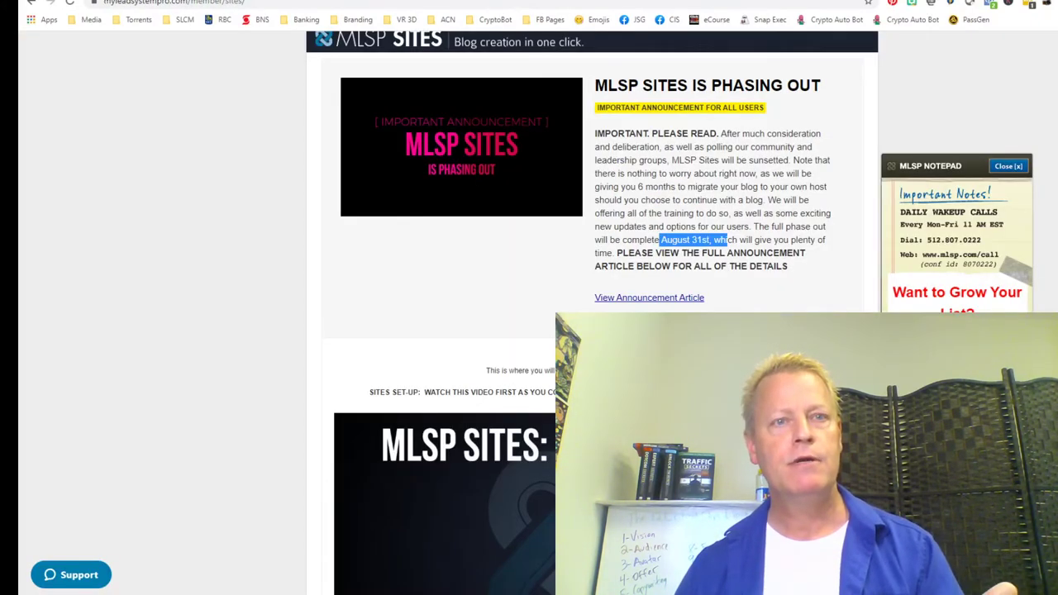
key("ctrl+Tab")
scroll(356, 256, "down", 7)
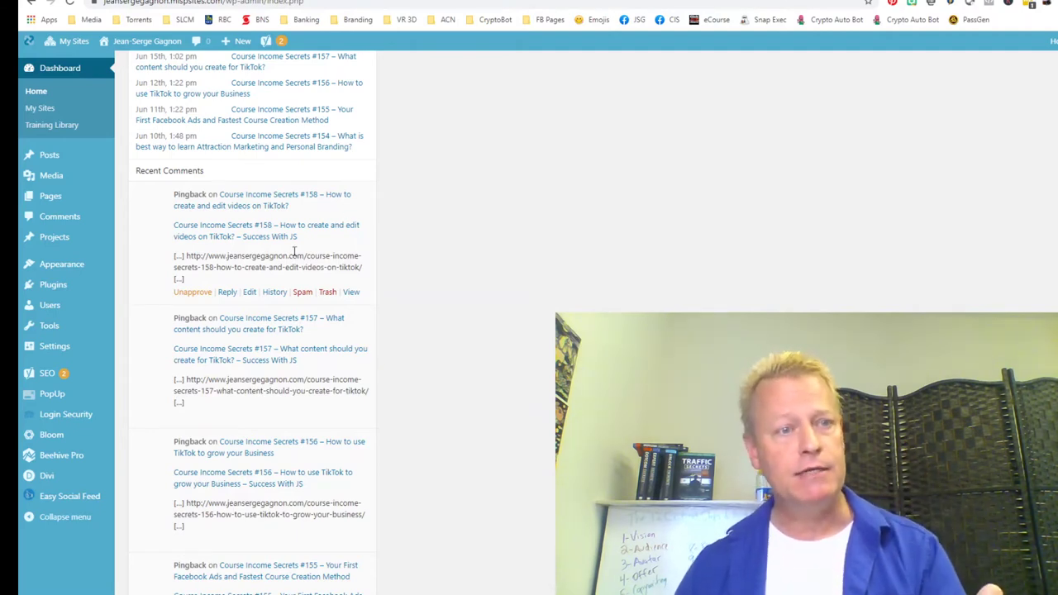
Download an All content export file from Tools > Export and save the XML.
scroll(97, 175, "up", 5)
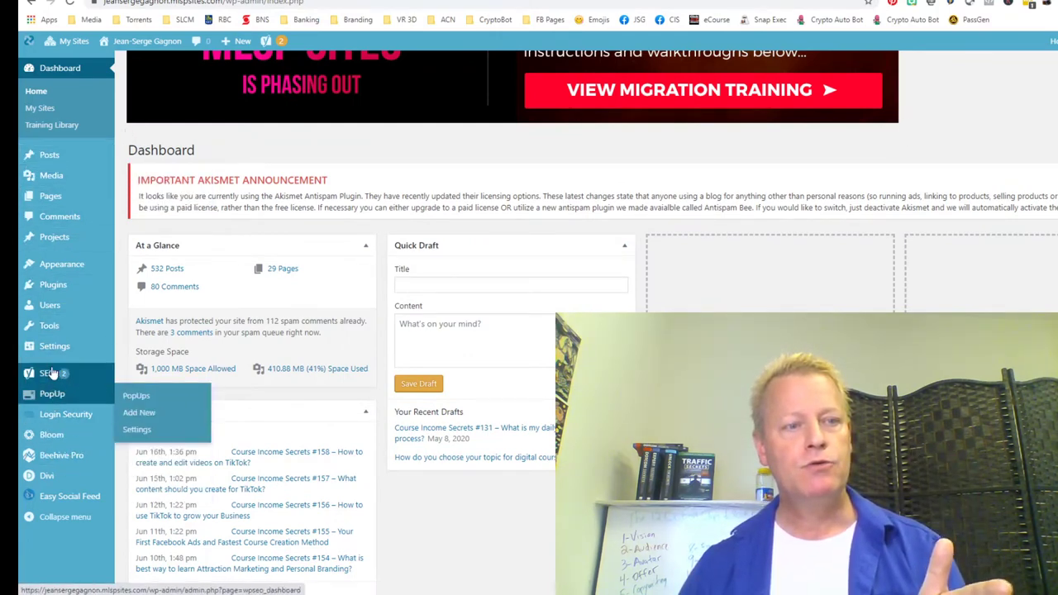
mouse_move(51, 332)
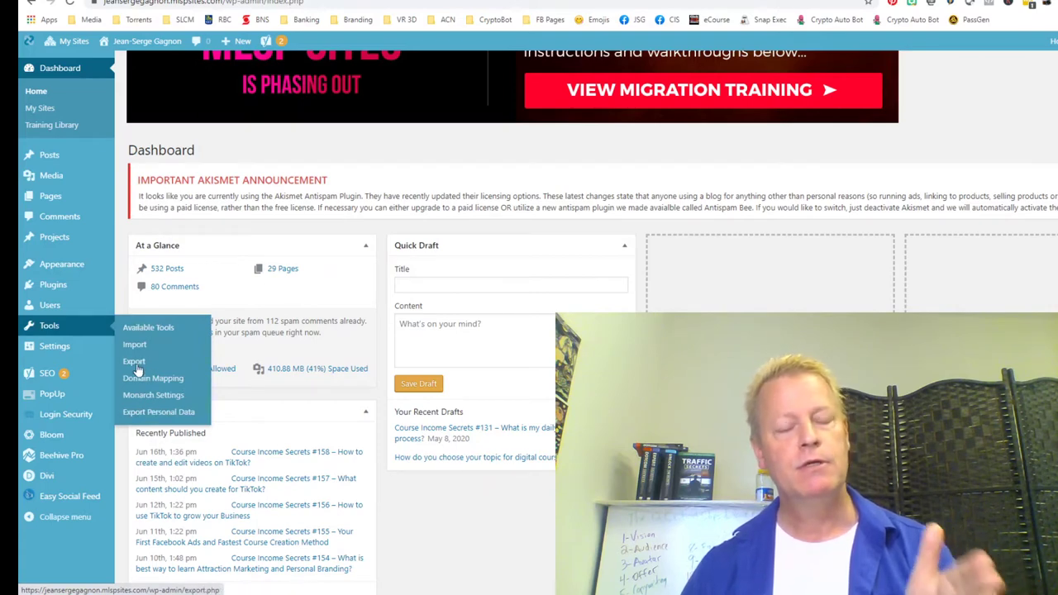
left_click(137, 368)
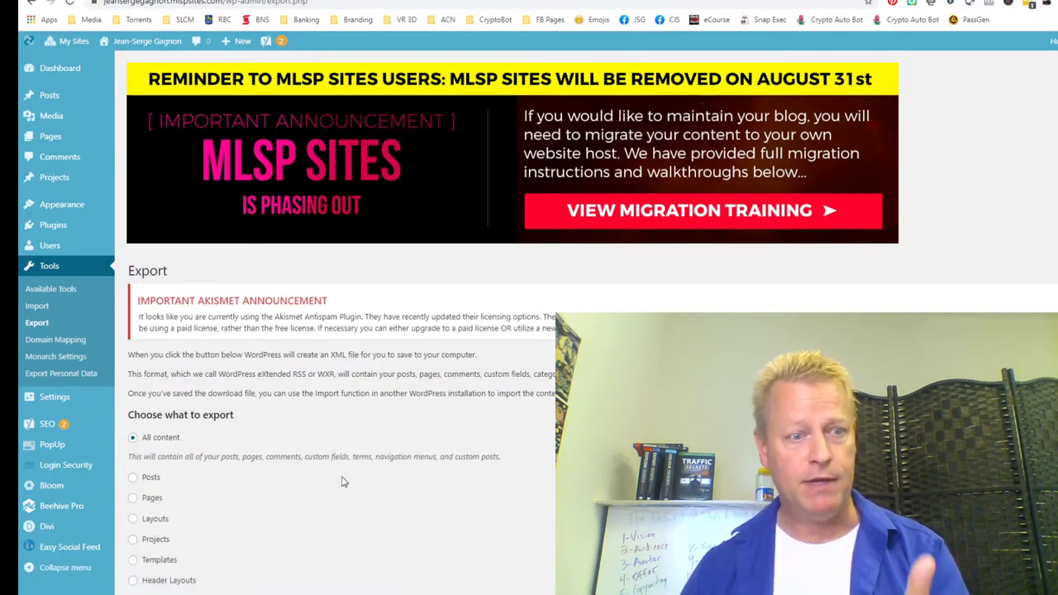
scroll(345, 485, "down", 3)
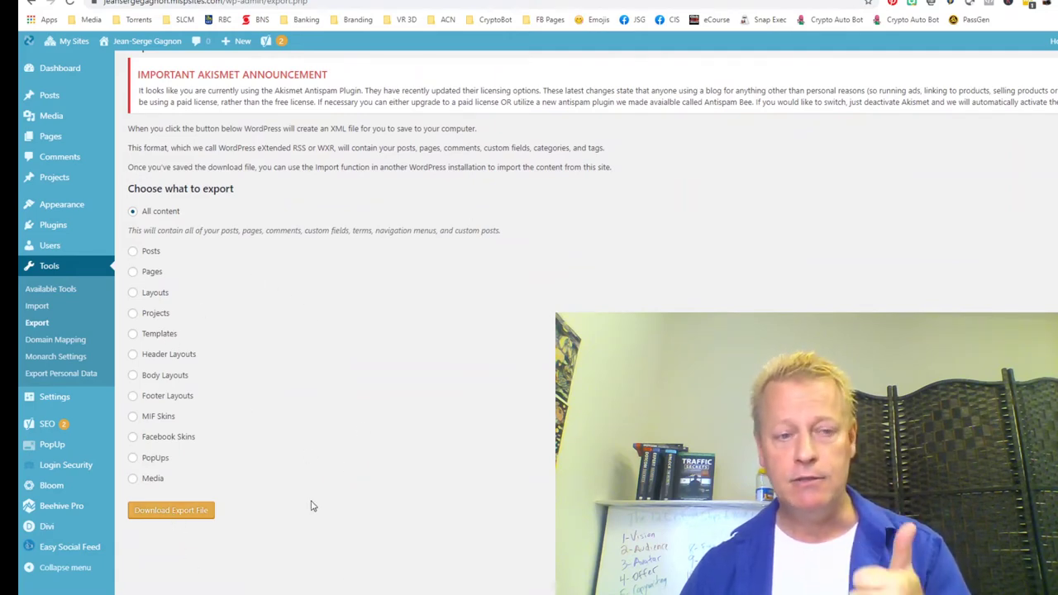
left_click(177, 510)
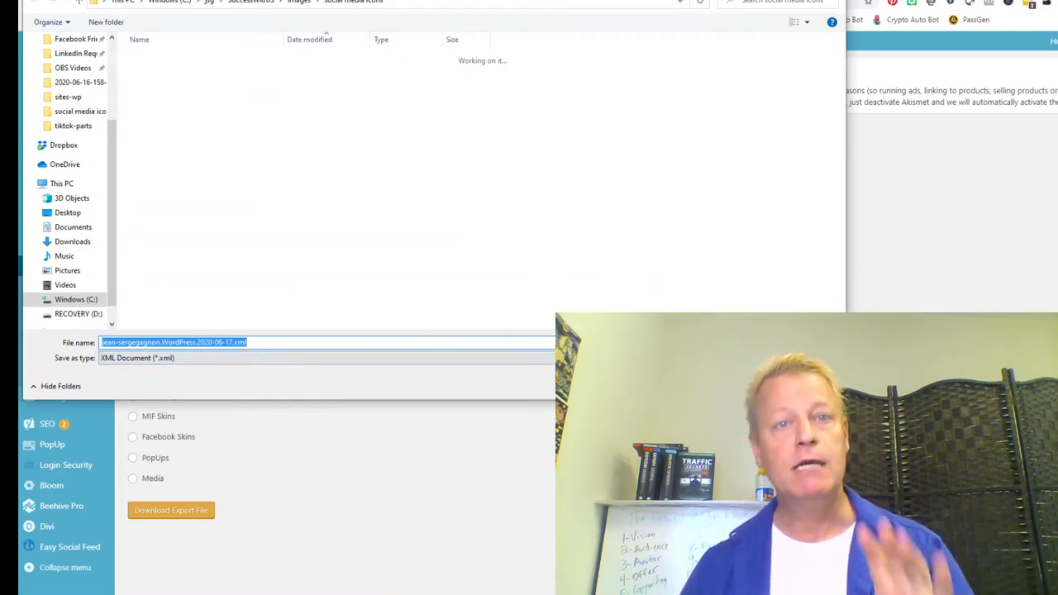
key("Return")
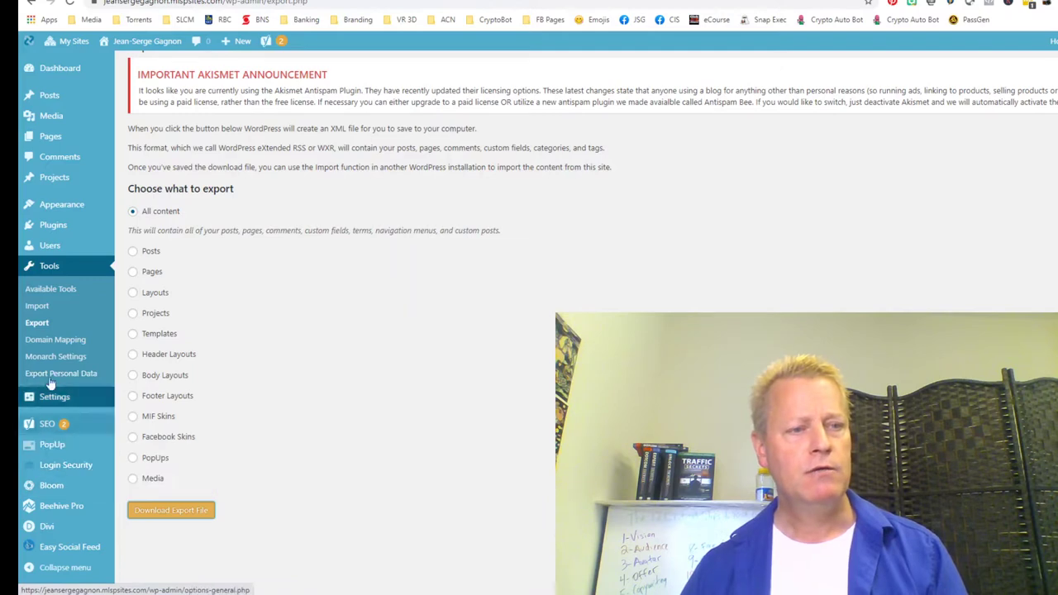
Filter the Plugins list to the 11 active plugins and scroll through them.
left_click(54, 228)
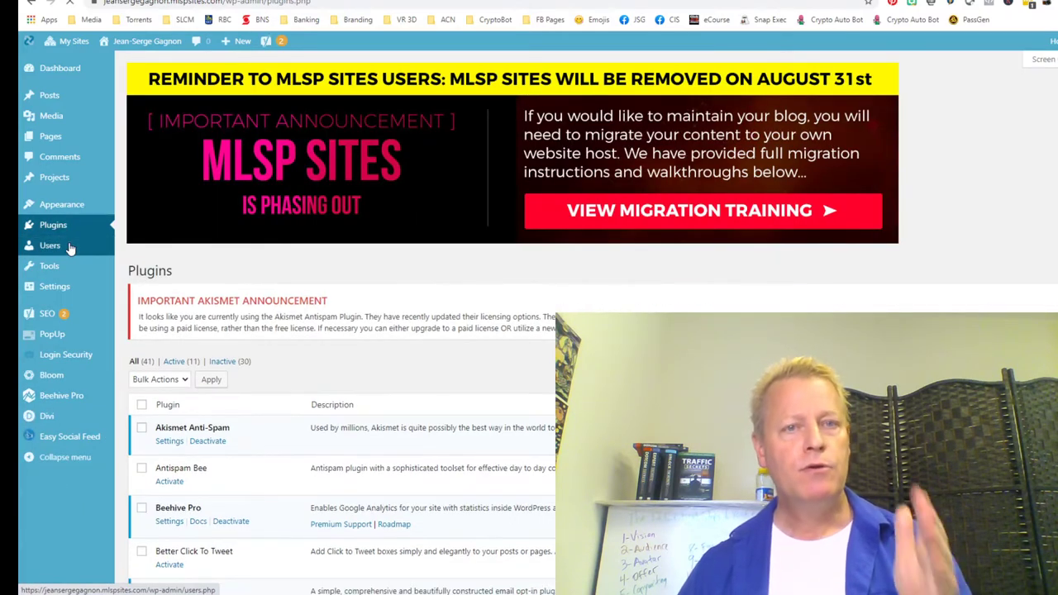
scroll(454, 402, "down", 3)
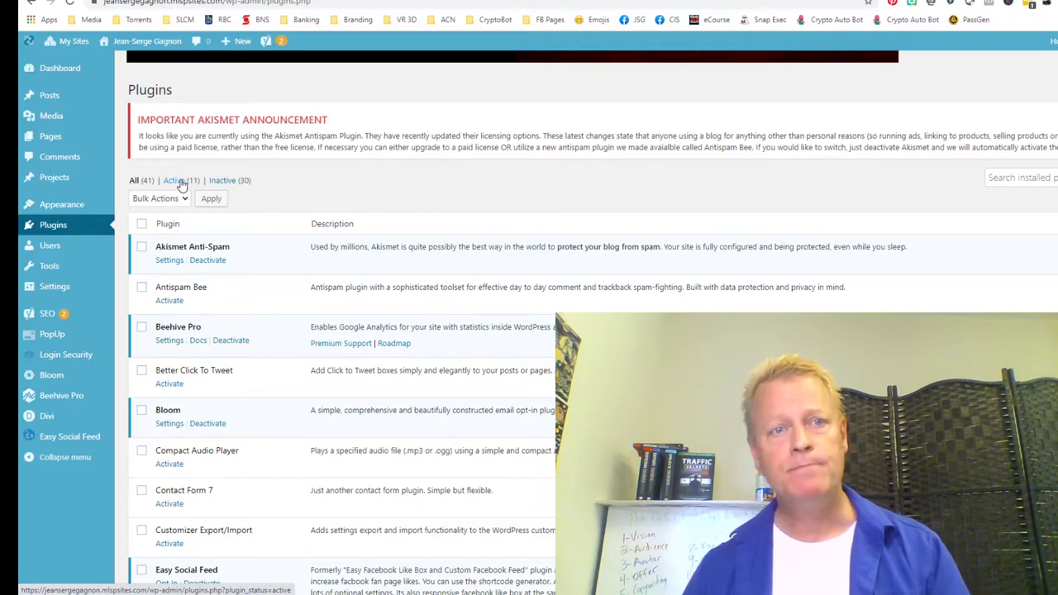
left_click(180, 181)
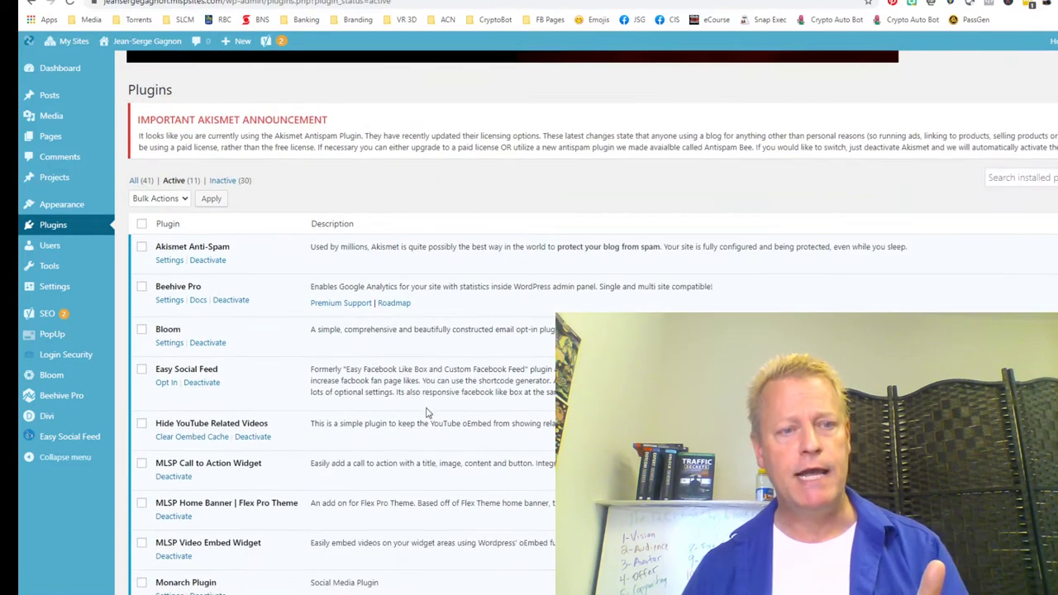
scroll(232, 244, "down", 3)
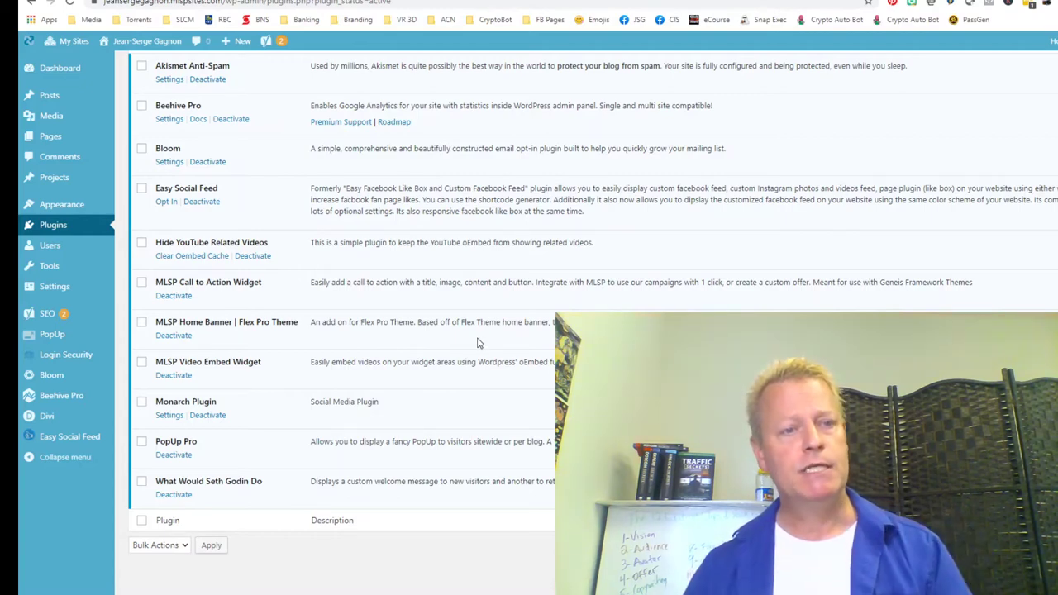
scroll(387, 378, "up", 2)
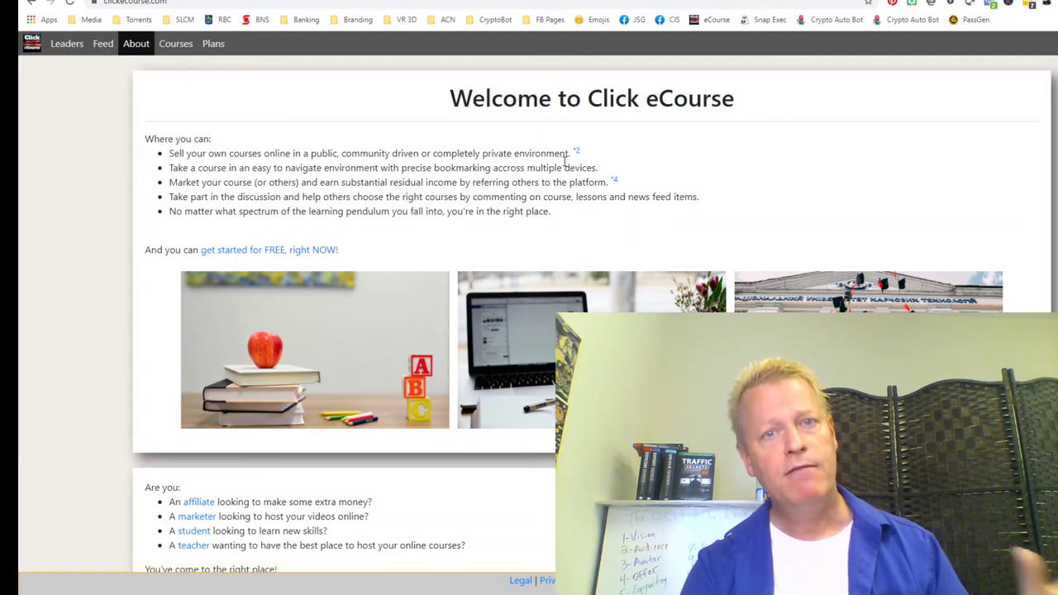
Open the Plans comparison, search it for 'blog', and highlight the own domain name feature.
left_click(208, 47)
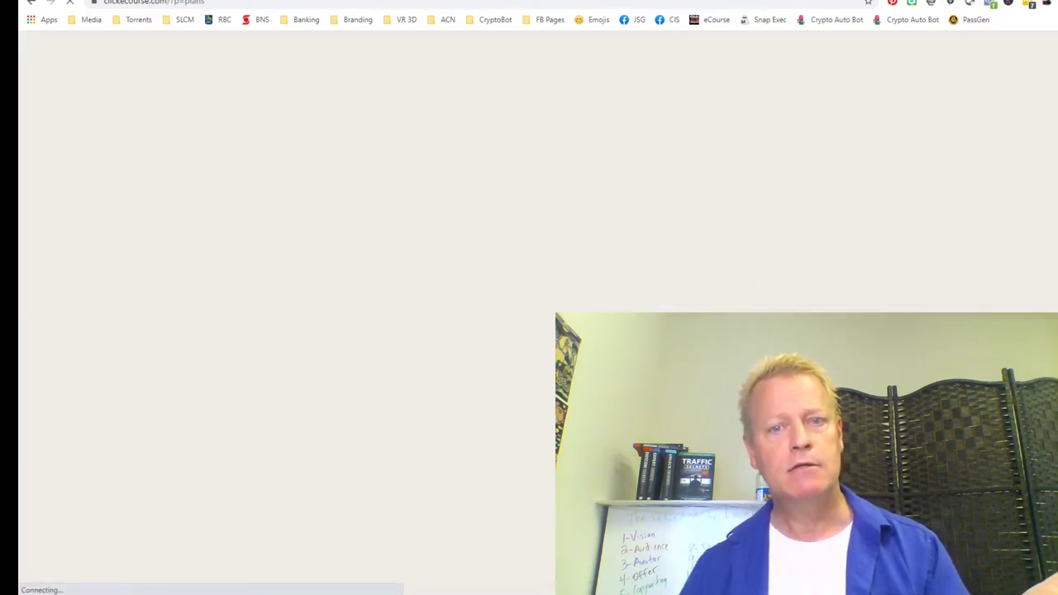
scroll(597, 235, "down", 5)
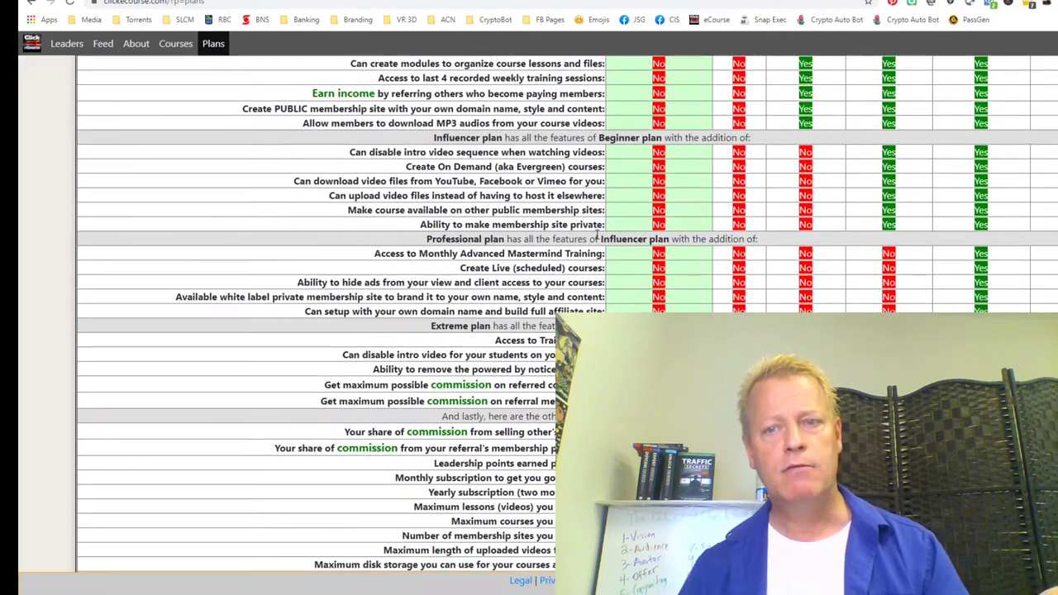
scroll(596, 236, "up", 3)
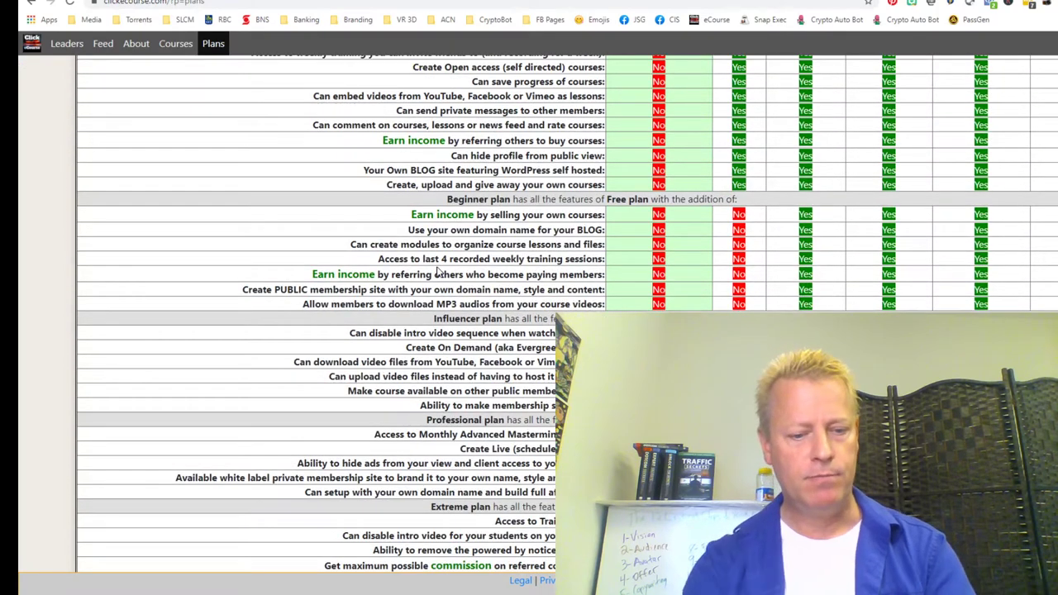
key("ctrl+f")
type("blog")
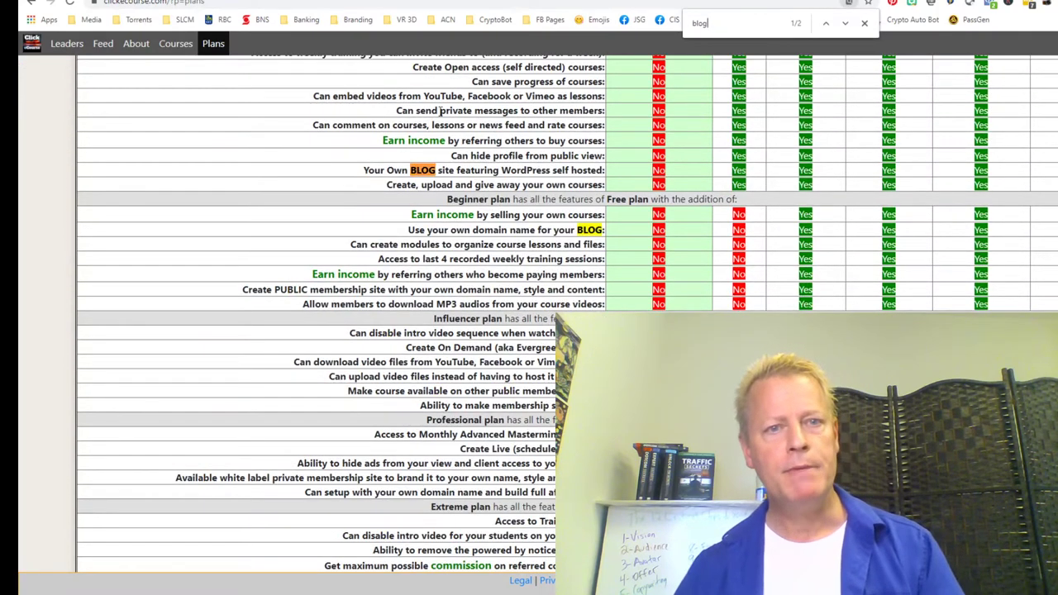
left_click_drag(376, 170, 570, 170)
scroll(618, 202, "up", 2)
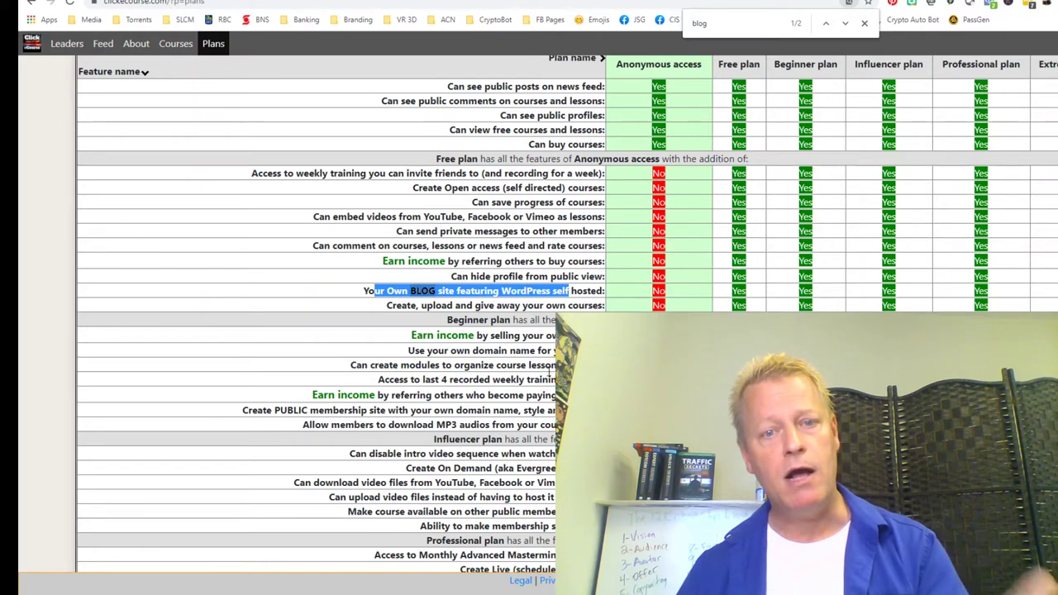
left_click_drag(457, 350, 579, 350)
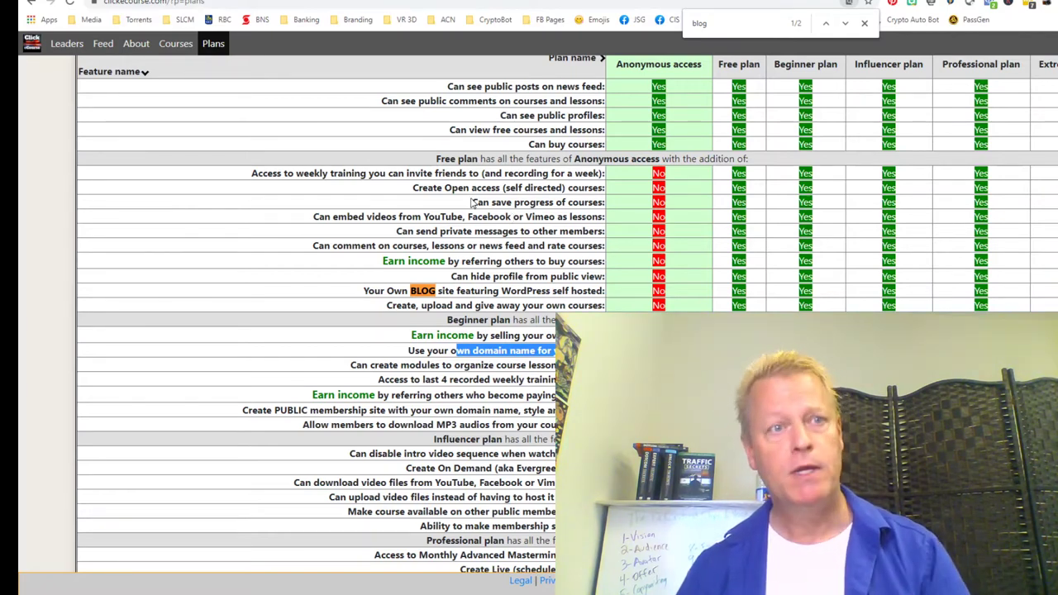
scroll(469, 173, "up", 1)
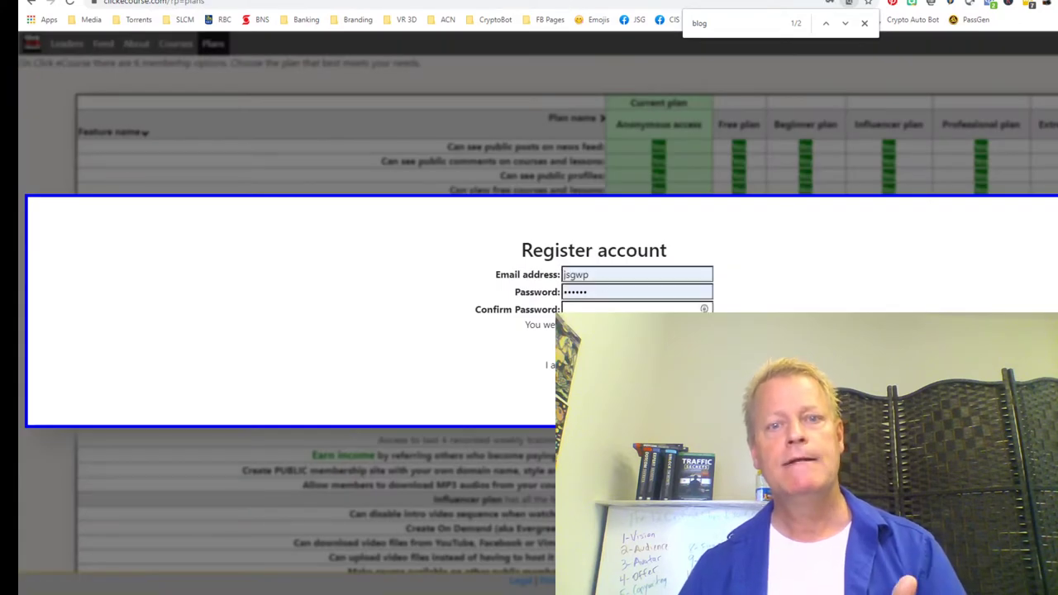
Fill in the saved login credentials, switch the form to Login, and sign in.
left_click(599, 278)
left_click(583, 300)
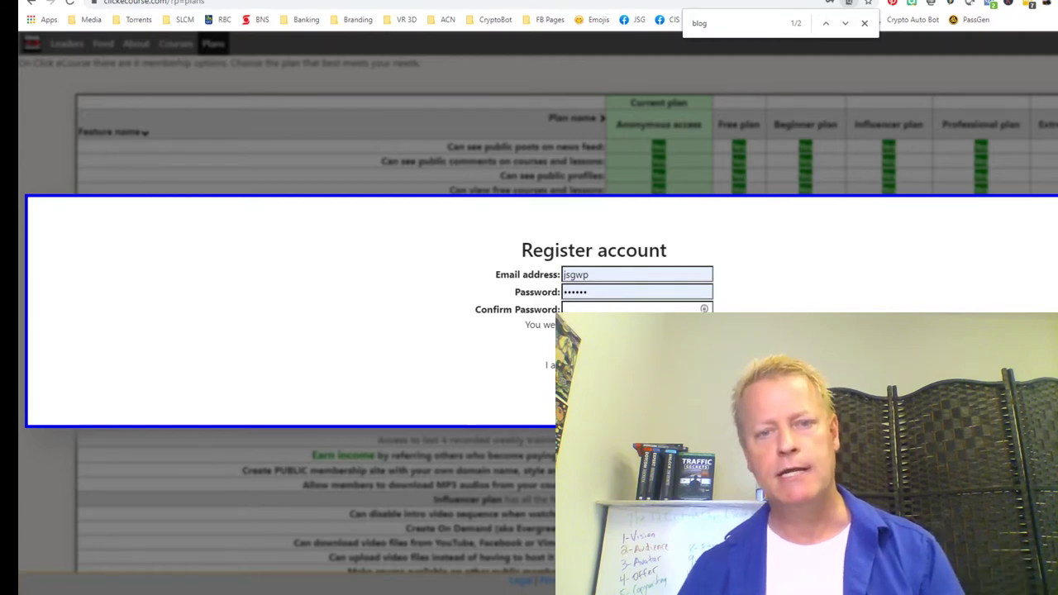
left_click(578, 364)
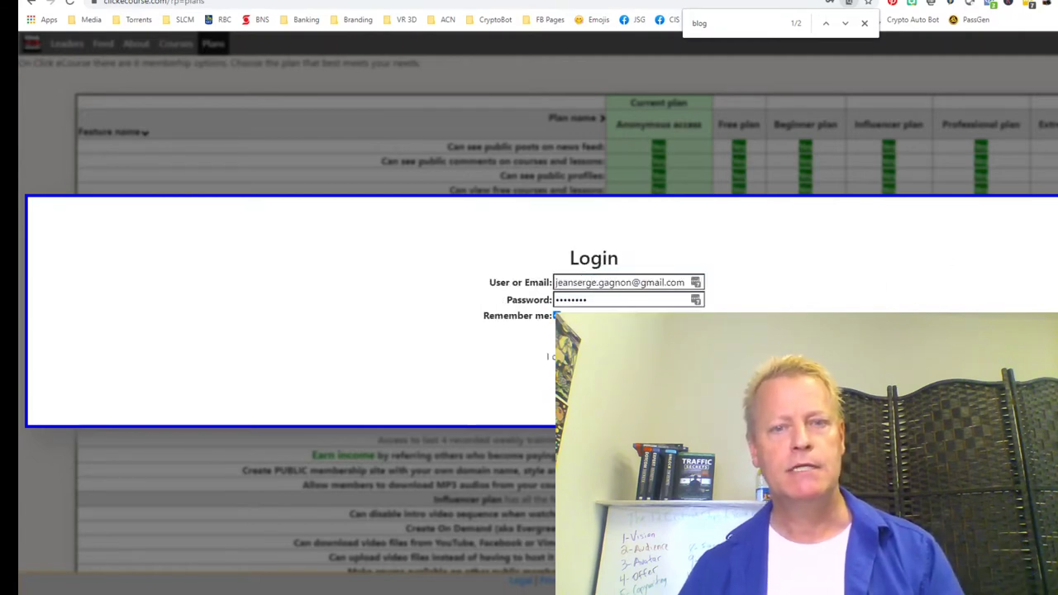
key("Return")
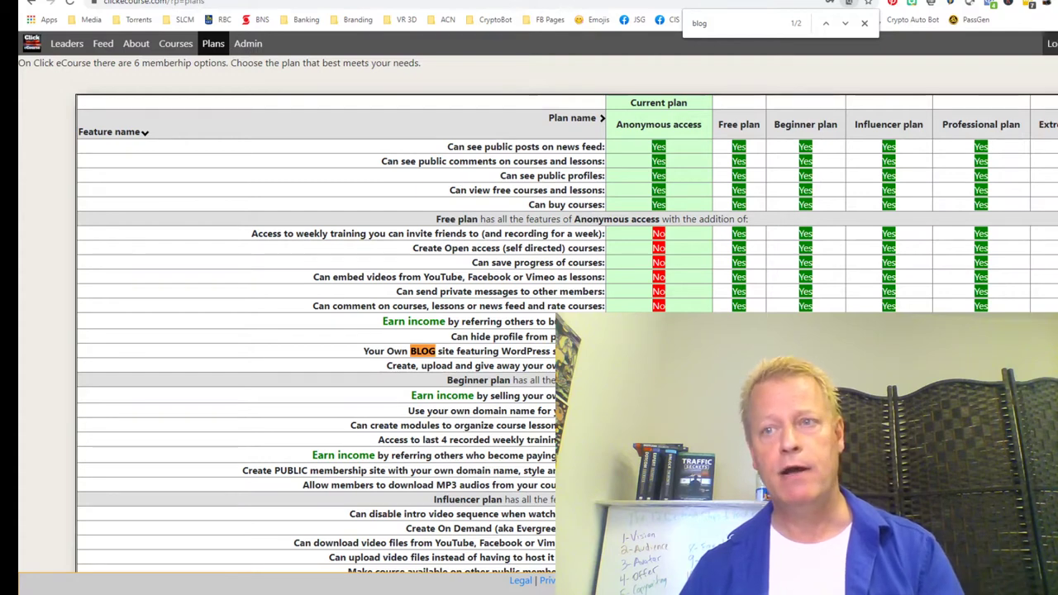
Leave the Plans page for your profile's Blog settings page.
key("ctrl+Return")
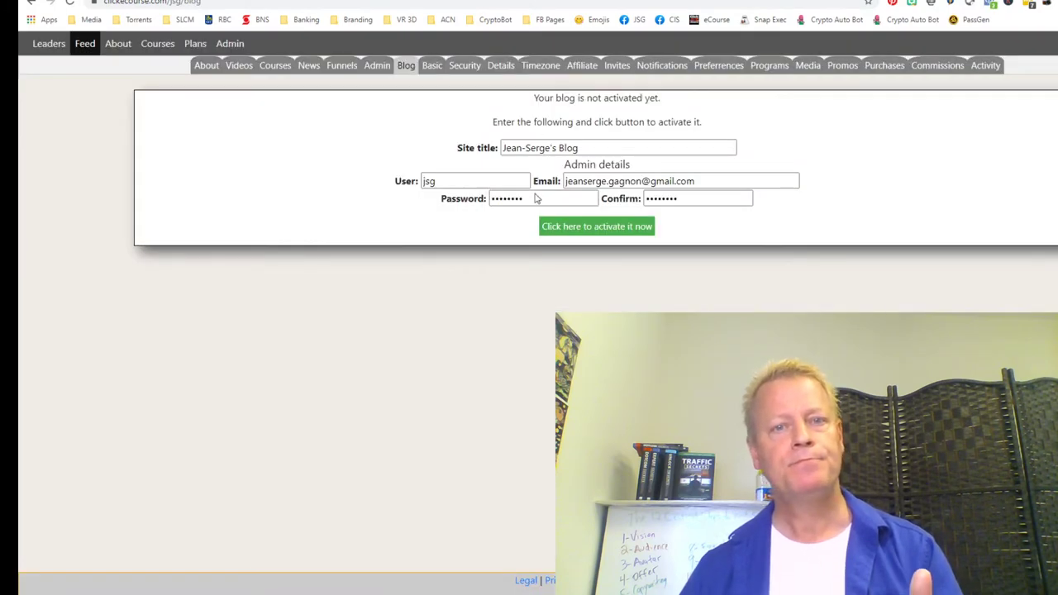
Open the blog activation settings and review the site title and admin details fields.
left_click(538, 198)
left_click(540, 147)
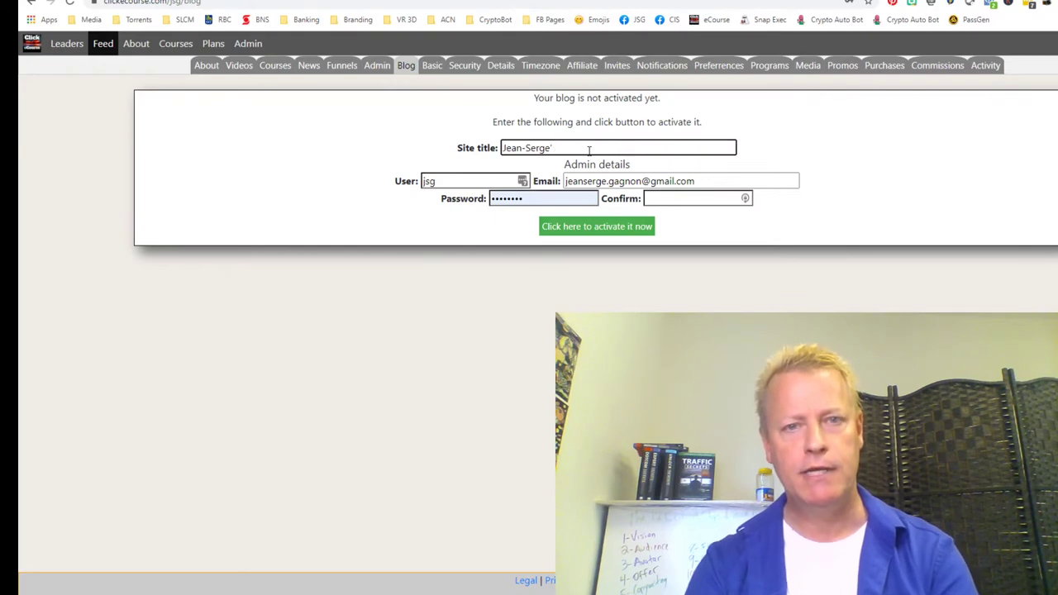
key("Tab")
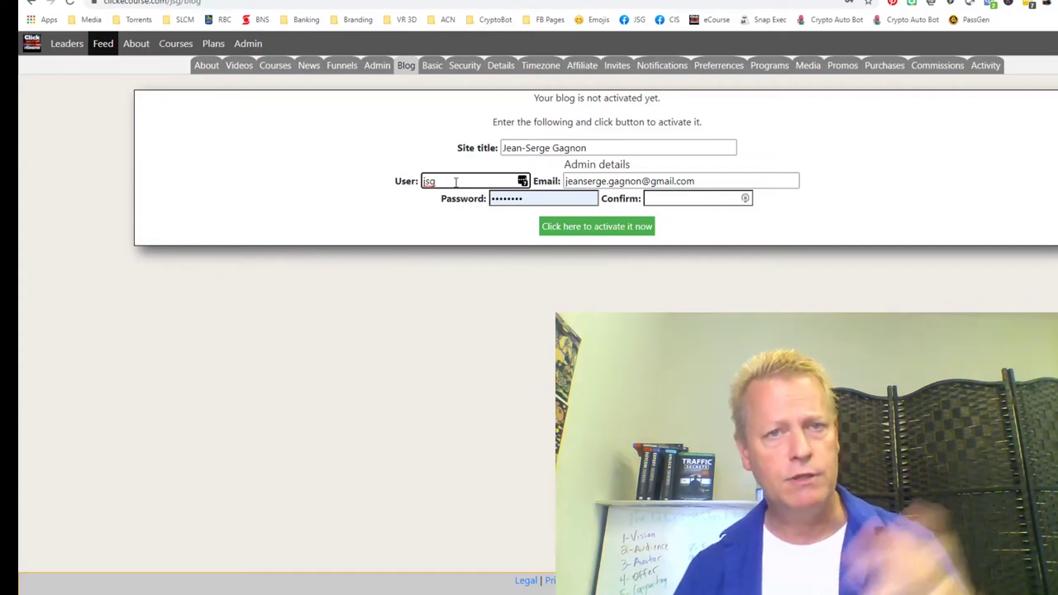
double_click(431, 181)
left_click(419, 204)
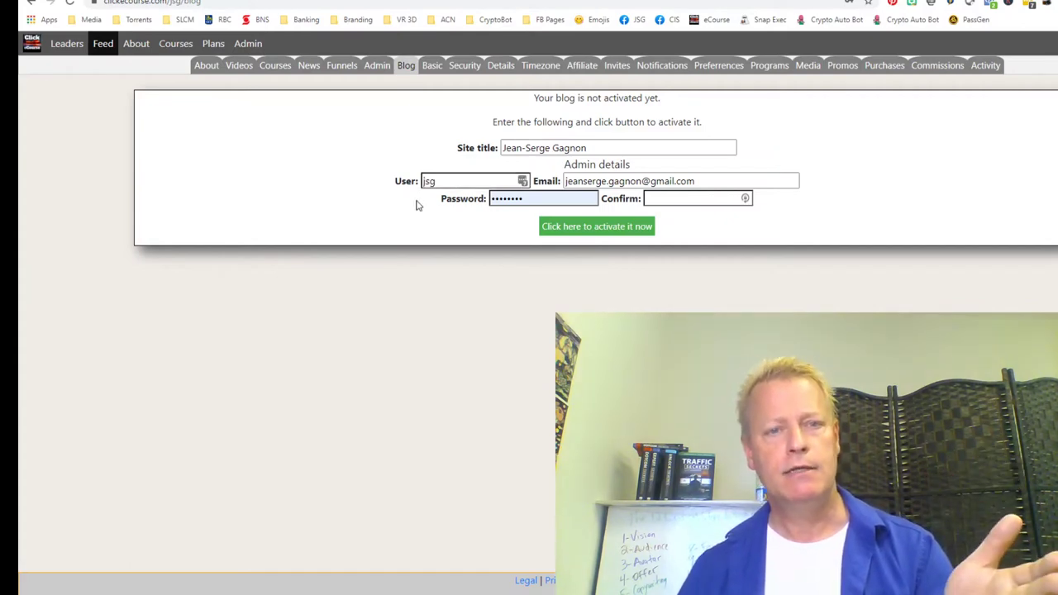
left_click_drag(628, 164, 564, 164)
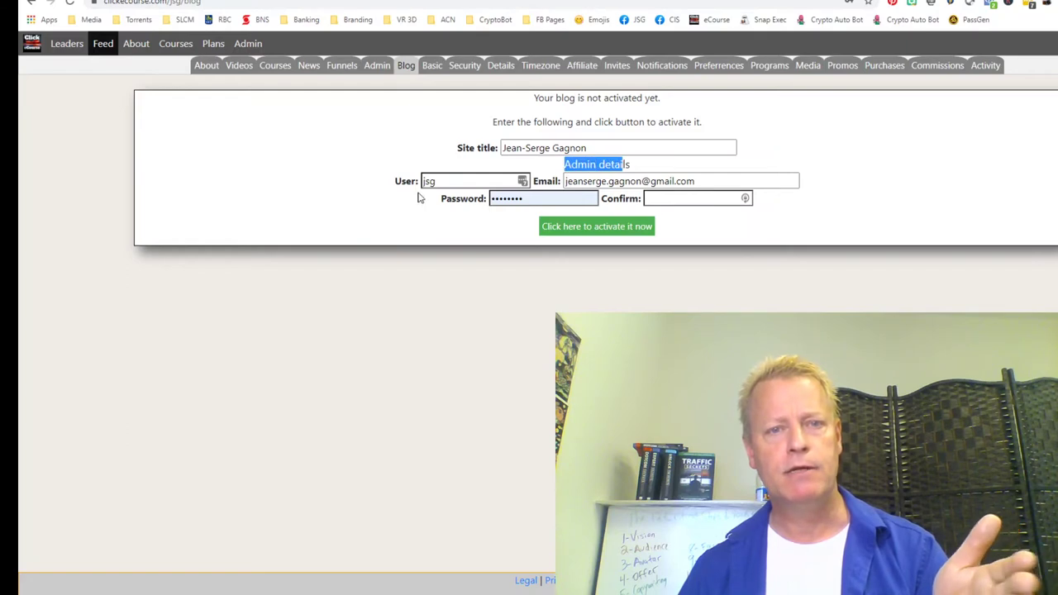
left_click(461, 217)
left_click(579, 181)
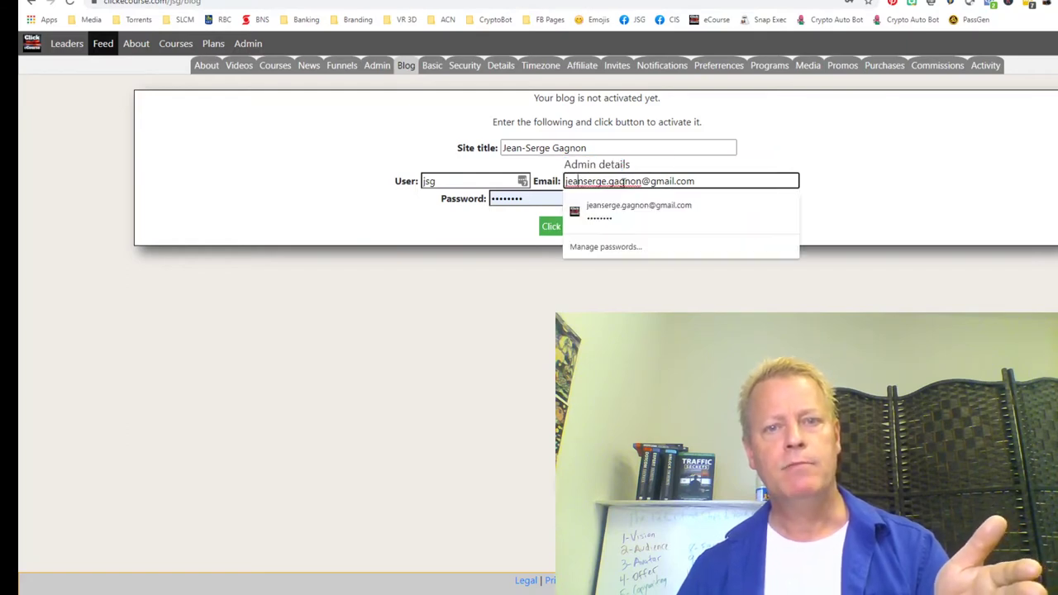
left_click(473, 202)
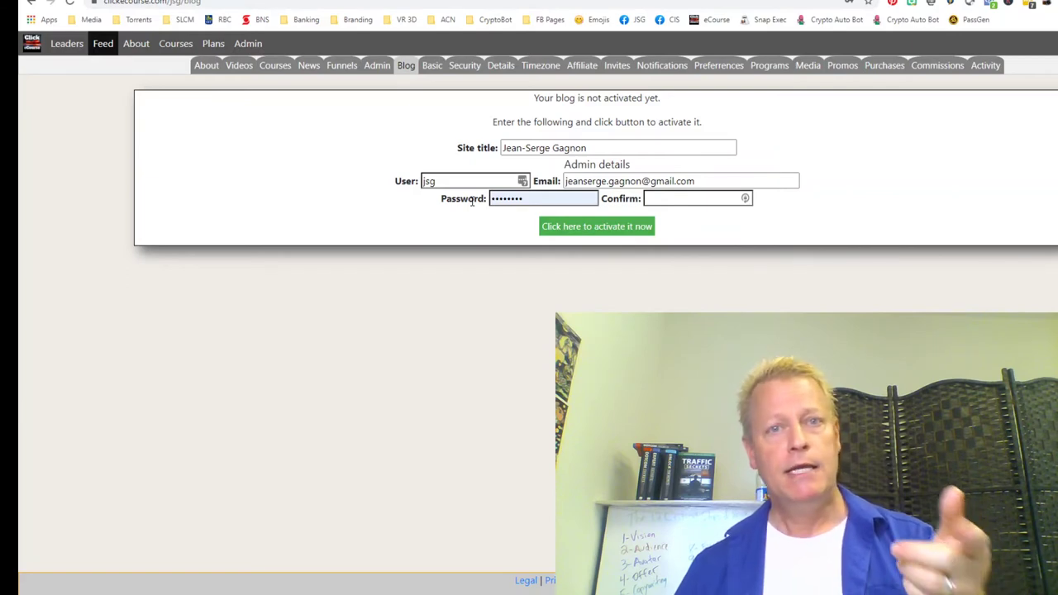
Enter a new admin user name and password, activate the blog, and open its address.
left_click(453, 180)
key("Tab")
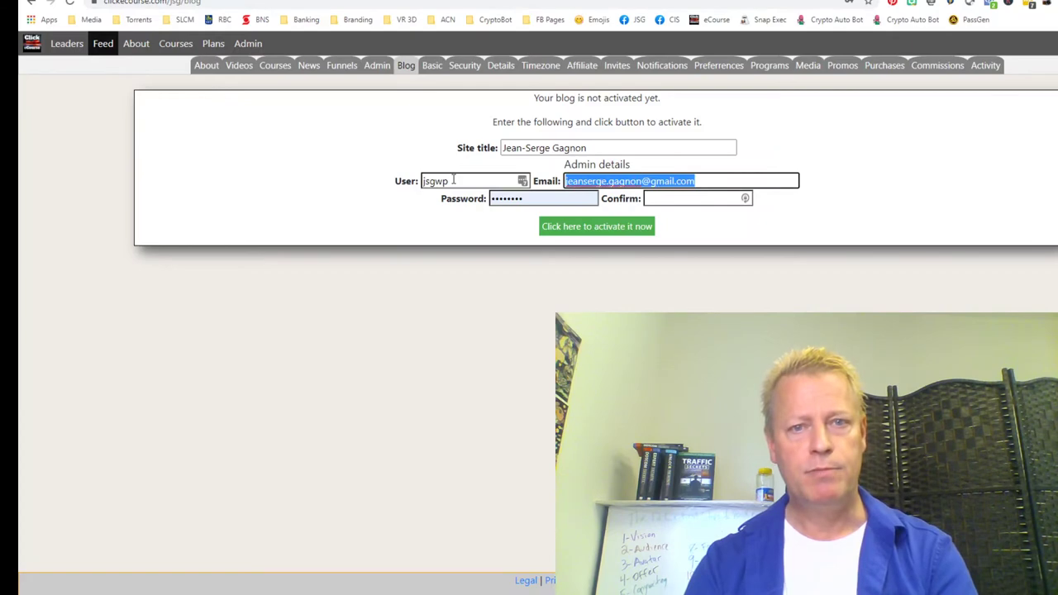
key("Tab")
type("a")
key("Tab")
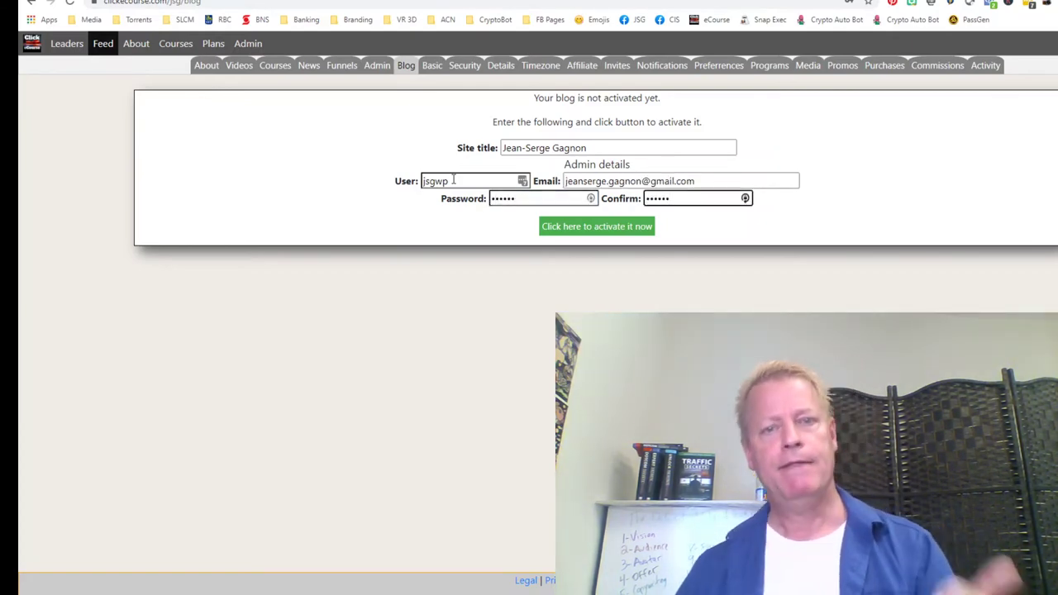
left_click(633, 227)
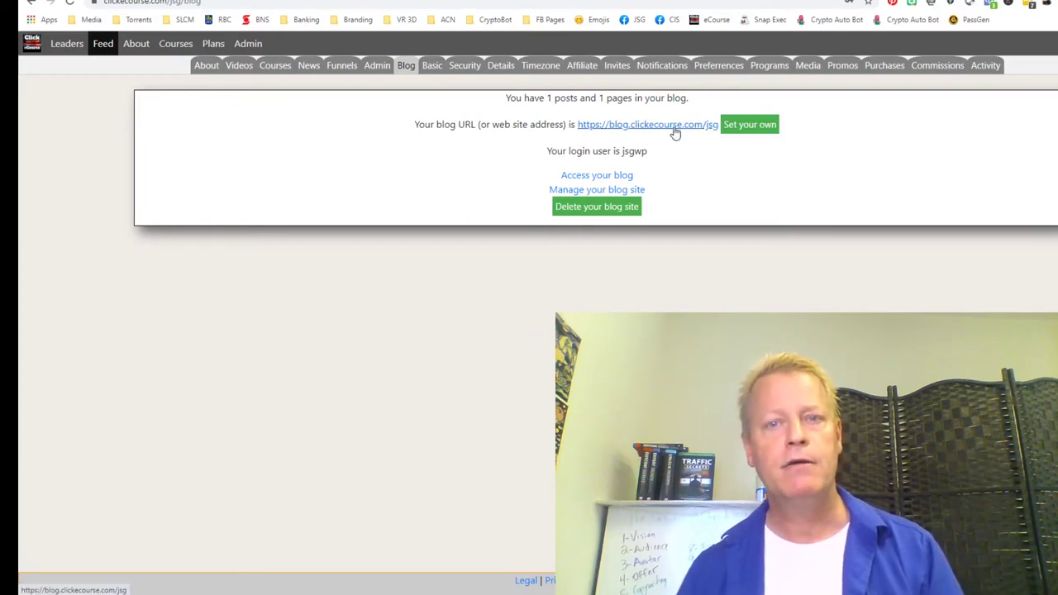
left_click(709, 125)
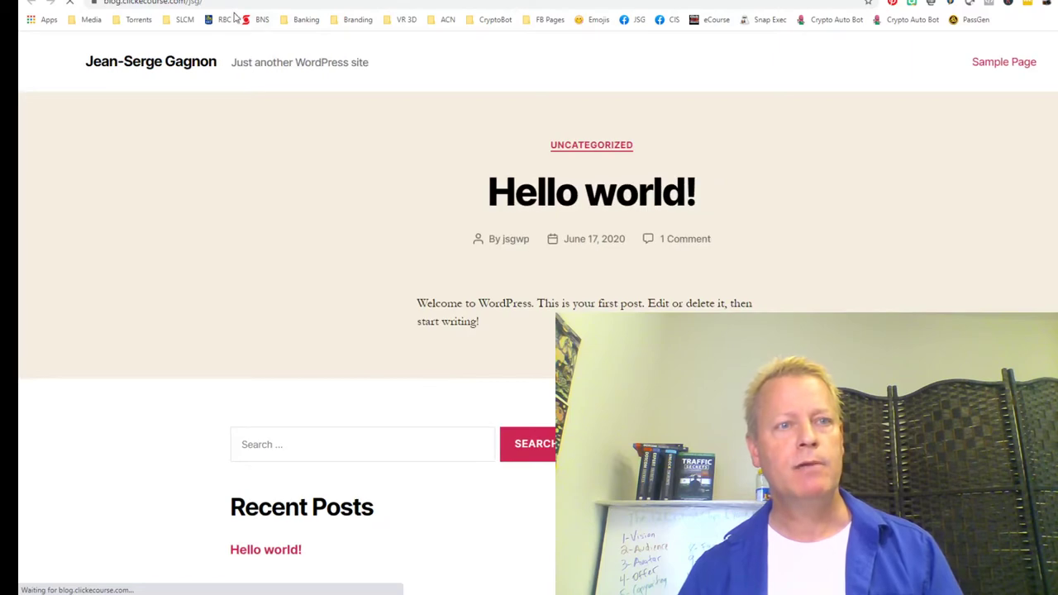
View the new blog's Hello world front page, then close it.
left_click(128, 5)
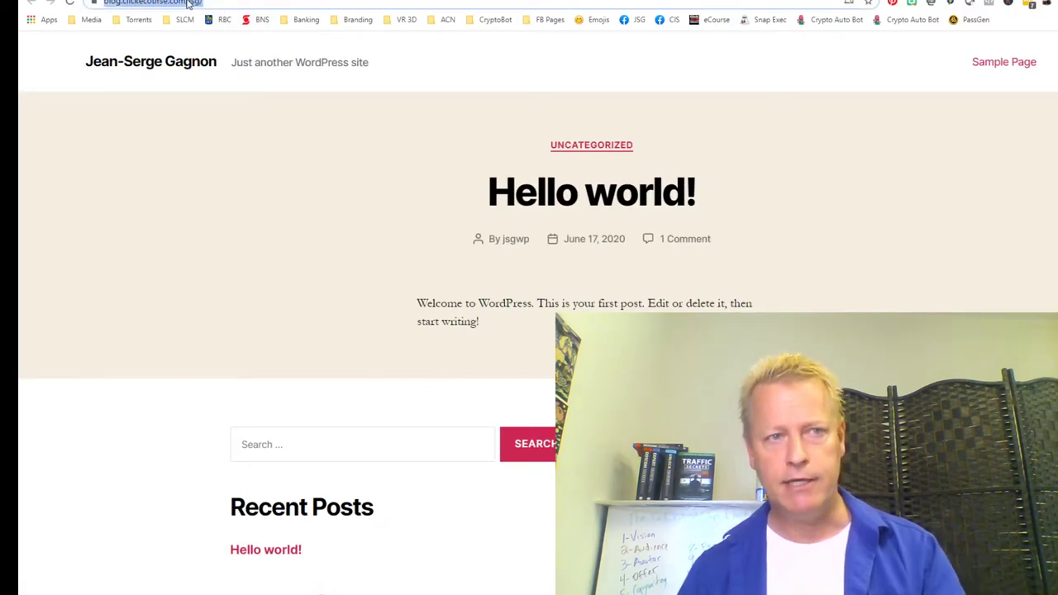
scroll(890, 302, "down", 4)
scroll(895, 300, "up", 2)
scroll(898, 303, "up", 1)
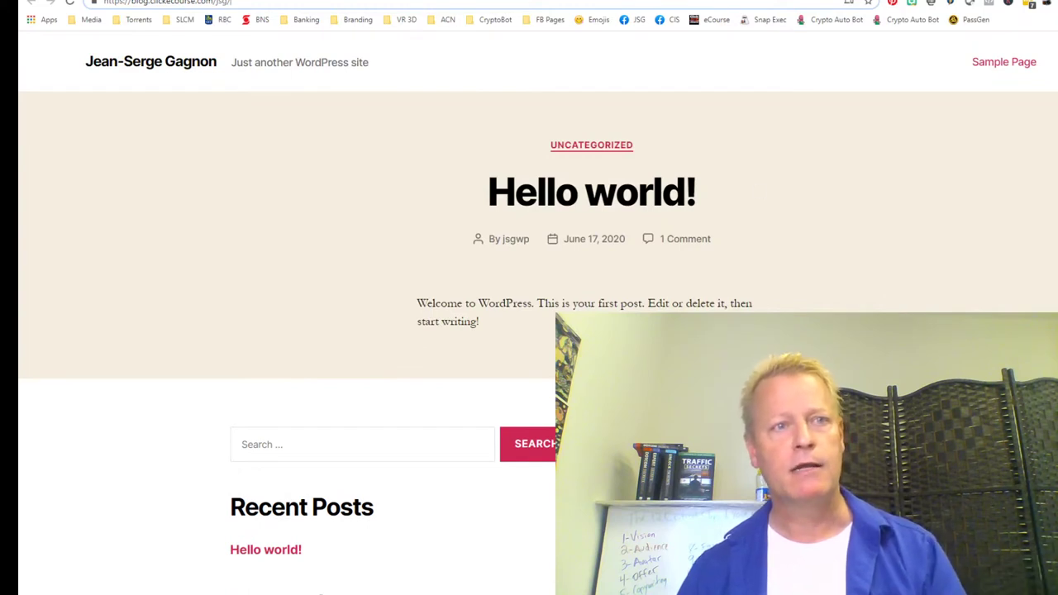
key("ctrl+w")
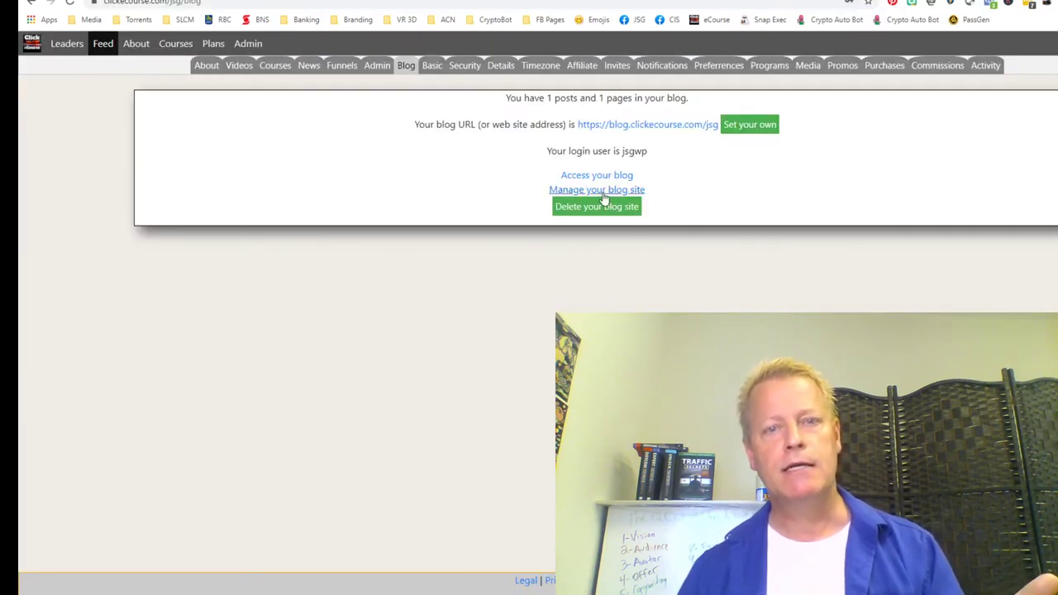
Log in to the blog's WordPress admin with the saved username and password.
left_click(637, 193)
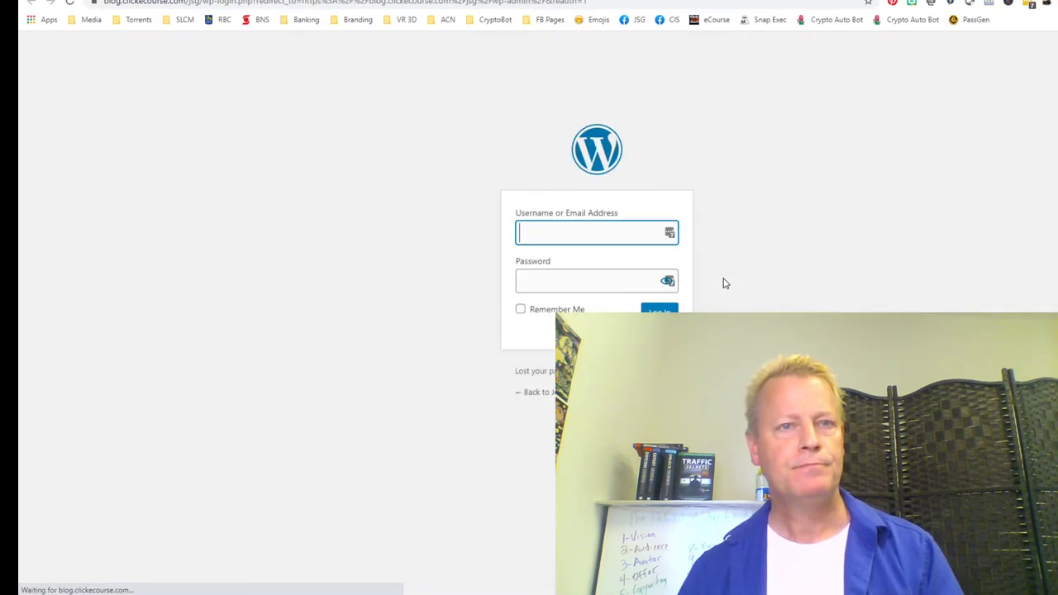
left_click(564, 237)
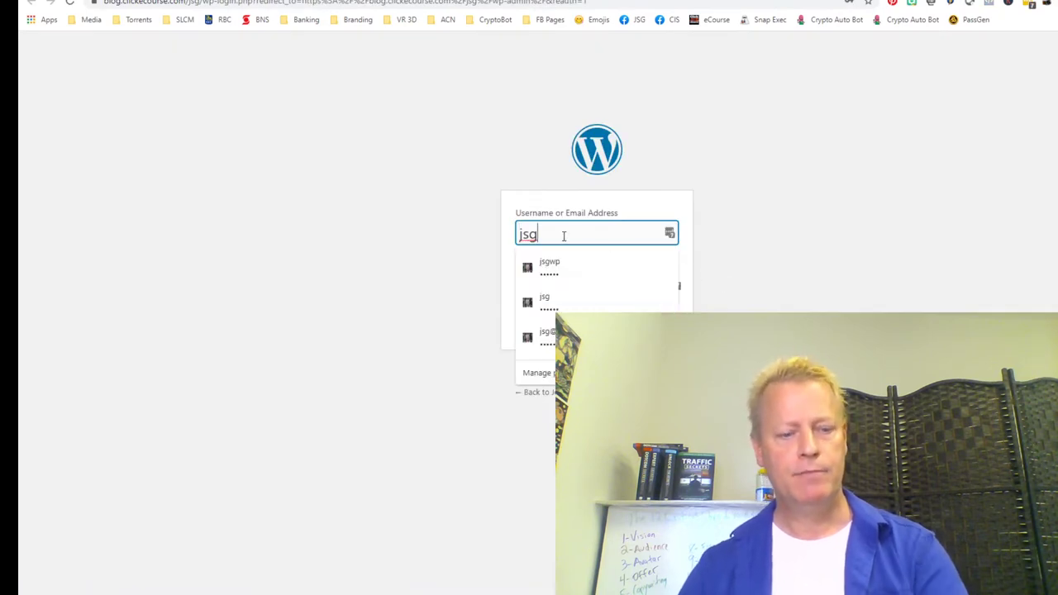
type("wp")
key("Tab")
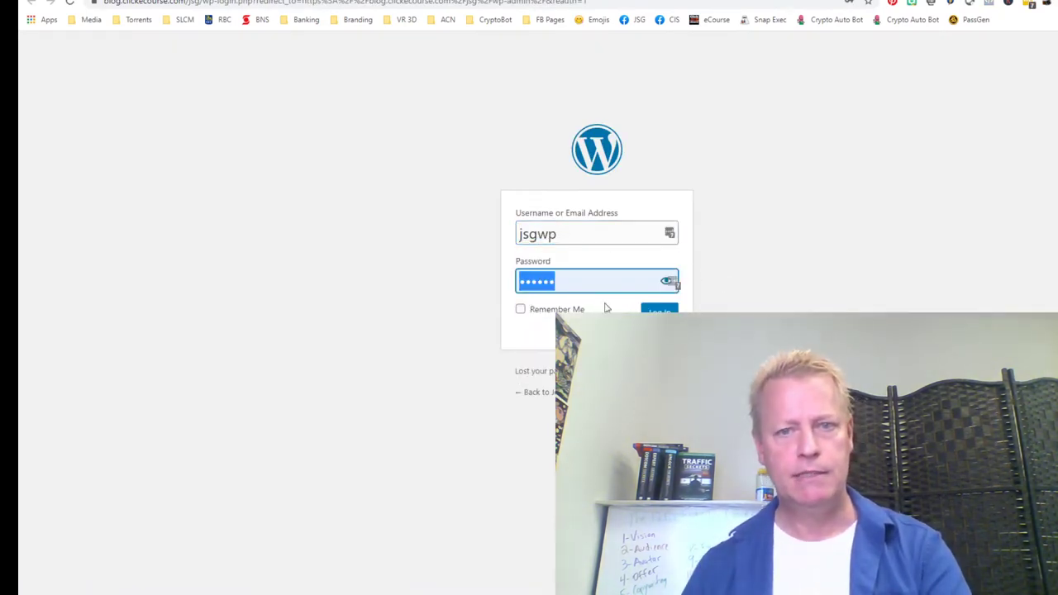
left_click(551, 317)
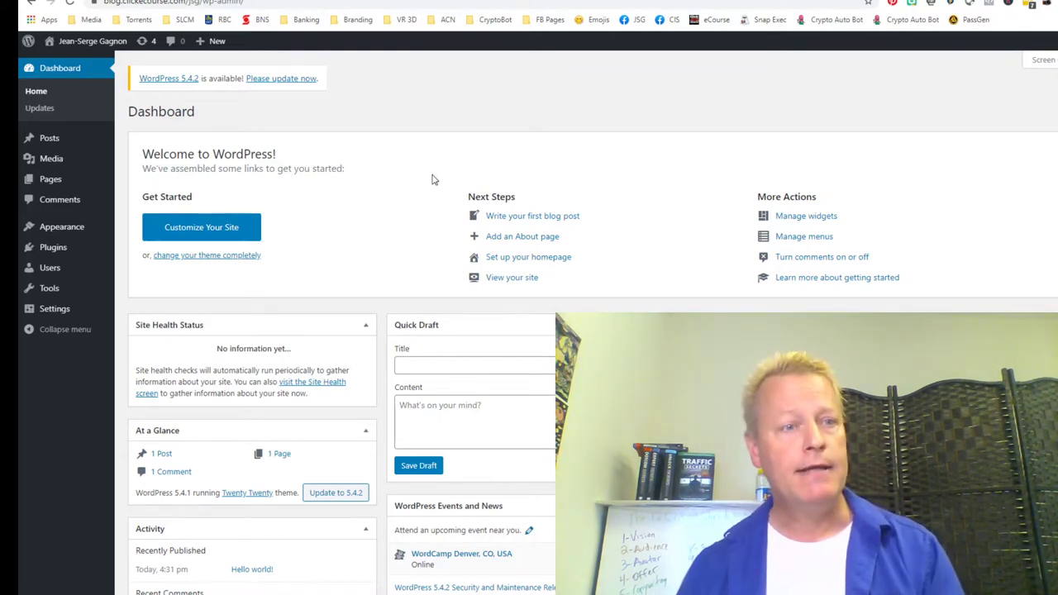
Select the Post name permalink structure (/%postname%/) and save the changes.
mouse_move(68, 312)
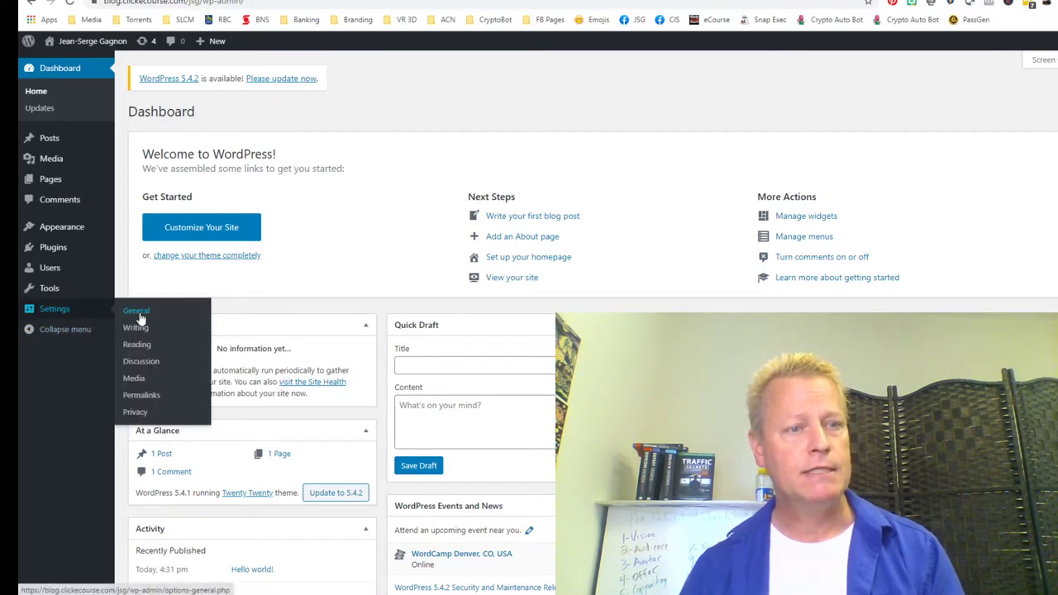
left_click(143, 398)
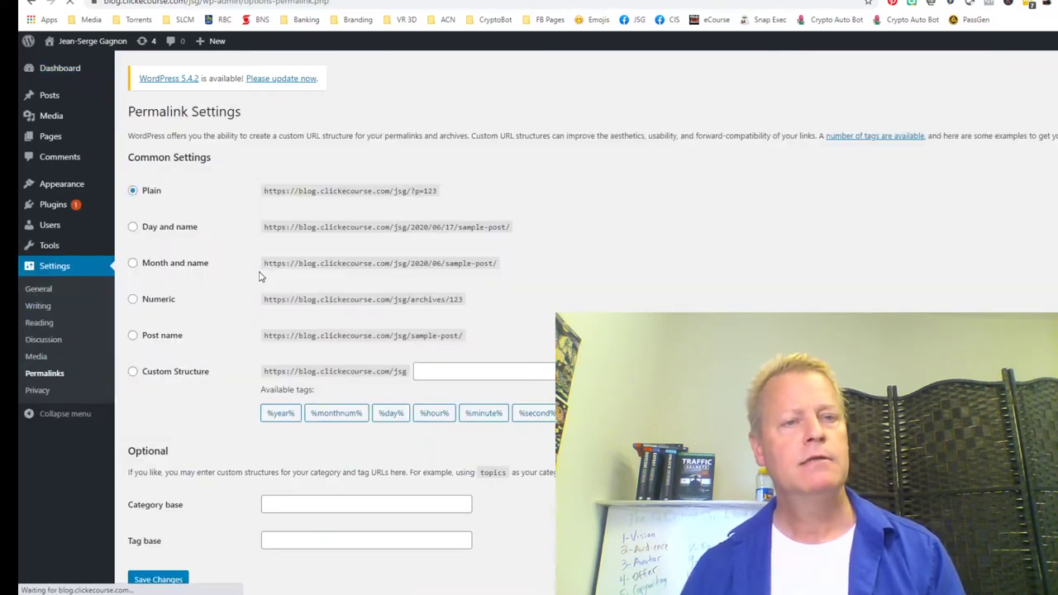
left_click(133, 337)
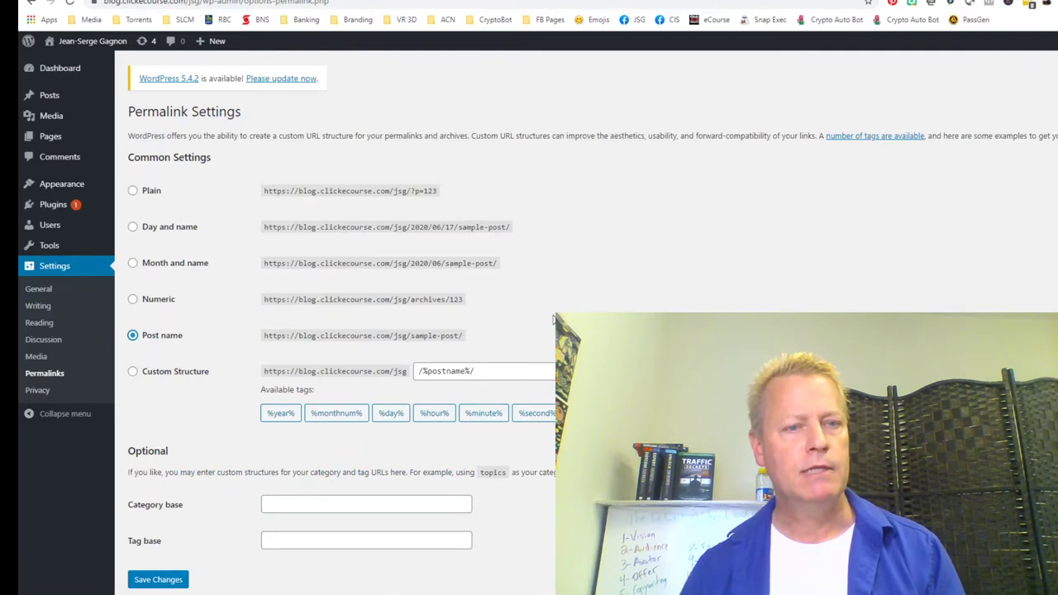
left_click_drag(464, 335, 377, 334)
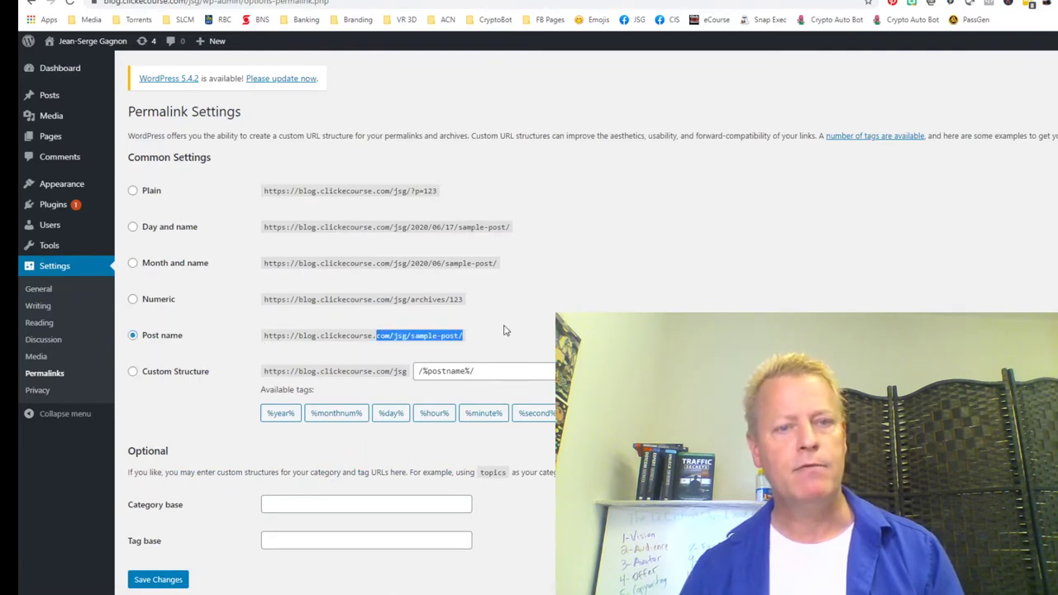
left_click(506, 331)
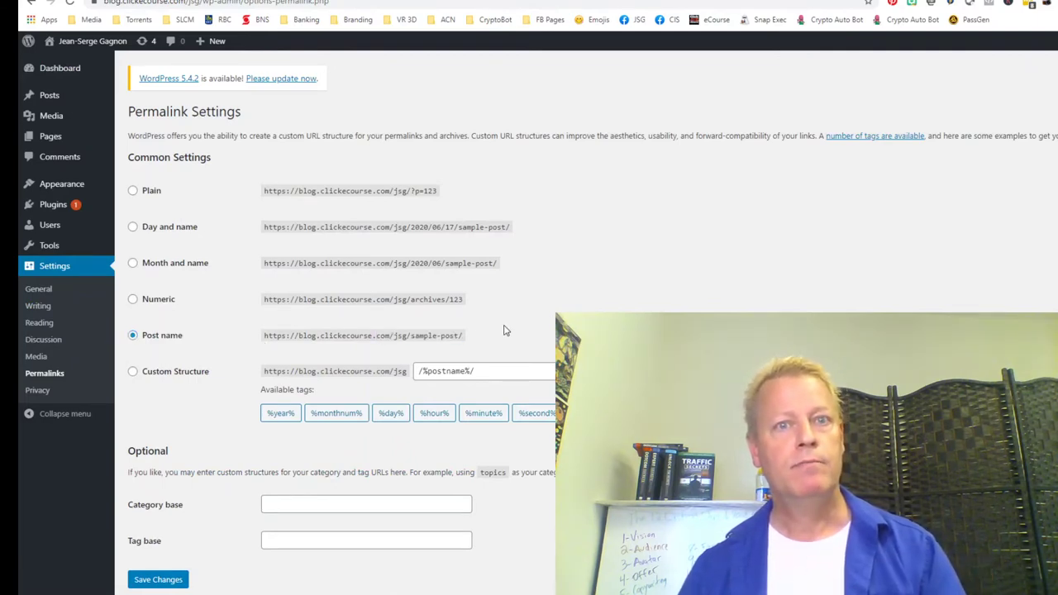
left_click(174, 580)
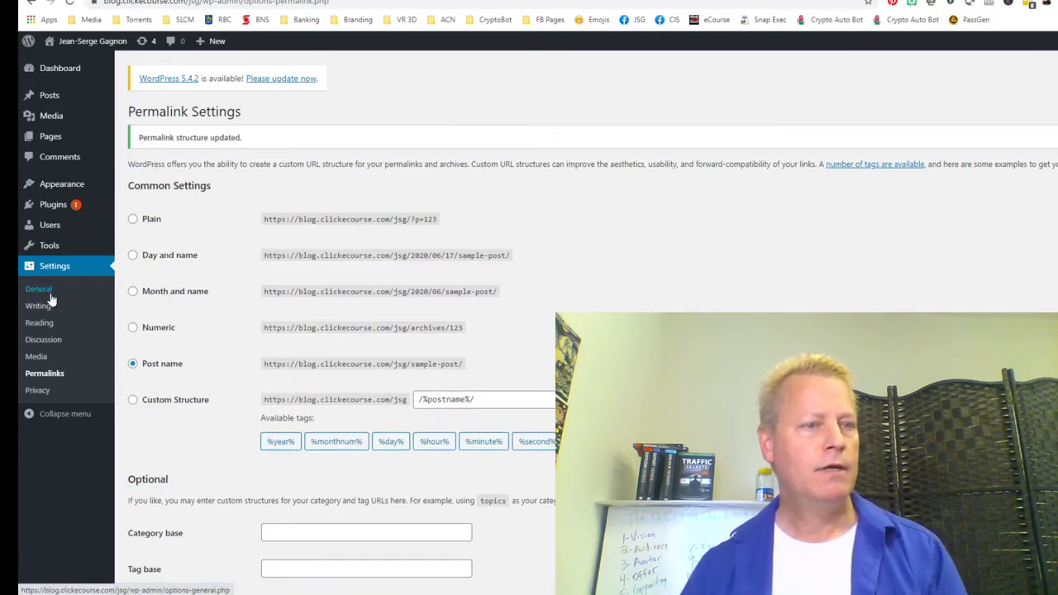
Pick the Blue admin colour scheme in Your Profile and update the profile.
mouse_move(56, 229)
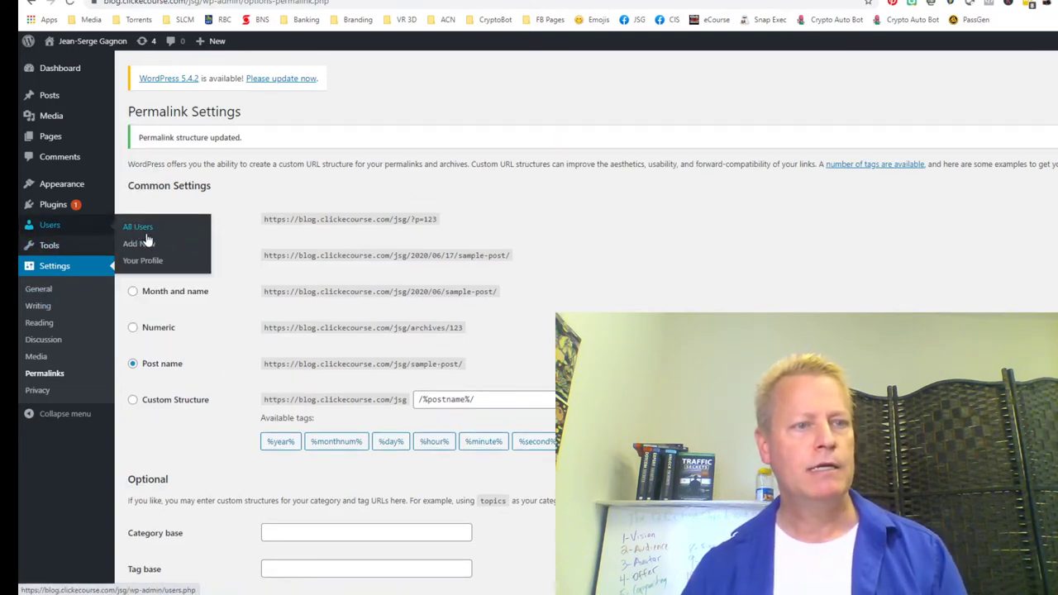
left_click(145, 260)
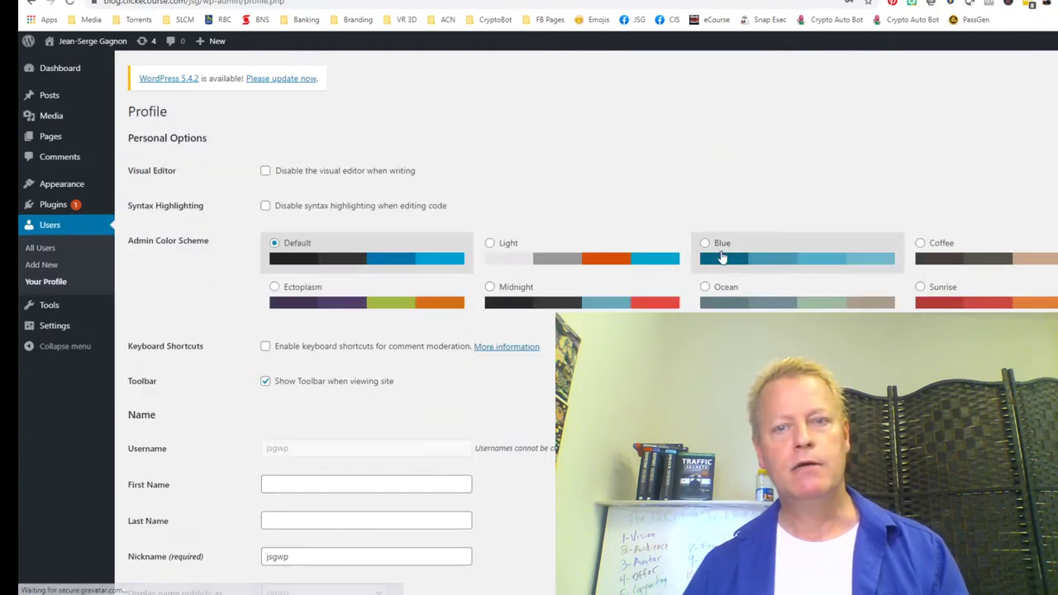
left_click(707, 243)
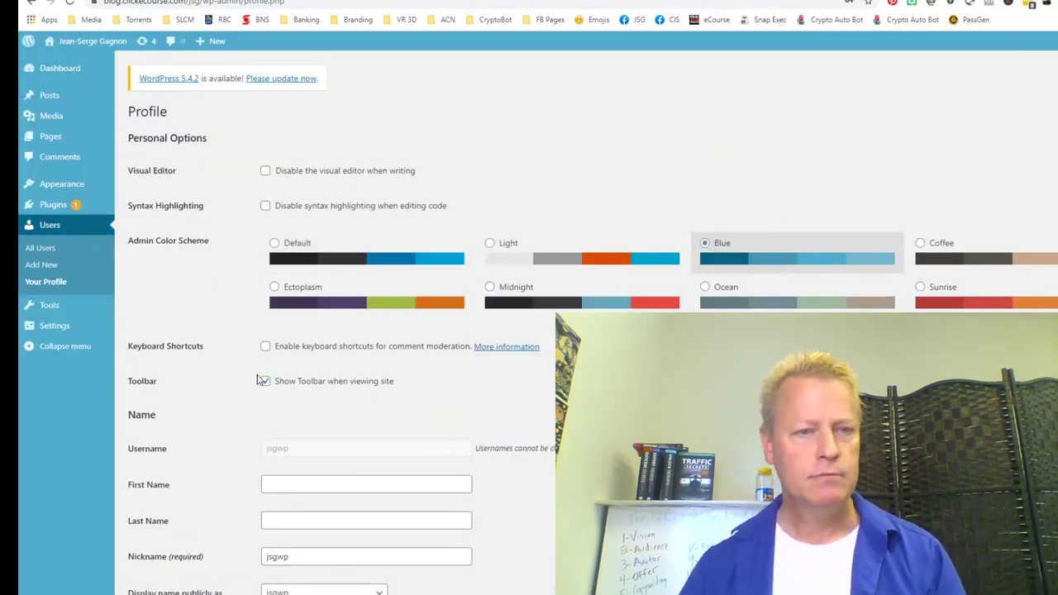
scroll(446, 425, "down", 4)
scroll(337, 470, "up", 4)
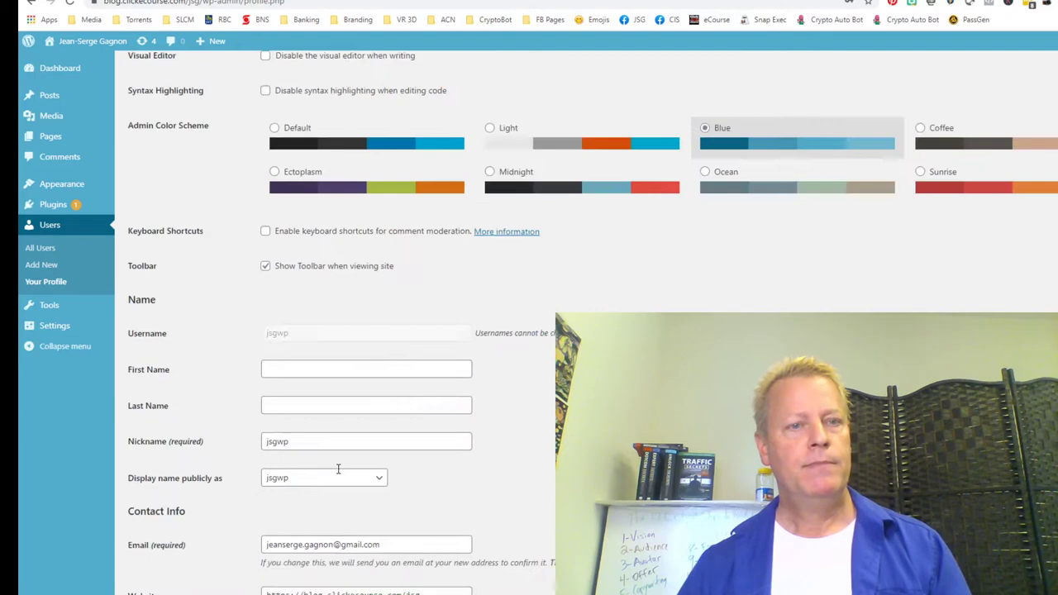
scroll(343, 467, "down", 5)
scroll(302, 568, "down", 2)
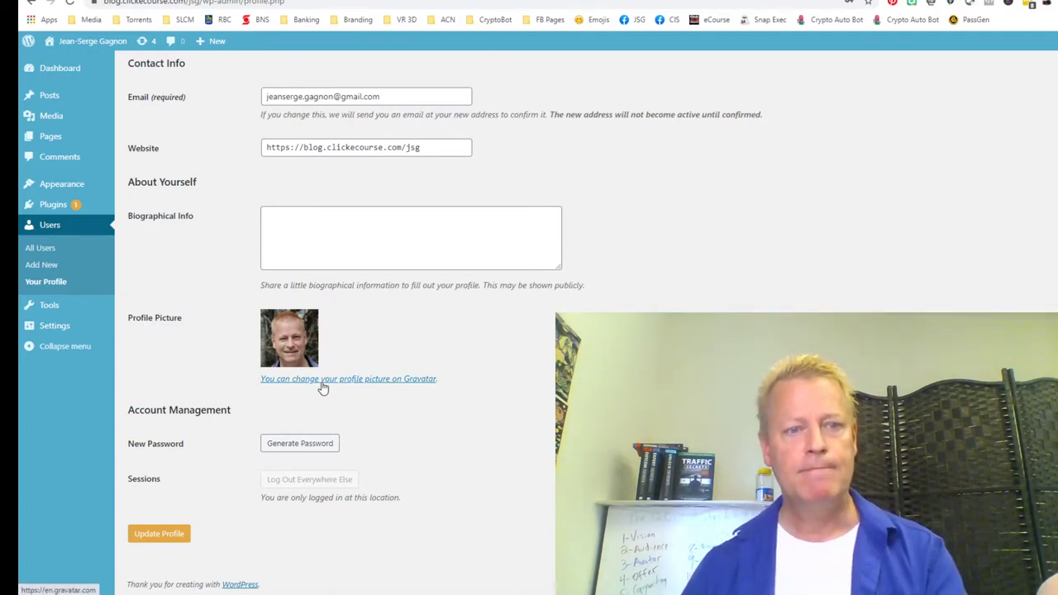
left_click(165, 534)
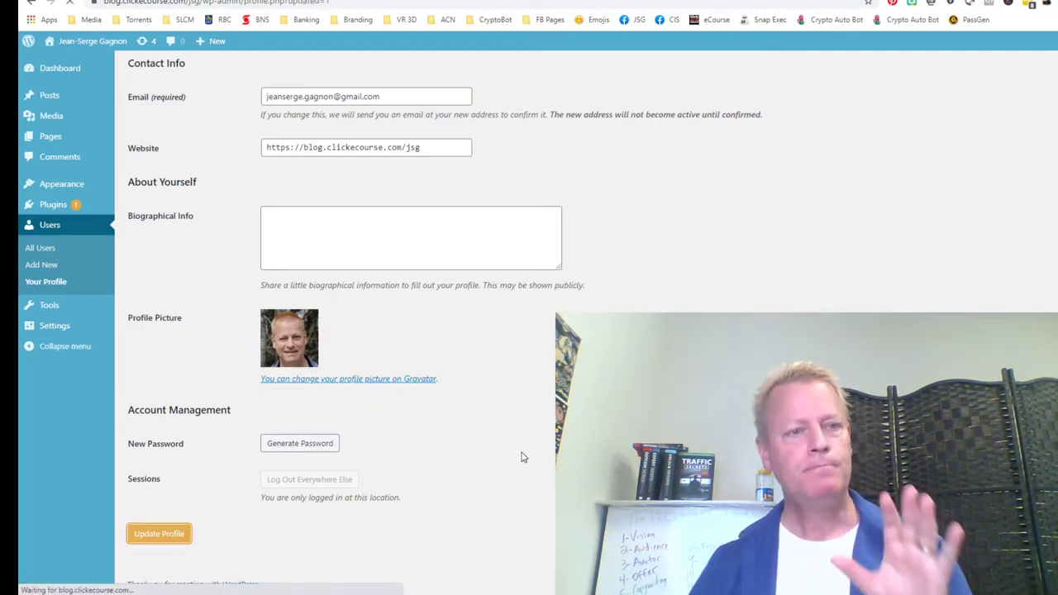
mouse_move(55, 213)
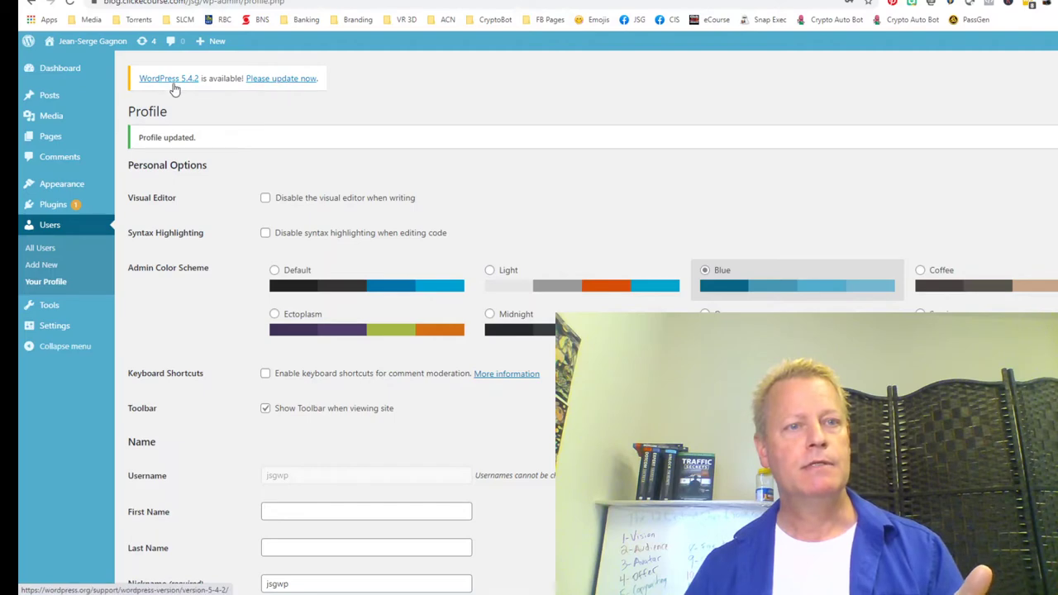
mouse_move(52, 77)
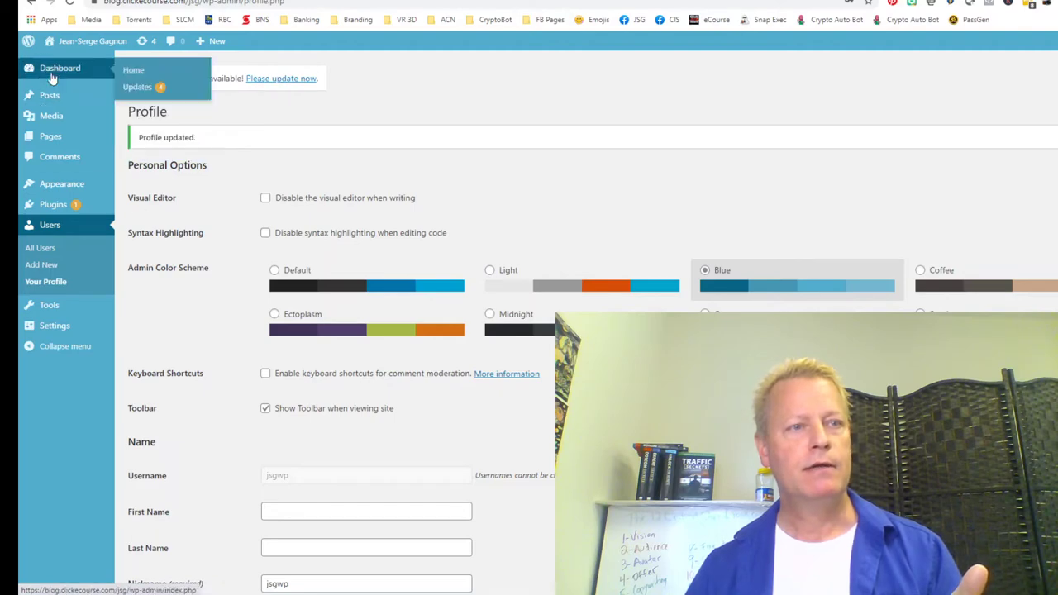
Update the blog's WordPress core to version 5.4.2.
left_click(135, 86)
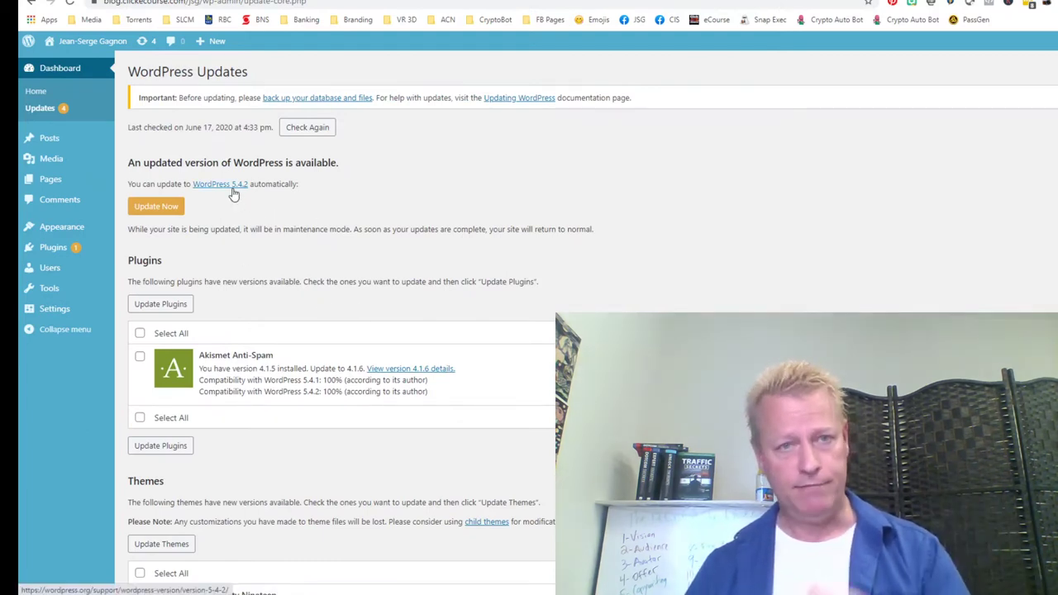
scroll(238, 366, "down", 2)
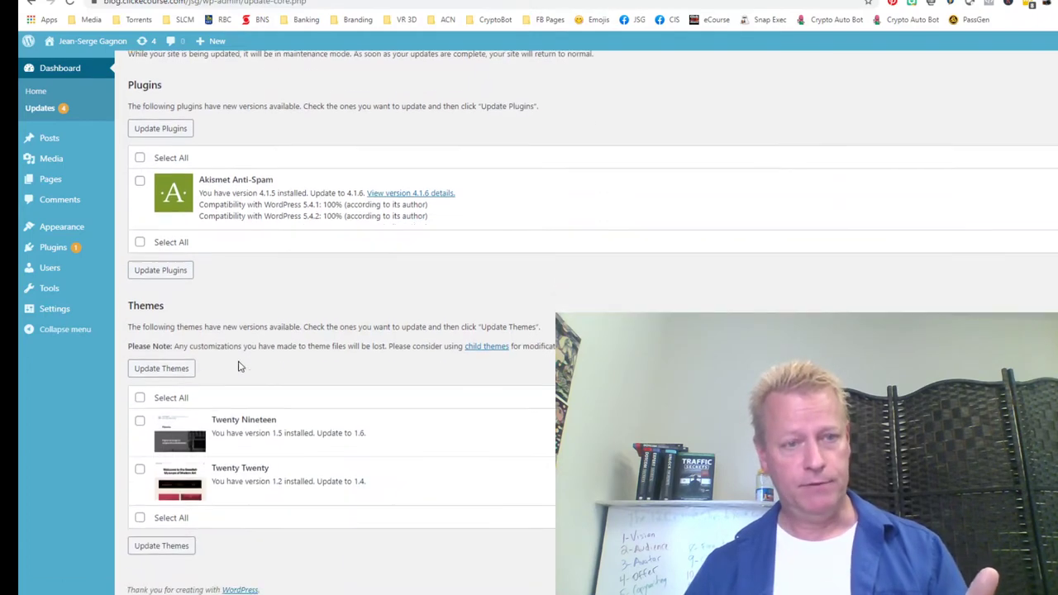
scroll(226, 382, "up", 2)
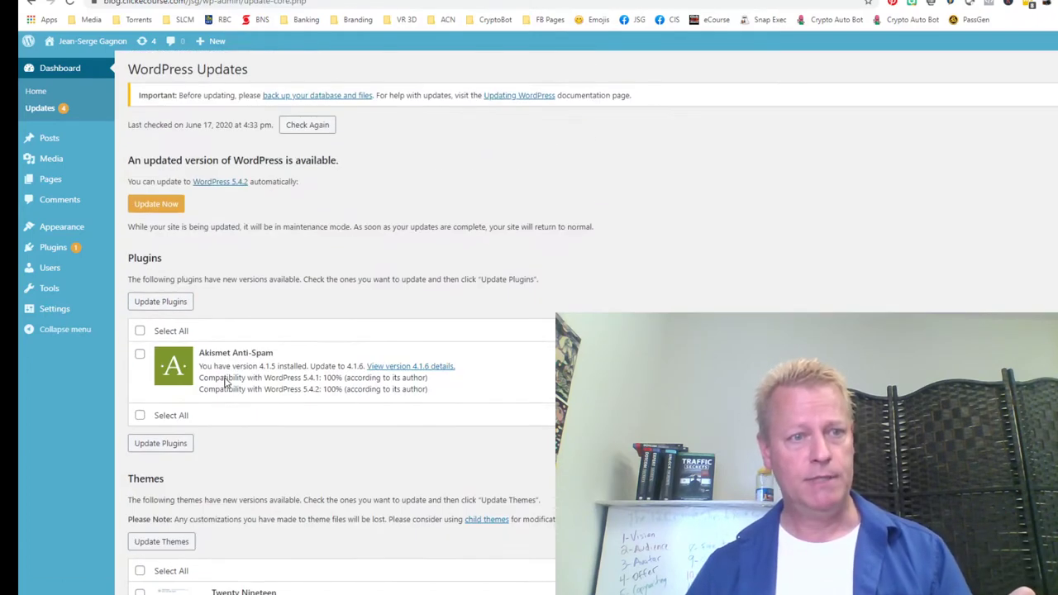
left_click(158, 208)
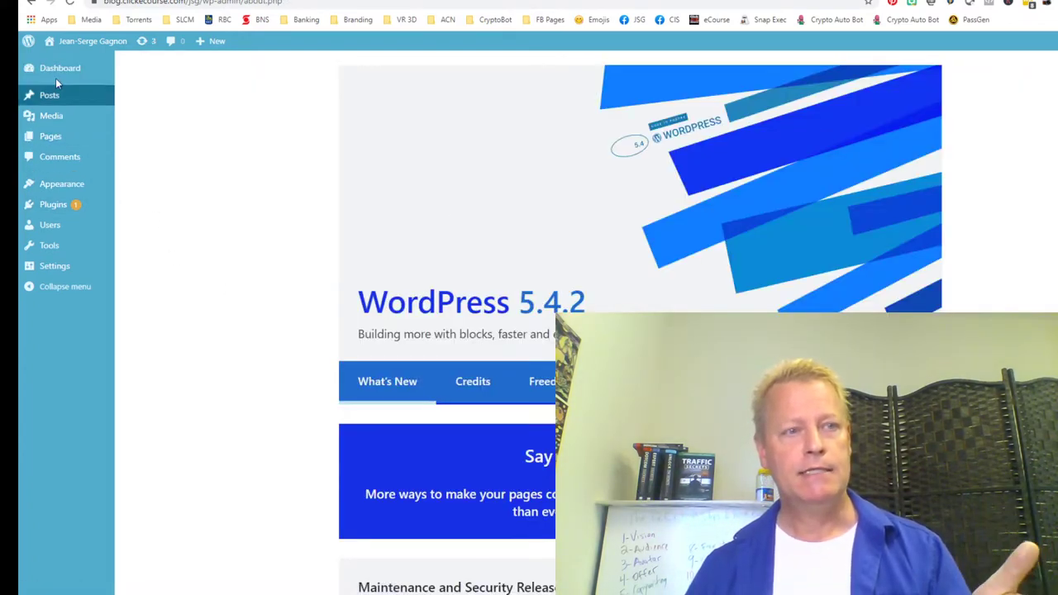
Update the Akismet Anti-Spam plugin and the Twenty Nineteen and Twenty Twenty themes.
mouse_move(47, 72)
left_click(135, 88)
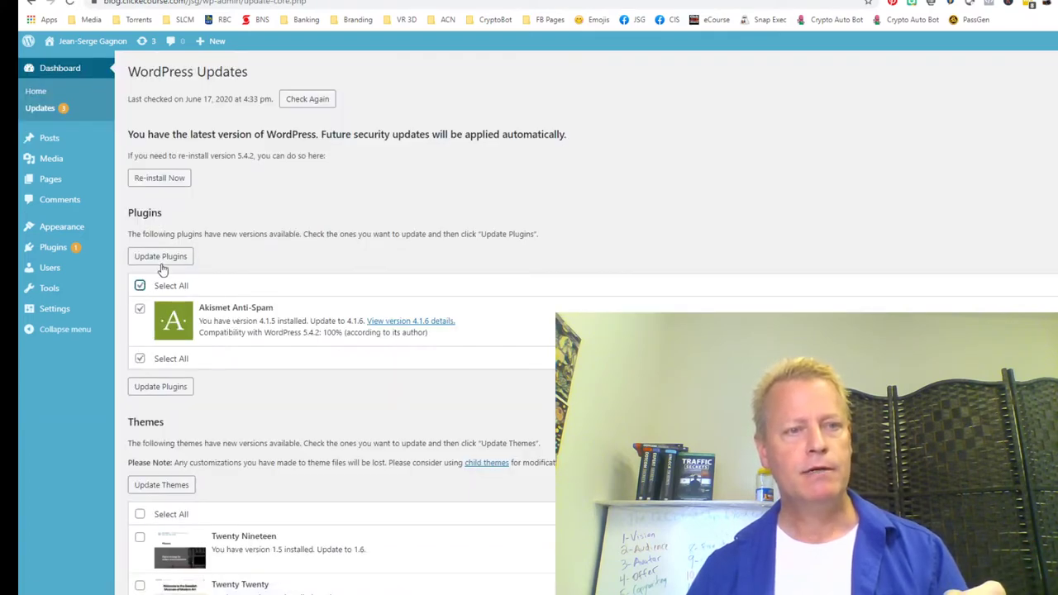
left_click(162, 261)
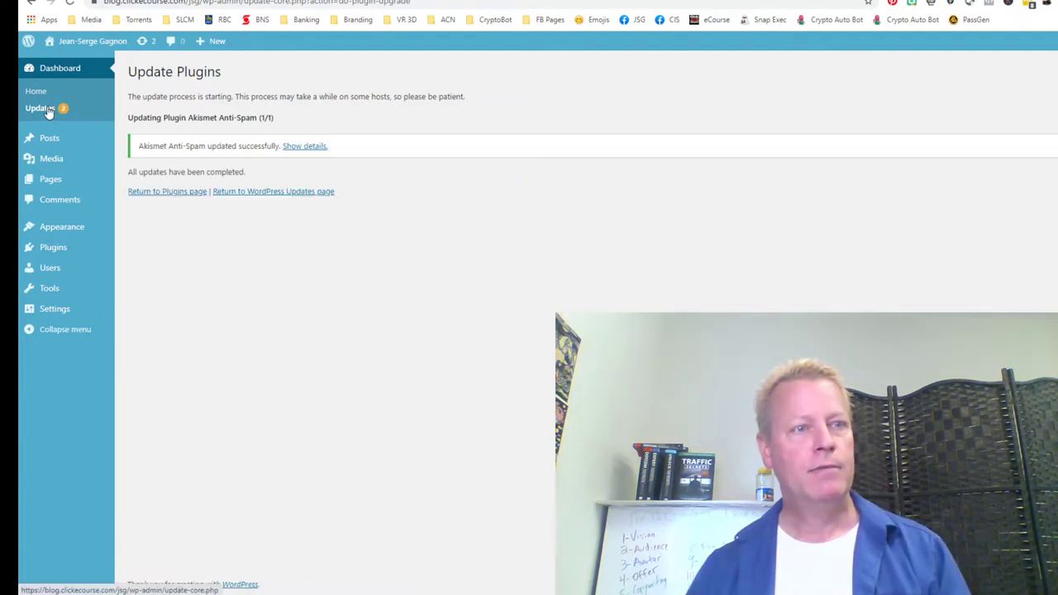
left_click(48, 110)
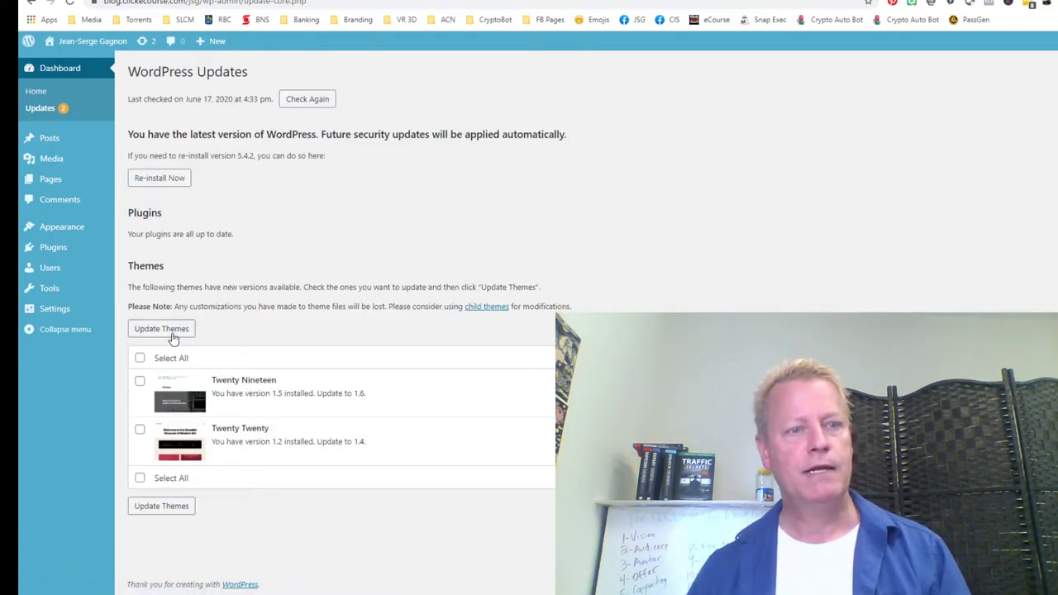
left_click(161, 329)
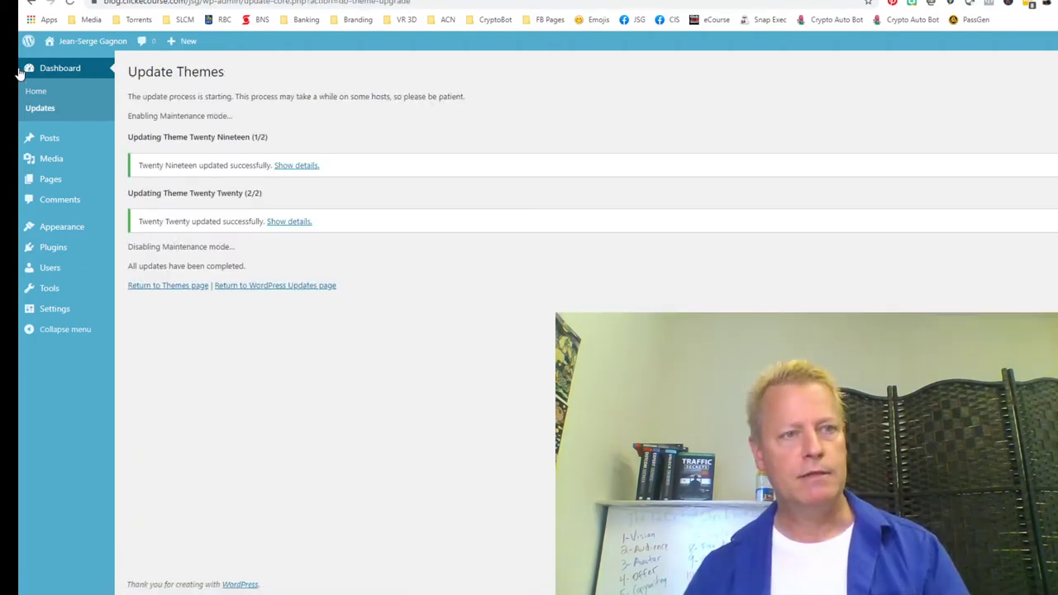
left_click(37, 91)
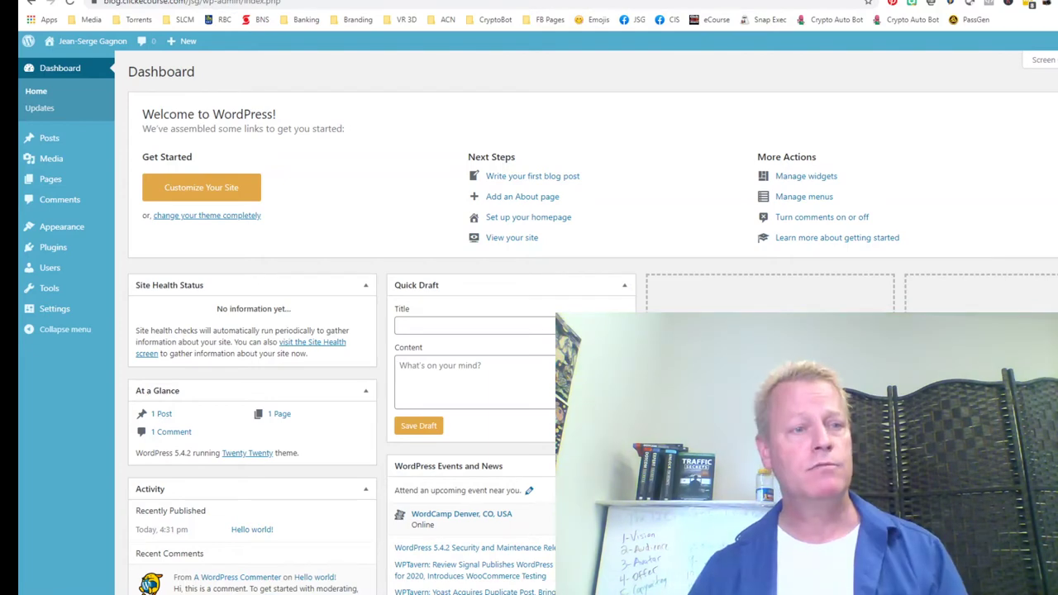
Bring up the blog's Add Plugins page to check against the old MLSP site's 11 active plugins.
left_click(63, 253)
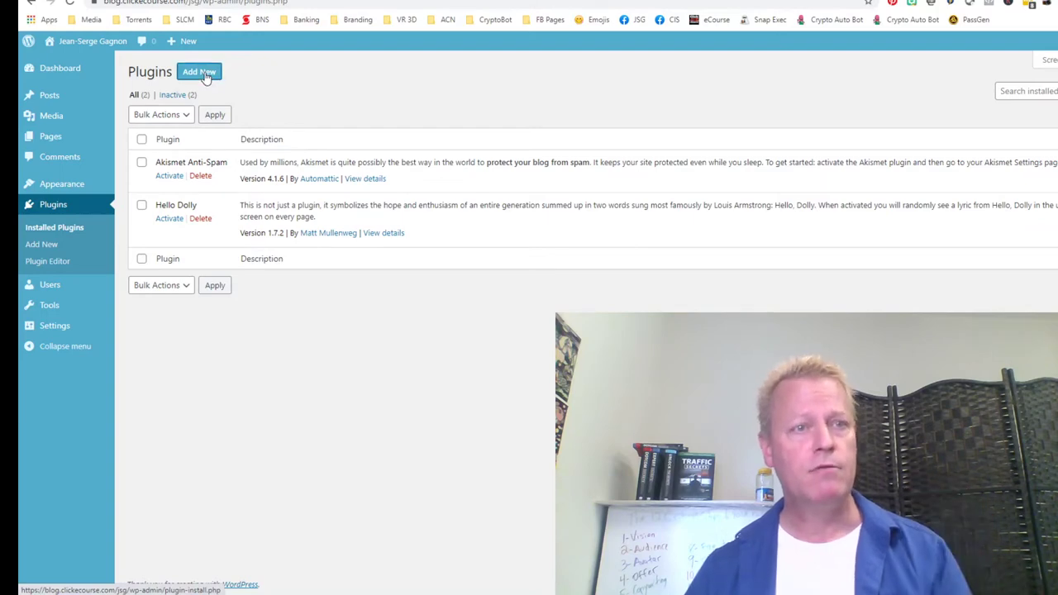
left_click(202, 73)
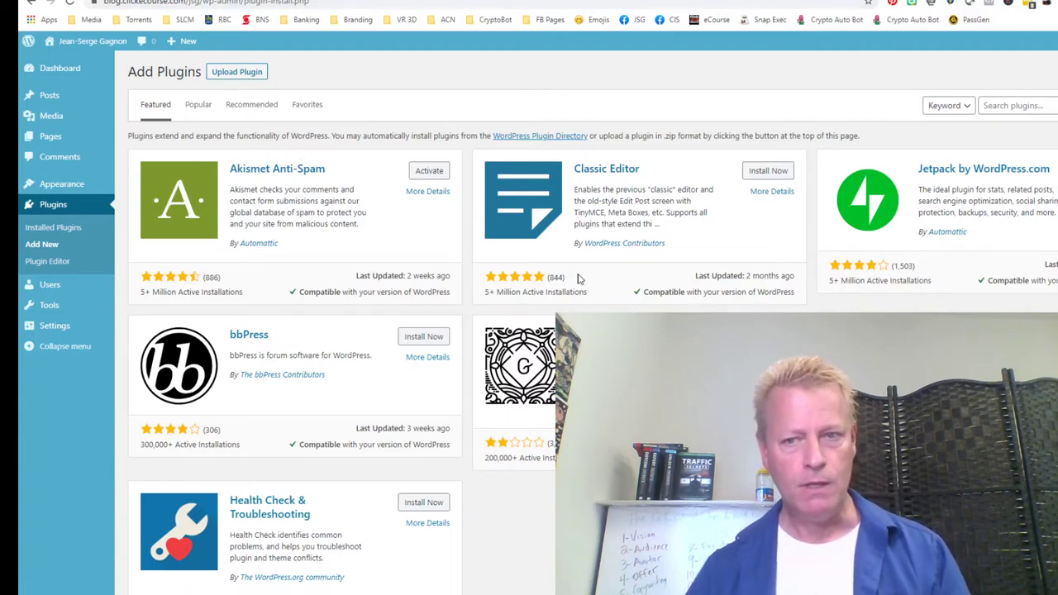
scroll(580, 279, "down", 3)
scroll(581, 278, "up", 3)
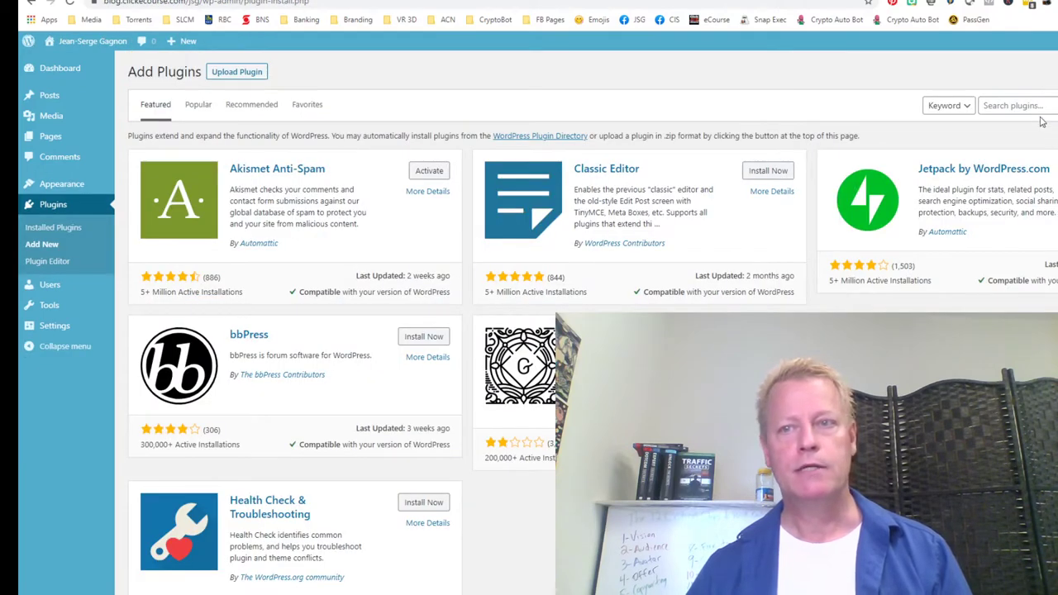
Search the plugin directory for 'easy social feed' and browse the 340 results.
left_click(1036, 108)
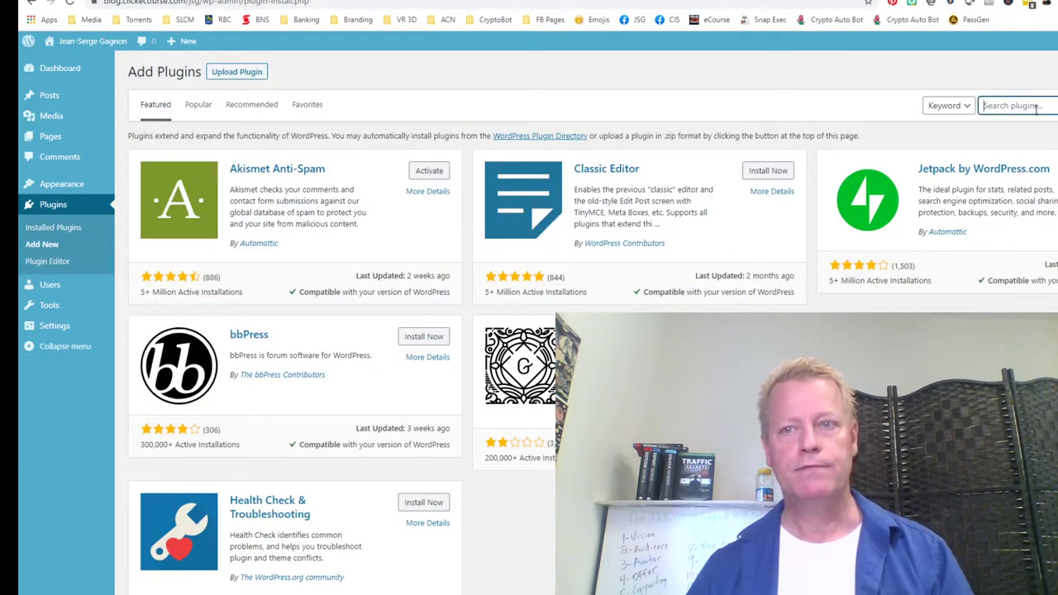
type("easy social")
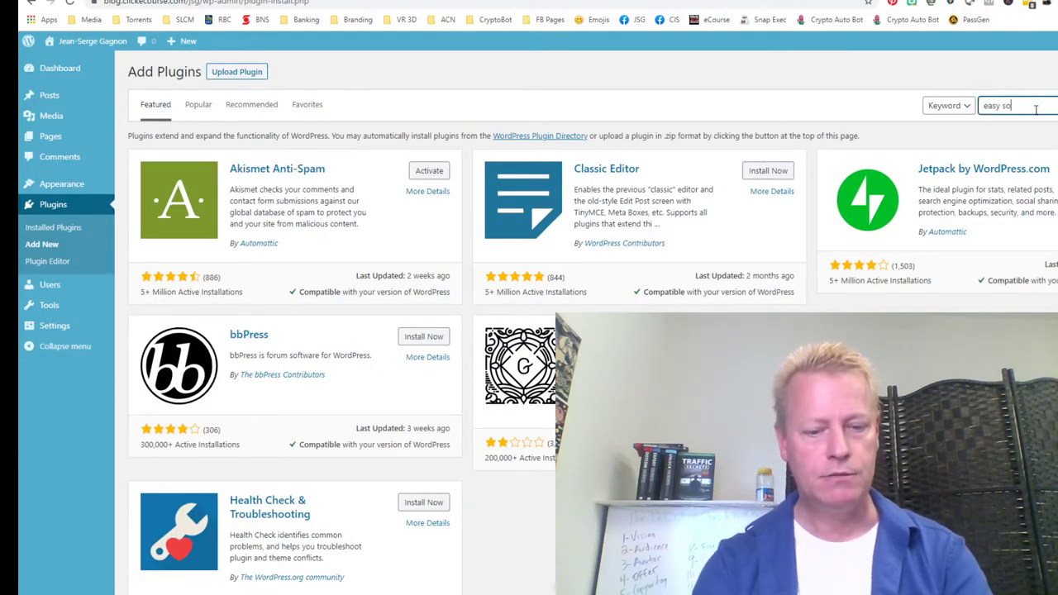
type(" feed")
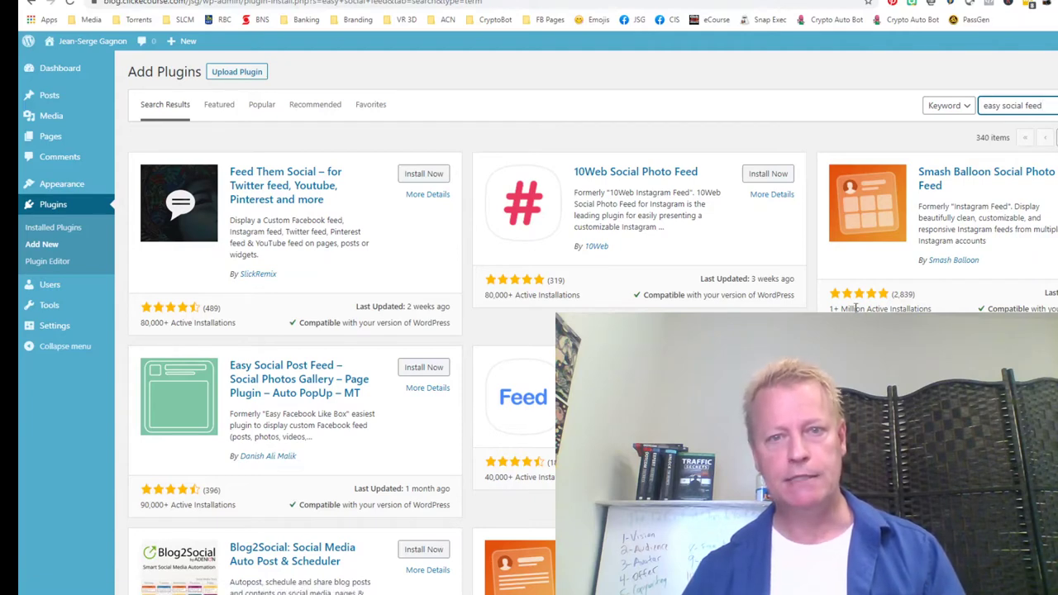
scroll(592, 322, "down", 10)
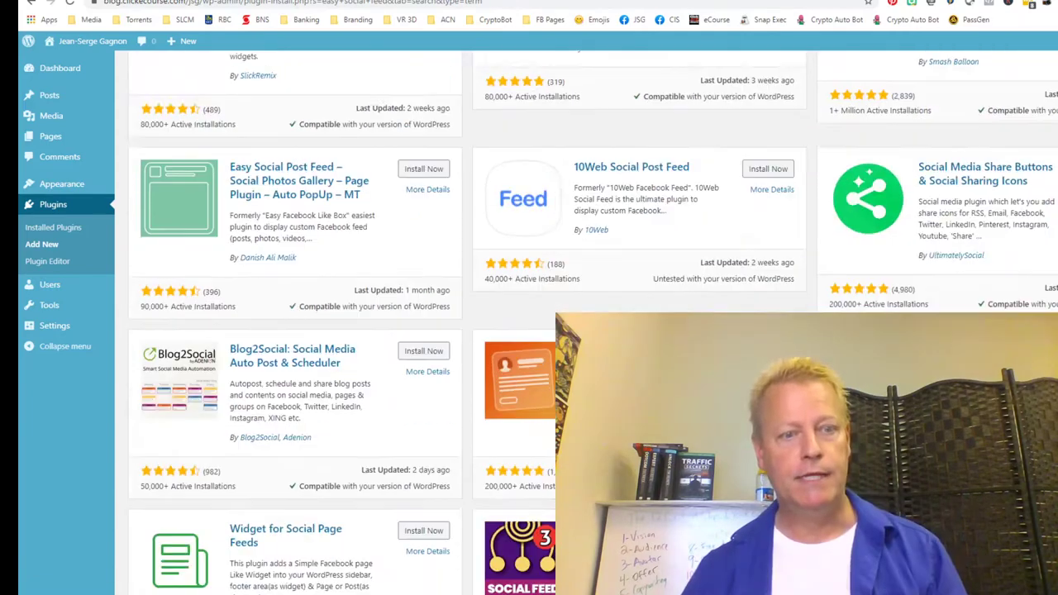
scroll(593, 322, "down", 1)
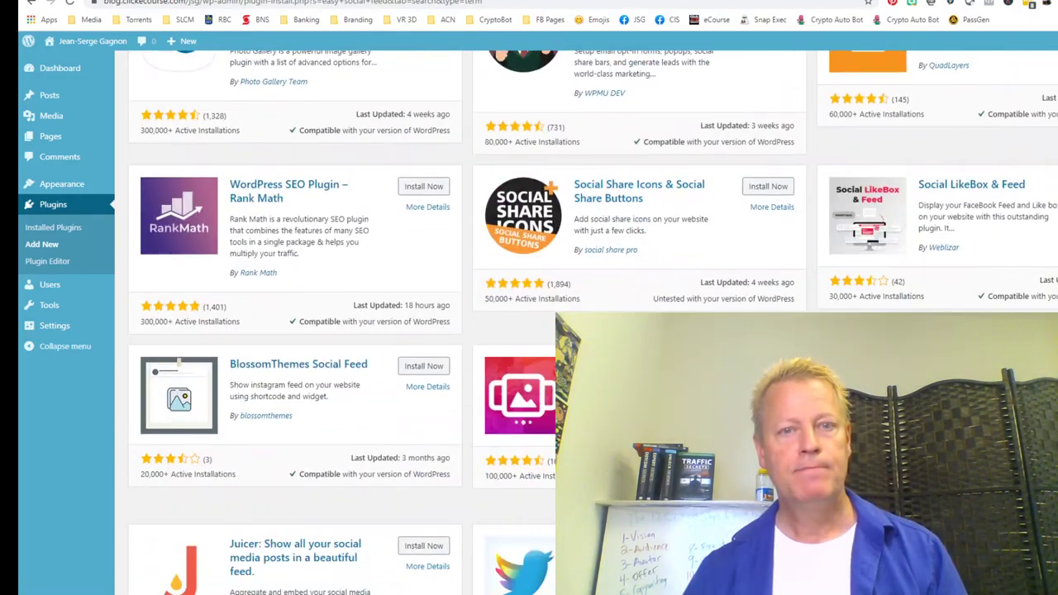
scroll(593, 322, "up", 3)
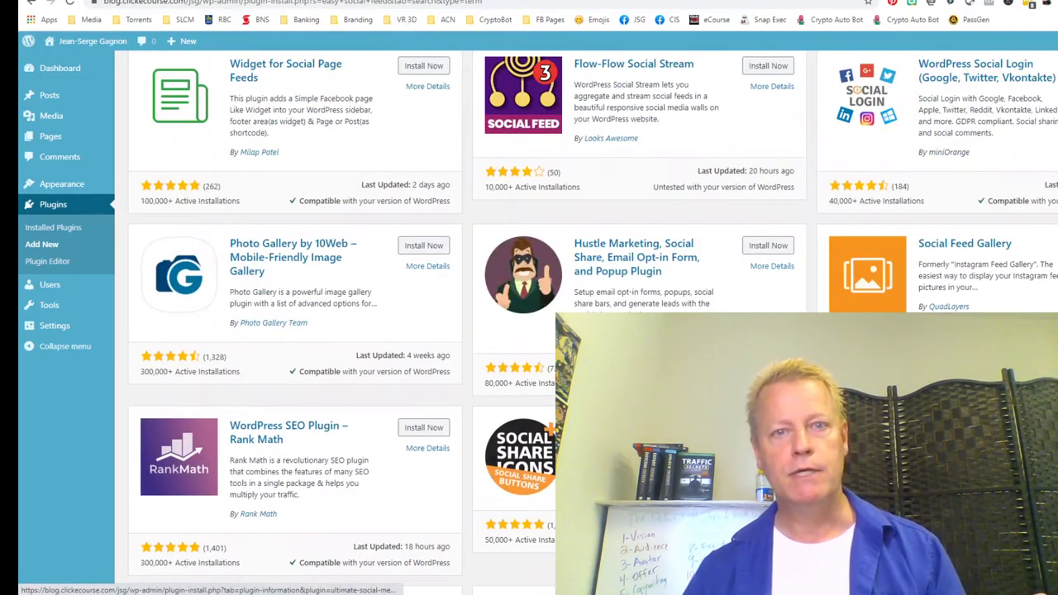
scroll(592, 322, "down", 3)
scroll(592, 322, "up", 6)
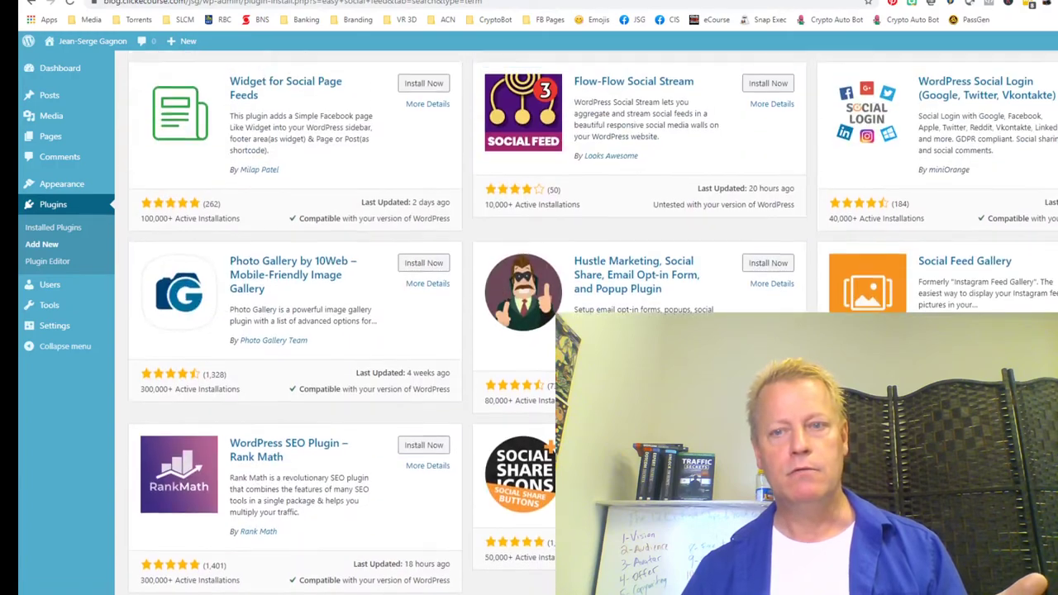
scroll(592, 322, "up", 2)
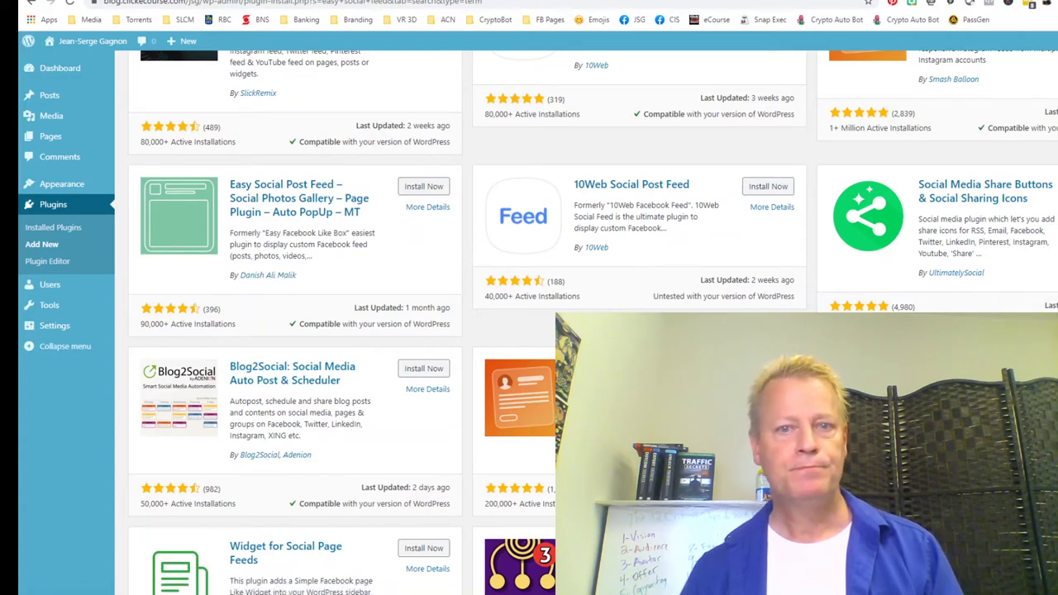
scroll(592, 327, "up", 3)
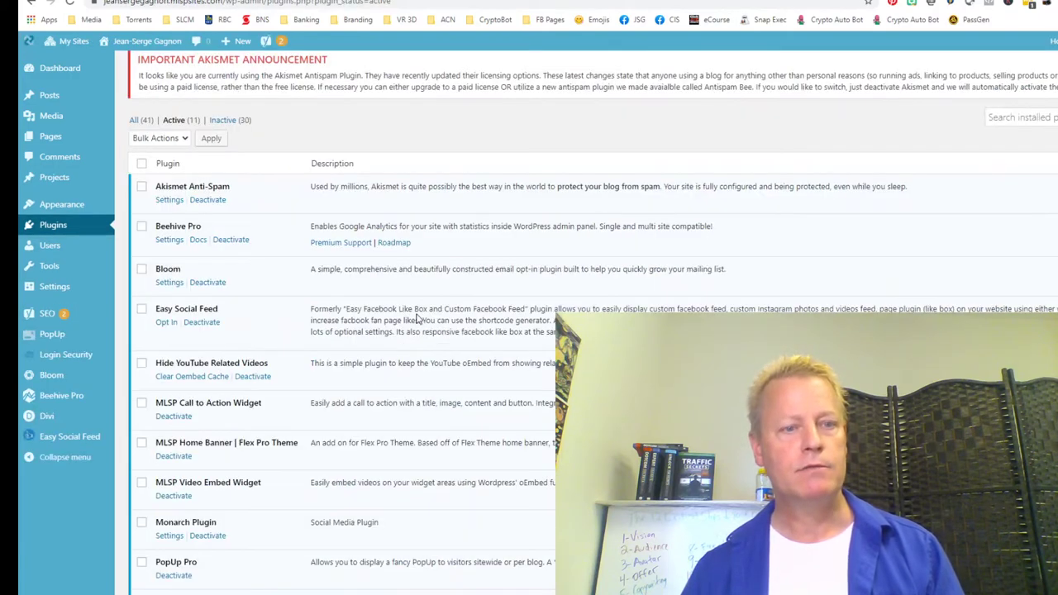
scroll(256, 467, "down", 3)
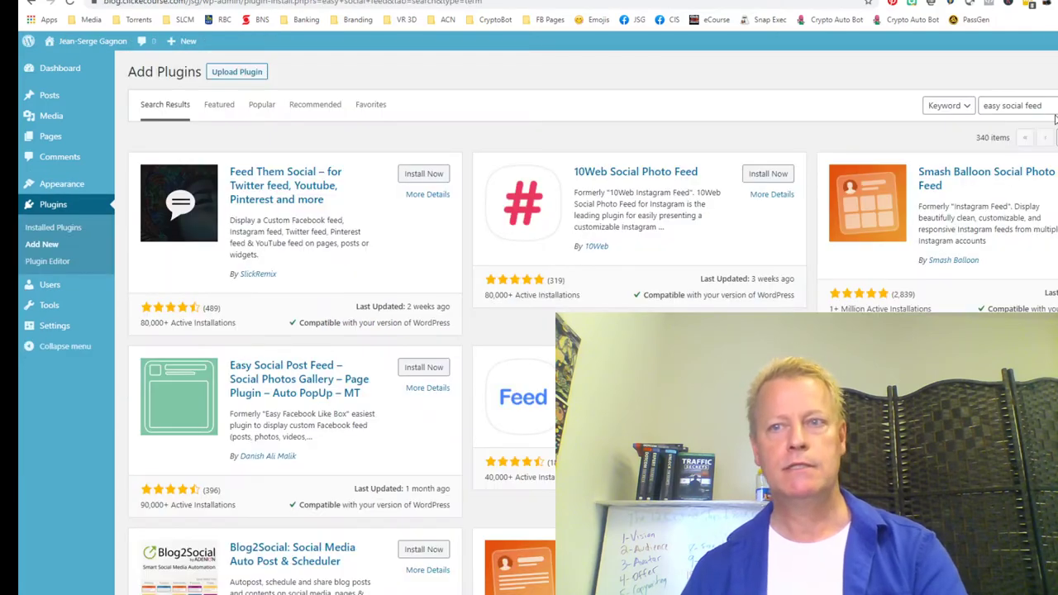
left_click_drag(1054, 118, 861, 109)
Install the What Would Seth Godin Do plugin and view the Installed Plugins list.
type("seth godin")
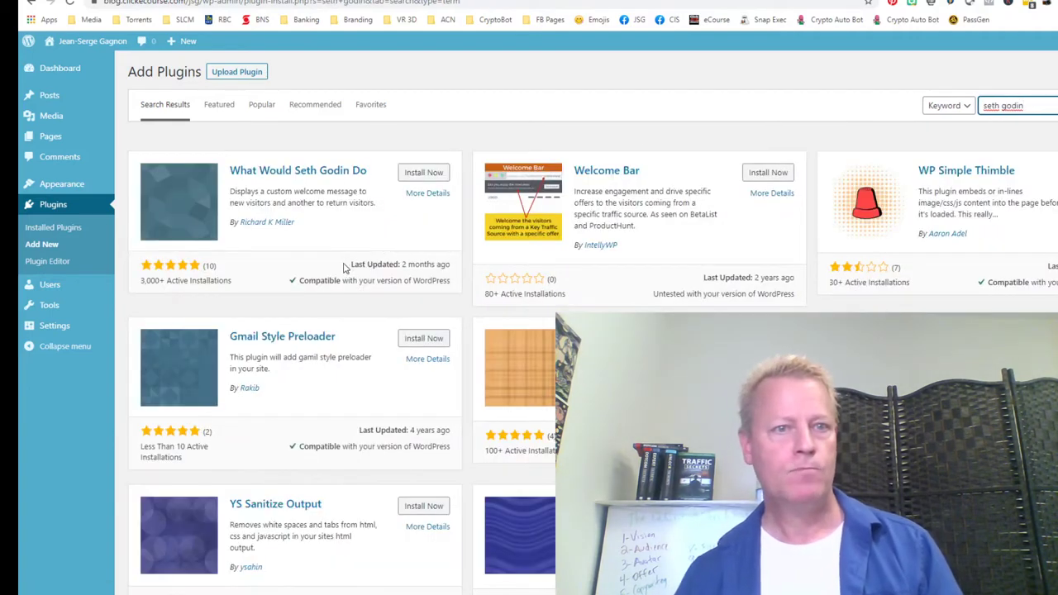
left_click(405, 173)
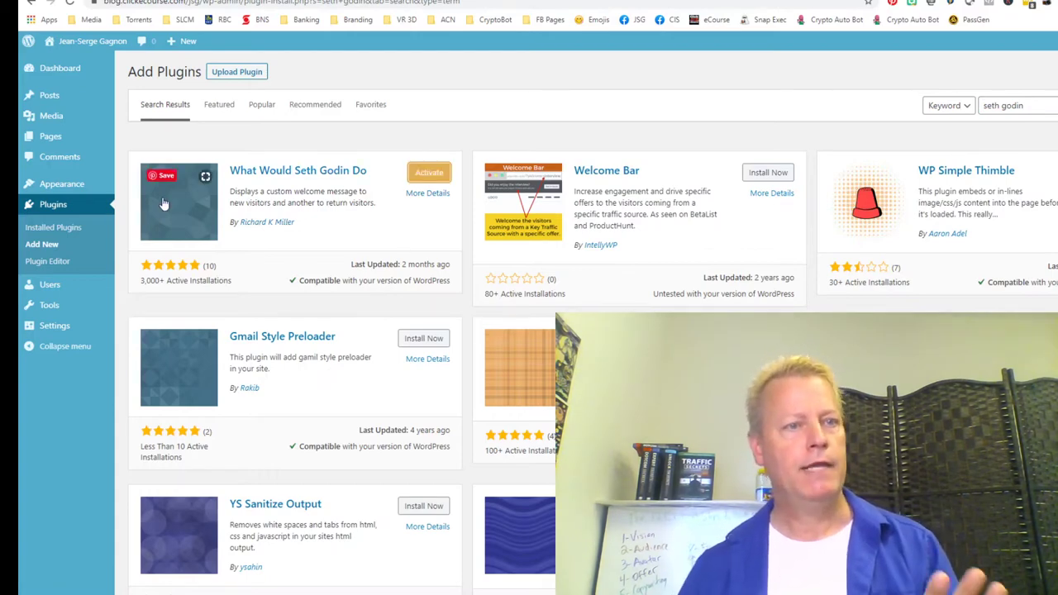
left_click(108, 226)
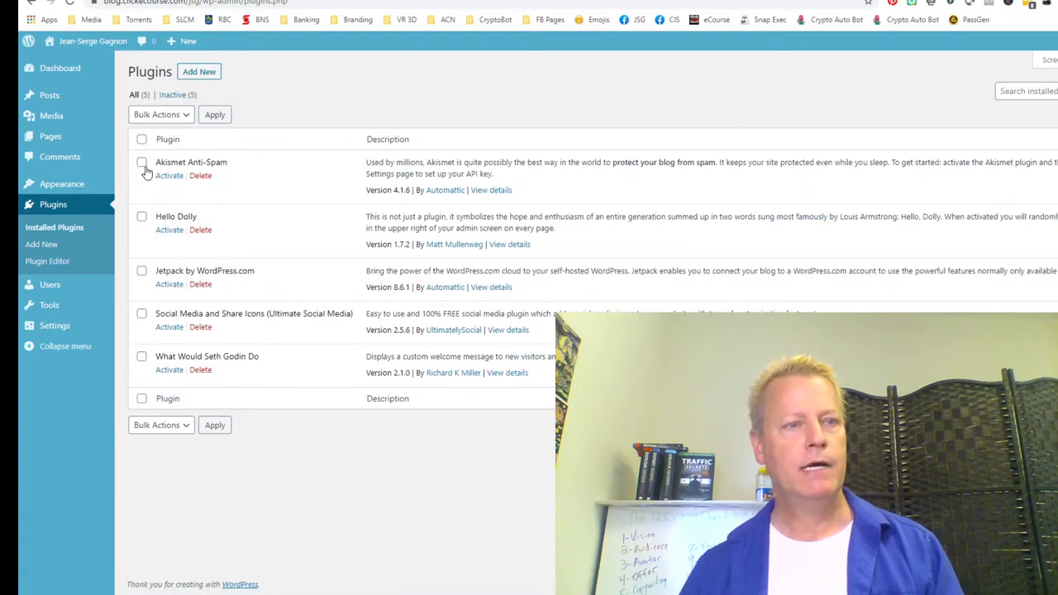
Bulk-activate the Ultimate Social Media share icons and What Would Seth Godin Do plugins.
left_click(141, 314)
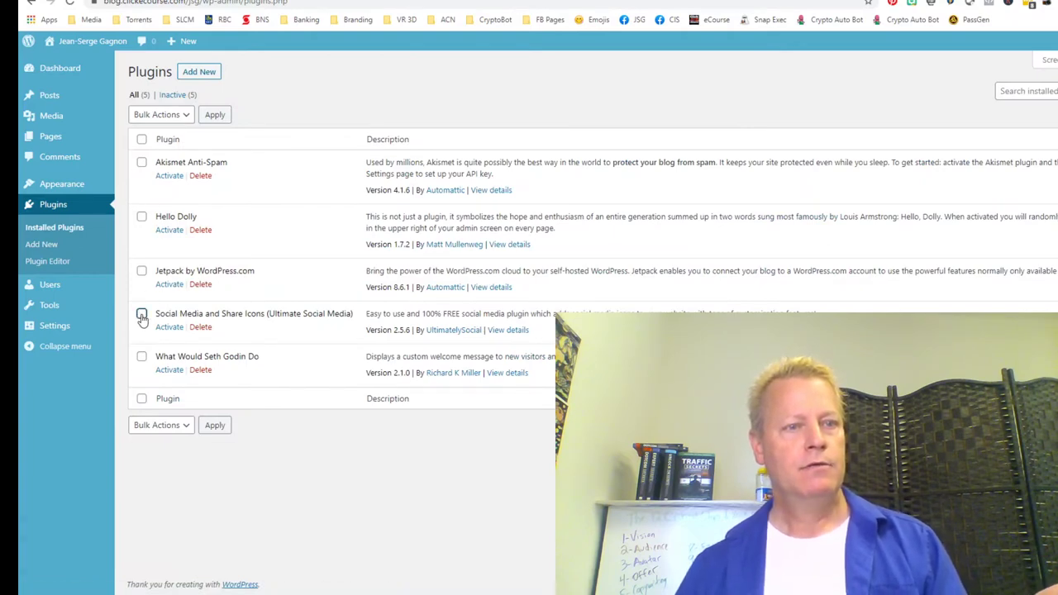
left_click(141, 356)
left_click(164, 426)
left_click(163, 462)
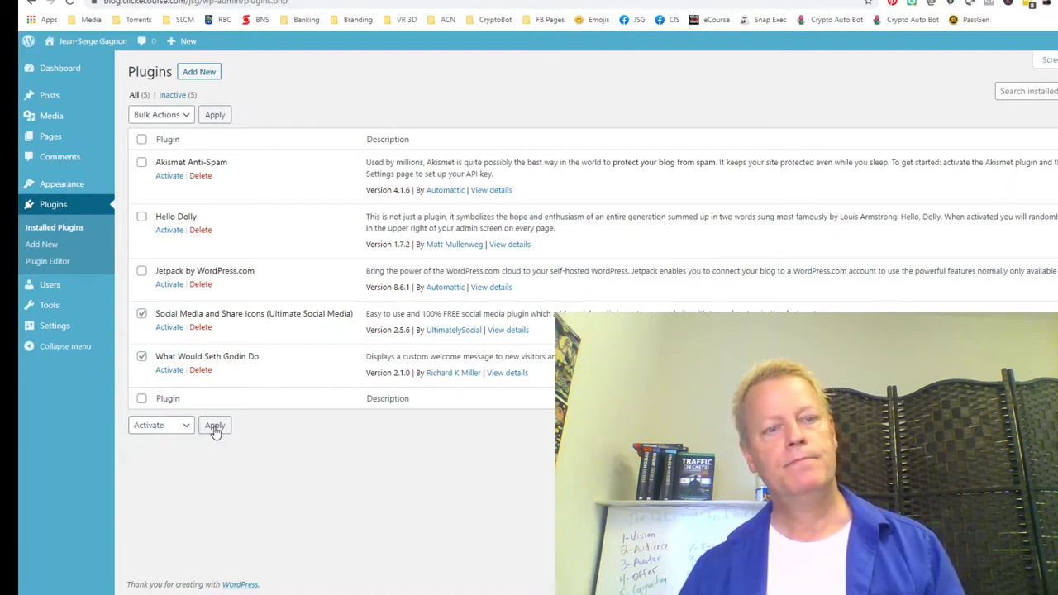
left_click(214, 425)
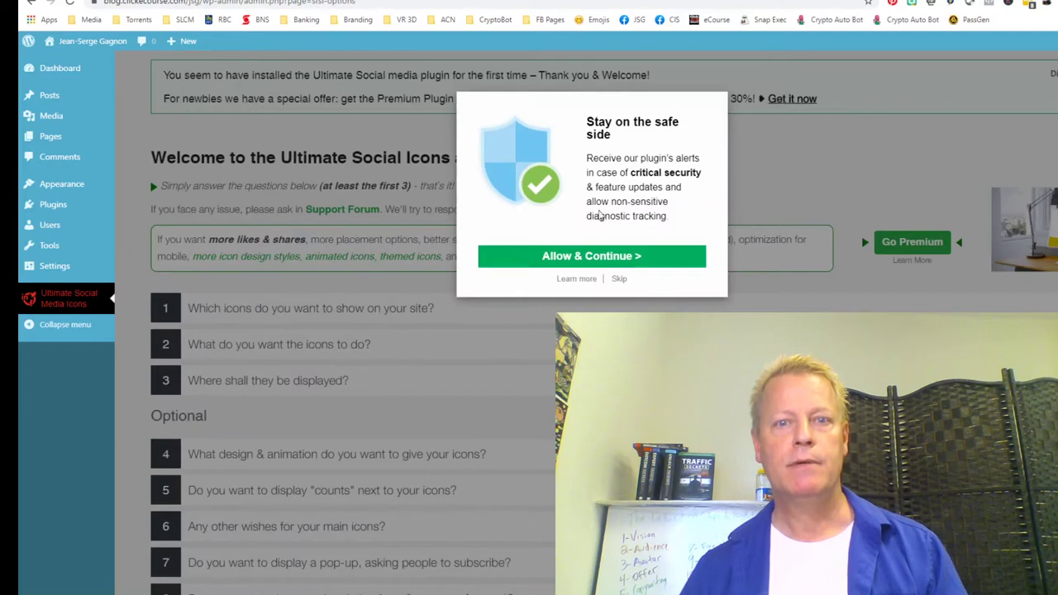
Skip the social icons plugin's tracking prompt and go to the WWSGD settings.
left_click(619, 278)
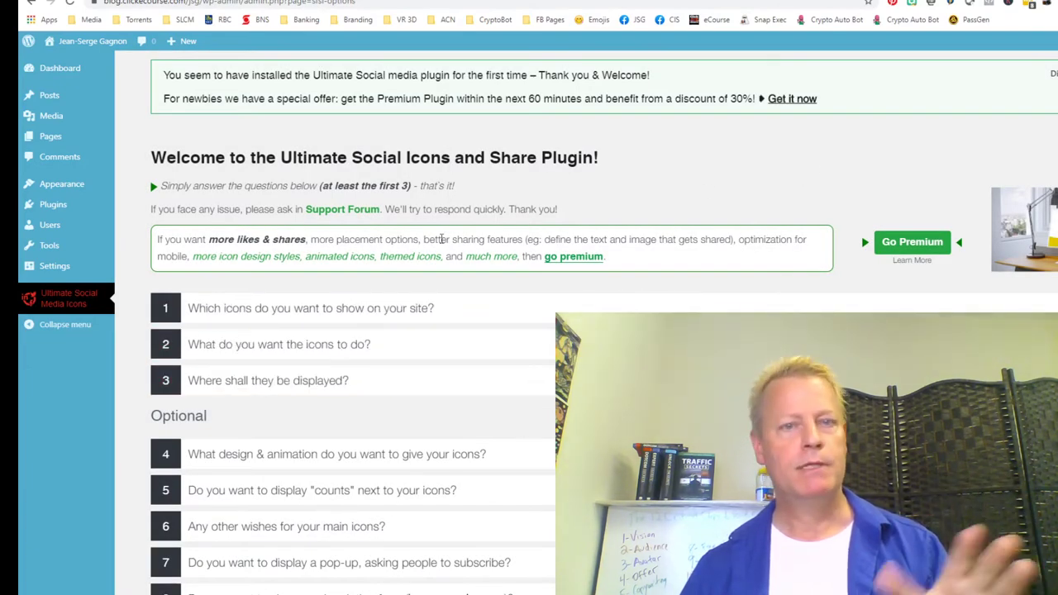
mouse_move(57, 266)
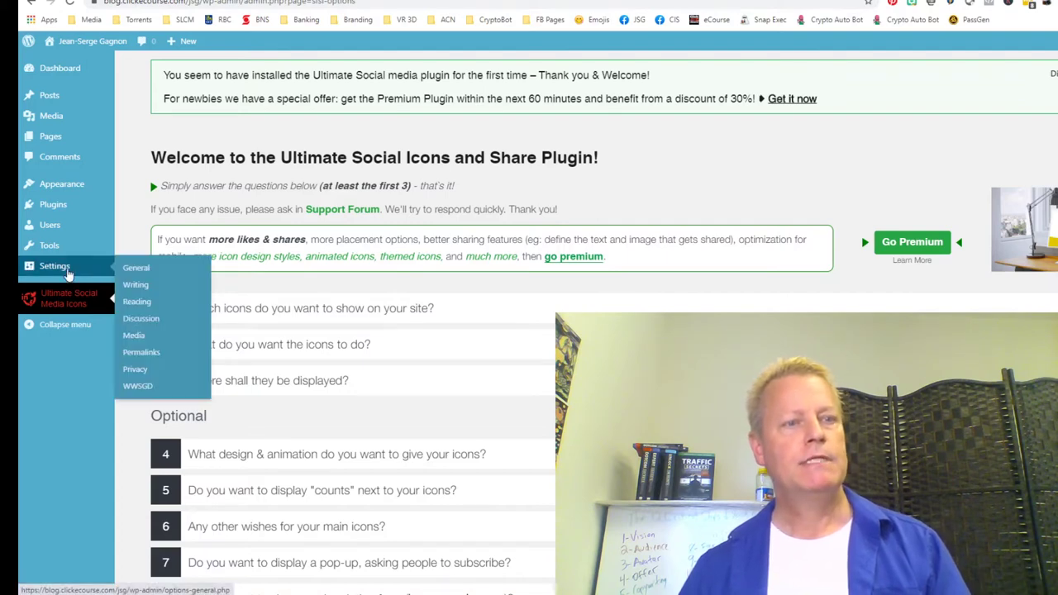
left_click(137, 386)
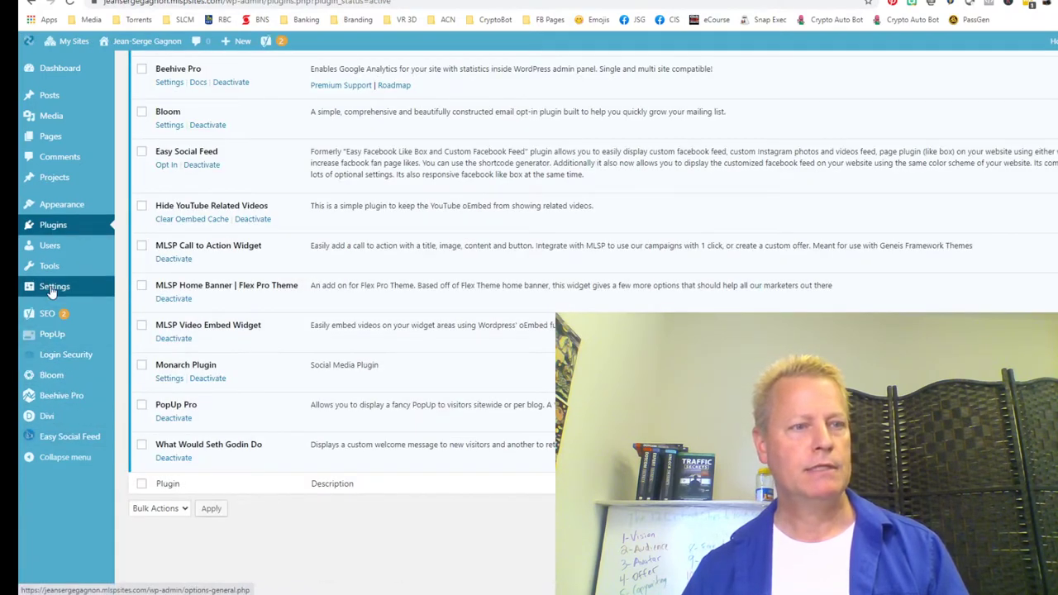
Copy the old site's new-visitor WWSGD message into the Click eCourse blog's new-visitor field.
mouse_move(51, 287)
left_click(139, 458)
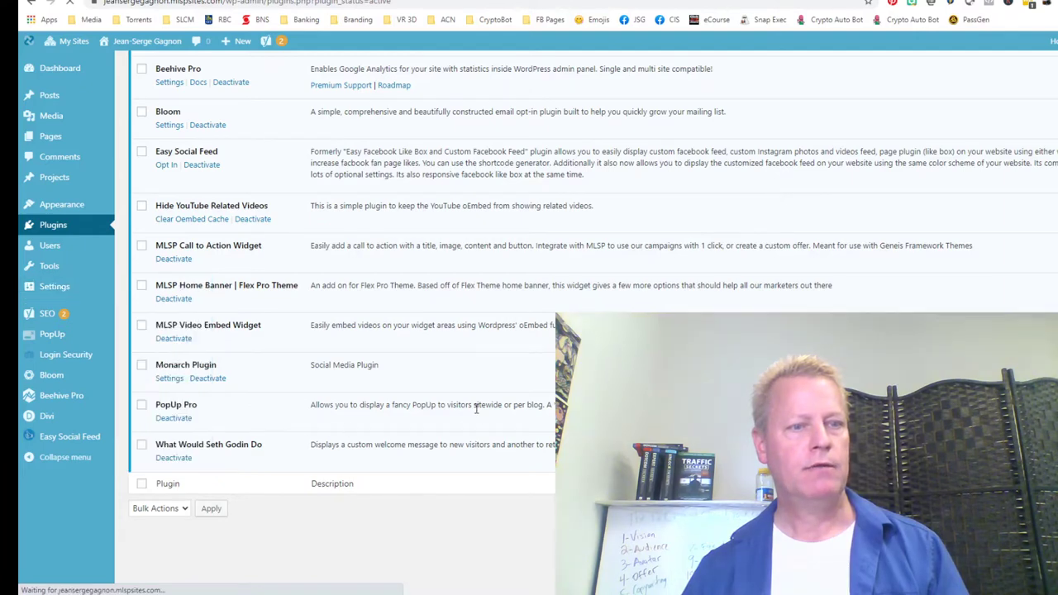
scroll(519, 424, "down", 2)
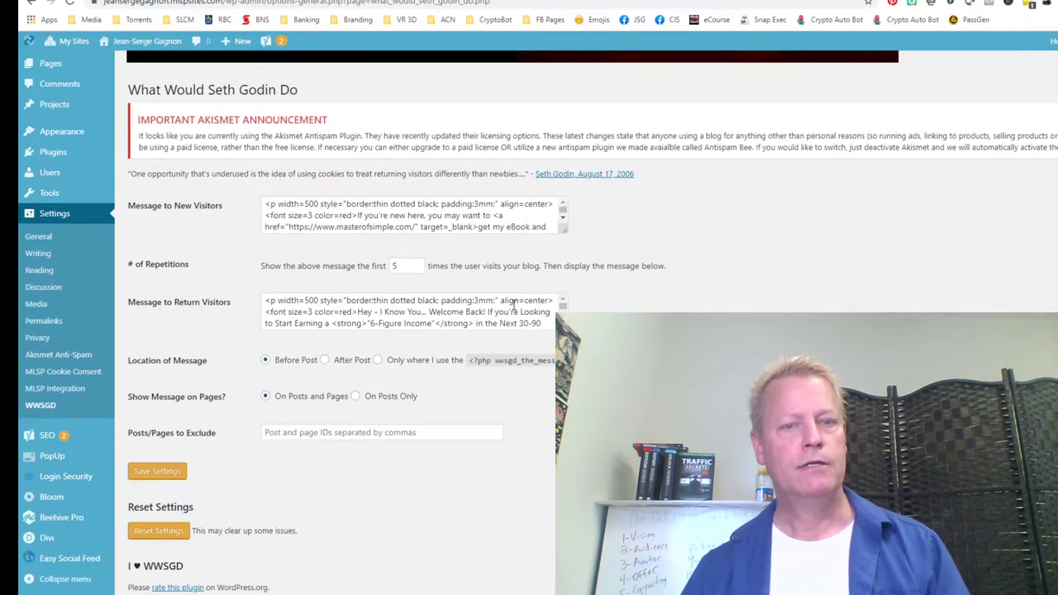
left_click(481, 225)
key("ctrl+a")
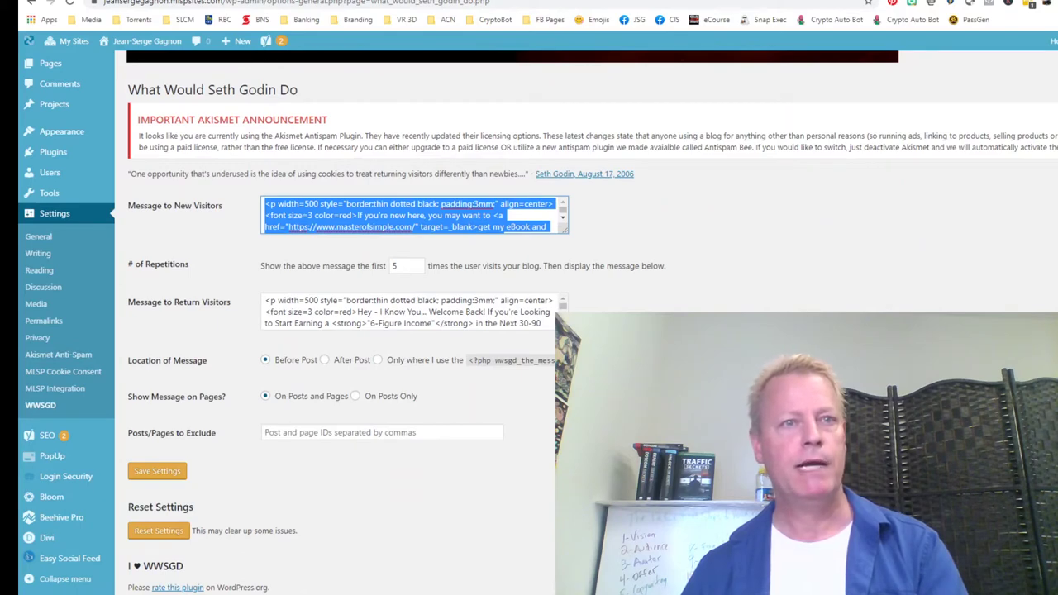
key("ctrl+Tab")
left_click(444, 220)
key("ctrl+a")
key("ctrl+v")
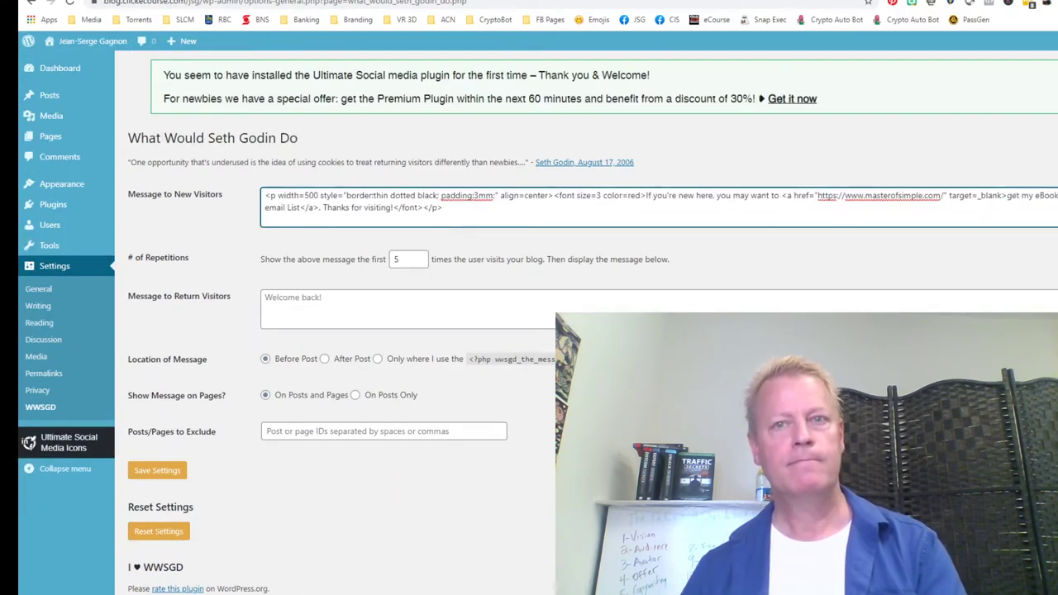
Copy the return-visitor message across as well and save the WWSGD settings.
key("ctrl+Tab")
key("ctrl+Tab")
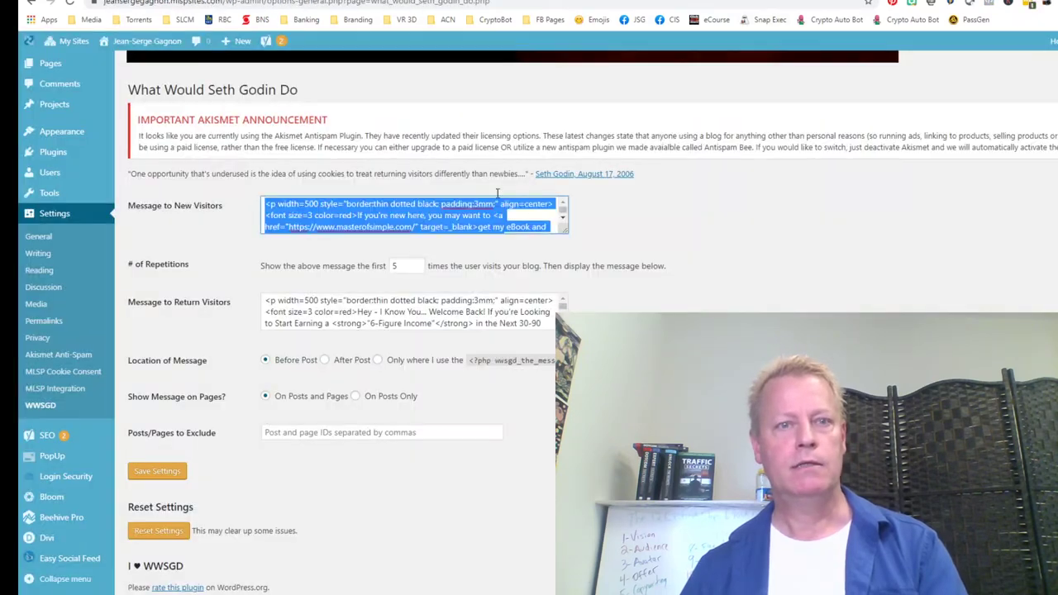
left_click(418, 301)
key("ctrl+a")
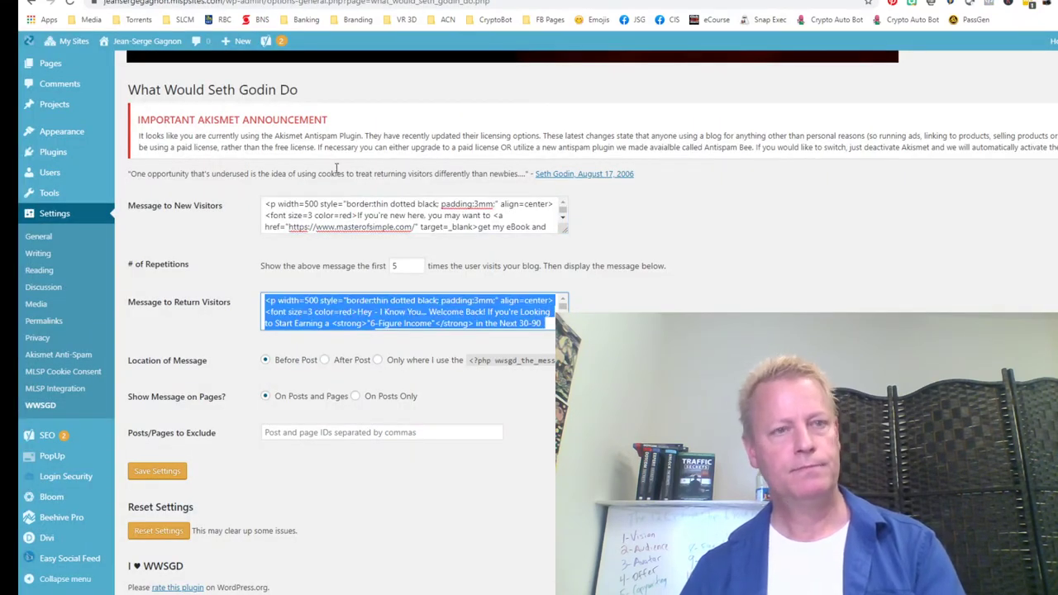
key("ctrl+shift+Tab")
left_click(373, 322)
type("<a target=_blank href=http://topearner.successwithjs.com/>CLICK HERE TO FIND OUT HOW</a> Thanks for visiting &amp; Please Come Back Again! - <strong>JS</strong></font> </p>")
left_click_drag(198, 506, 89, 477)
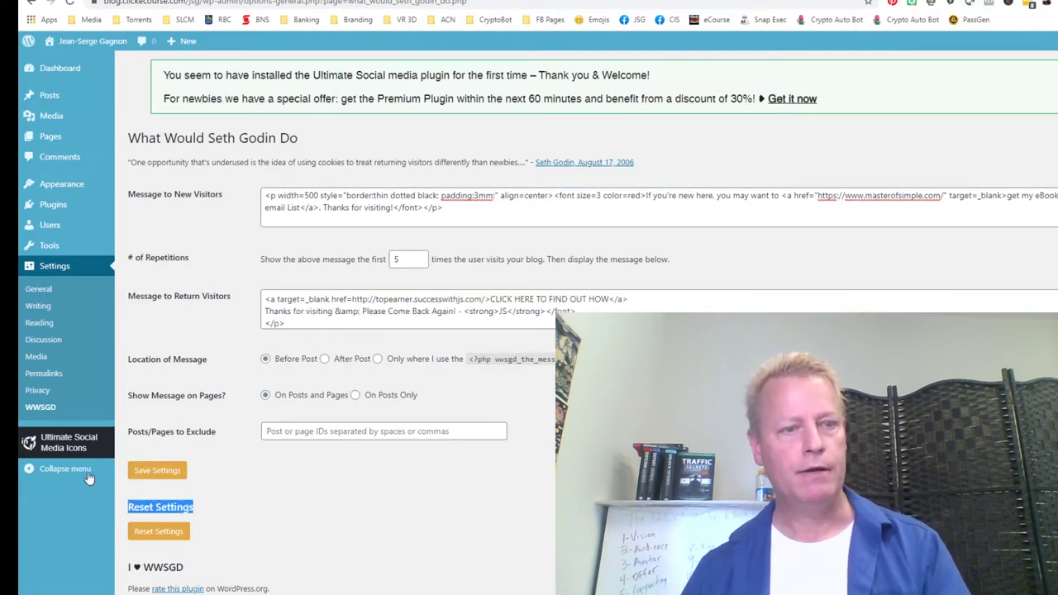
left_click(157, 470)
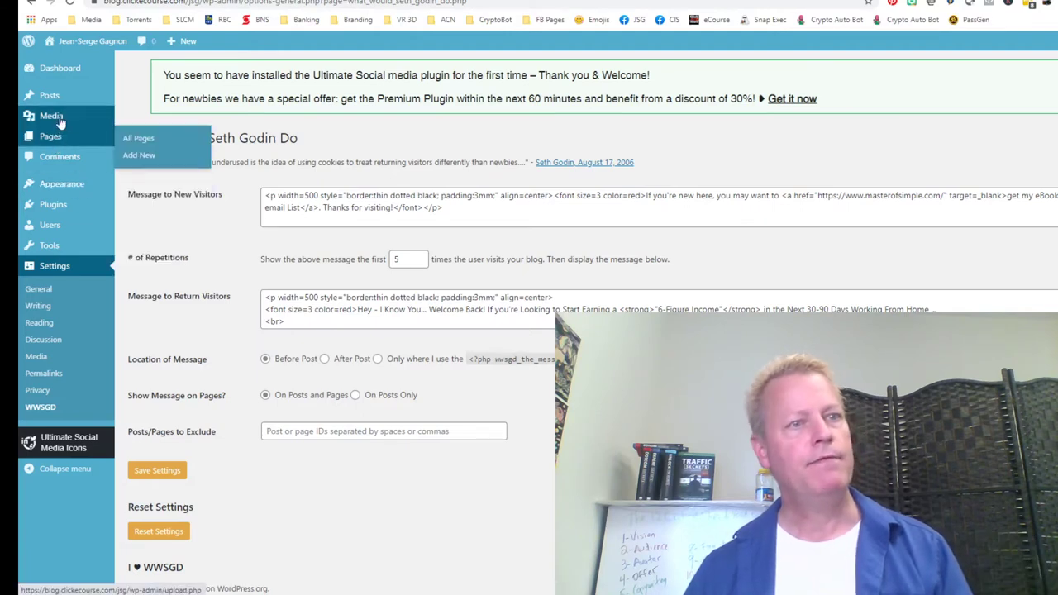
Install the WordPress importer from Tools > Import and run it to choose an export file.
left_click(60, 248)
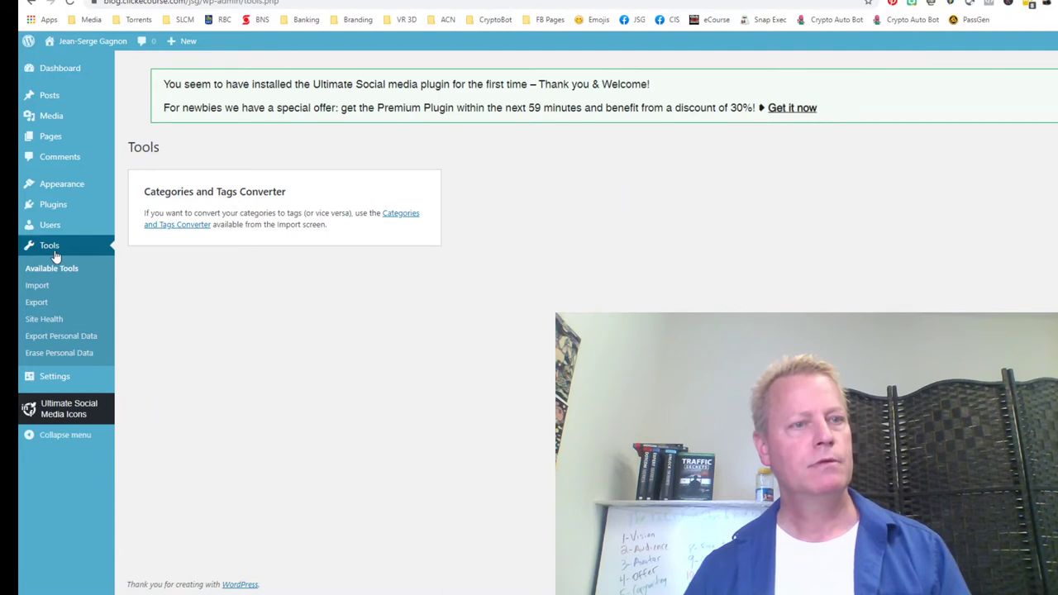
left_click(37, 285)
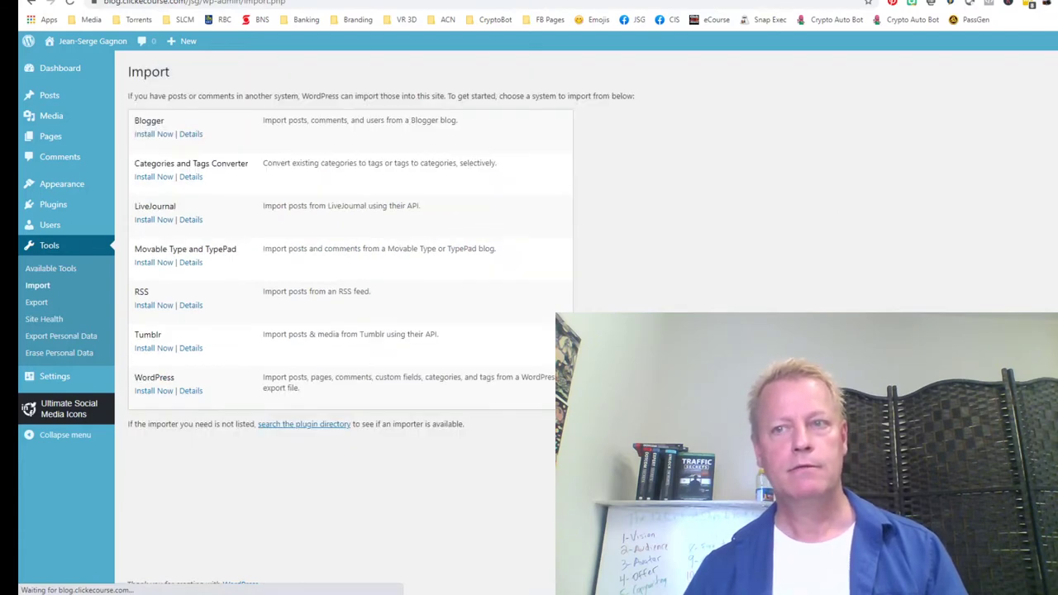
left_click(152, 393)
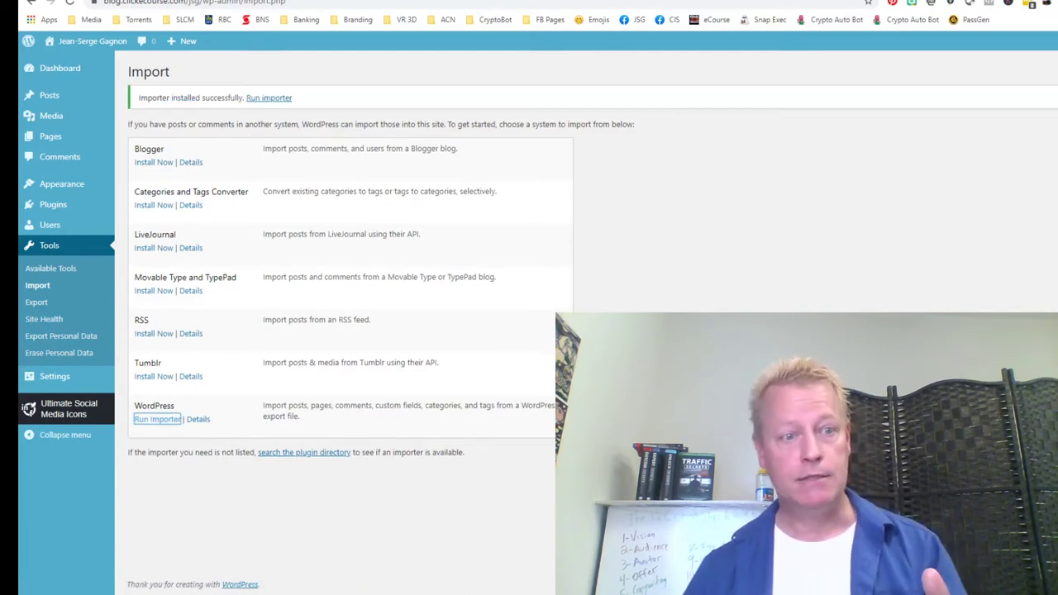
left_click(153, 421)
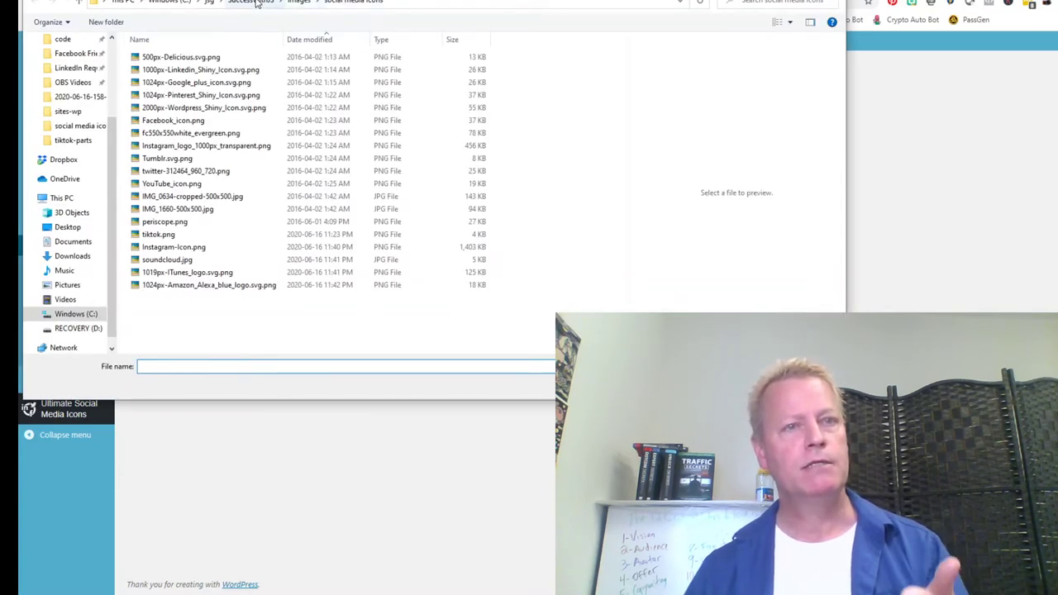
Choose the 2020-06-17 WordPress export XML from the backups > sites-wp folder.
left_click(252, 2)
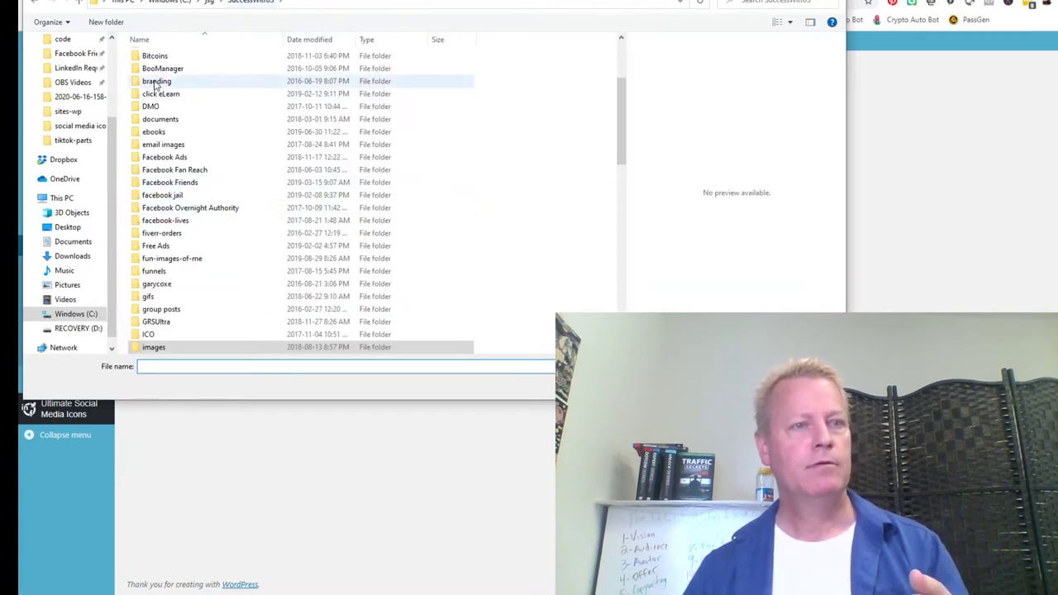
scroll(156, 82, "up", 1)
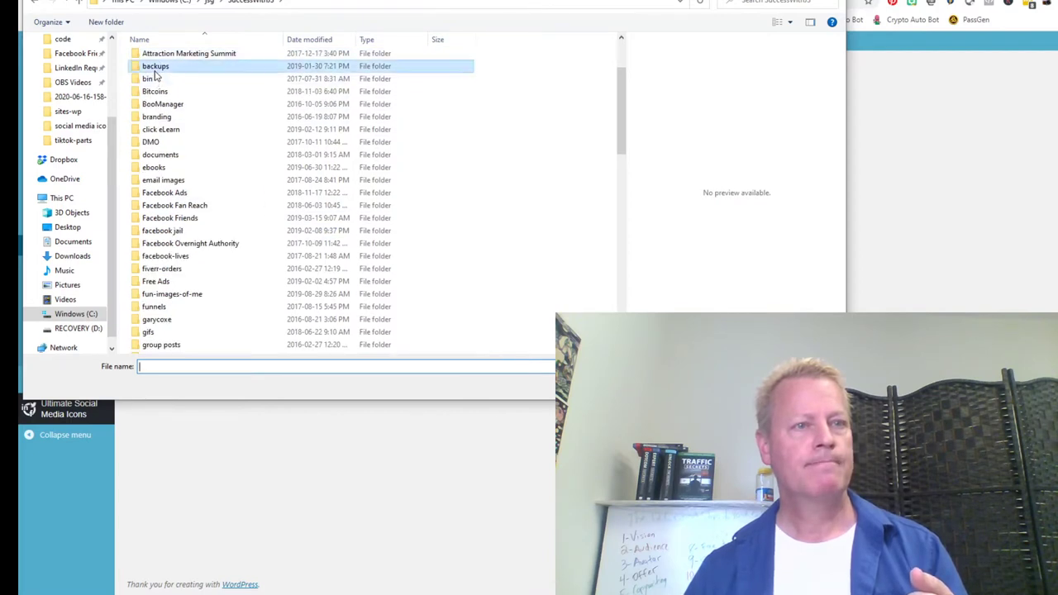
double_click(155, 66)
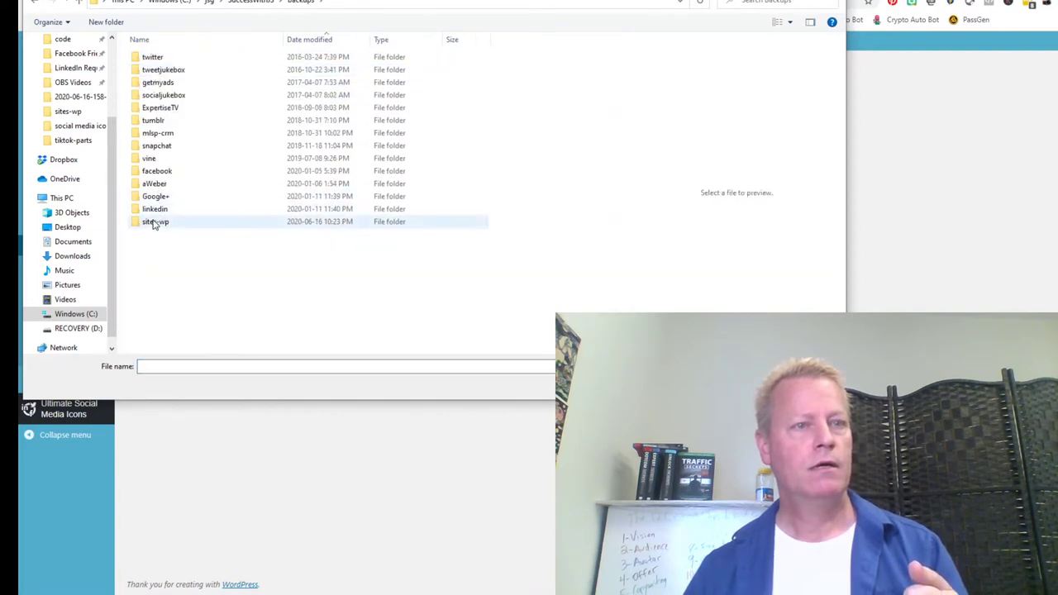
double_click(155, 221)
left_click(190, 237)
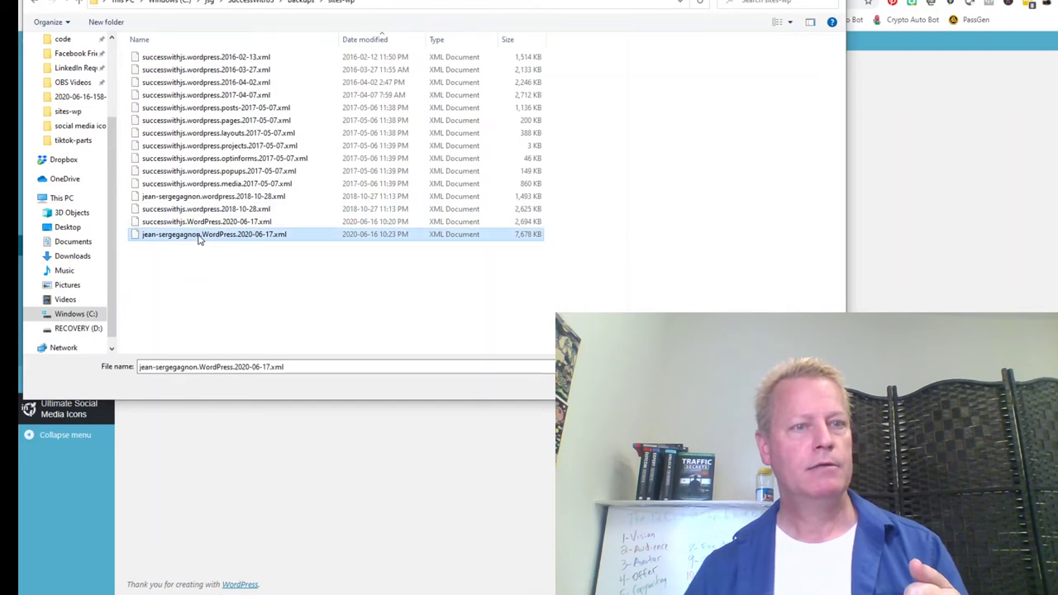
key("Return")
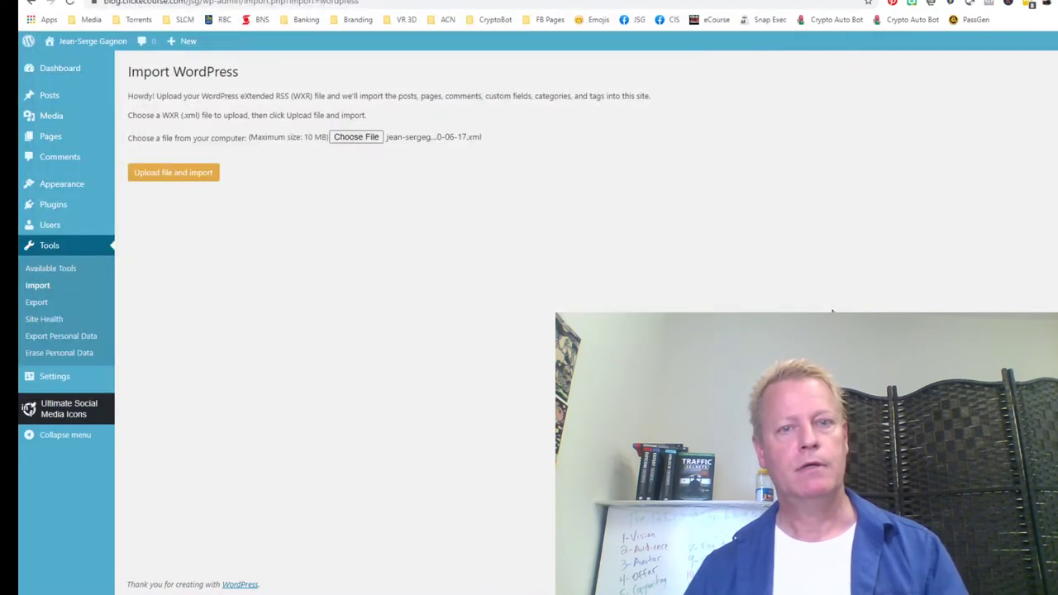
Upload the chosen XML export file to begin the import.
left_click(177, 178)
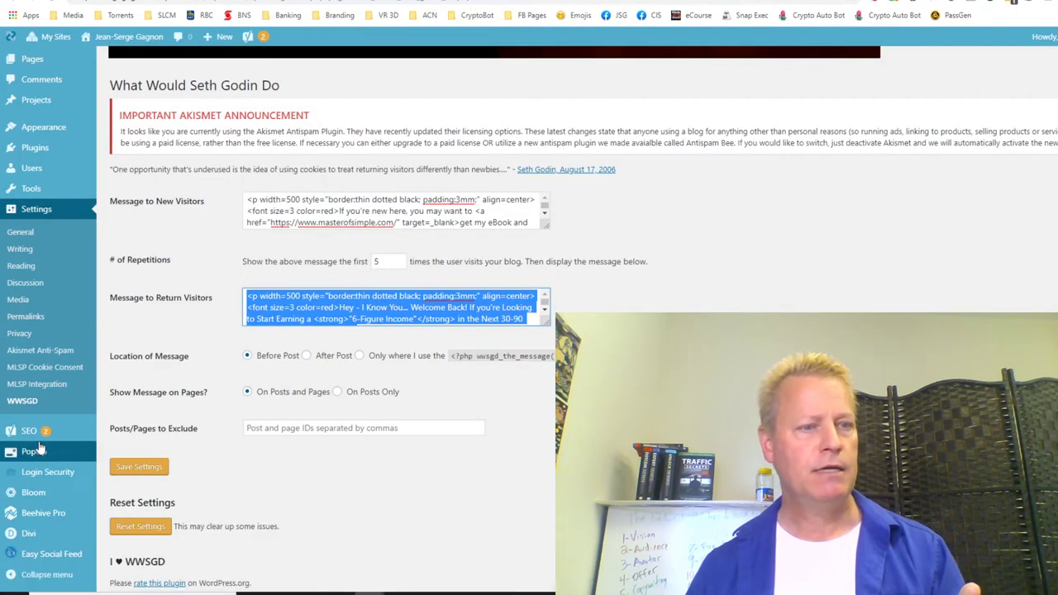
Open PopUp > Settings on the old MLSP site to show the What Would Seth Godin Do settings.
mouse_move(29, 432)
mouse_move(46, 459)
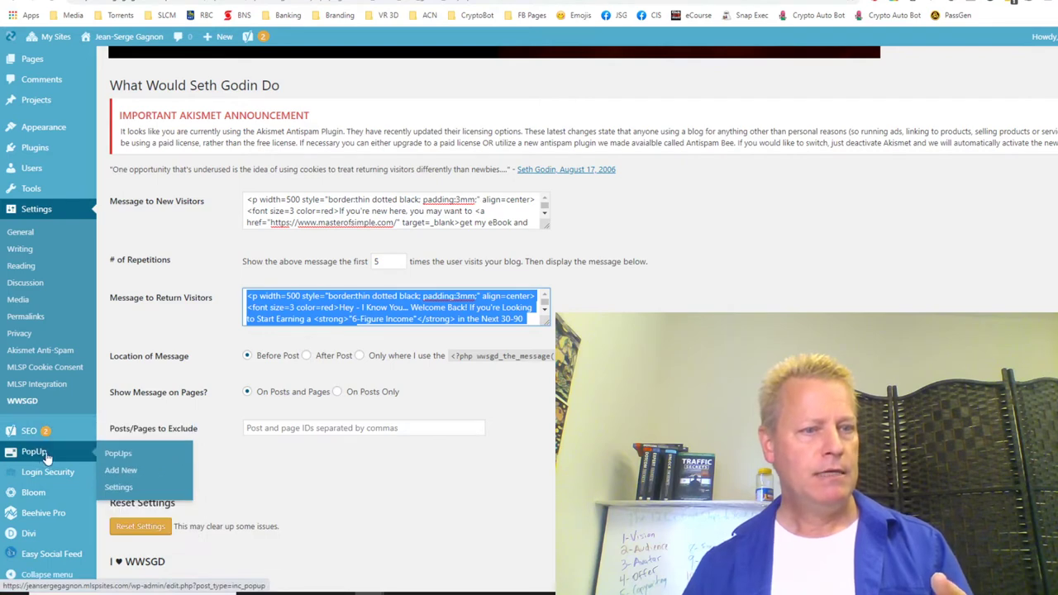
left_click(37, 453)
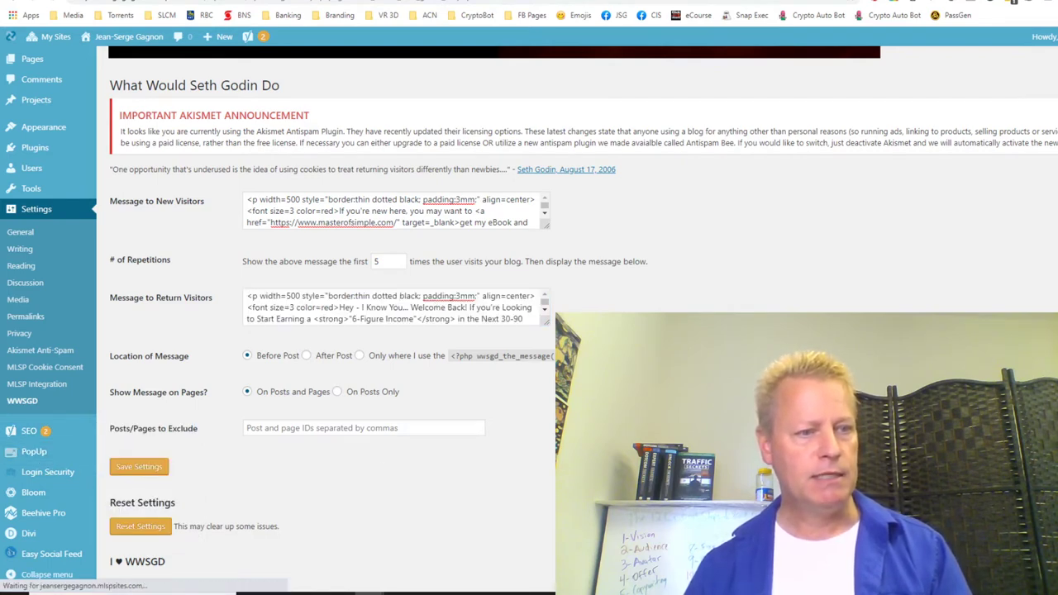
mouse_move(31, 496)
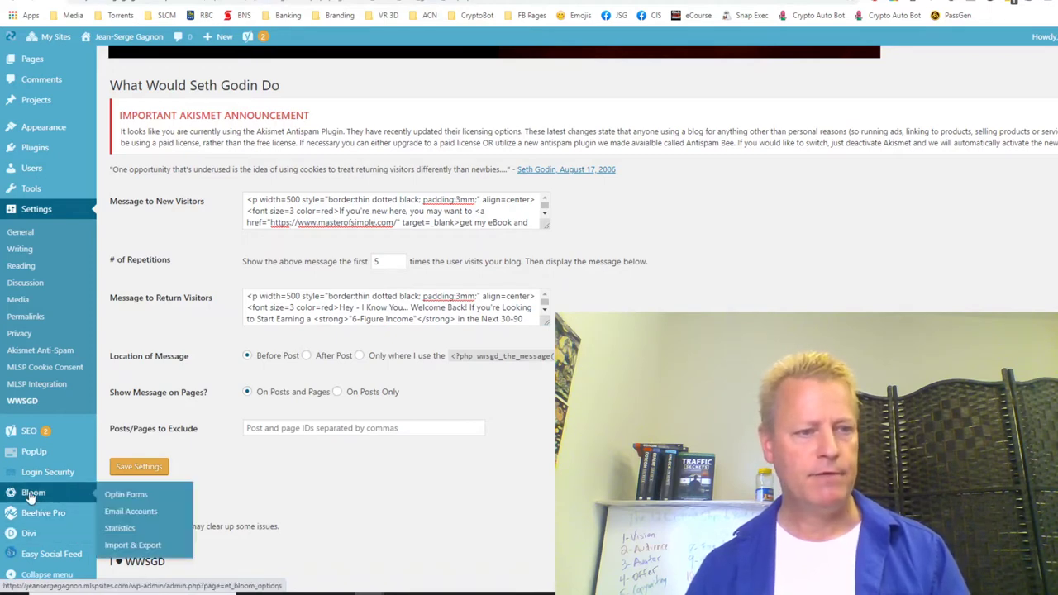
scroll(30, 514, "down", 2)
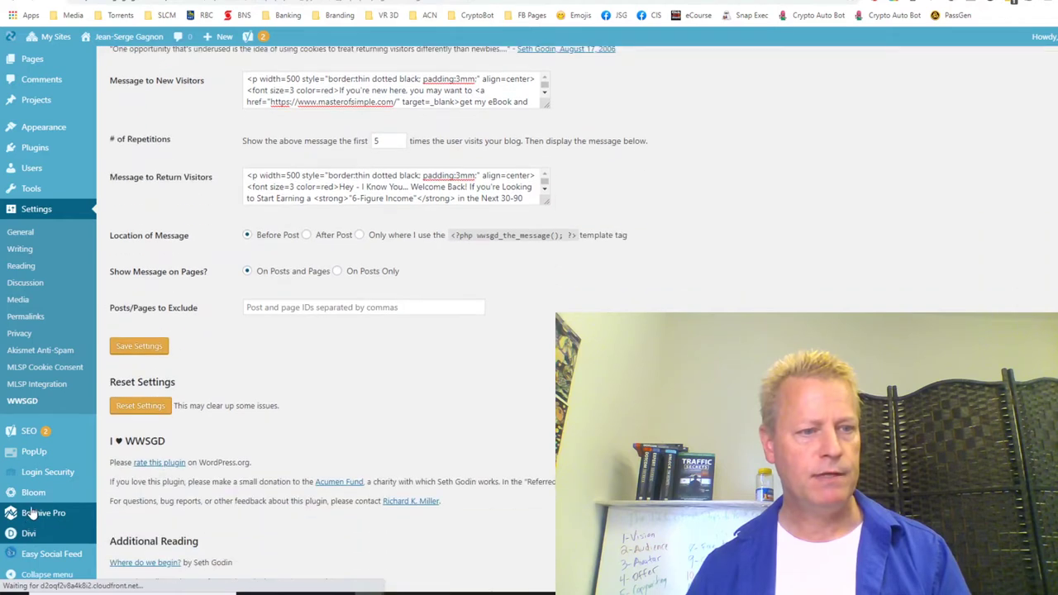
left_click(30, 514)
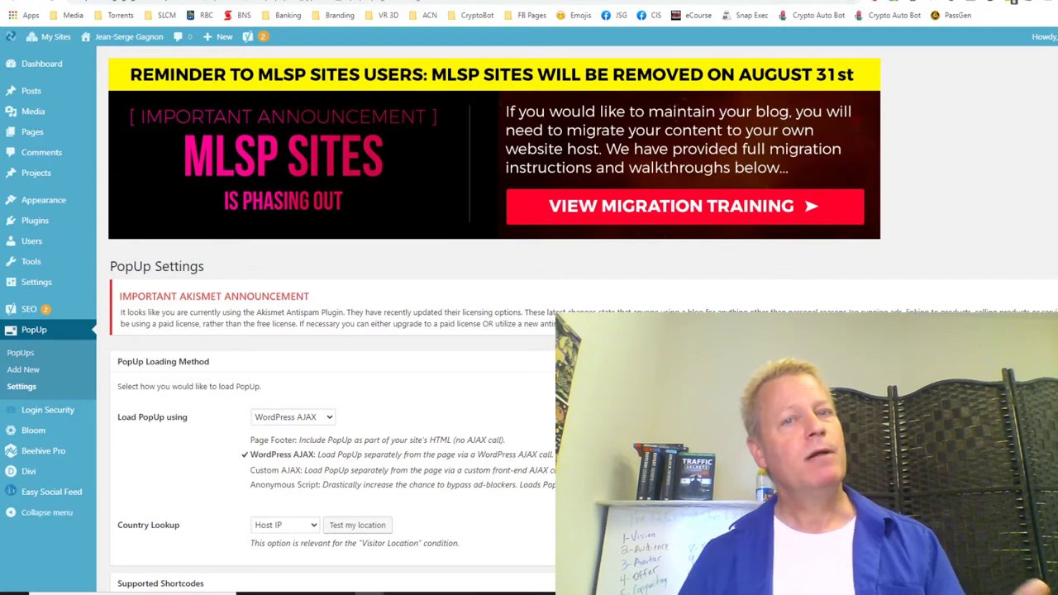
Scroll through the PopUp settings' Available Conditions list on the old site.
scroll(330, 331, "down", 2)
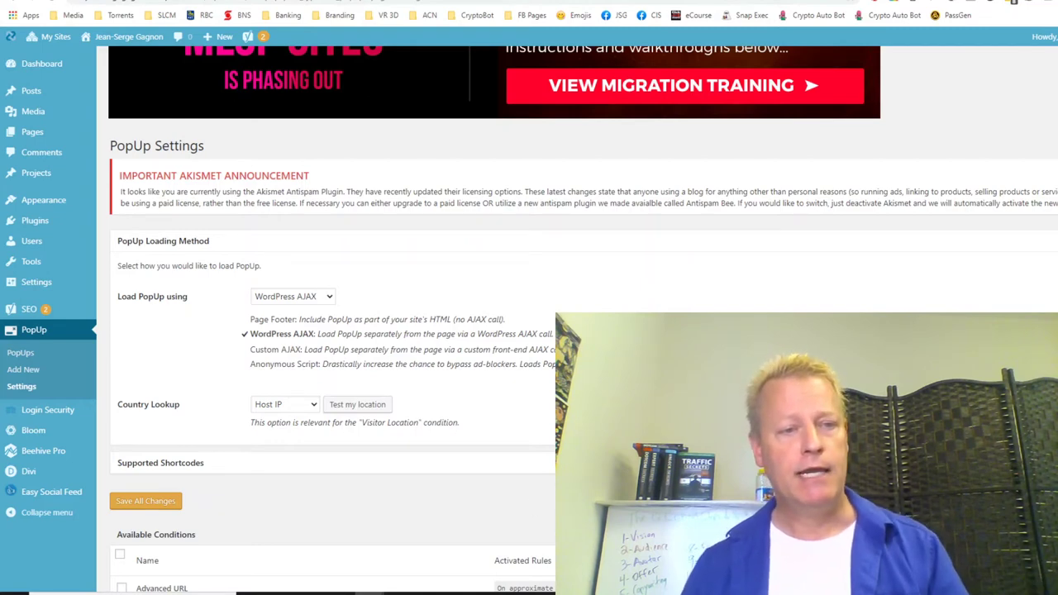
scroll(323, 410, "down", 4)
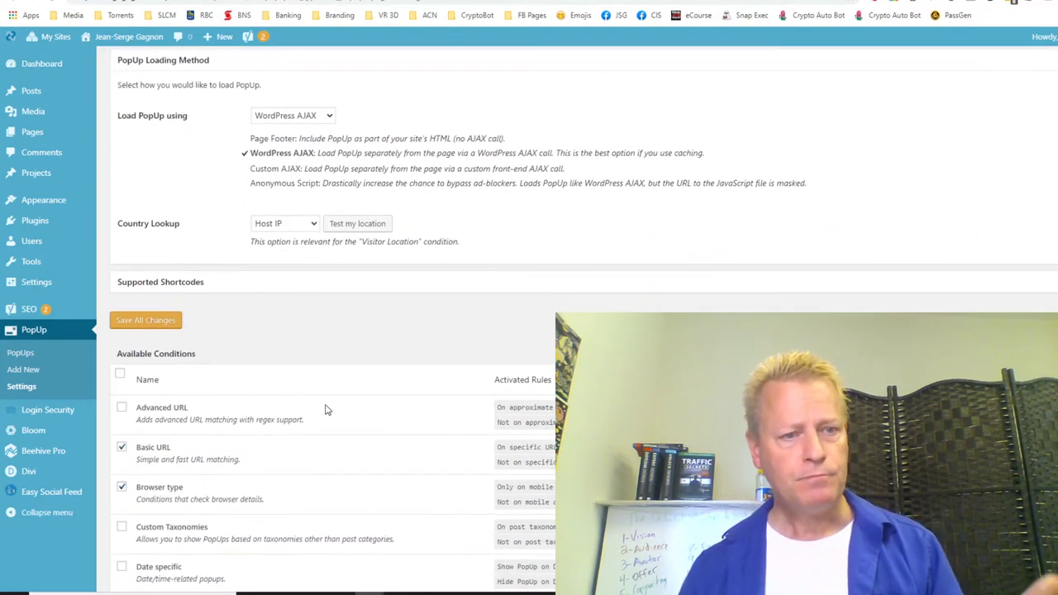
scroll(324, 410, "down", 2)
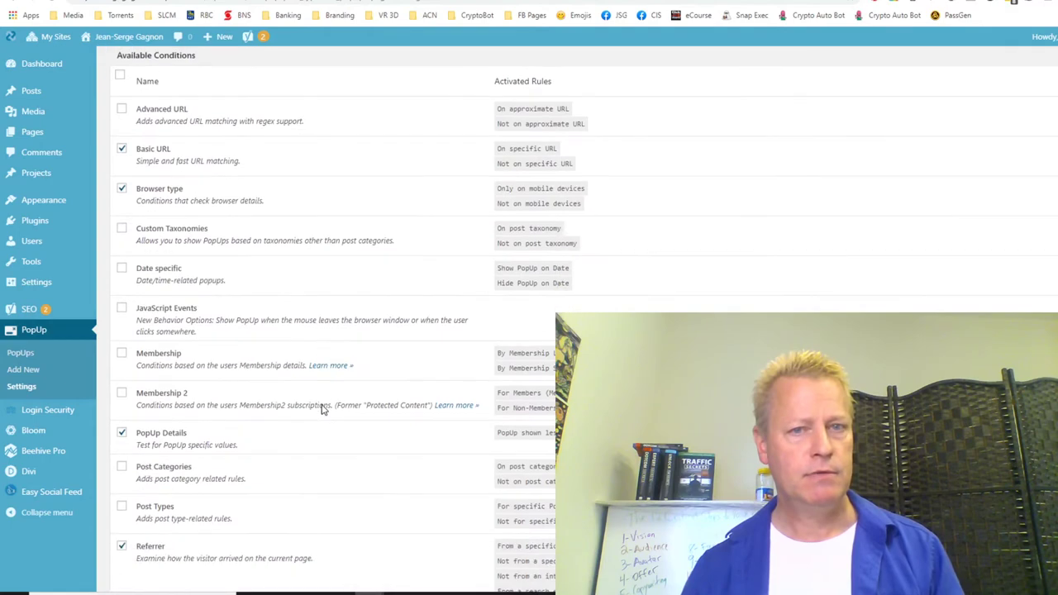
scroll(323, 410, "up", 7)
scroll(323, 410, "down", 10)
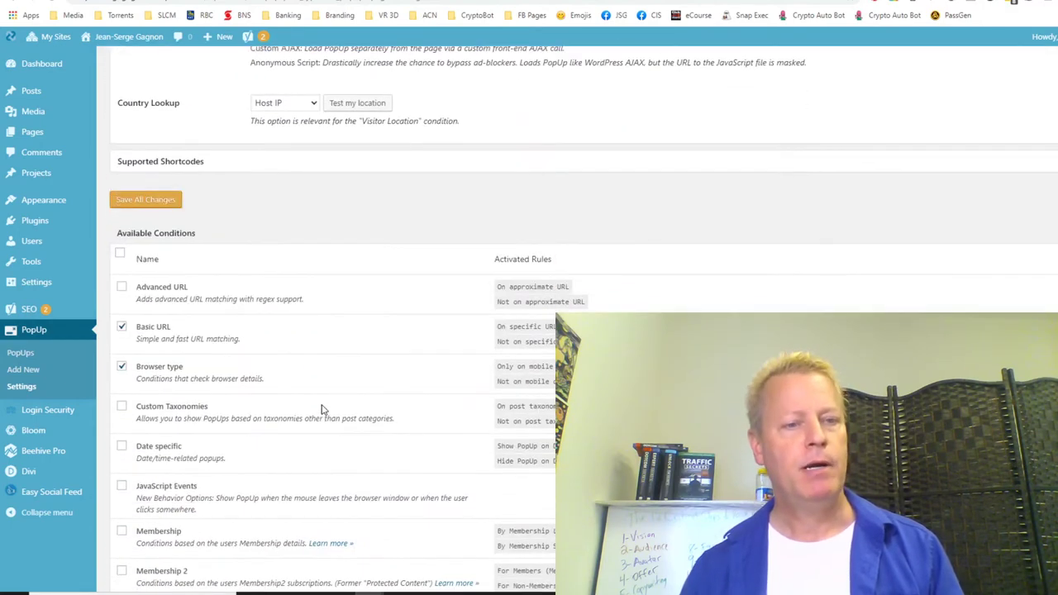
scroll(323, 410, "down", 2)
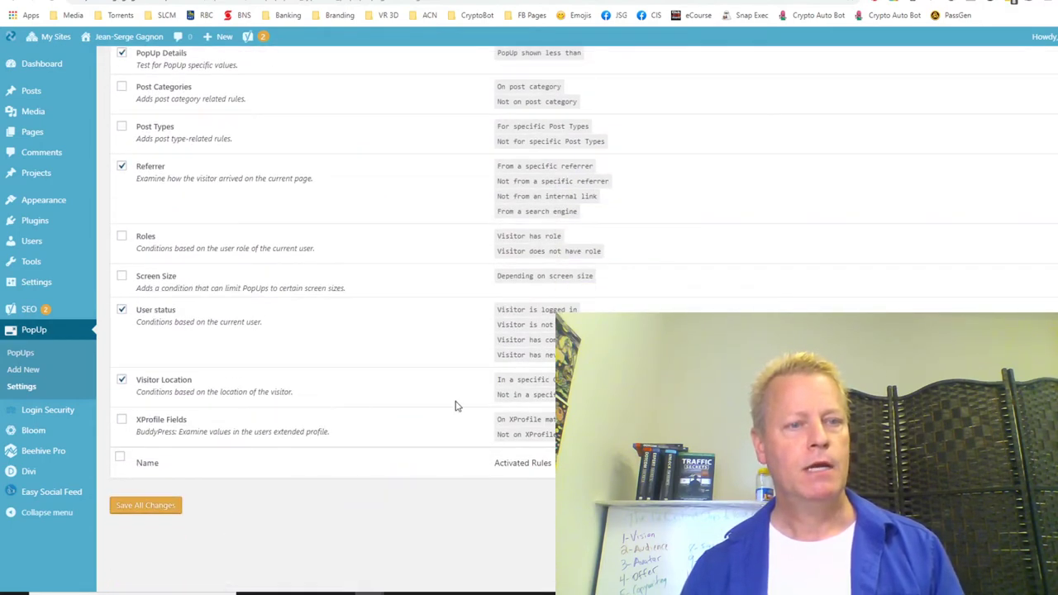
scroll(421, 408, "up", 4)
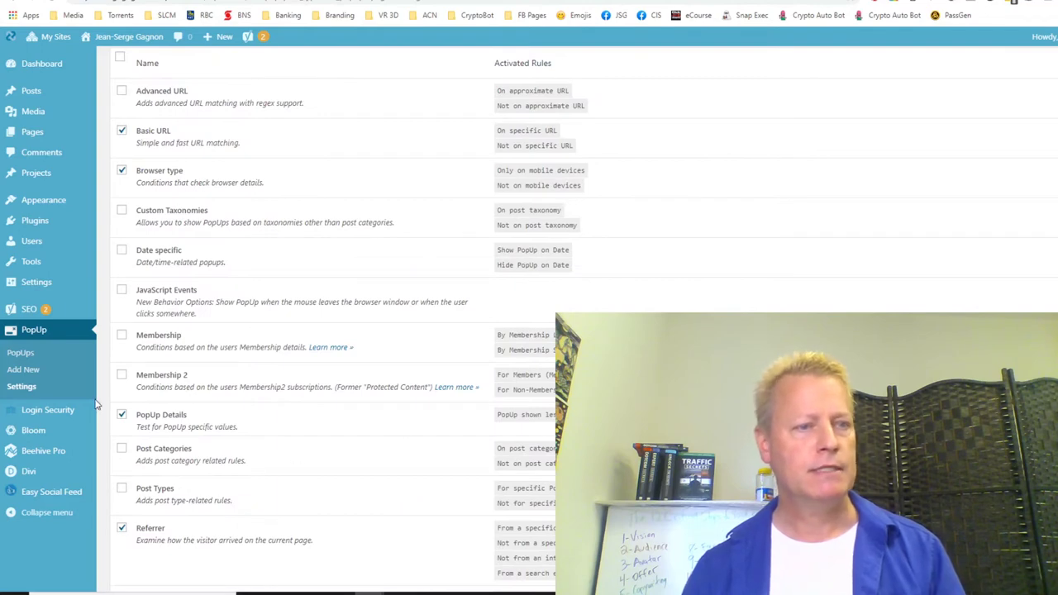
mouse_move(43, 280)
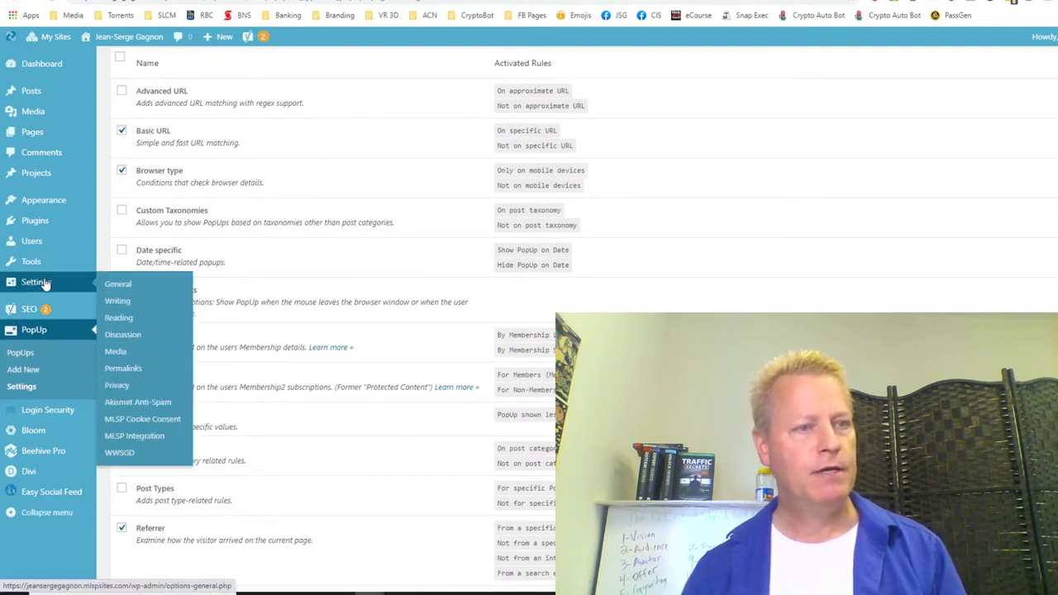
scroll(45, 282, "up", 2)
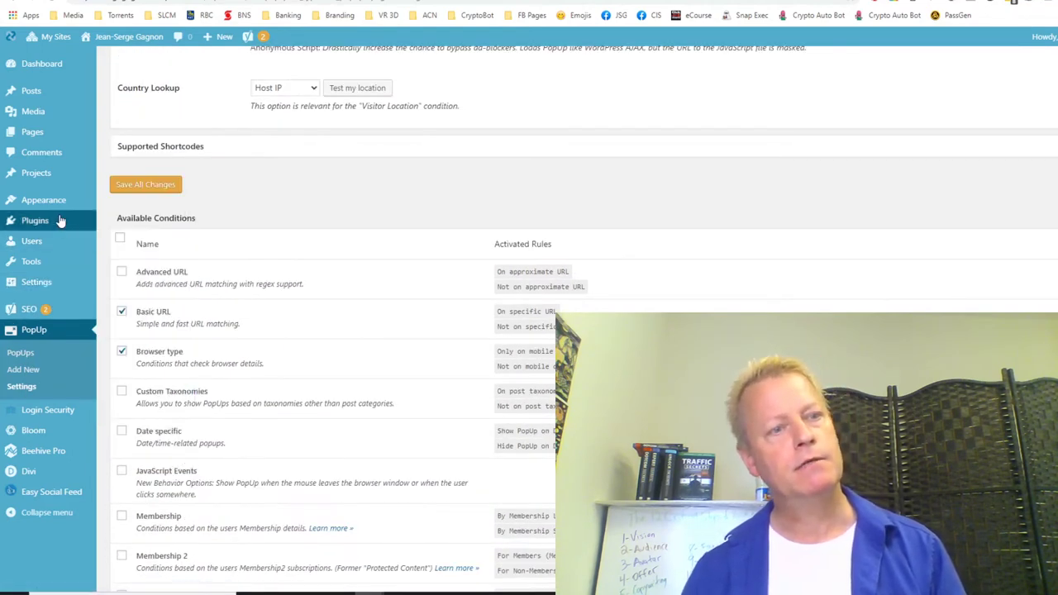
mouse_move(61, 244)
mouse_move(59, 213)
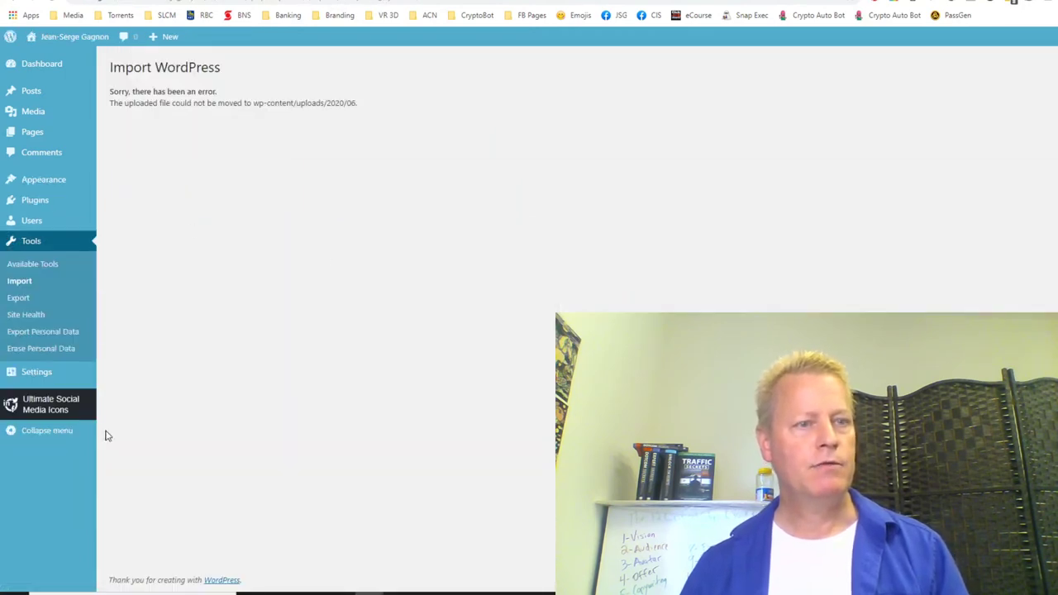
Restart the WordPress importer and upload the newest 2020-06-17 XML export file.
left_click(21, 283)
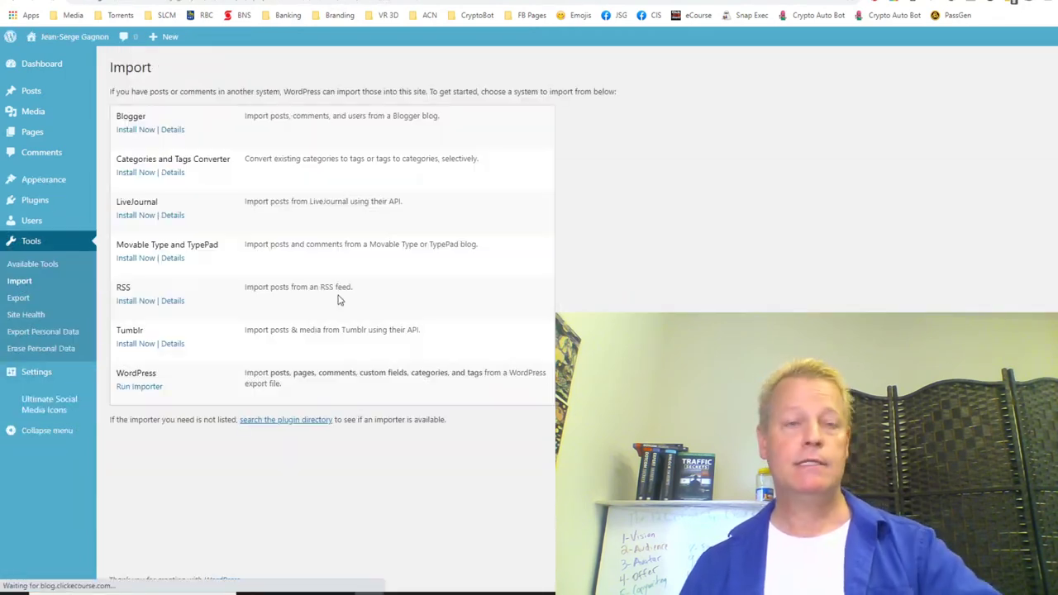
left_click(141, 386)
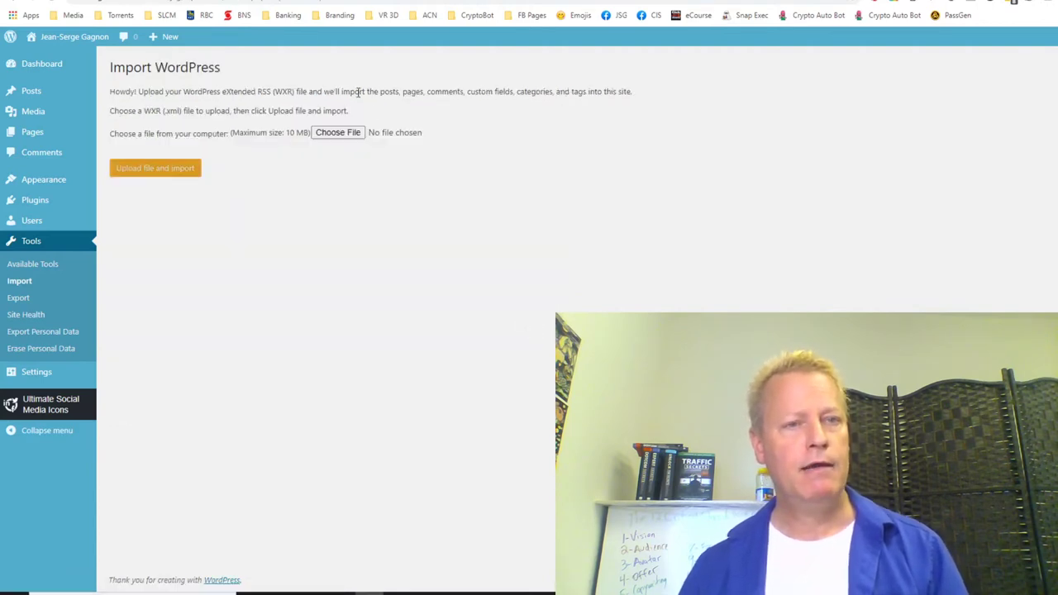
left_click(338, 132)
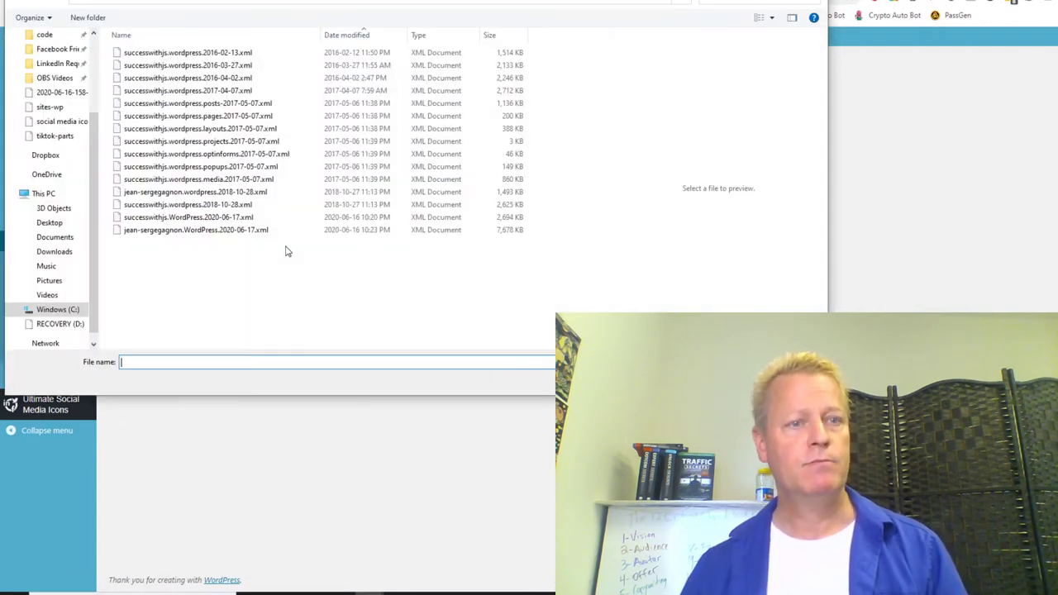
left_click(185, 232)
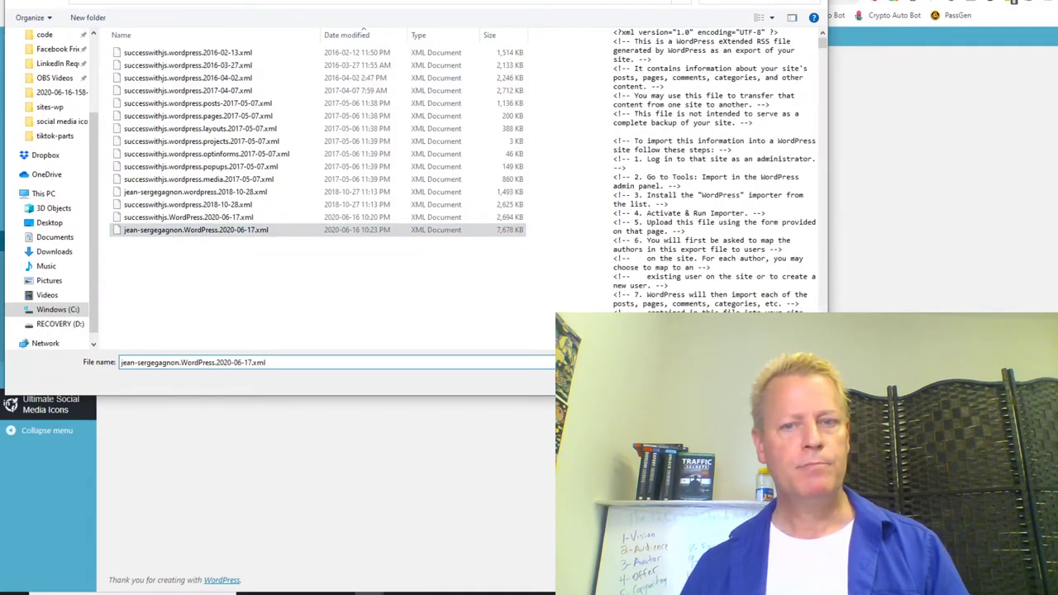
key("Return")
left_click(142, 169)
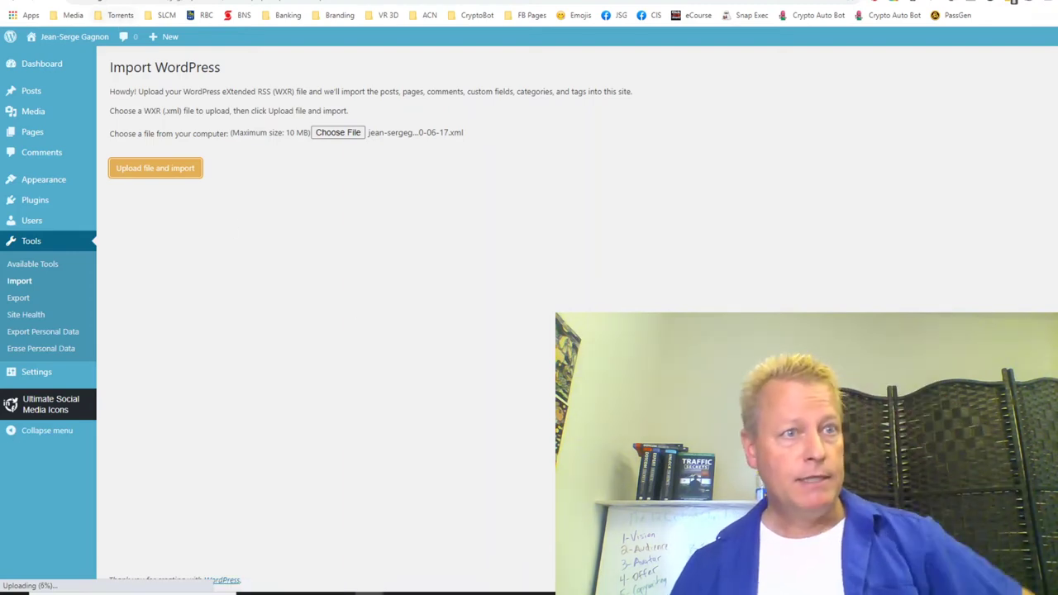
left_click(116, 2)
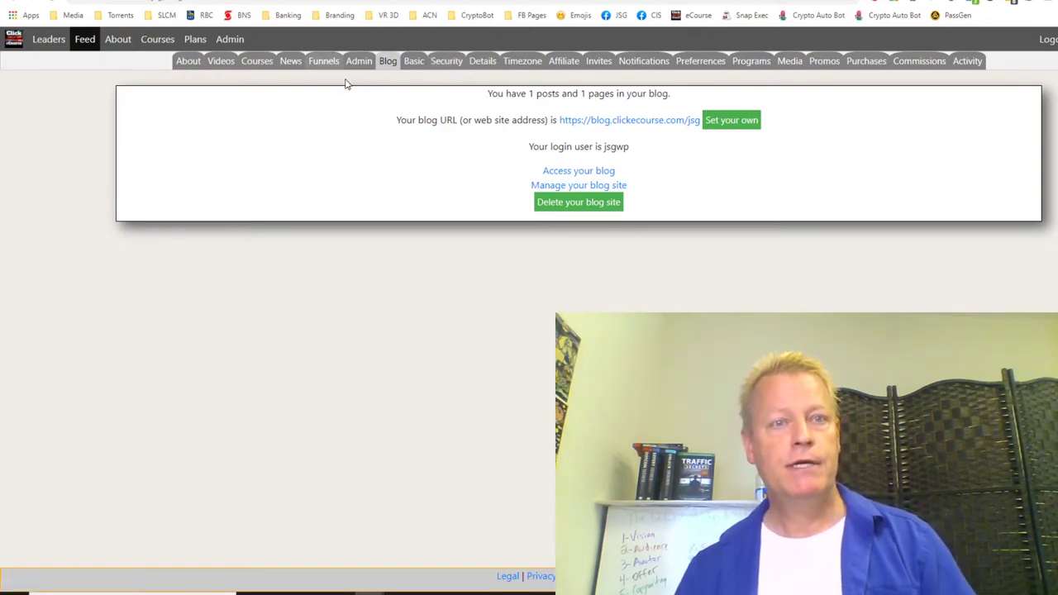
Open the Courses catalogue from the top navigation bar.
left_click(159, 39)
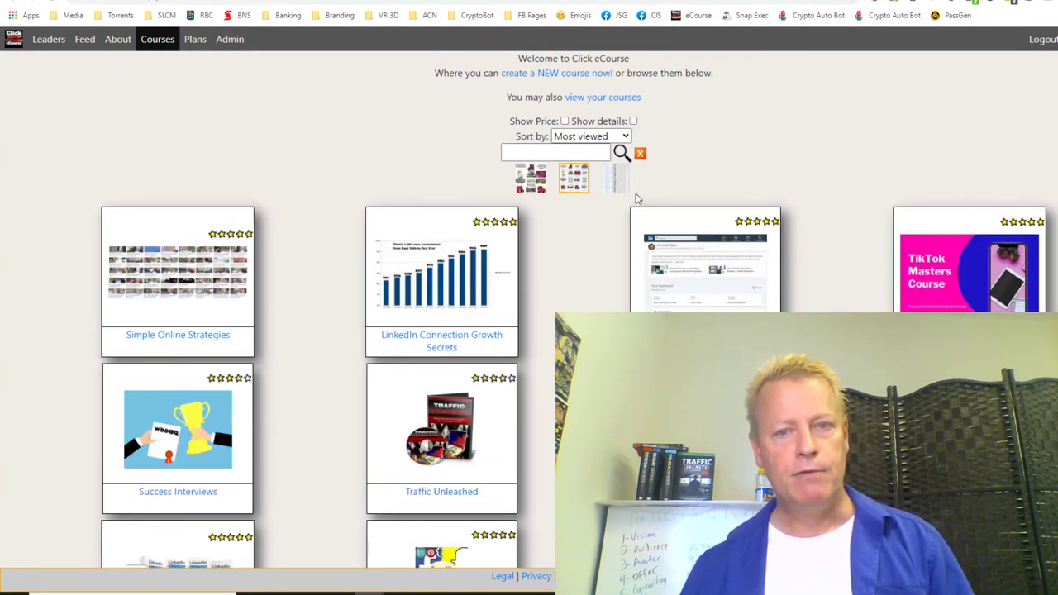
Turn on Show Price so each course card displays its price.
left_click(564, 121)
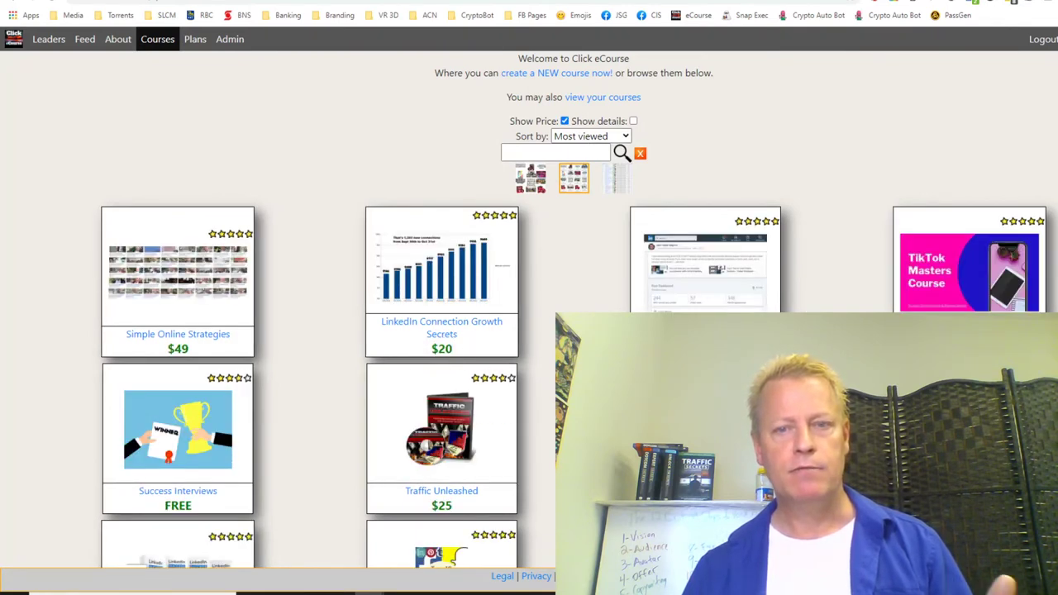
scroll(529, 323, "down", 2)
scroll(391, 505, "down", 2)
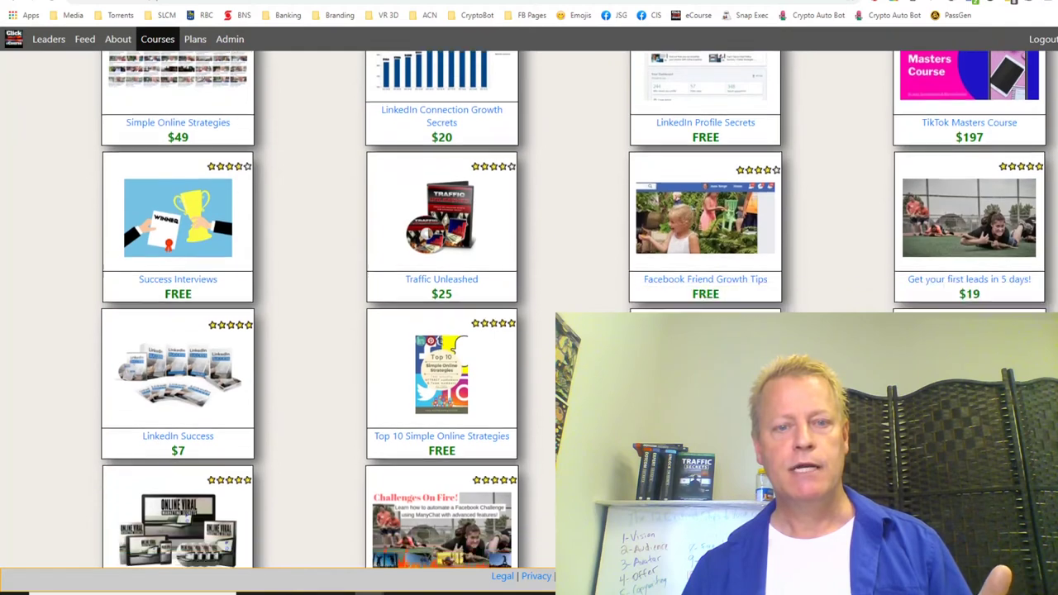
scroll(290, 372, "down", 4)
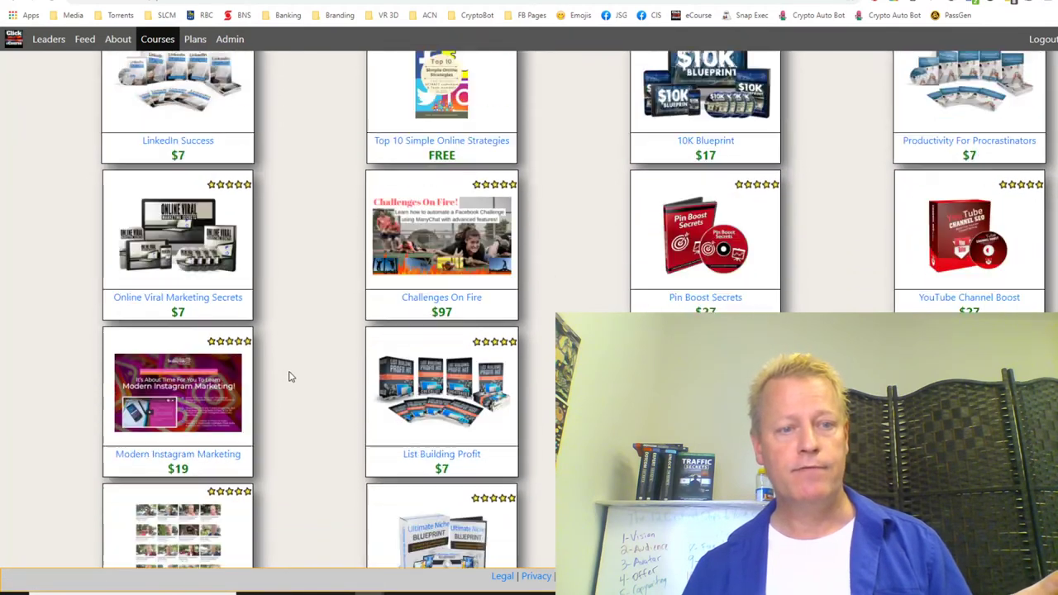
scroll(552, 393, "up", 5)
scroll(552, 393, "down", 6)
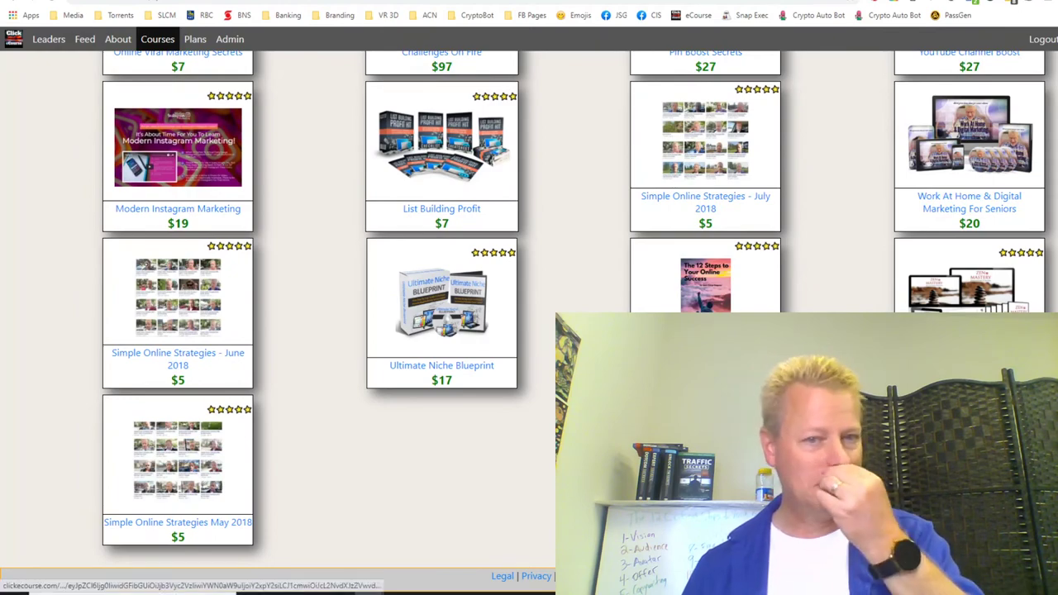
scroll(639, 193, "up", 9)
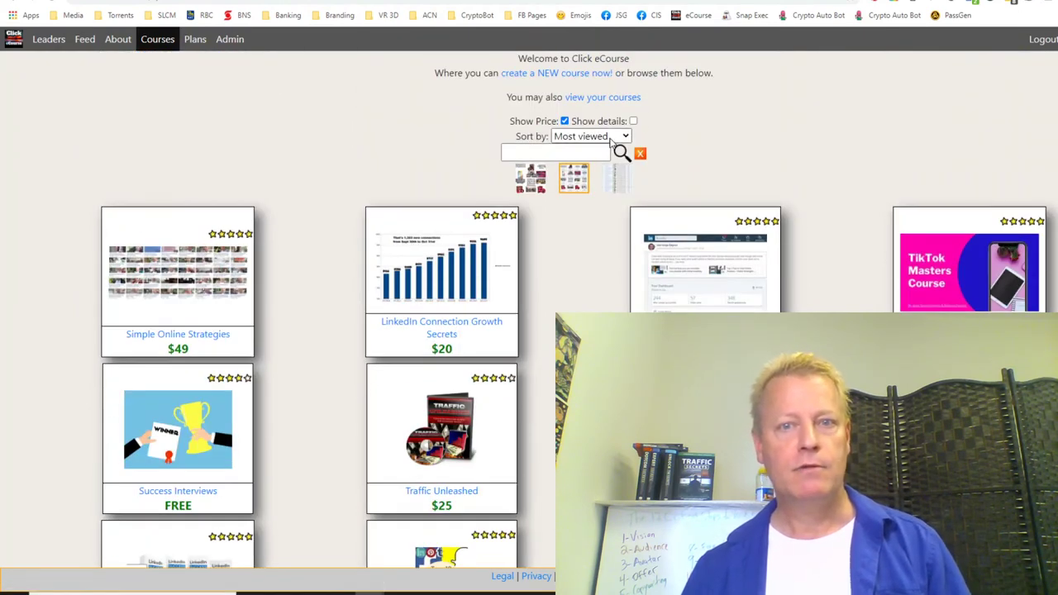
Sort the catalogue by Least expensive and review the reordered courses.
left_click(611, 139)
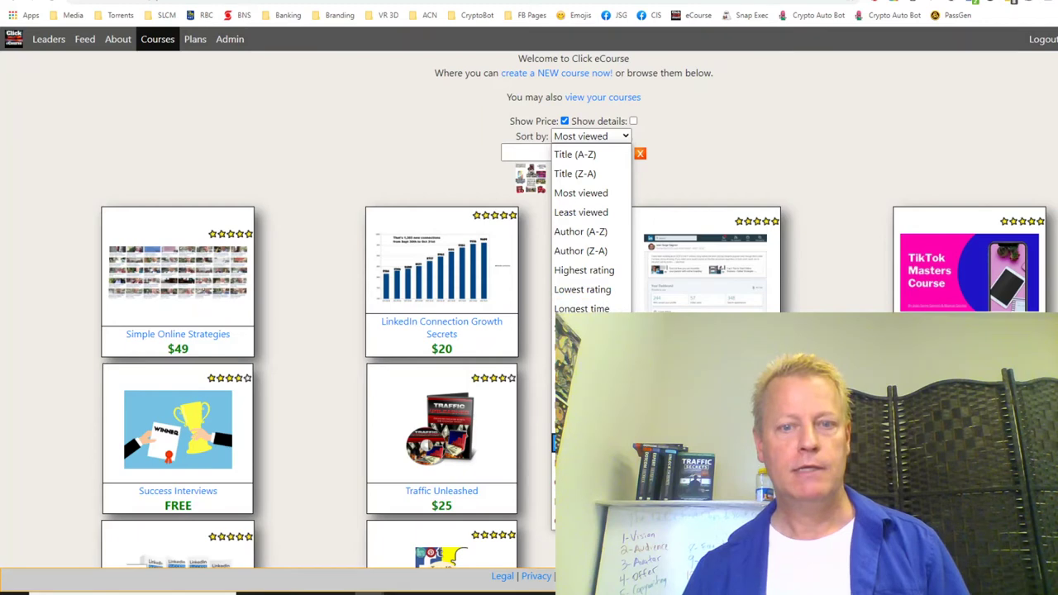
key("Return")
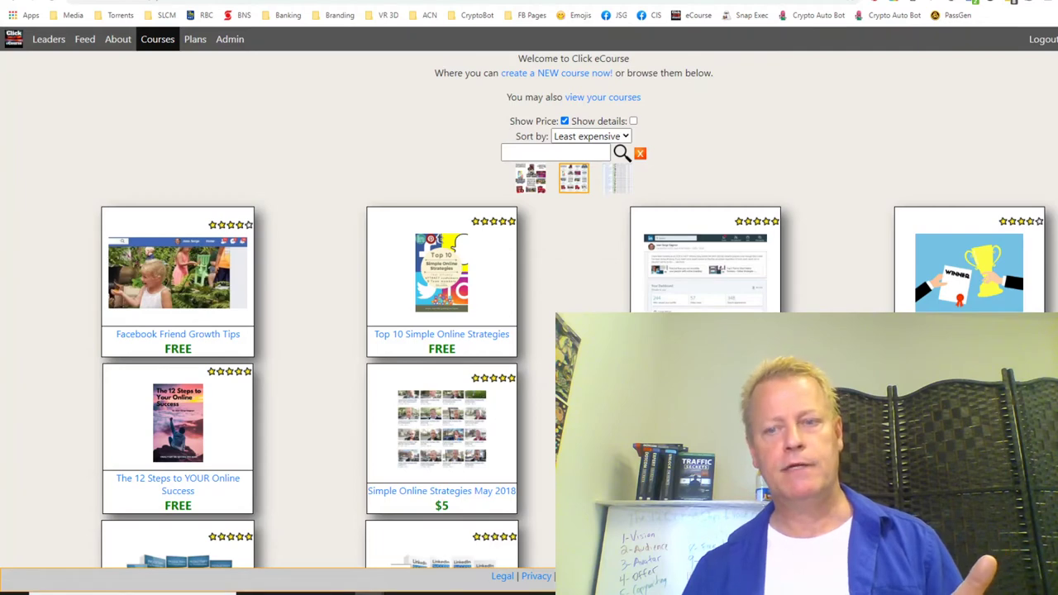
scroll(357, 406, "down", 2)
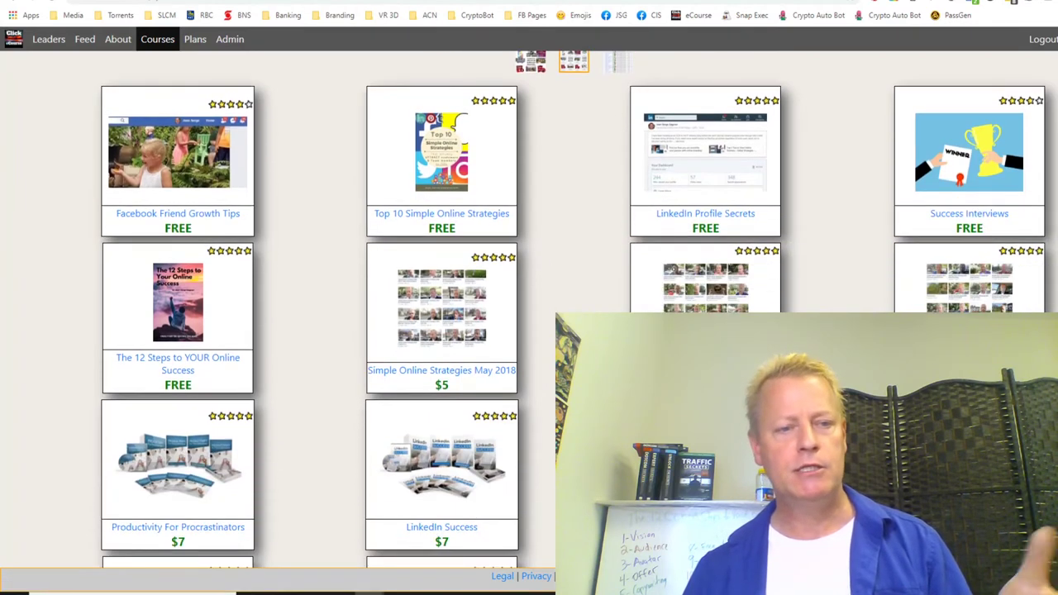
scroll(330, 314, "down", 4)
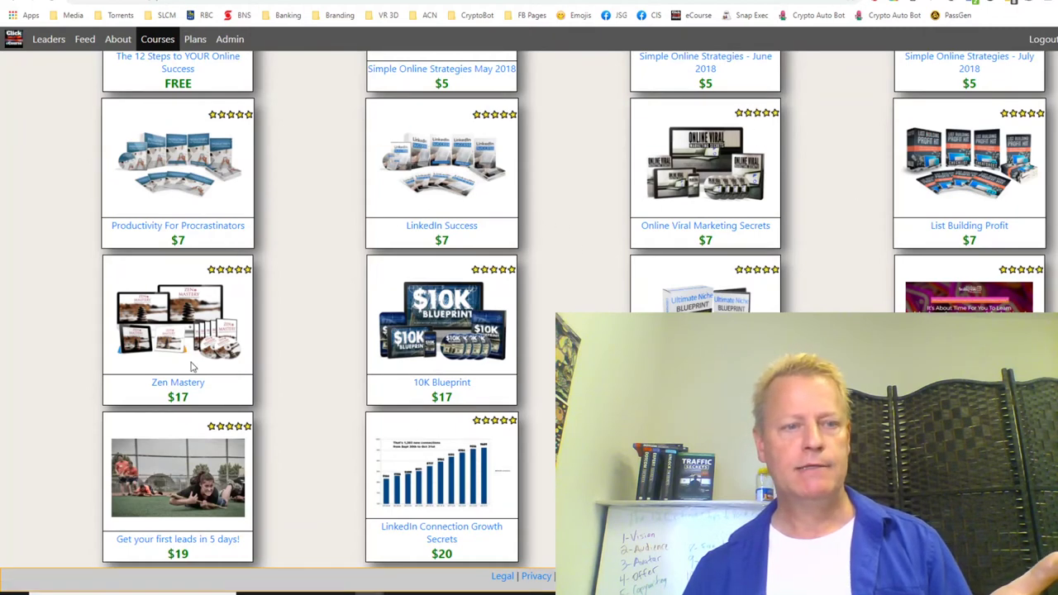
scroll(210, 376, "up", 1)
scroll(210, 376, "up", 5)
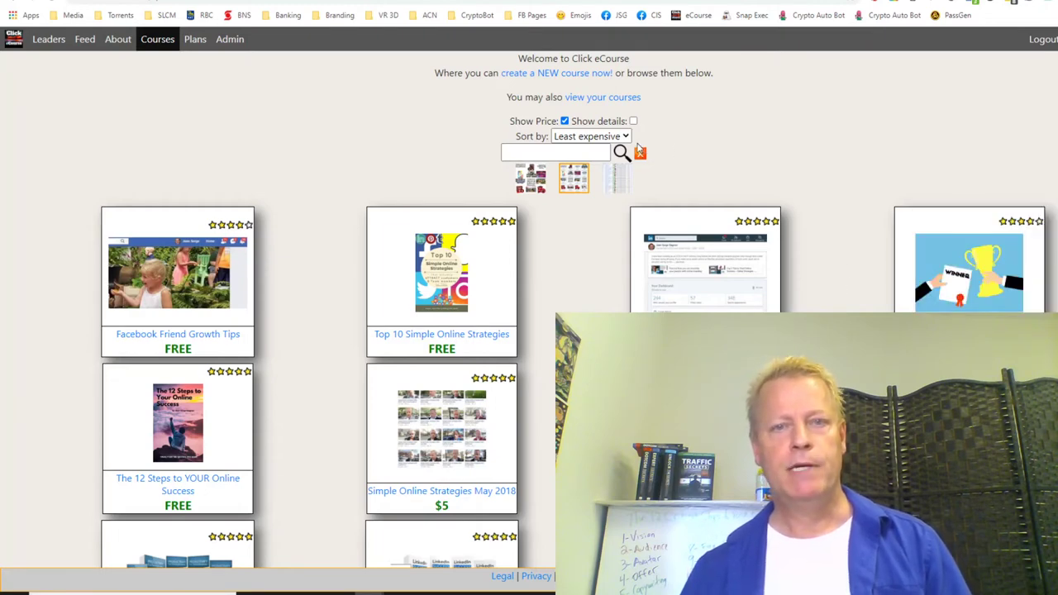
Start a new course and select its placeholder Summary and Details text.
left_click(552, 79)
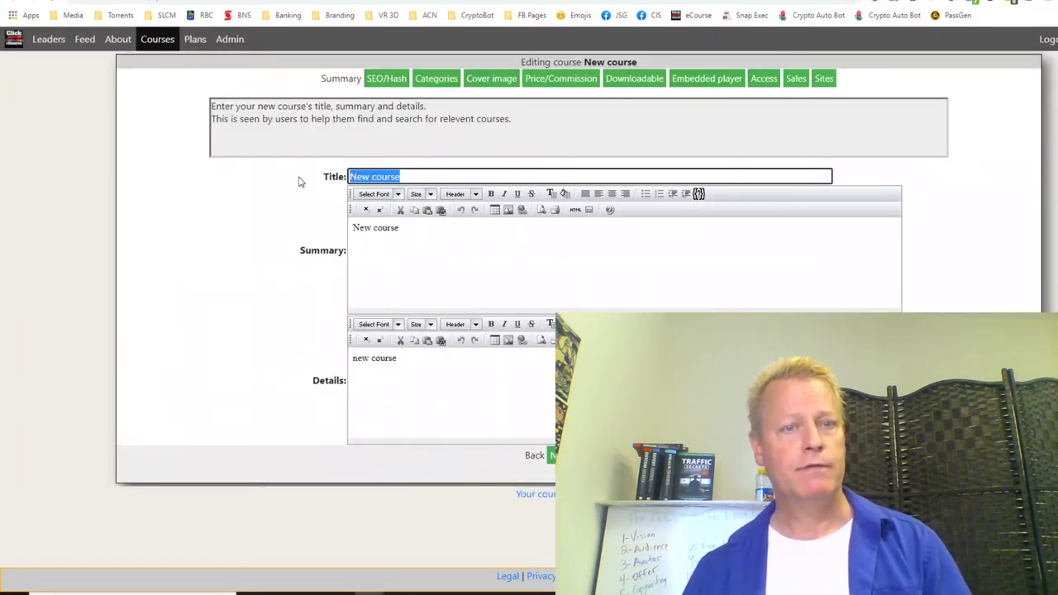
triple_click(402, 229)
triple_click(420, 405)
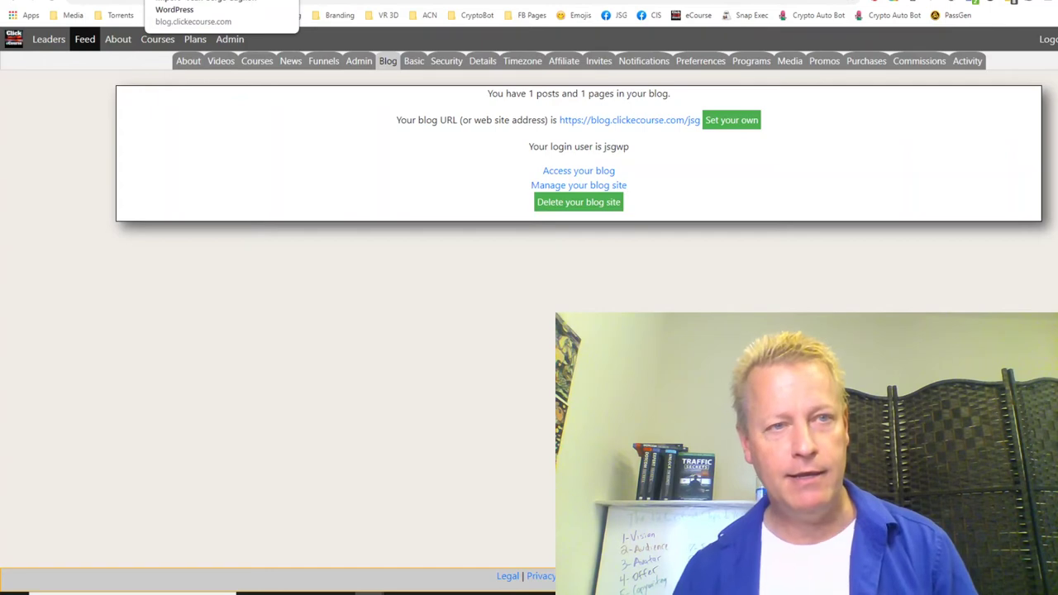
Submit the import with posts assigned to the existing blog user and file attachments downloaded.
left_click(198, 1)
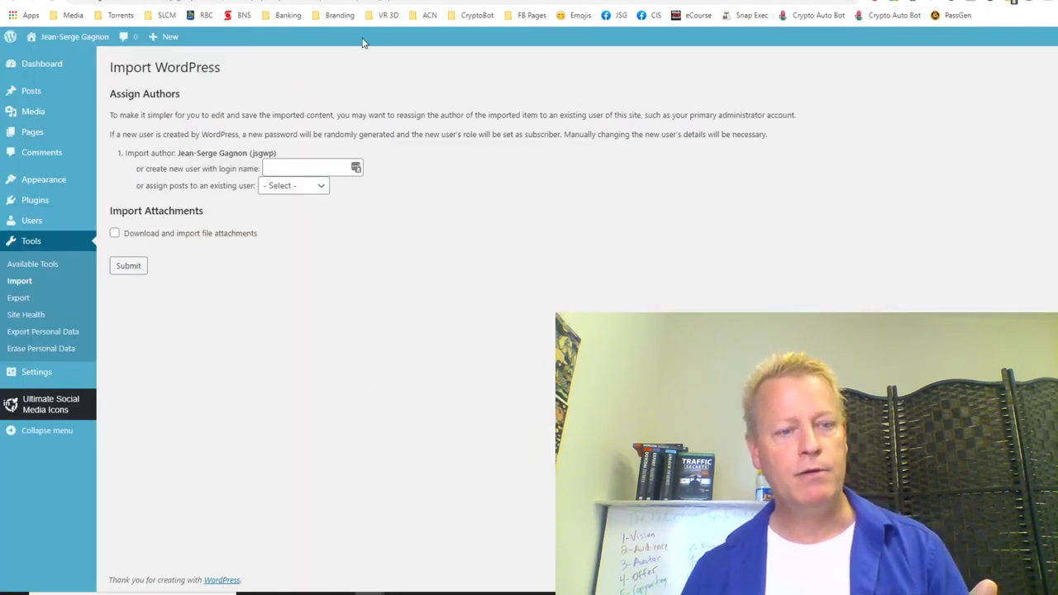
left_click(295, 188)
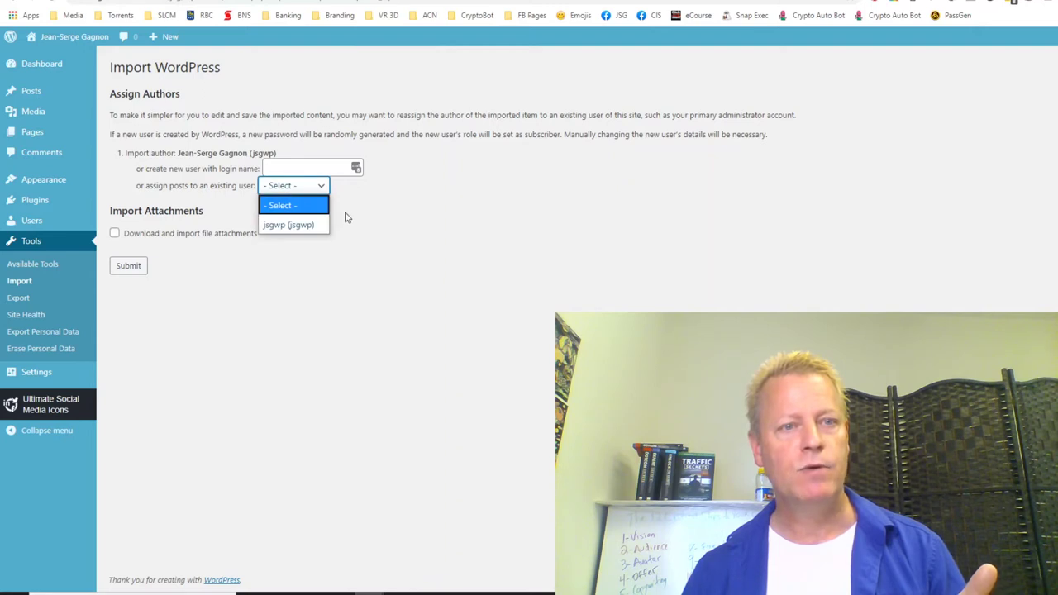
left_click(306, 227)
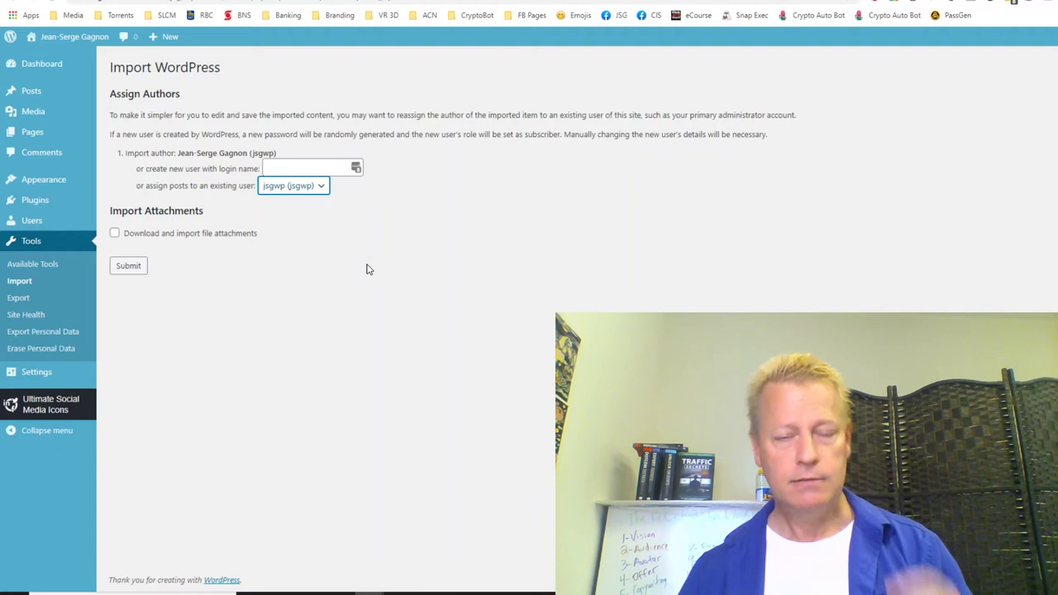
left_click(115, 234)
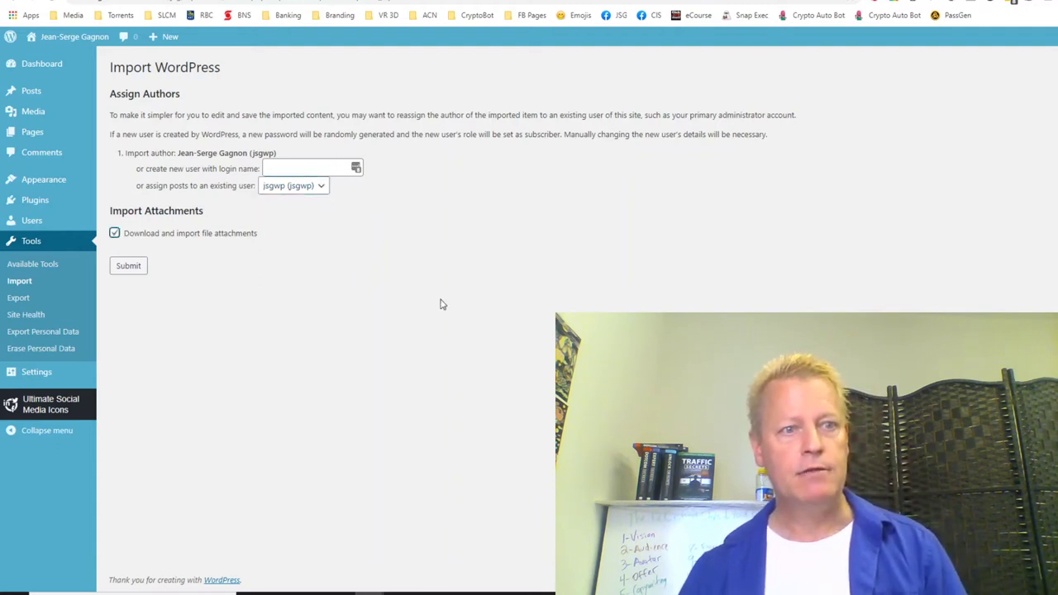
left_click(128, 270)
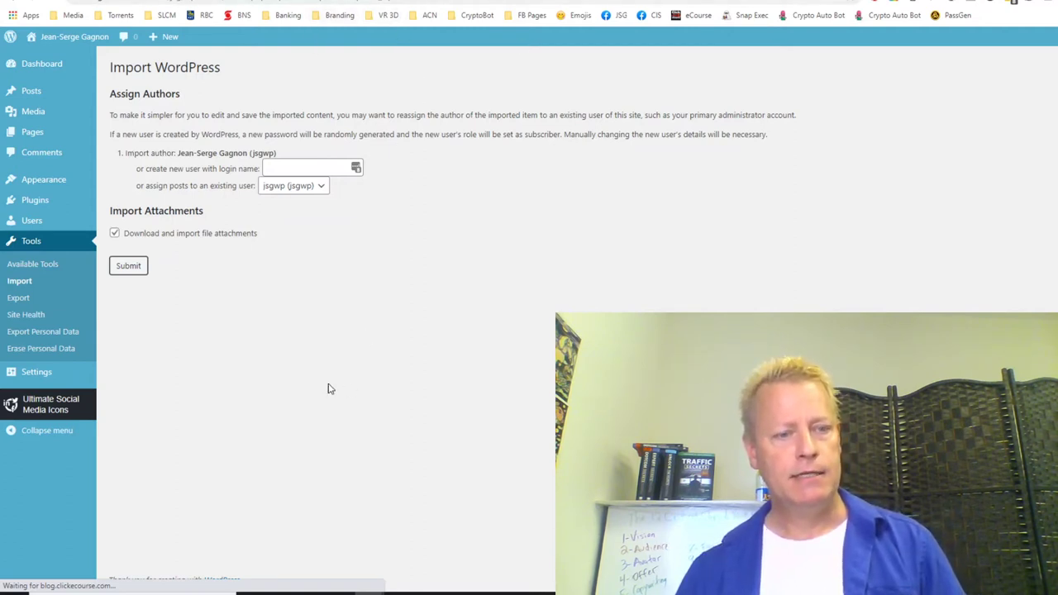
key("ctrl+w")
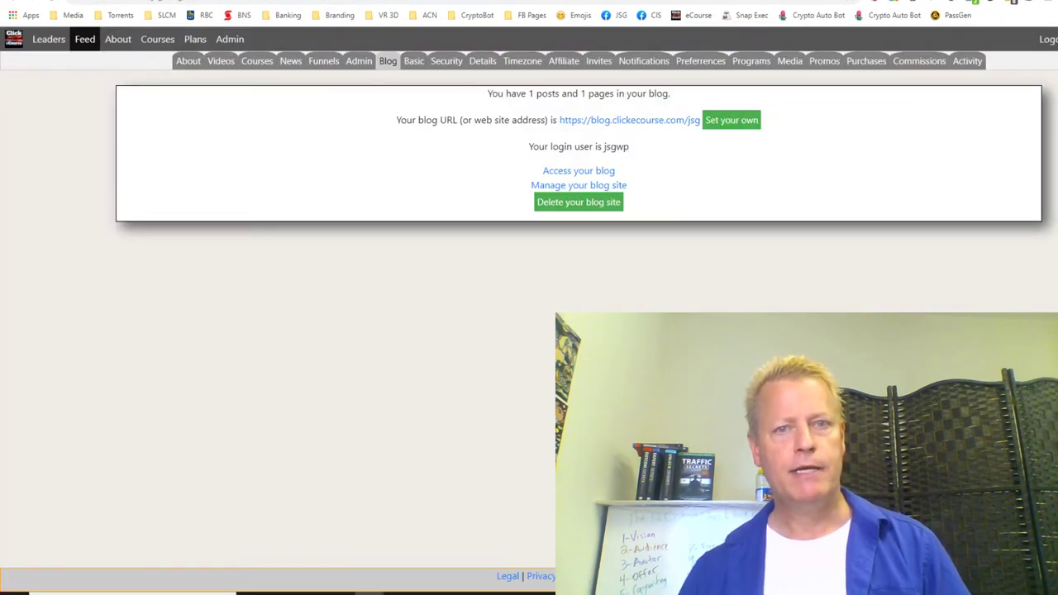
Reload the blog's front page and scroll through the Hello world! post to check the import.
key("ctrl+w")
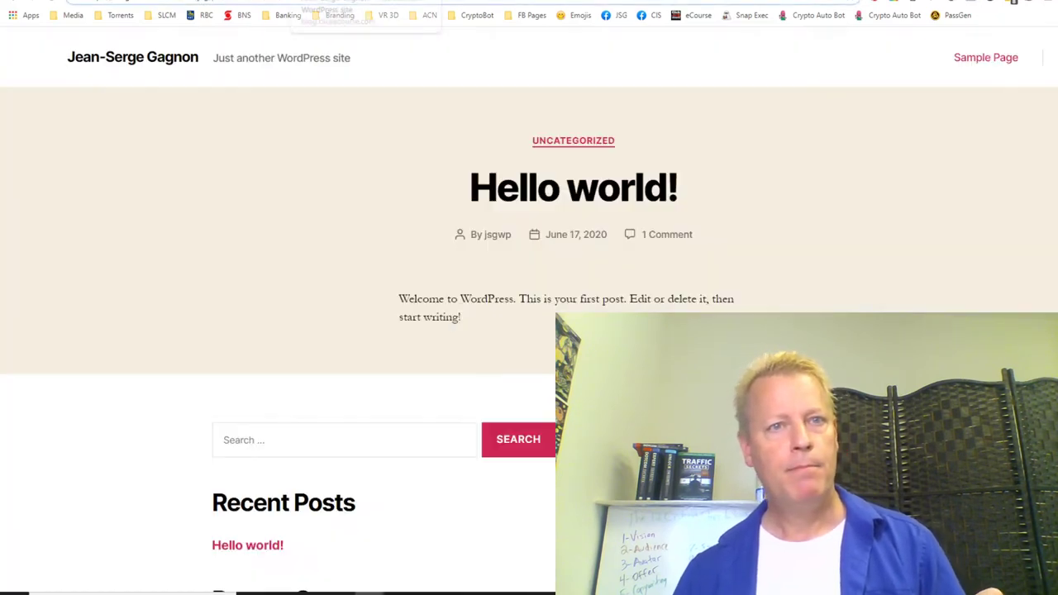
left_click(62, 4)
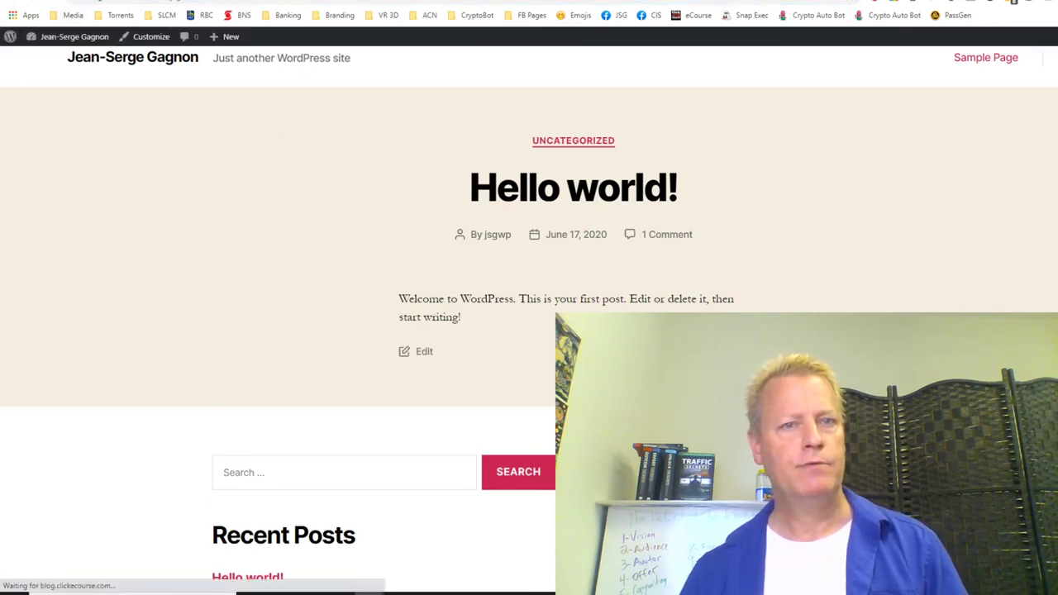
scroll(529, 298, "down", 2)
scroll(529, 298, "down", 2)
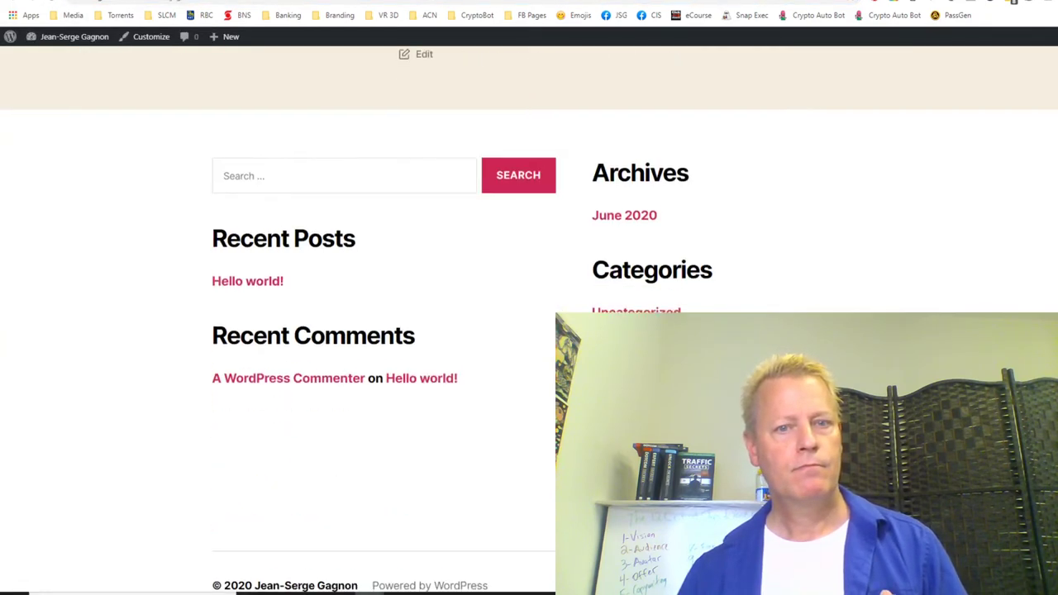
scroll(529, 297, "up", 4)
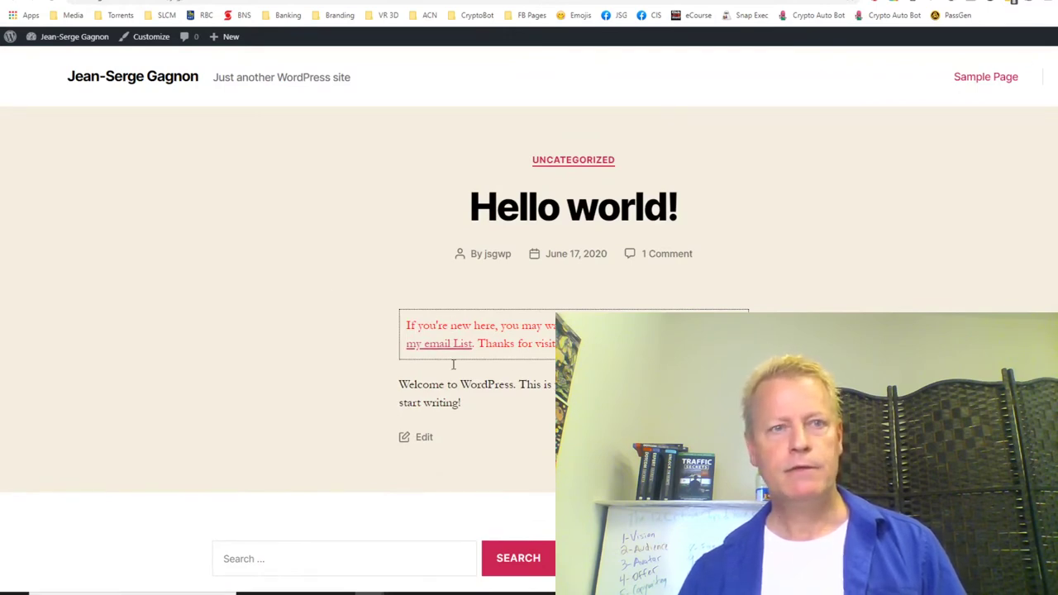
scroll(335, 453, "down", 3)
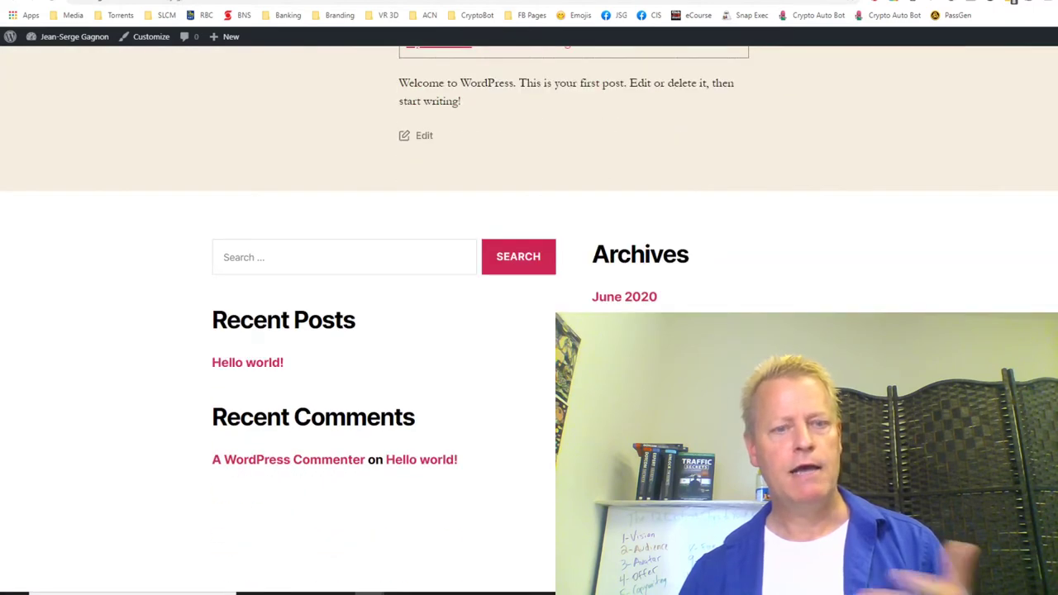
scroll(278, 331, "down", 2)
scroll(278, 331, "up", 6)
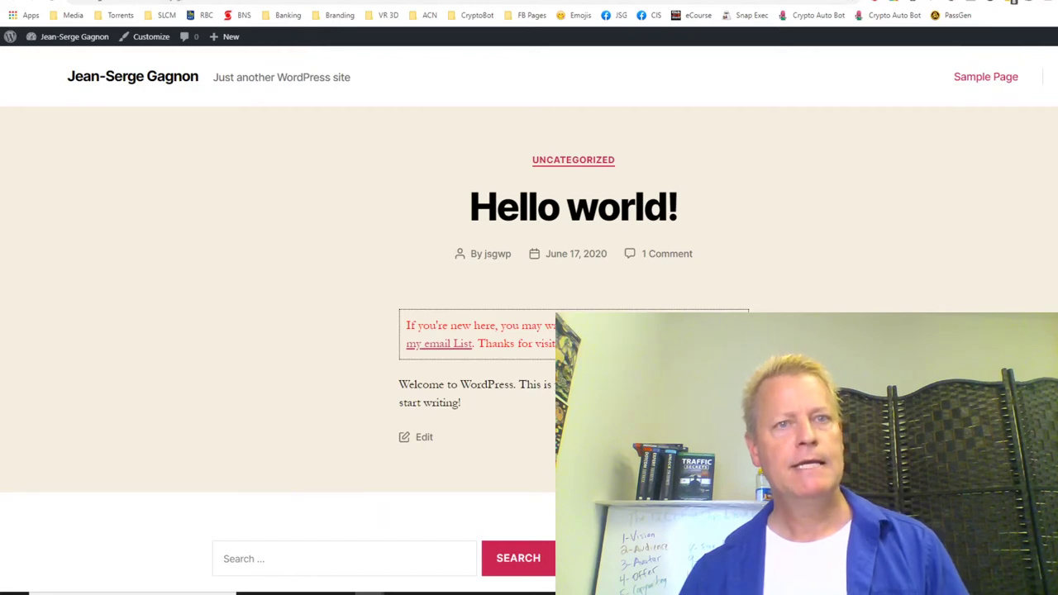
left_click(215, 3)
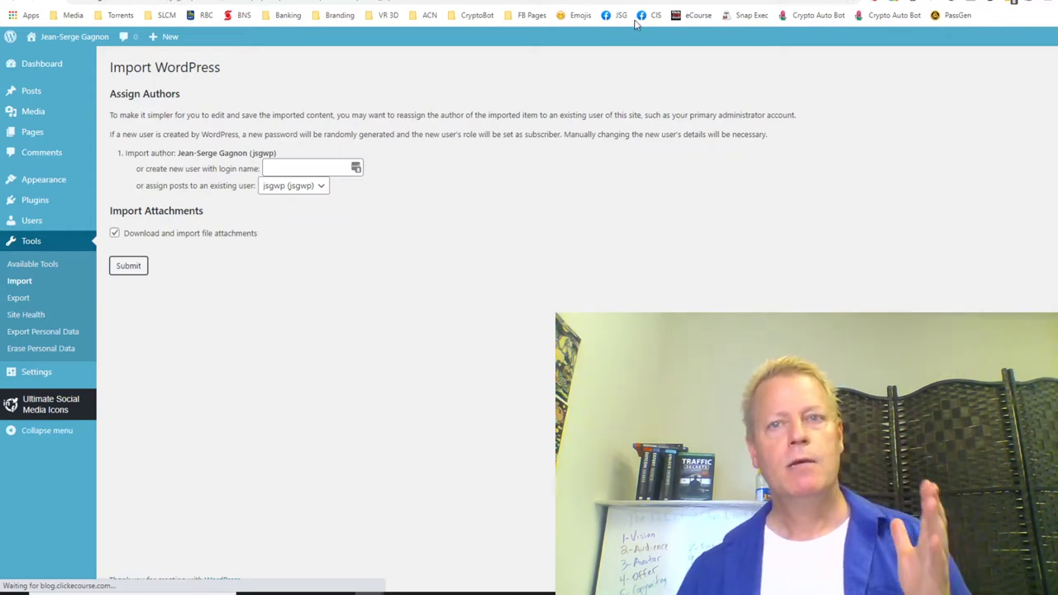
Return to the PopUp Settings page and scroll to its Available Conditions list.
left_click(694, 4)
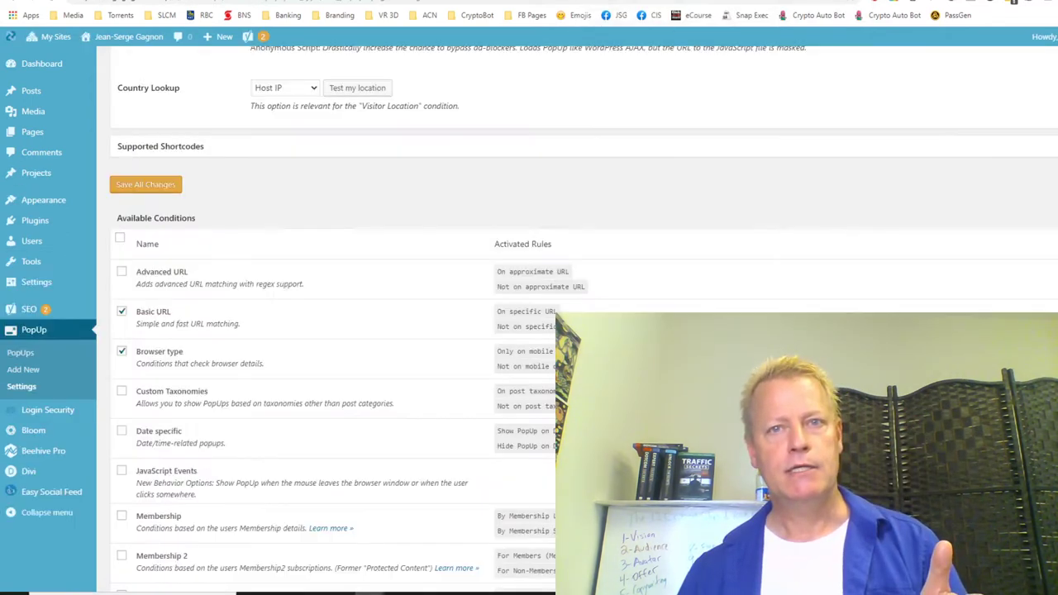
scroll(289, 400, "down", 2)
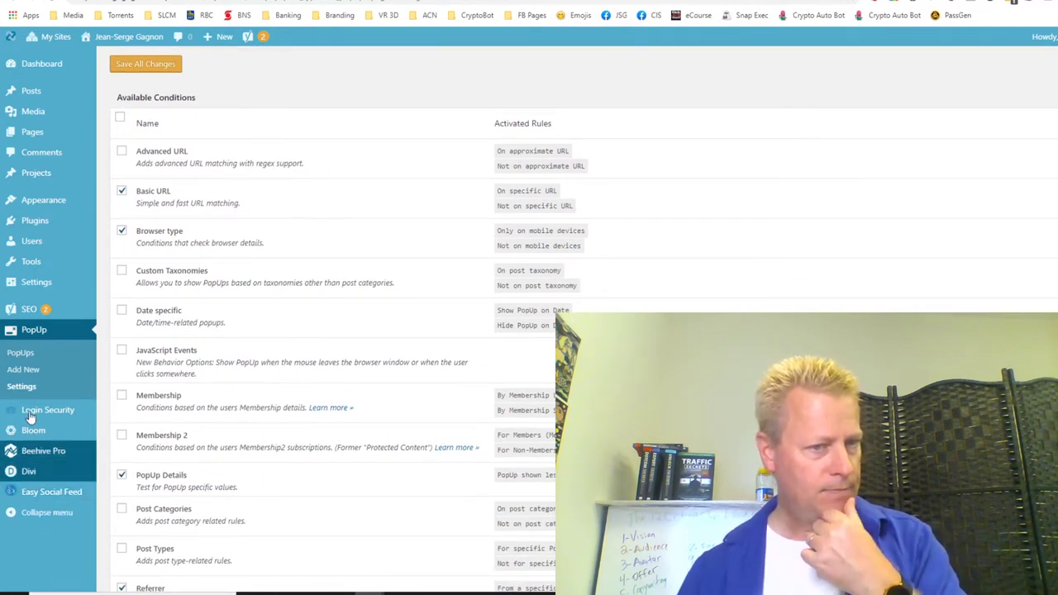
mouse_move(32, 288)
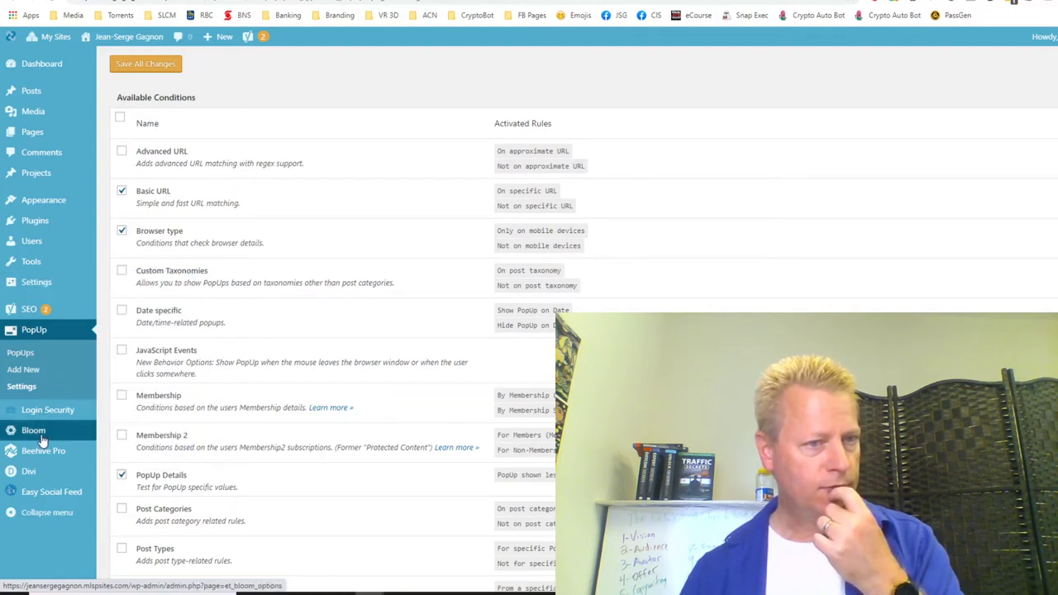
mouse_move(46, 481)
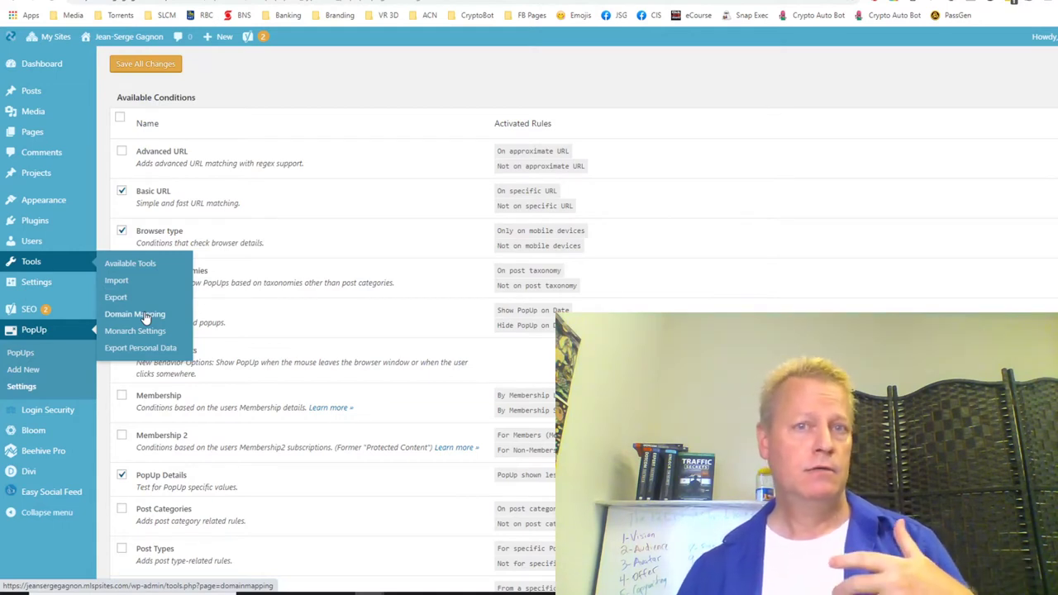
mouse_move(64, 240)
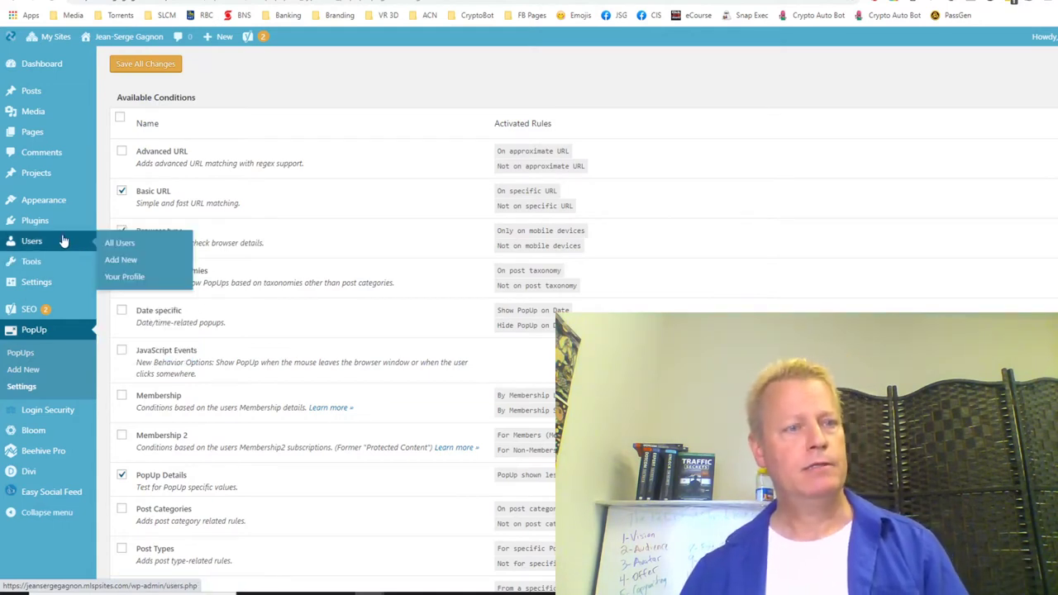
mouse_move(44, 213)
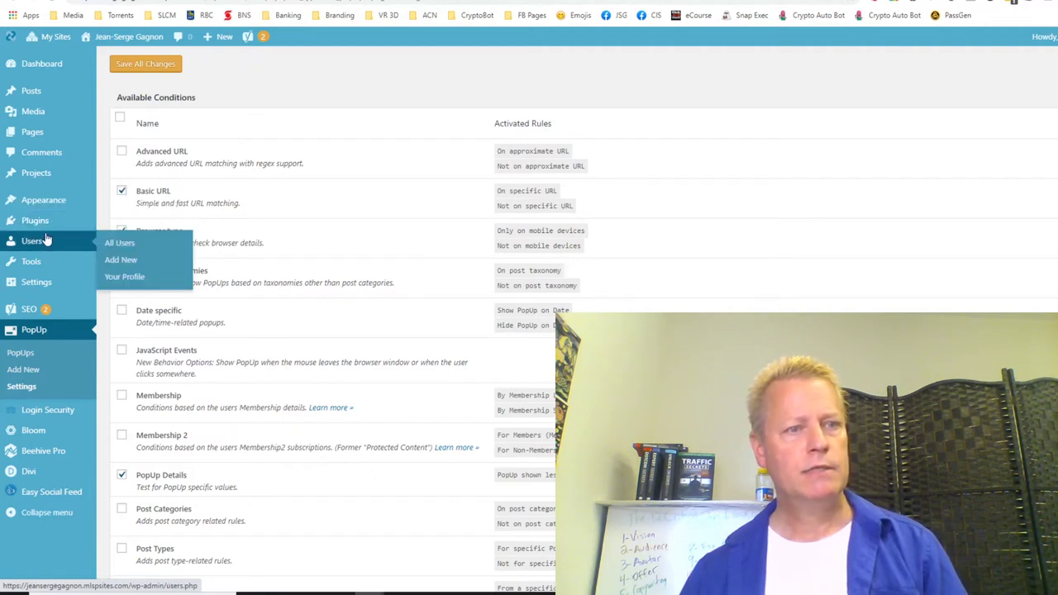
mouse_move(48, 261)
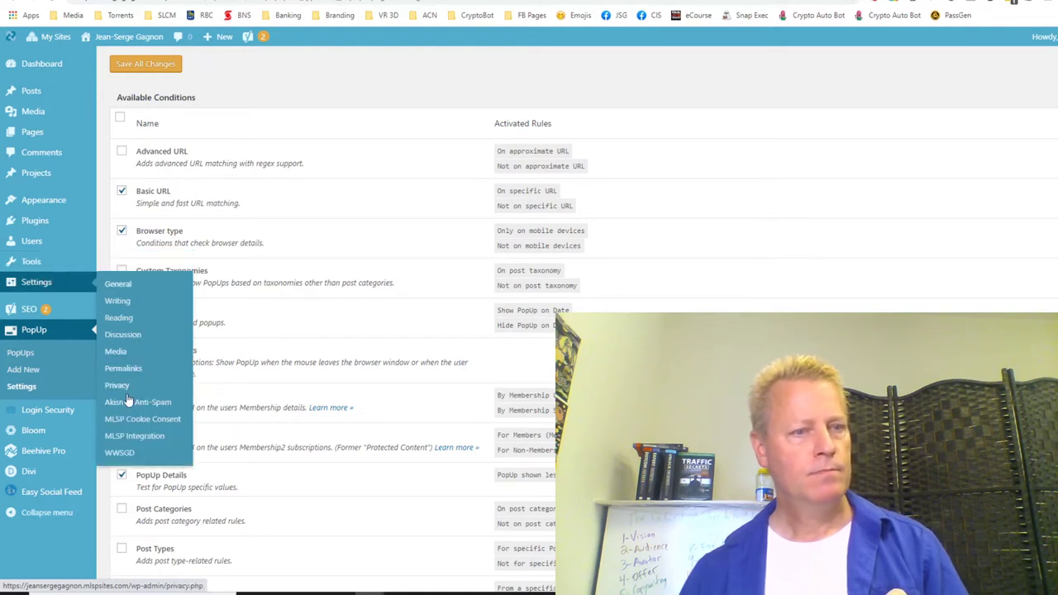
Review Reading Settings, then view Writing Settings: Simple Online Strategies category, Video post format.
left_click(120, 319)
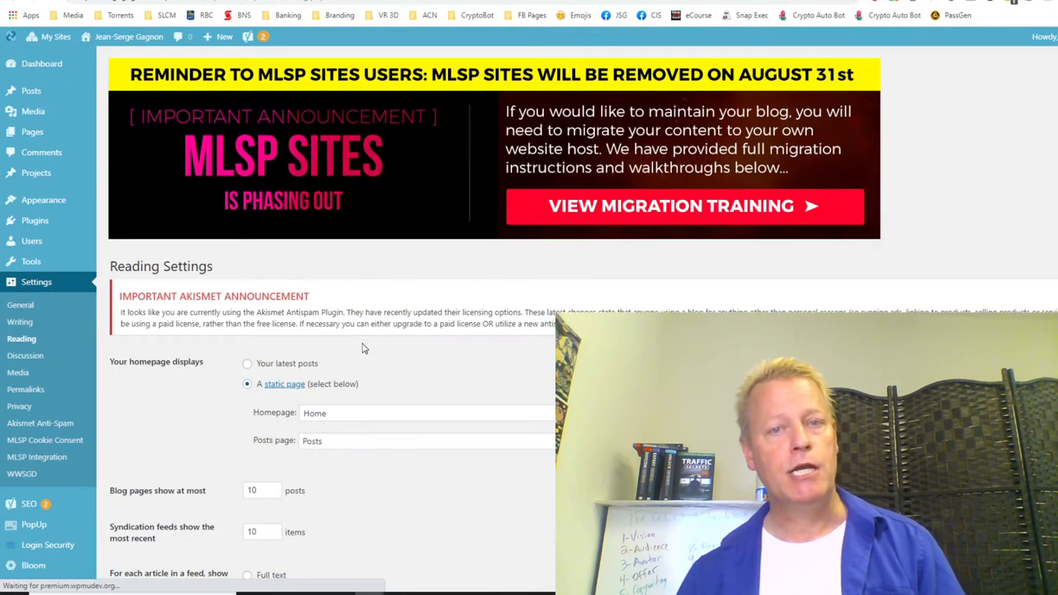
scroll(477, 357, "down", 2)
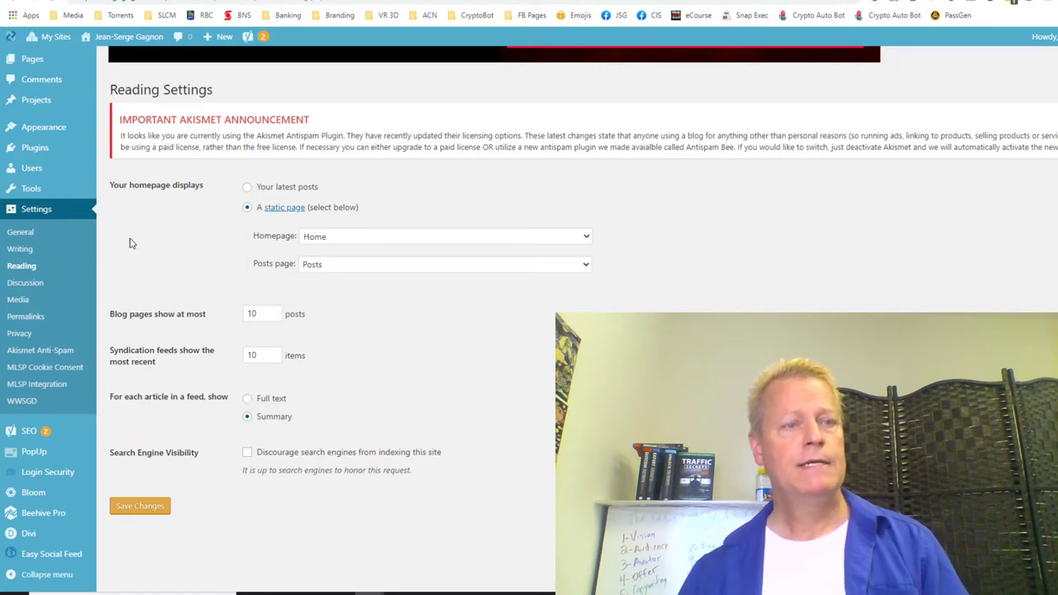
left_click(38, 251)
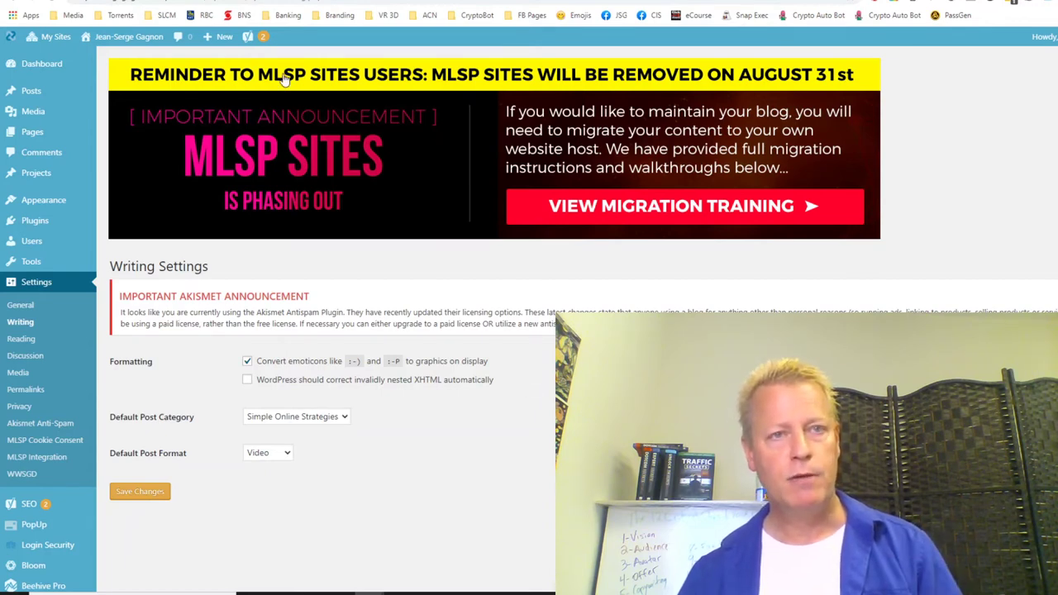
mouse_move(267, 42)
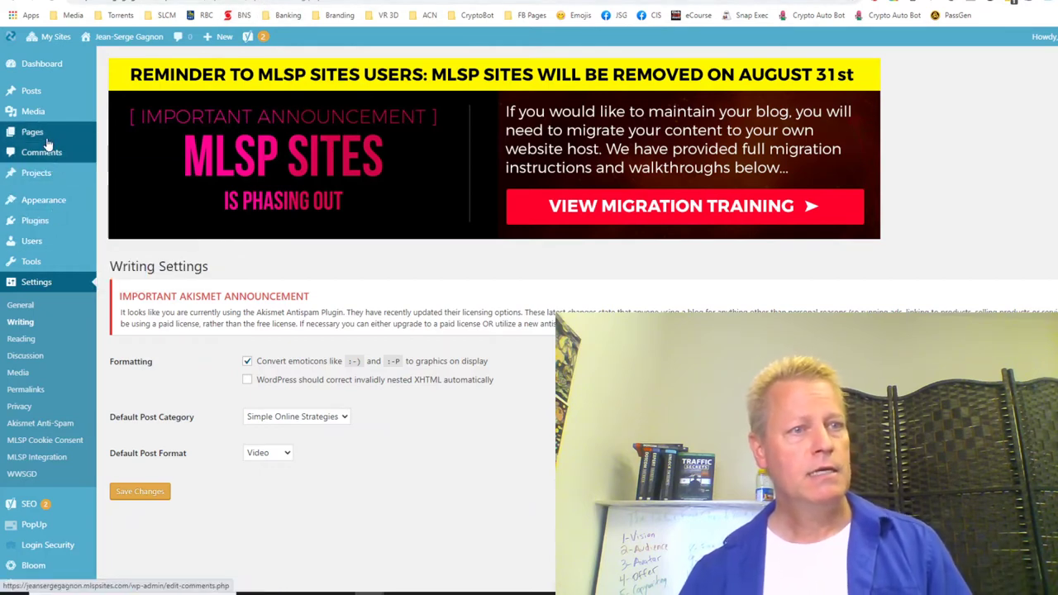
mouse_move(50, 105)
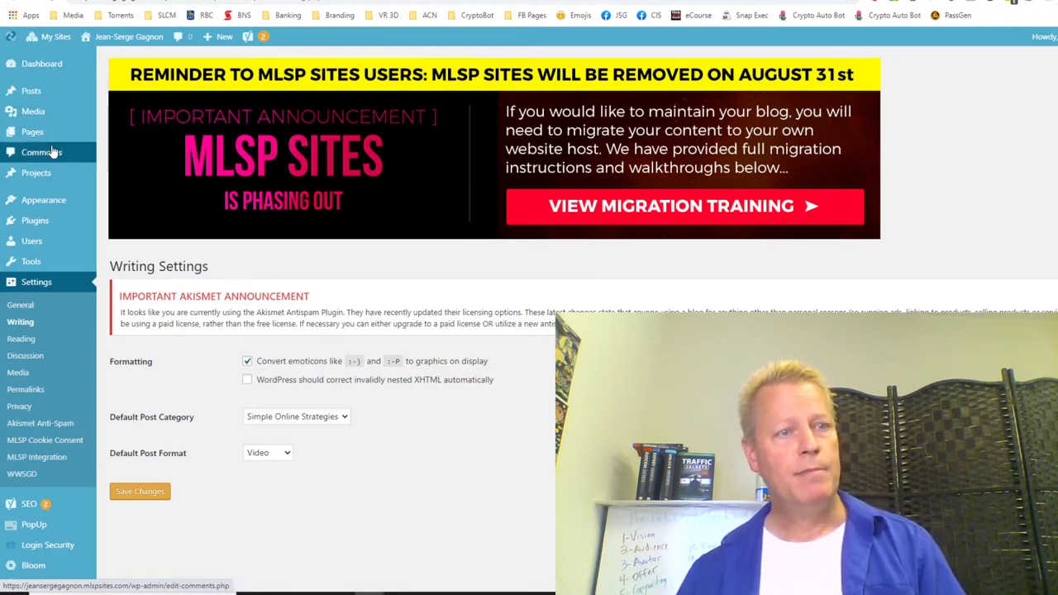
mouse_move(60, 185)
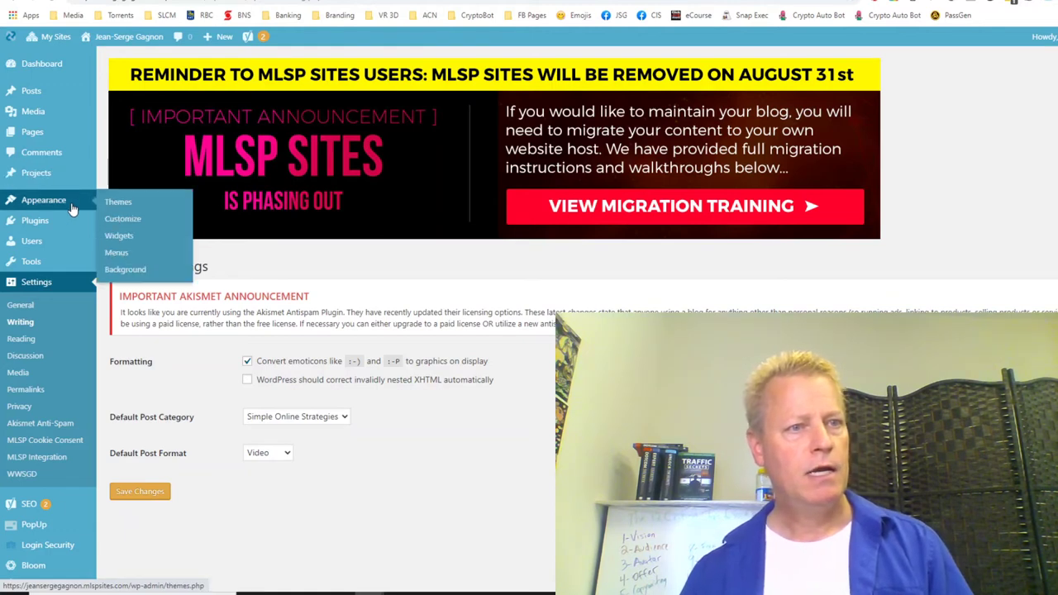
mouse_move(75, 202)
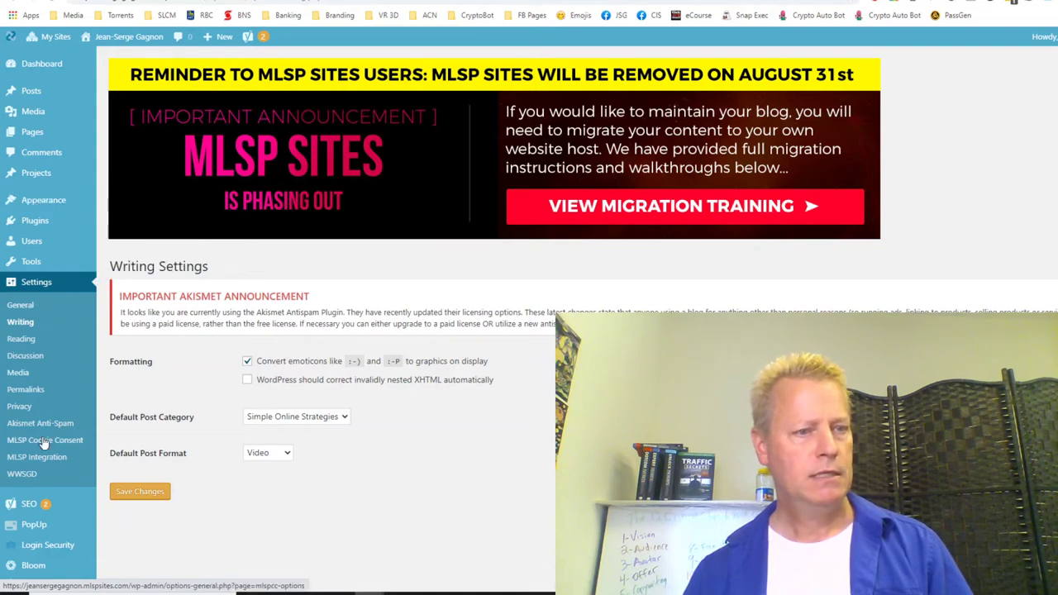
scroll(45, 446, "down", 1)
mouse_move(57, 432)
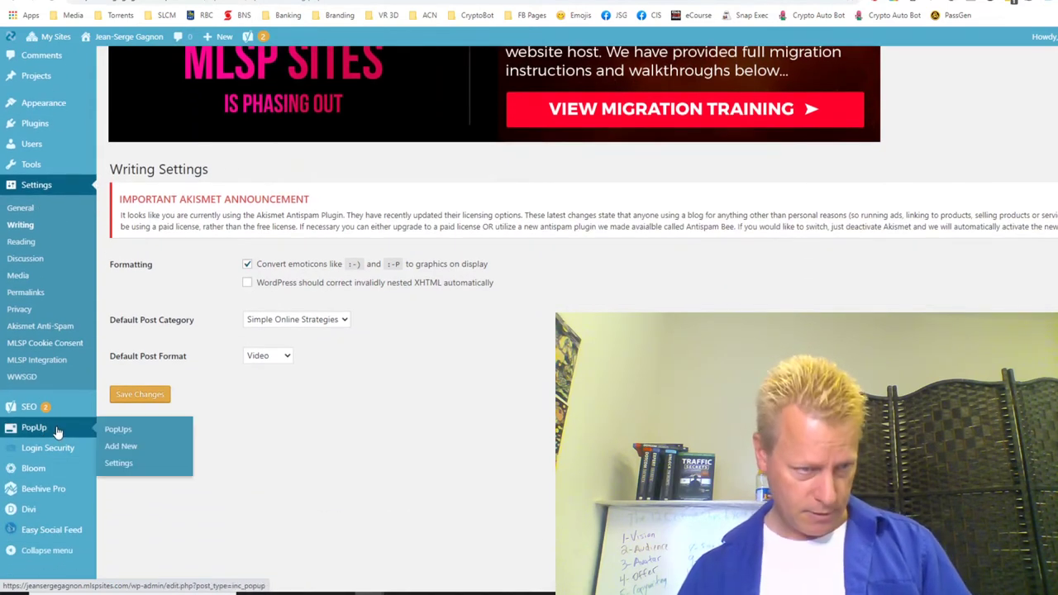
Open Easy Social Feed, skip the notifications opt-in, and browse its Welcome page features and quick start video.
left_click(55, 531)
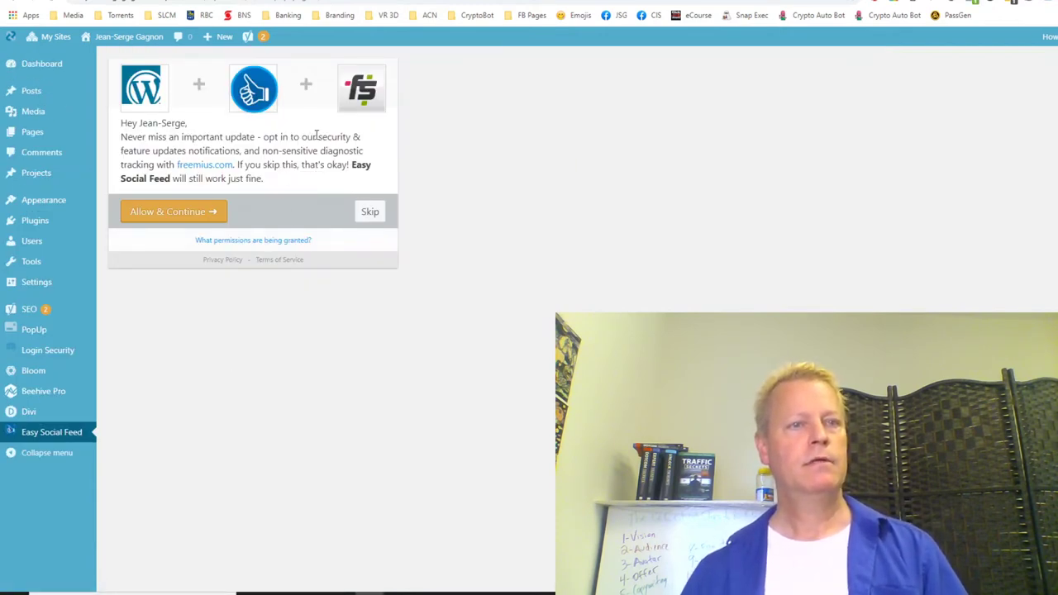
left_click(370, 211)
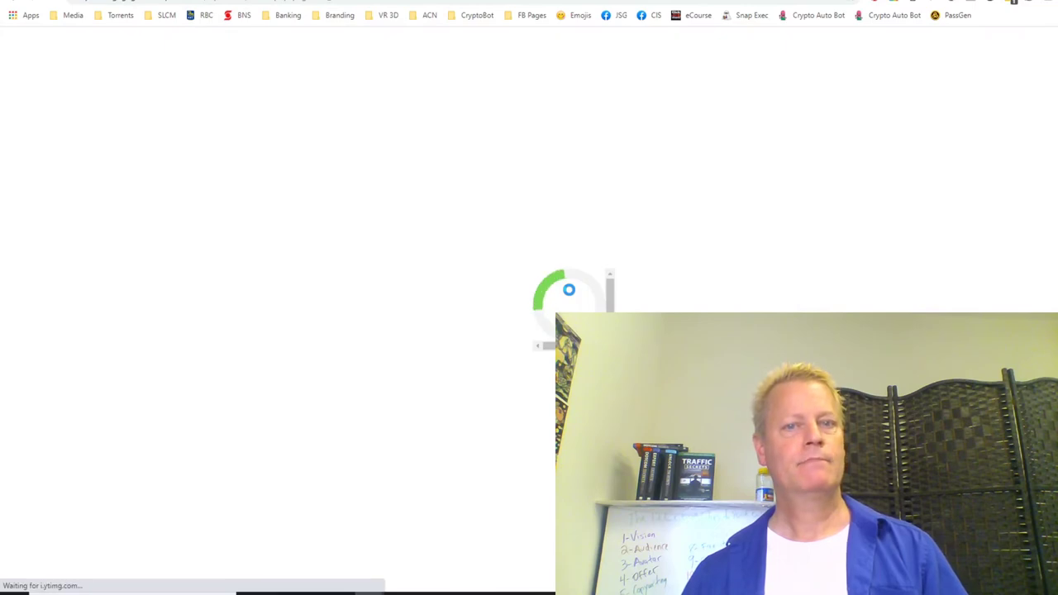
scroll(451, 342, "down", 3)
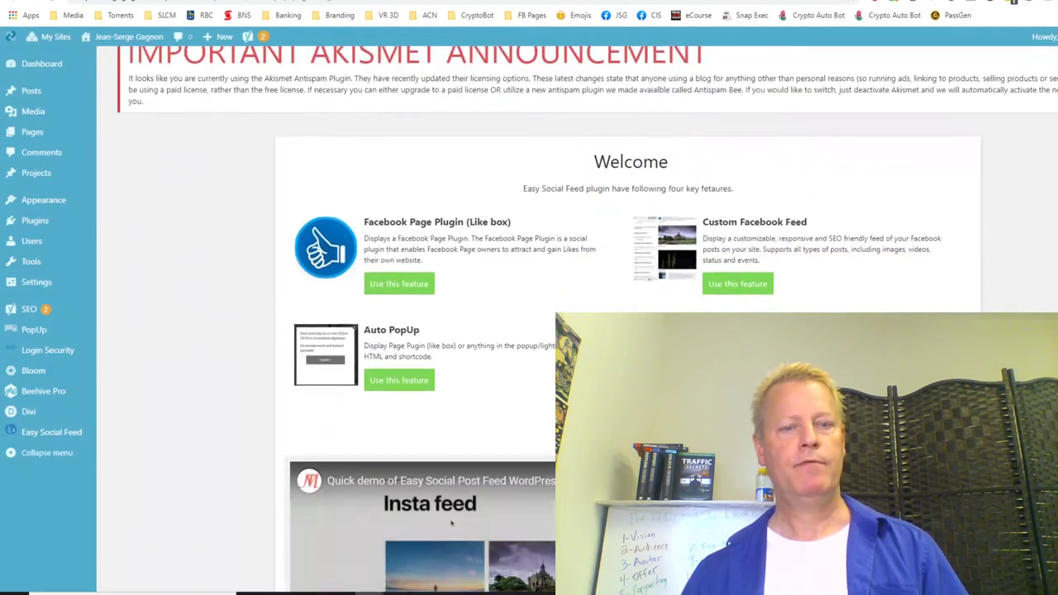
scroll(451, 342, "down", 2)
scroll(583, 319, "up", 3)
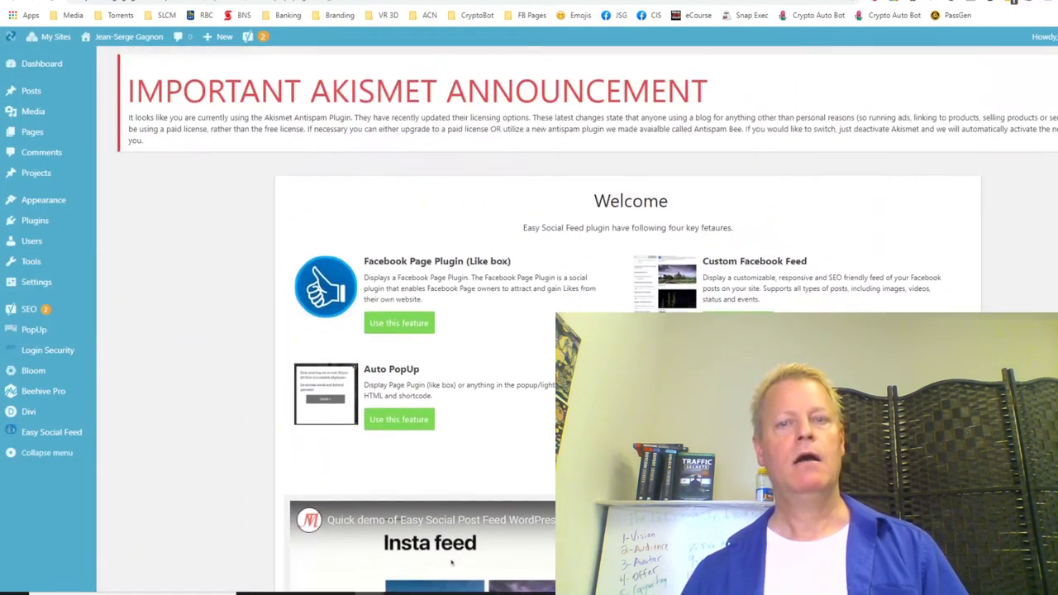
scroll(583, 319, "down", 2)
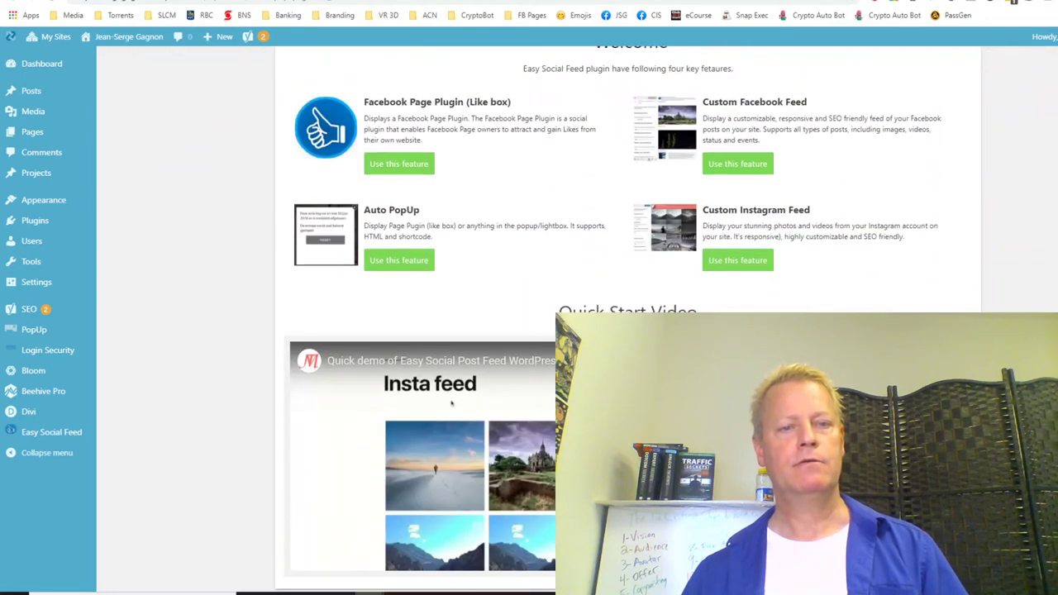
scroll(628, 323, "down", 1)
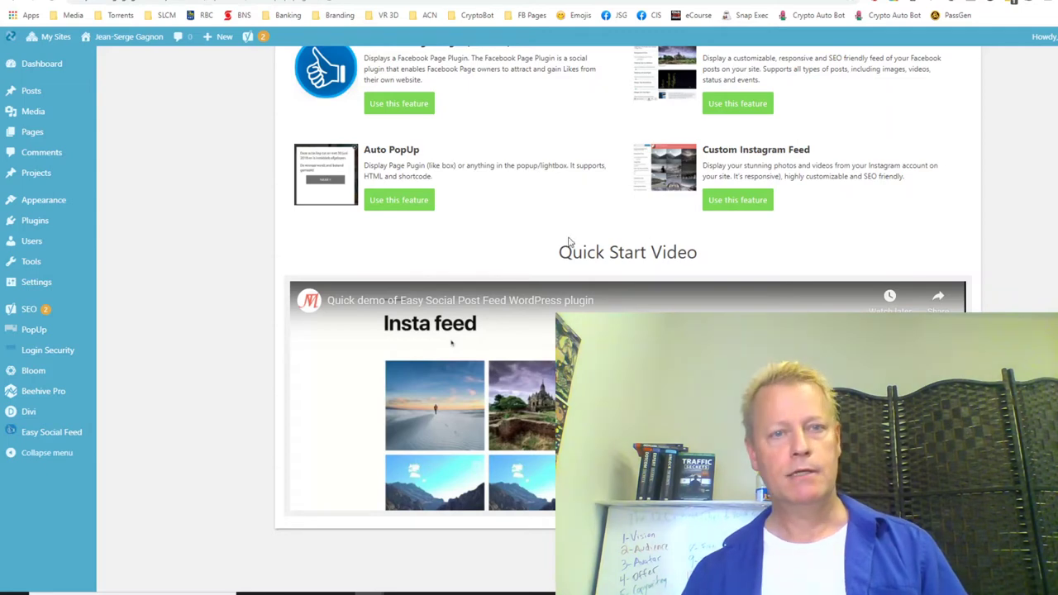
scroll(606, 242, "up", 2)
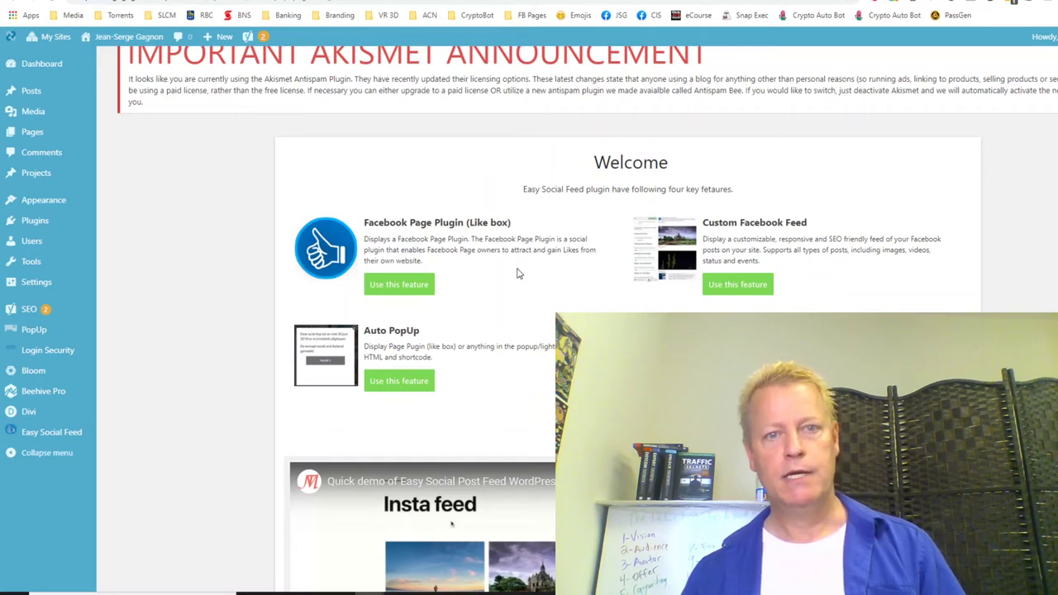
scroll(142, 385, "up", 3)
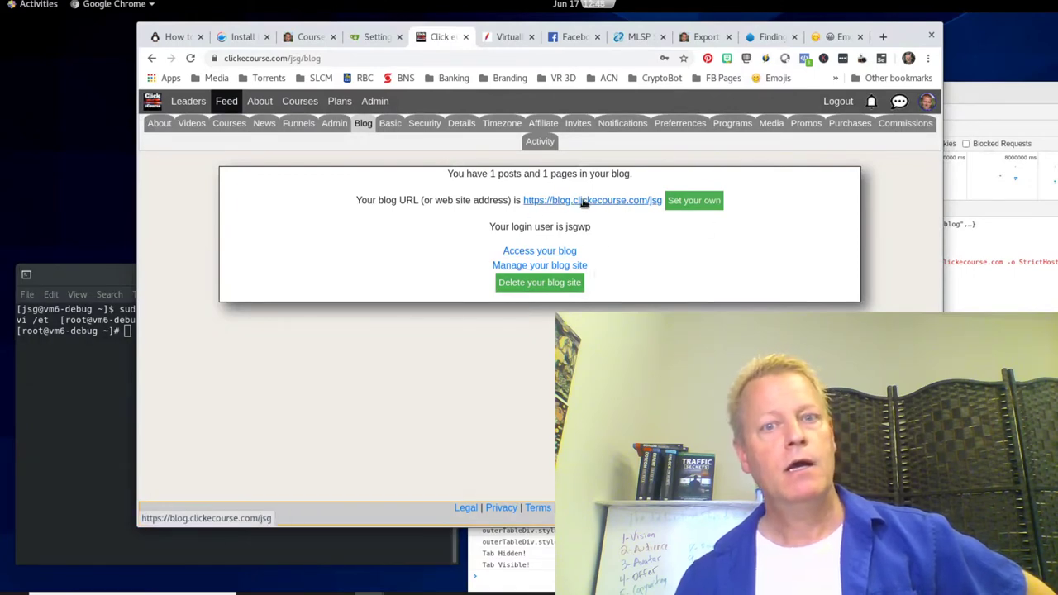
left_click(562, 252)
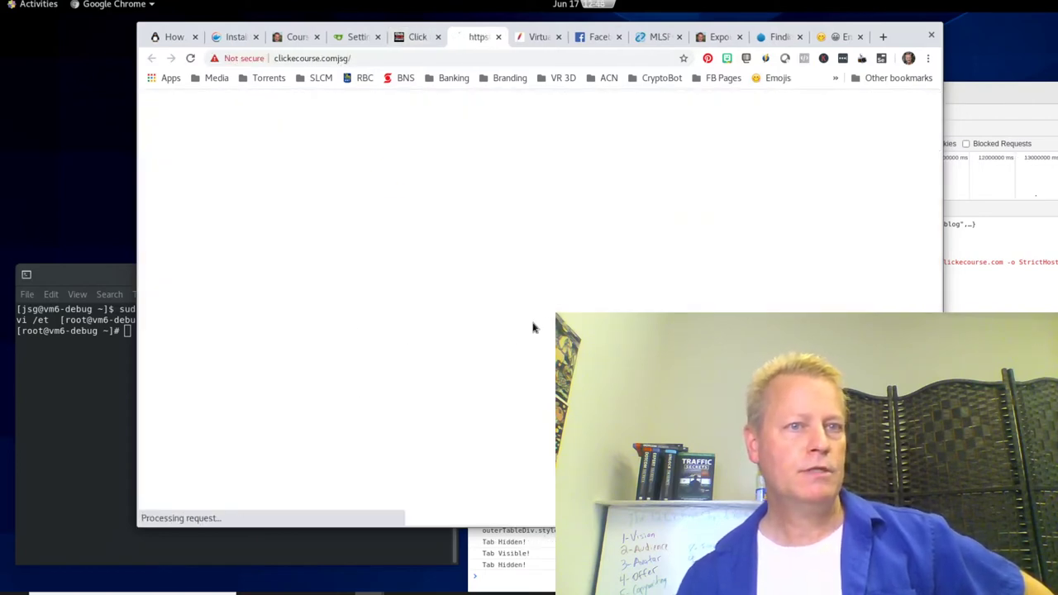
left_click(385, 388)
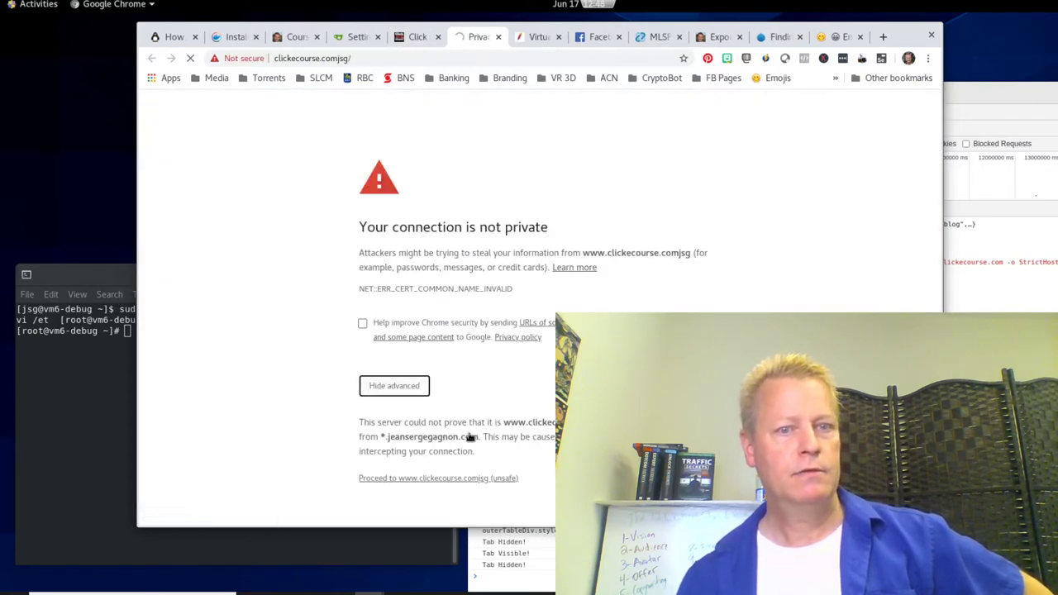
left_click(437, 478)
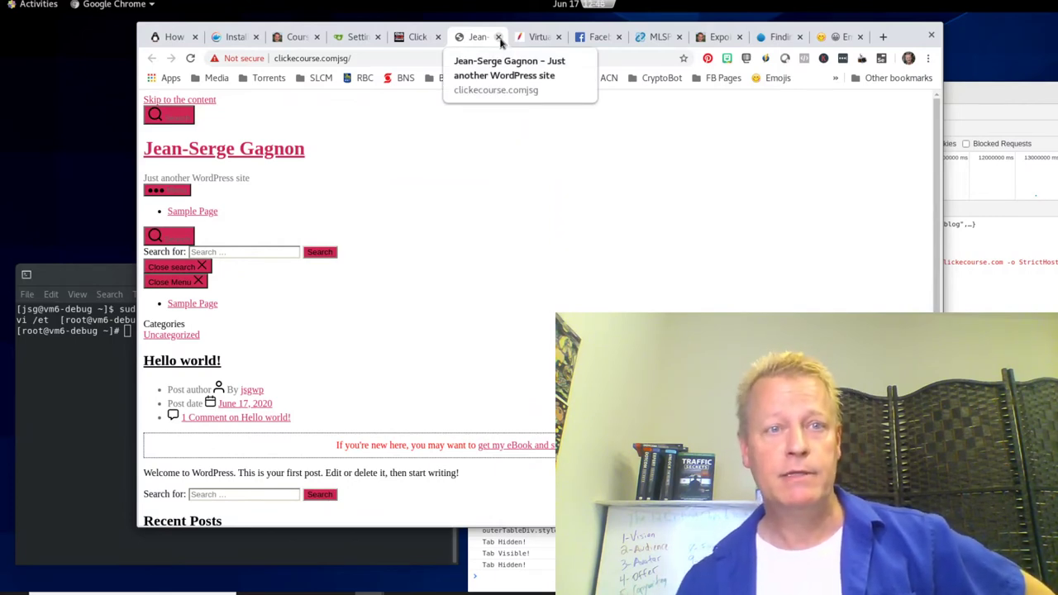
left_click(498, 37)
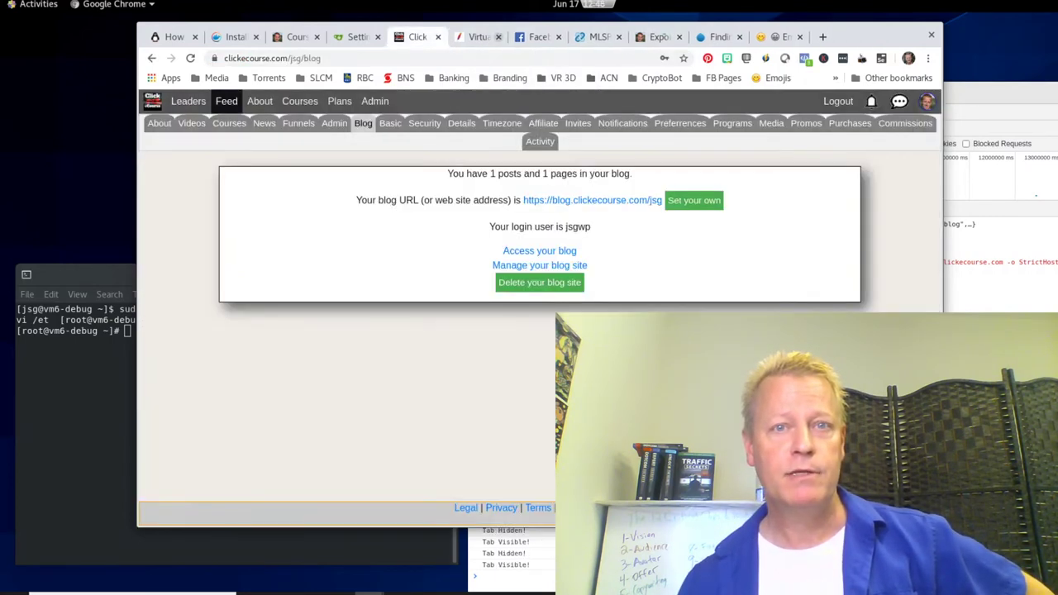
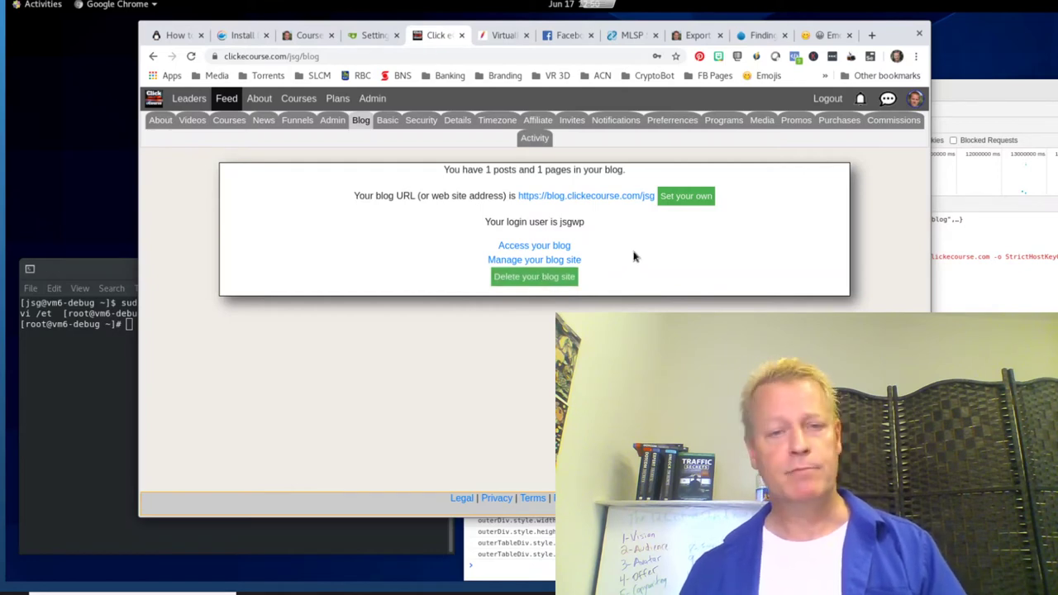
Read the deletion warnings, cancel once, then delete the ClickeCourse blog with 'Yes, delete blog'.
left_click(531, 277)
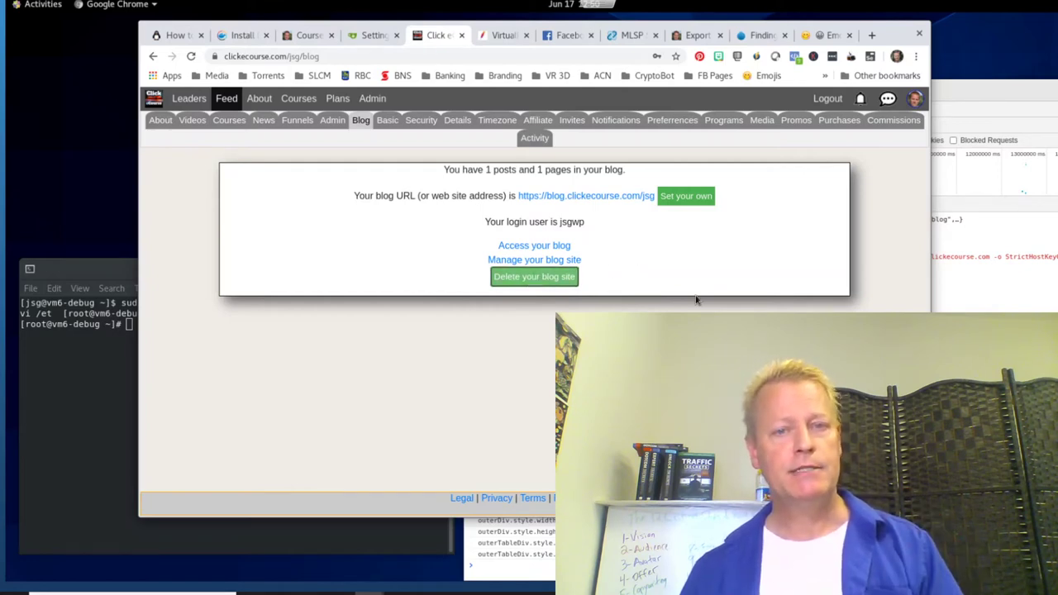
triple_click(569, 255)
left_click(447, 275)
left_click_drag(488, 276, 667, 278)
left_click(464, 303)
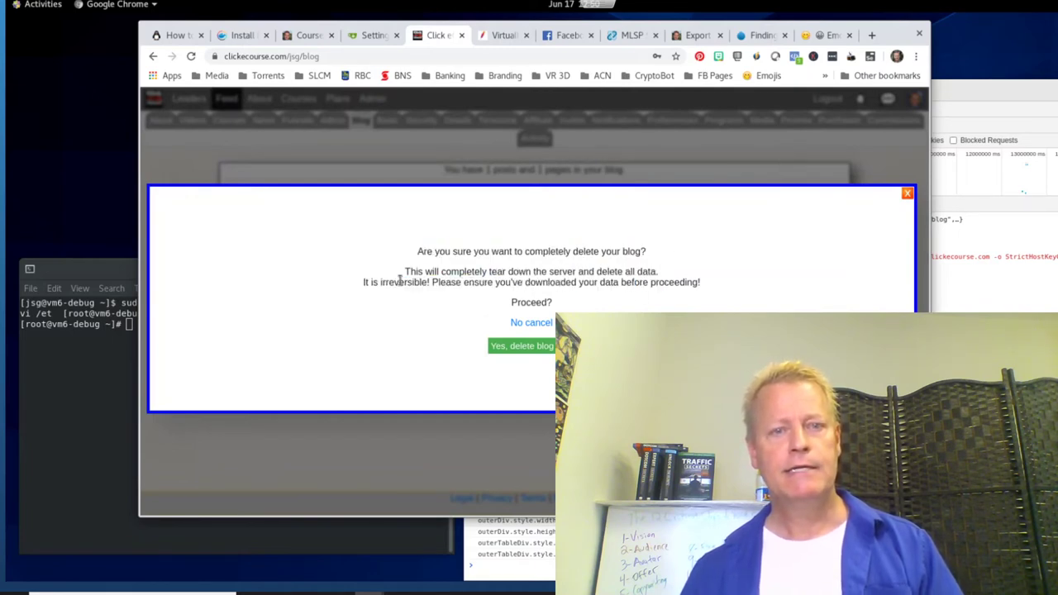
left_click_drag(394, 282, 524, 283)
left_click(576, 282)
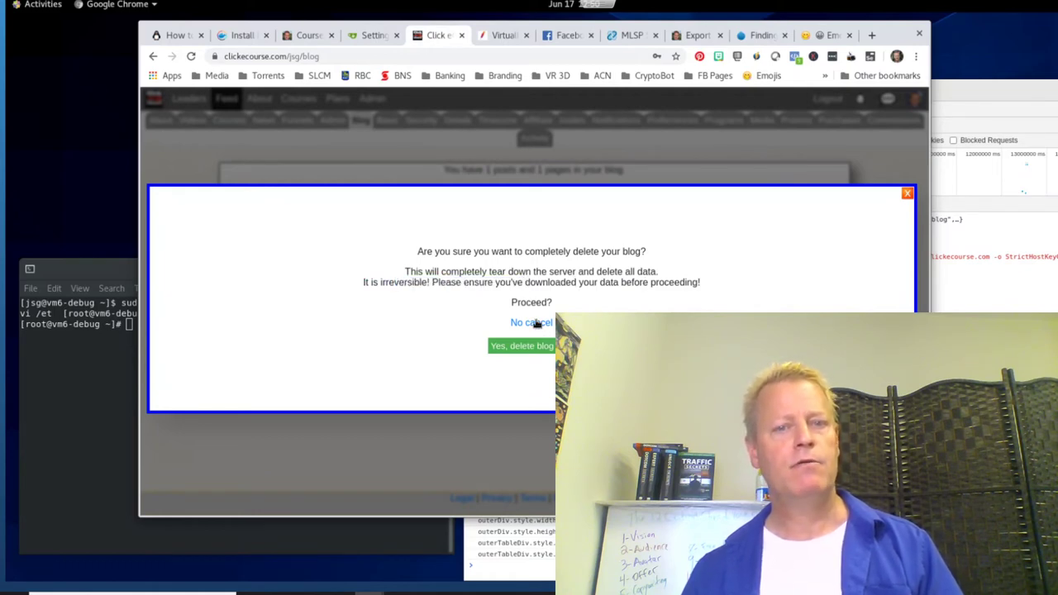
left_click(531, 323)
left_click(526, 278)
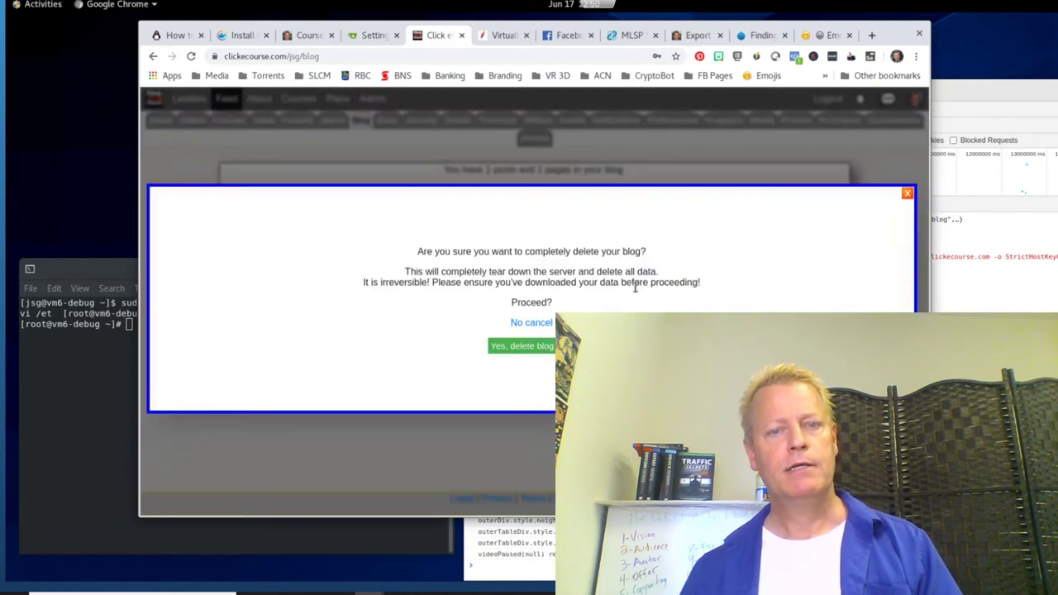
left_click(522, 346)
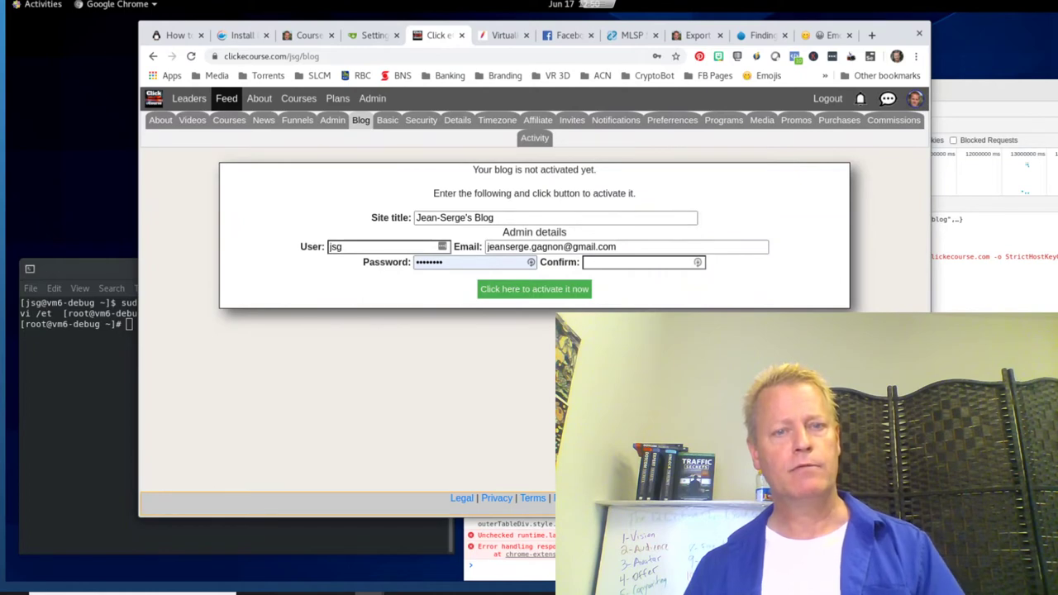
Activate a fresh blog with a new admin password and decline Chrome's password update.
double_click(457, 262)
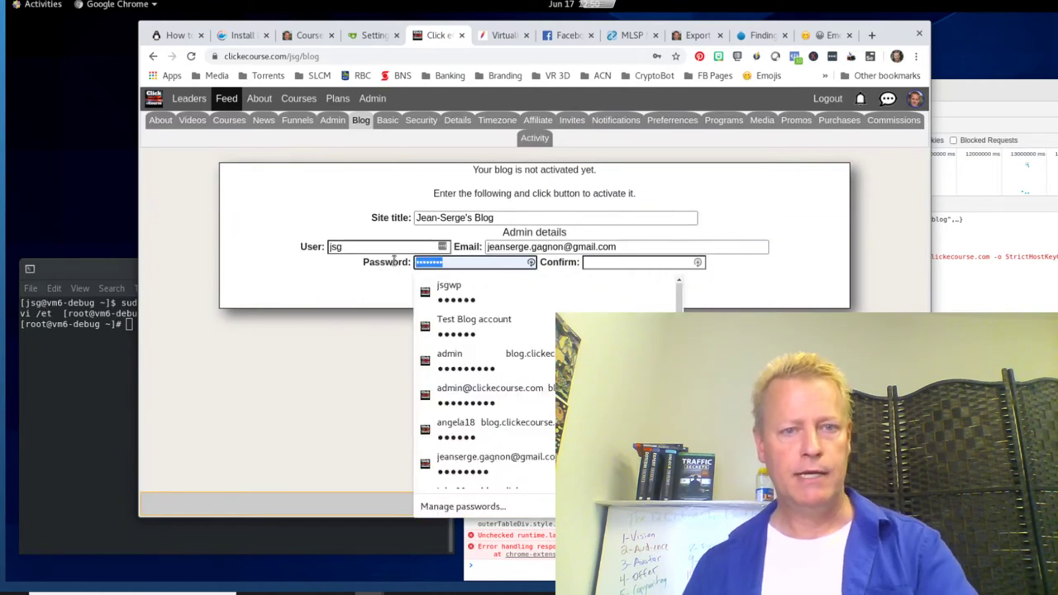
key("Tab")
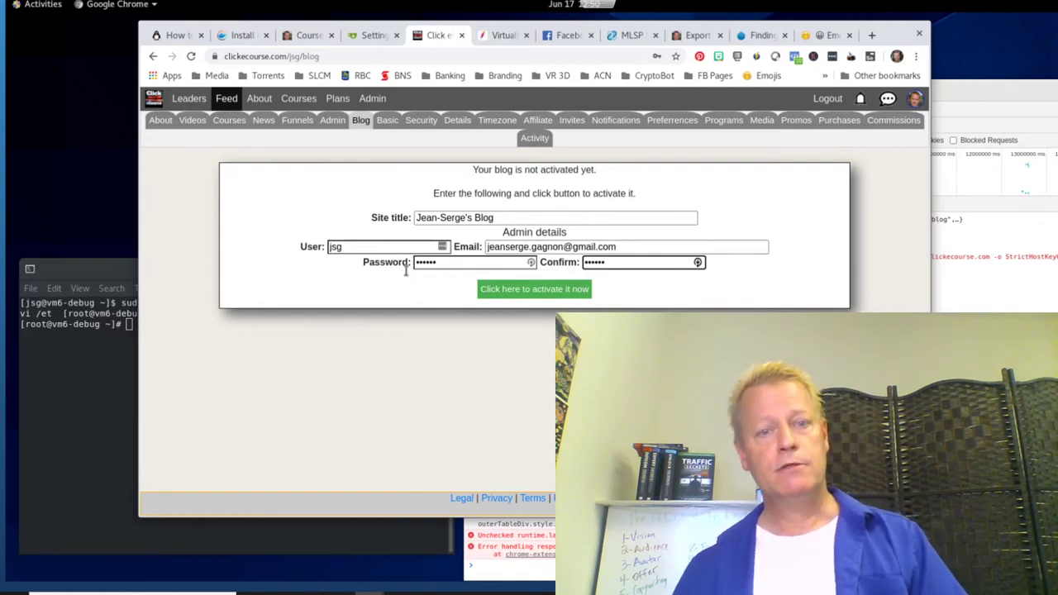
left_click(496, 286)
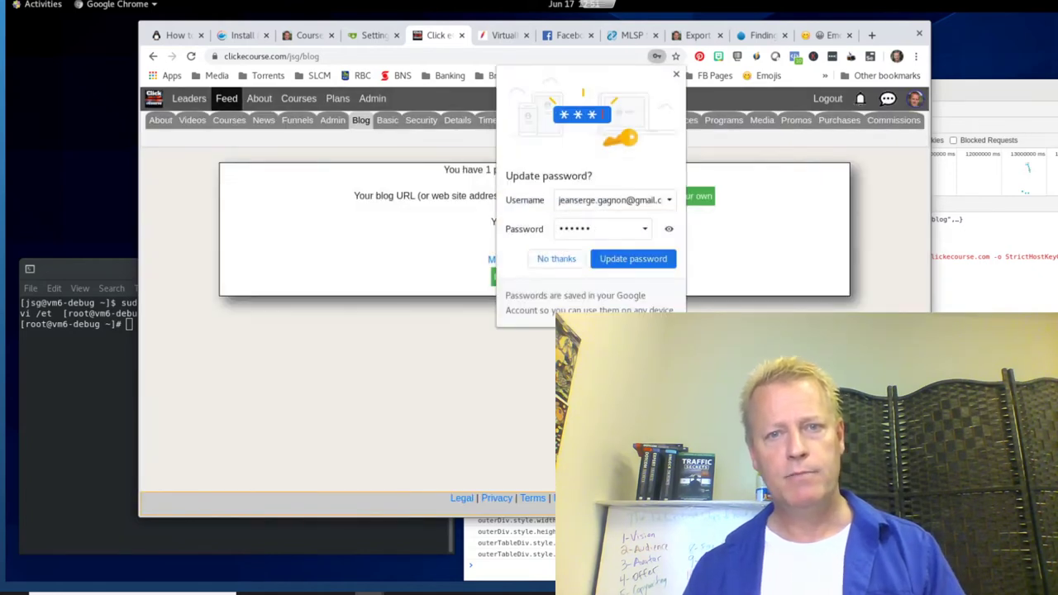
left_click(557, 258)
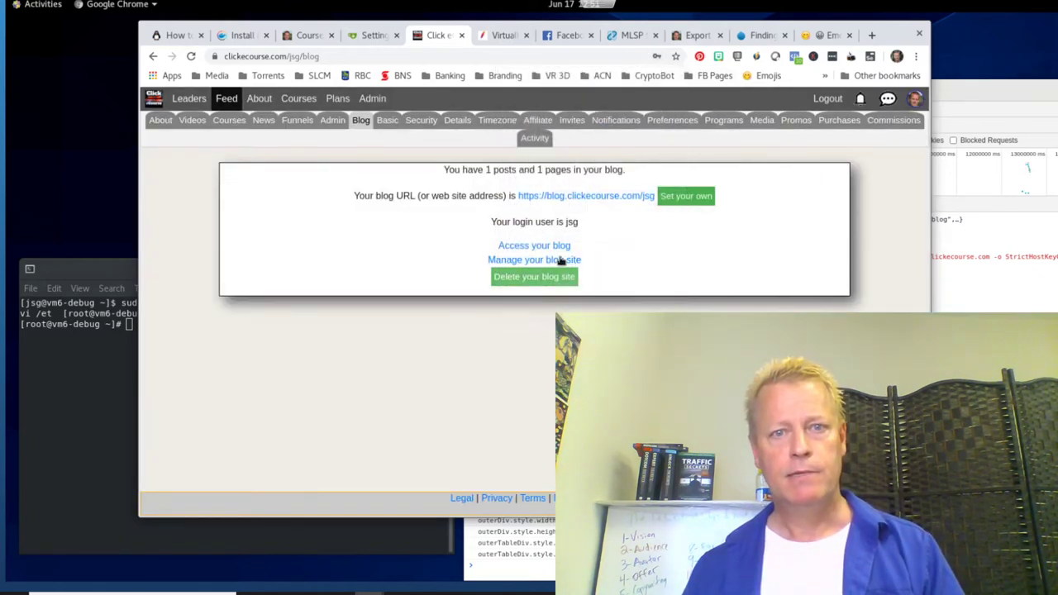
Log in to the new blog's WordPress admin using the saved new admin login.
left_click(537, 246)
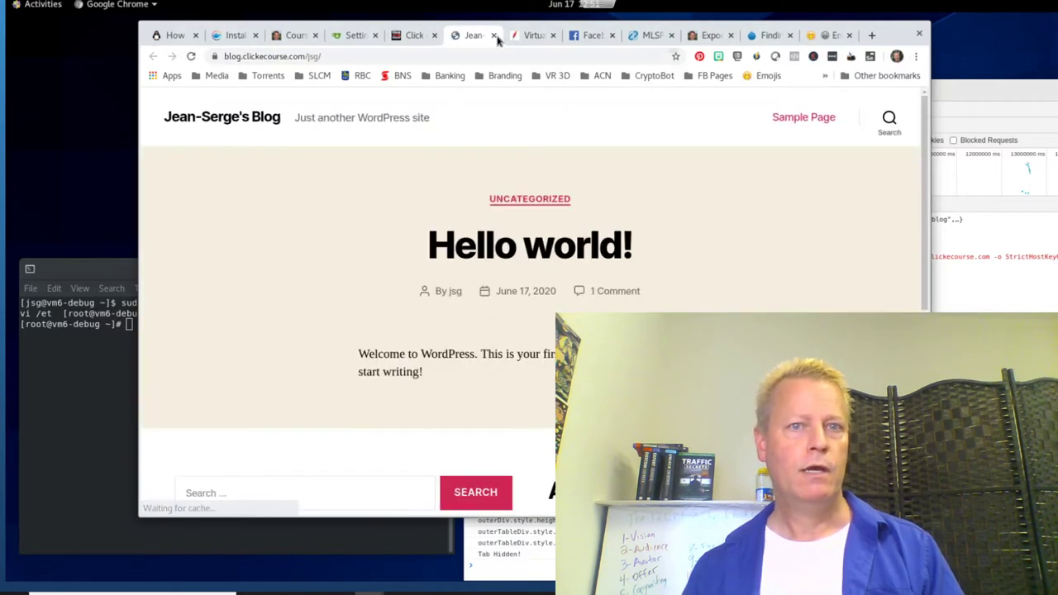
key("ctrl+w")
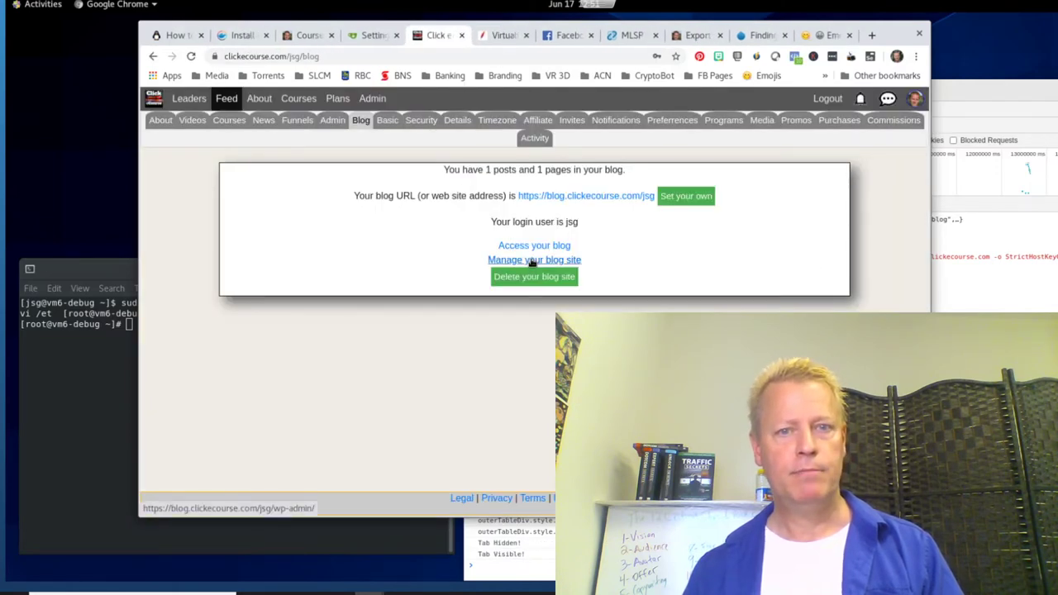
left_click(534, 263)
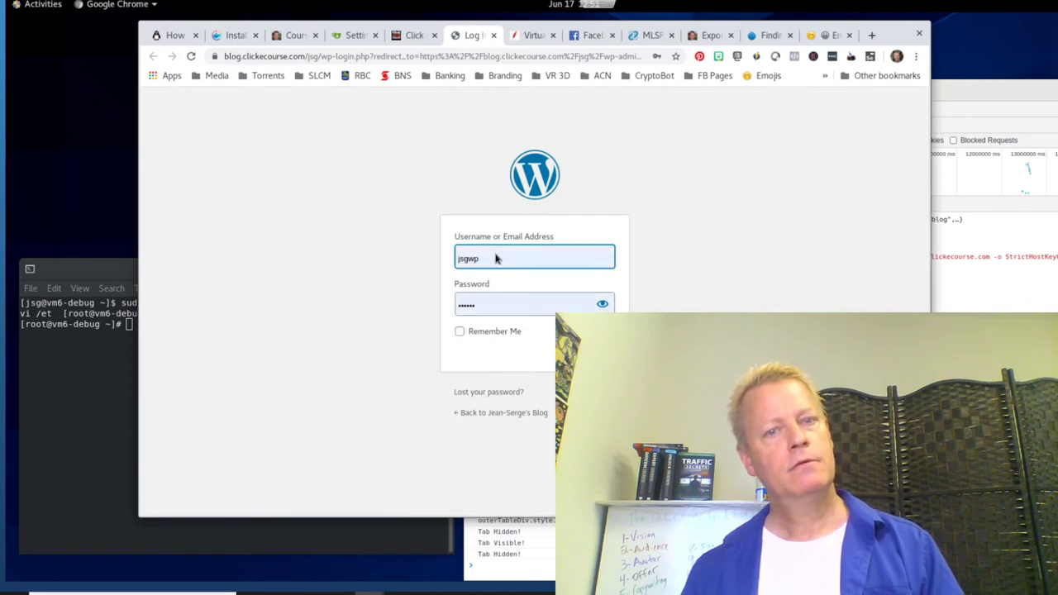
left_click(495, 256)
key("BackSpace")
key("BackSpace")
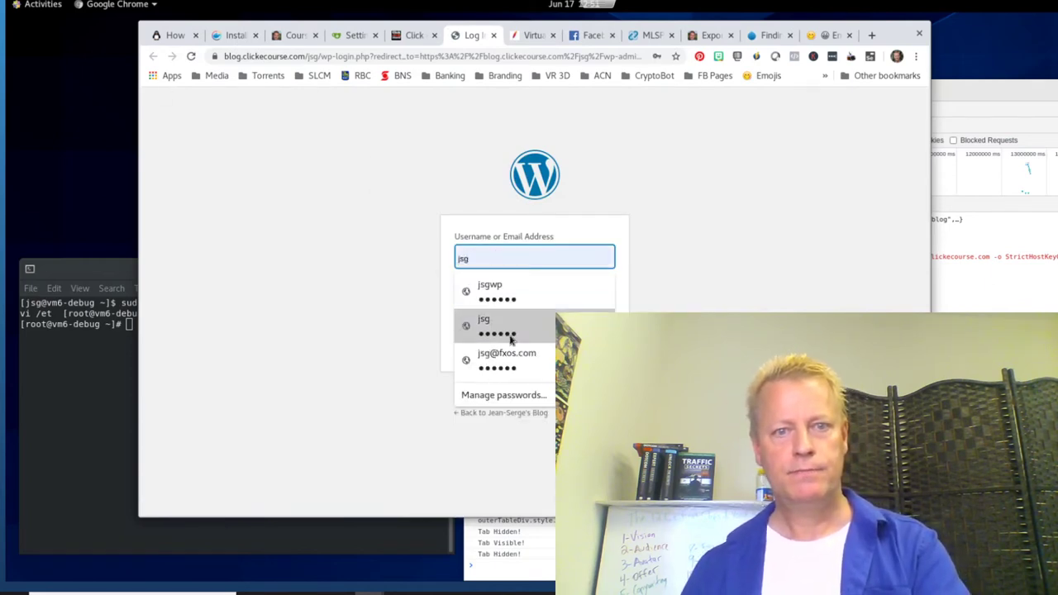
left_click(505, 327)
key("Return")
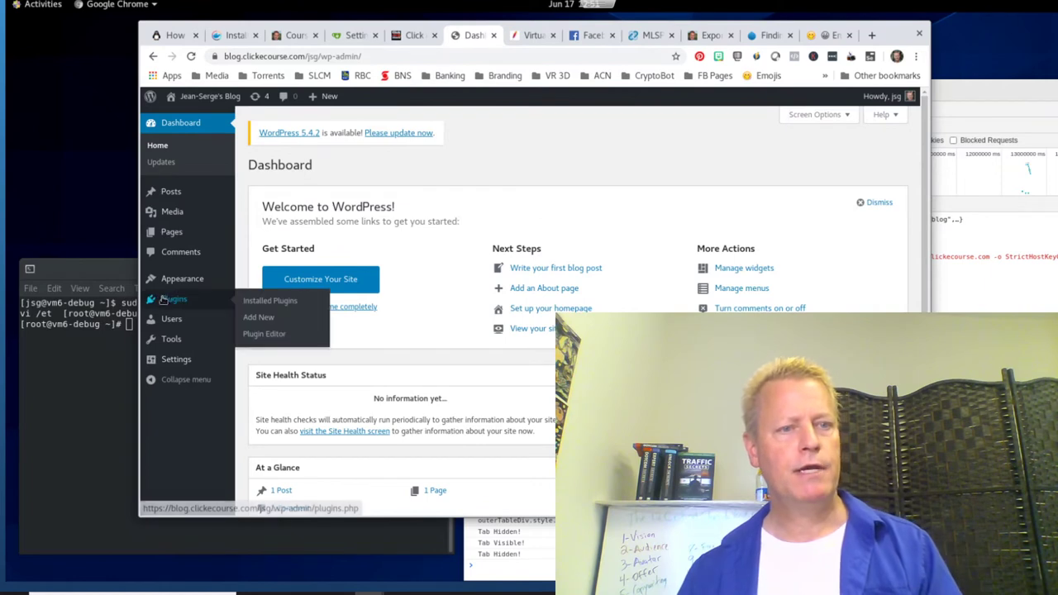
Find Newsup among the Popular themes under Add New and activate it.
left_click(247, 280)
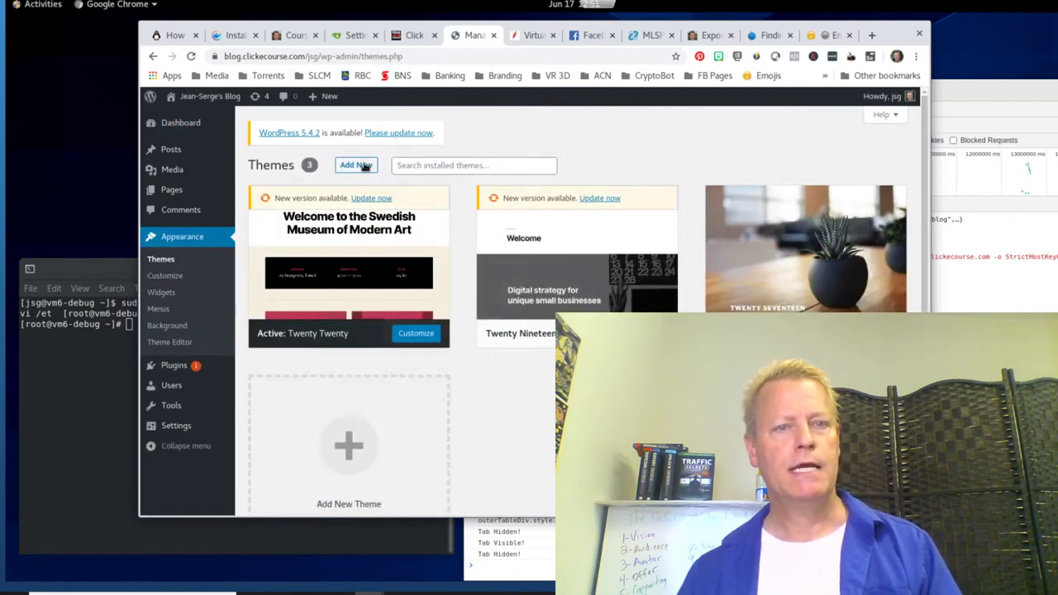
left_click(356, 164)
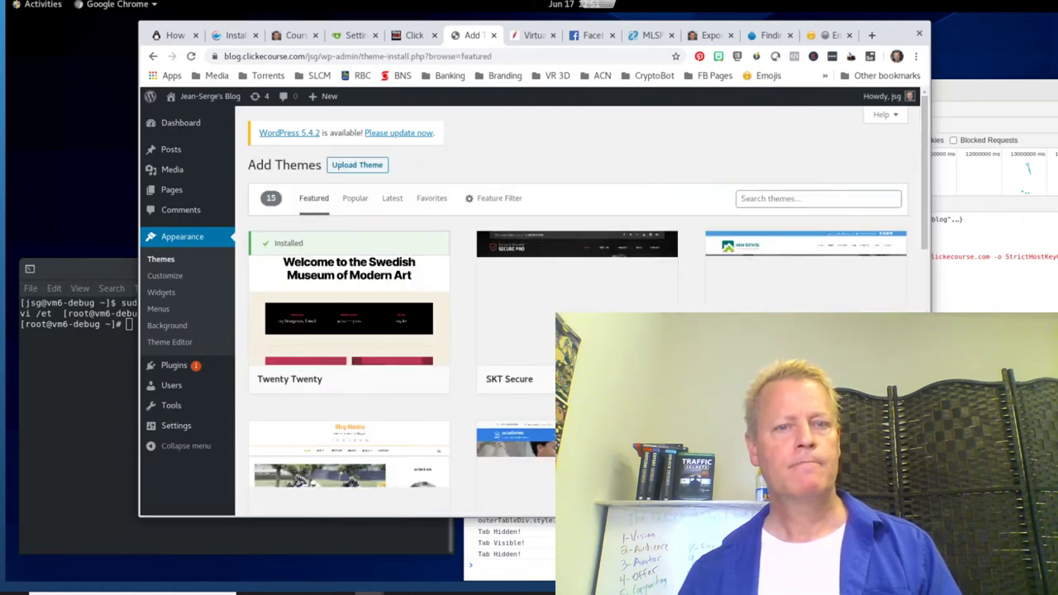
left_click(358, 199)
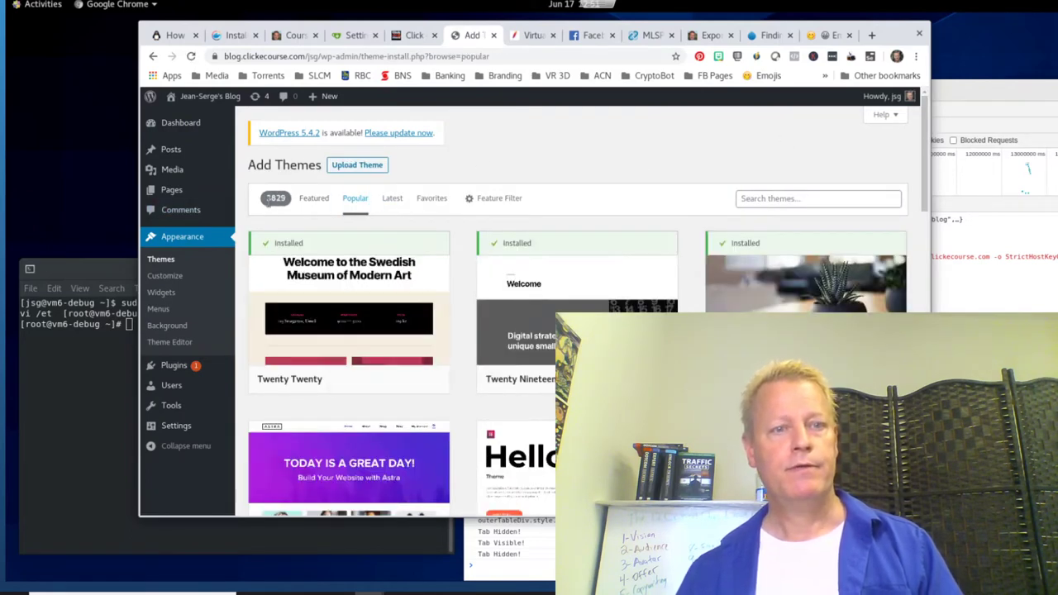
scroll(463, 265, "down", 5)
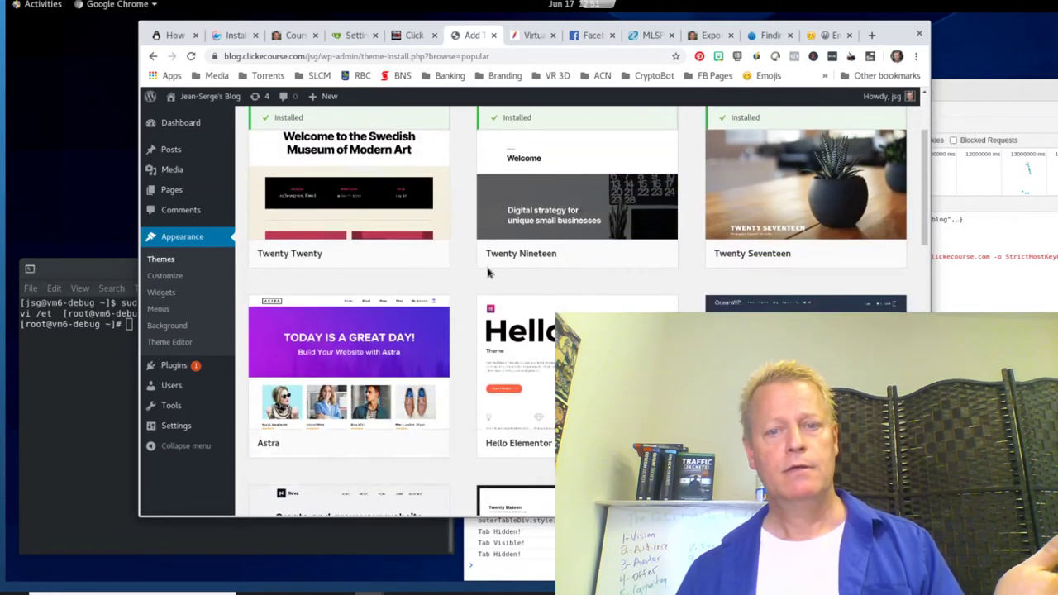
scroll(483, 266, "down", 8)
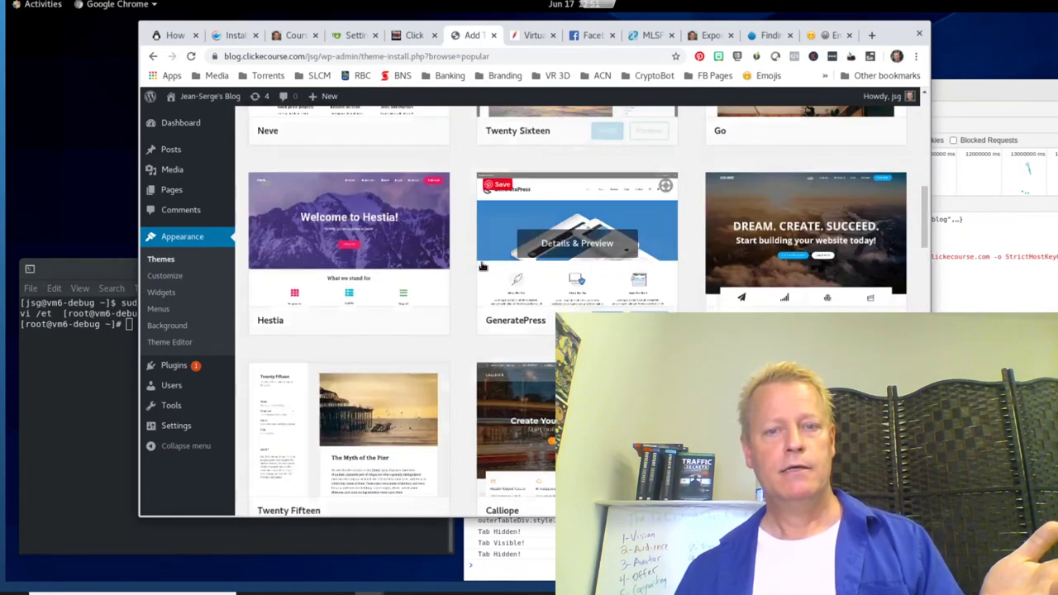
scroll(482, 266, "down", 3)
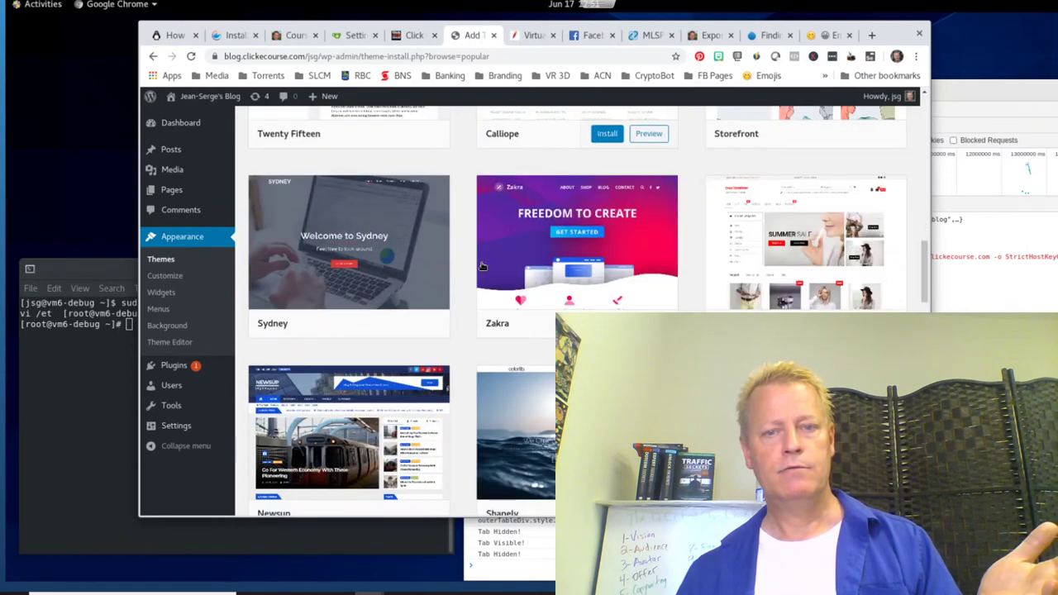
scroll(483, 266, "down", 3)
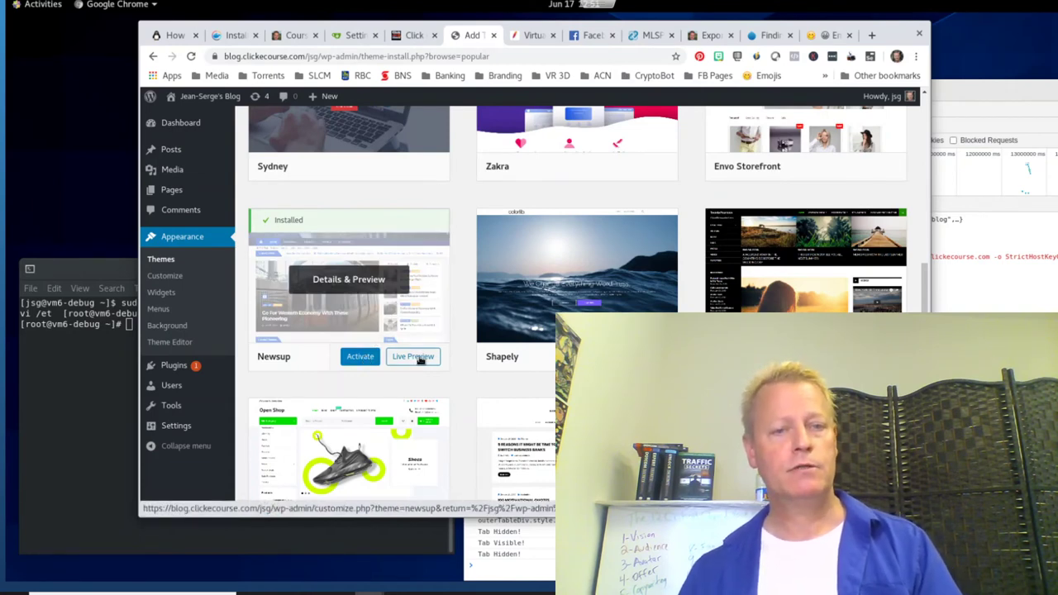
left_click(359, 357)
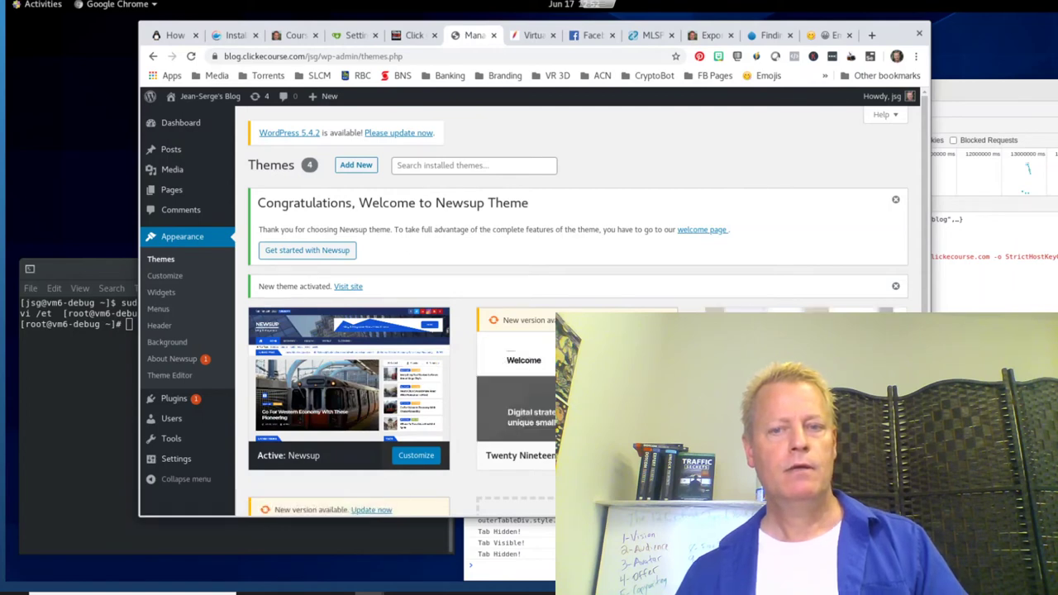
scroll(384, 468, "down", 3)
scroll(384, 468, "down", 2)
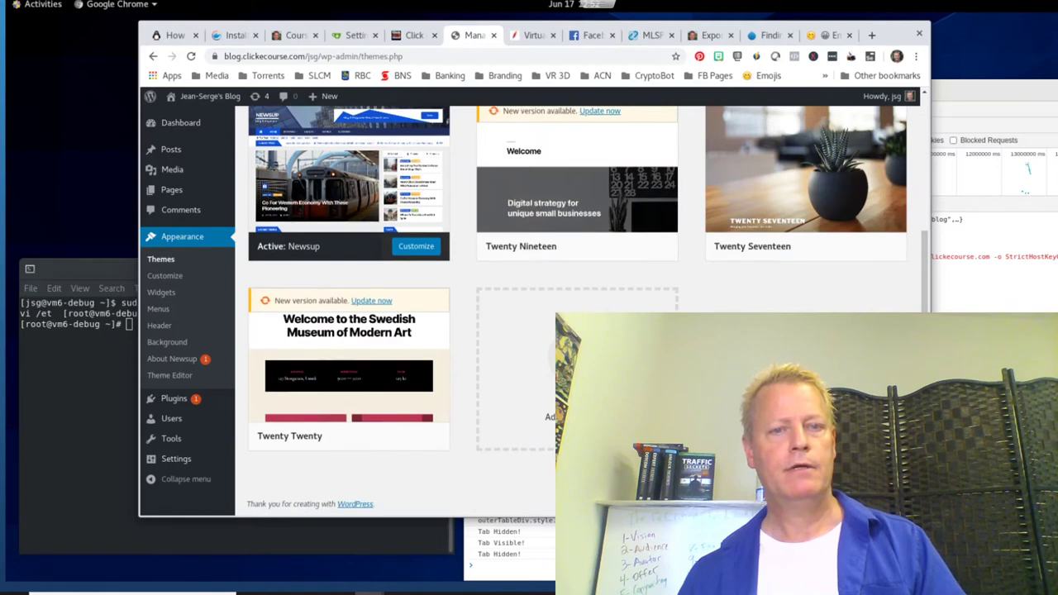
scroll(576, 347, "up", 4)
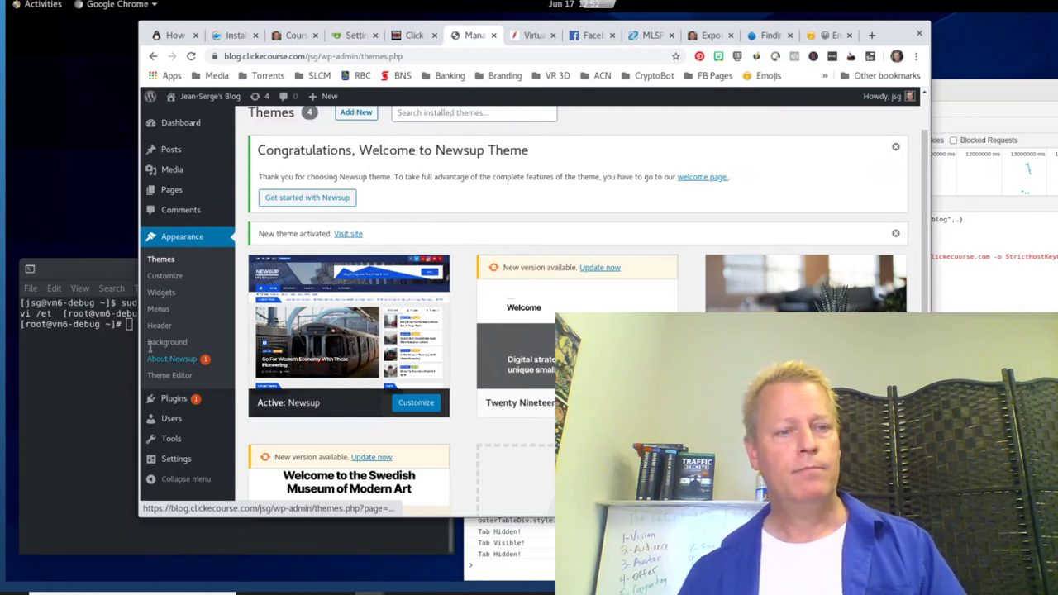
mouse_move(173, 156)
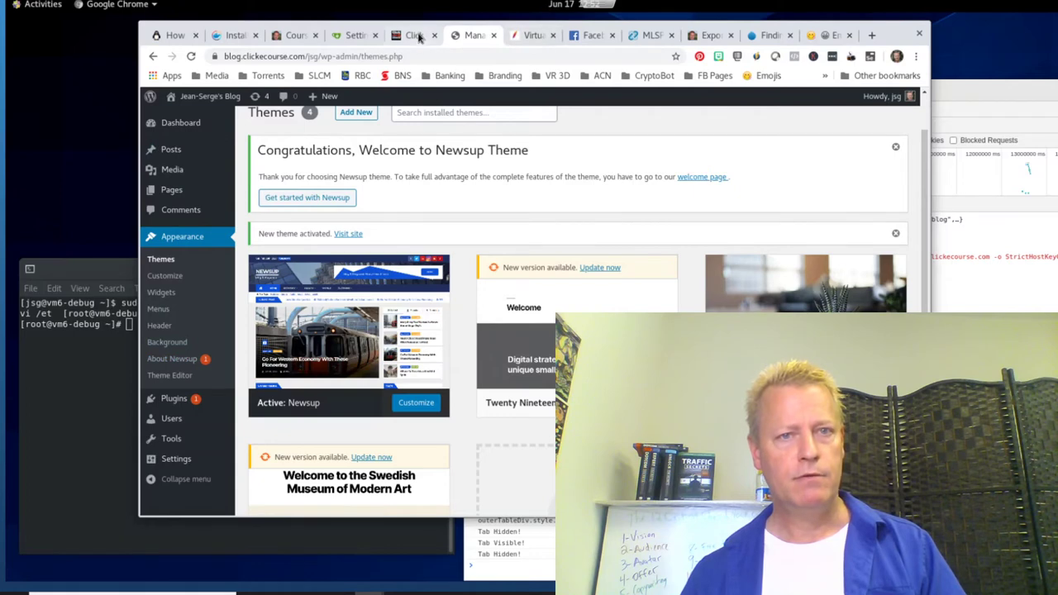
Open the live blog from ClickeCourse to review the Newsup design, then return to Themes.
left_click(417, 34)
left_click(543, 246)
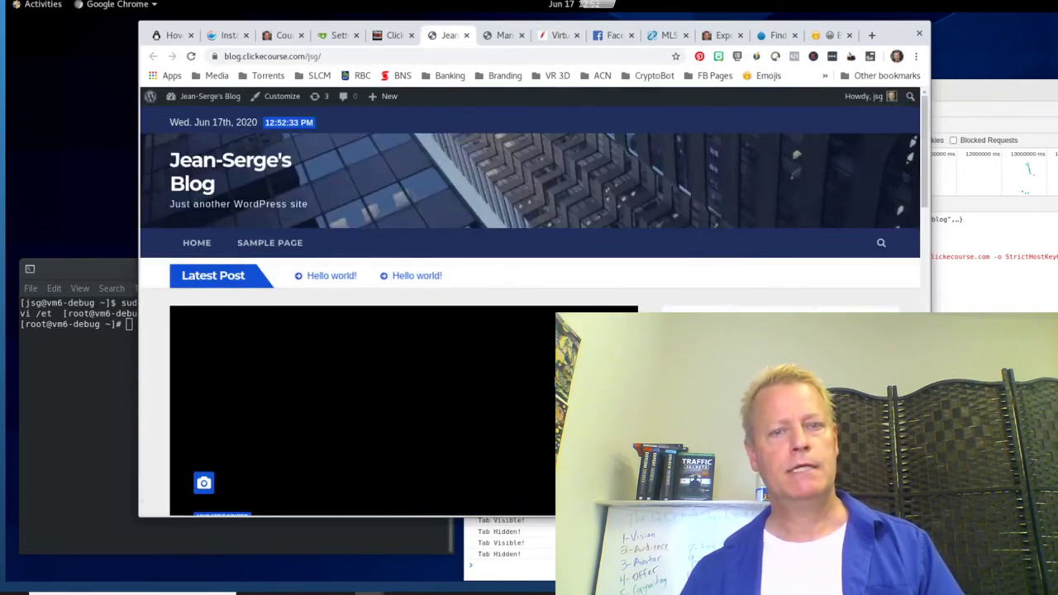
scroll(529, 331, "down", 3)
scroll(528, 330, "up", 3)
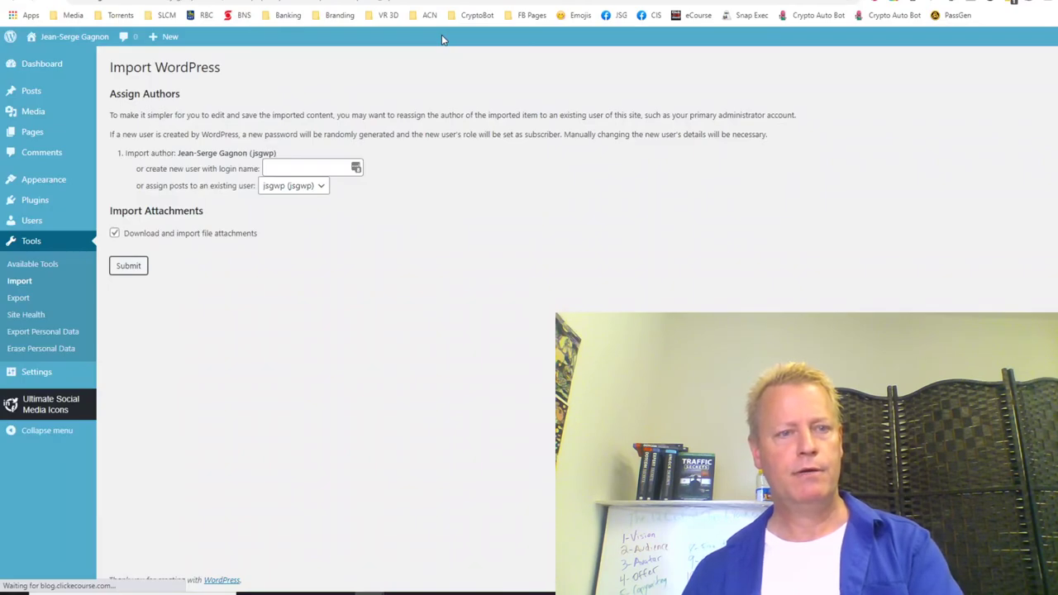
key("alt+Tab")
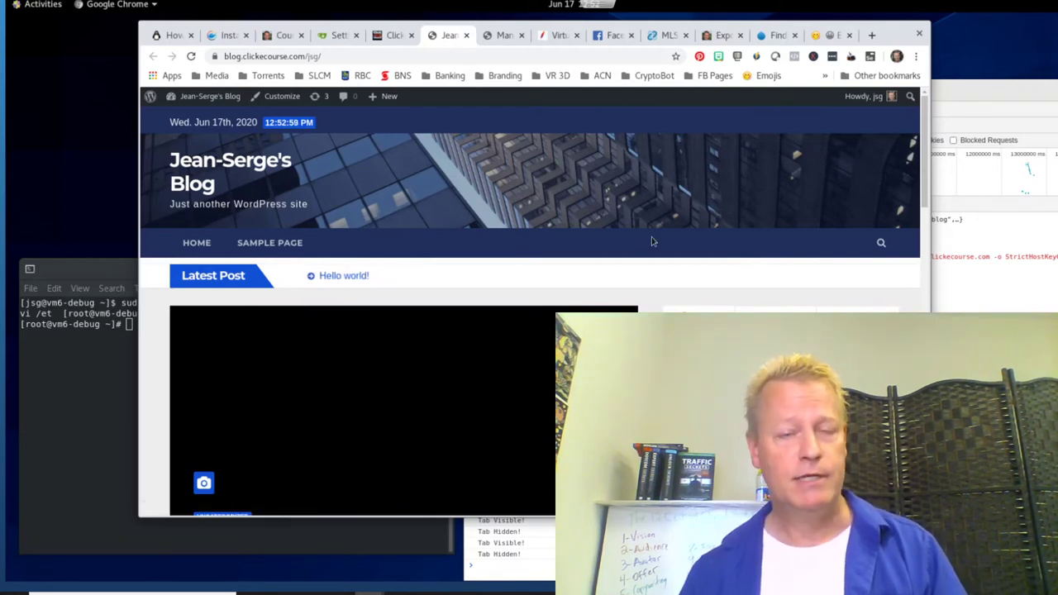
left_click(398, 35)
left_click(501, 34)
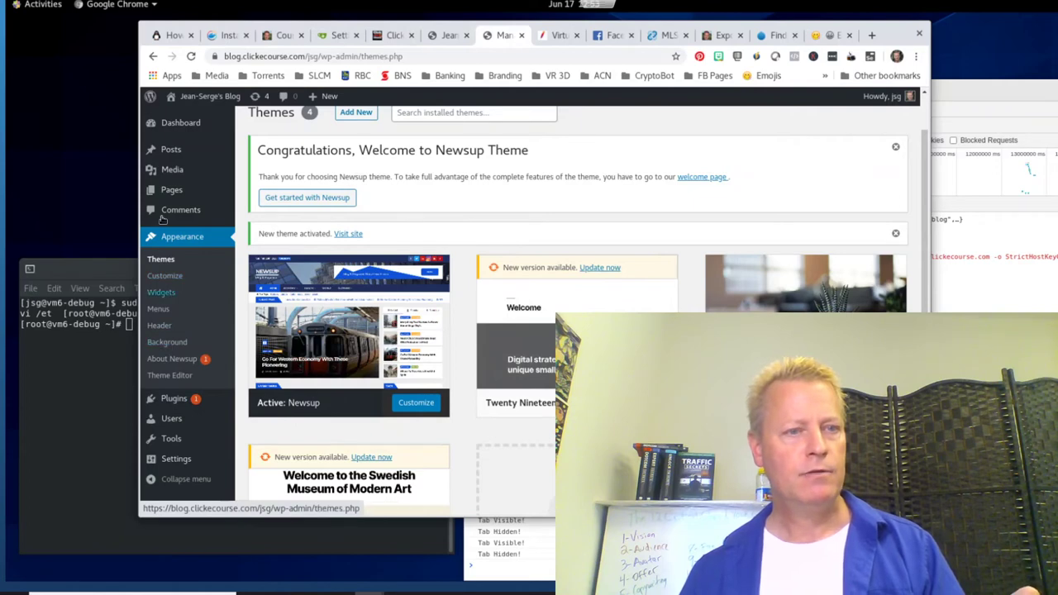
Search plugins for 'seth' and install What Would Seth Godin Do.
left_click(175, 400)
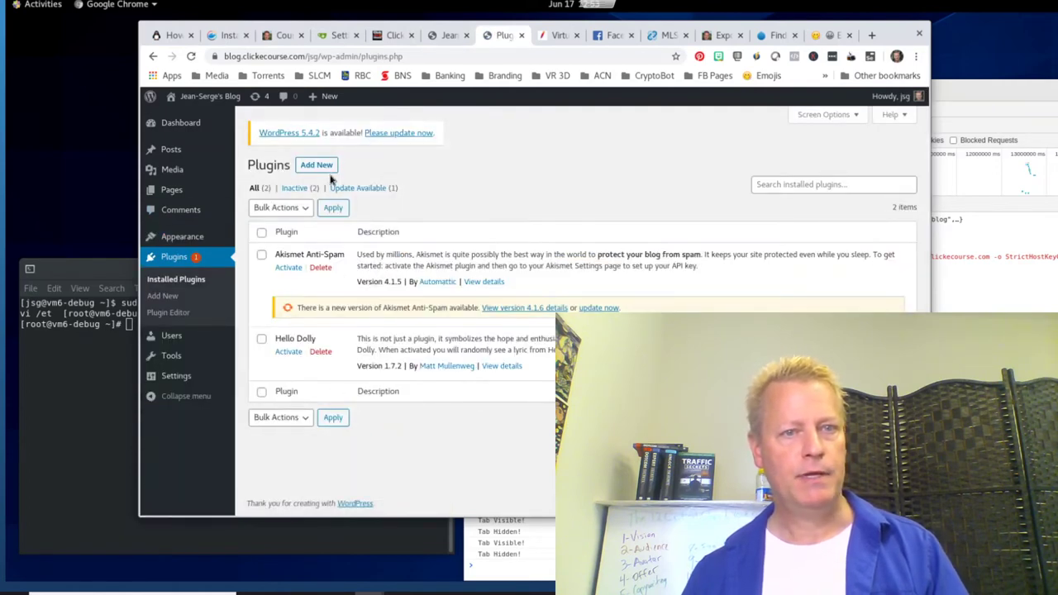
left_click(316, 166)
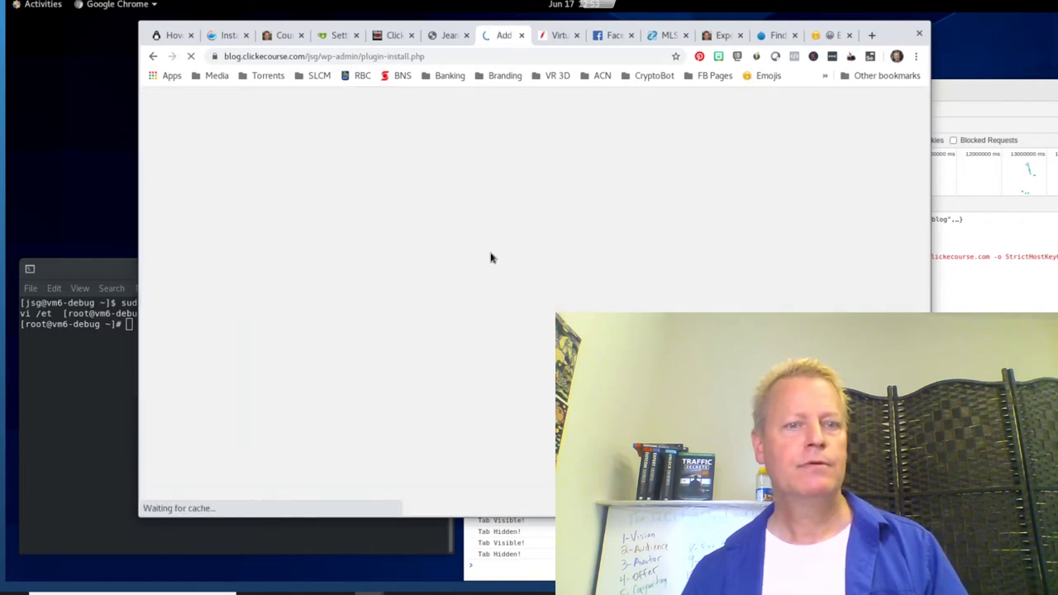
left_click(769, 200)
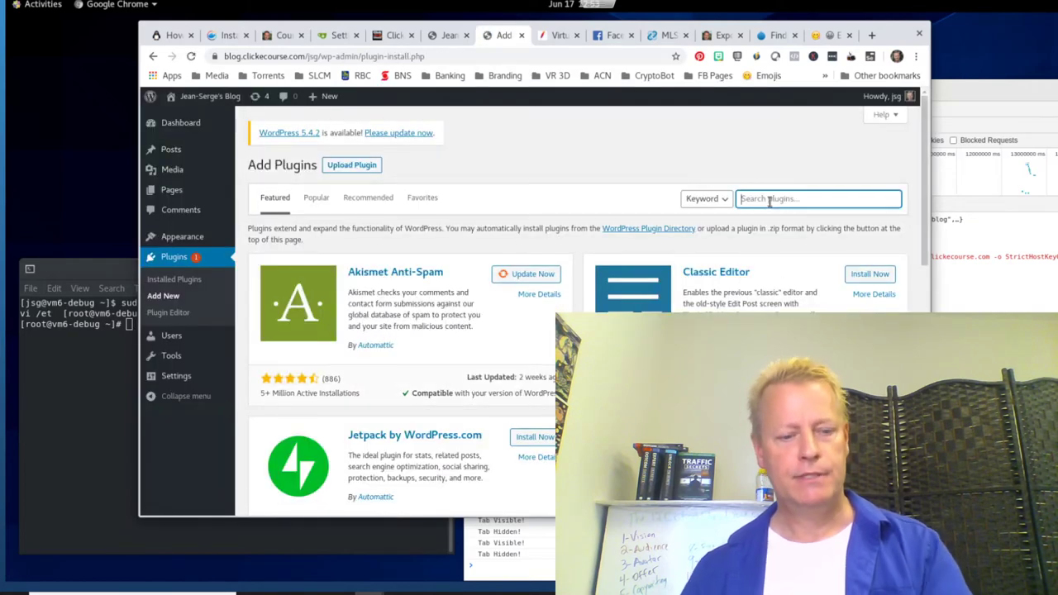
type("seth")
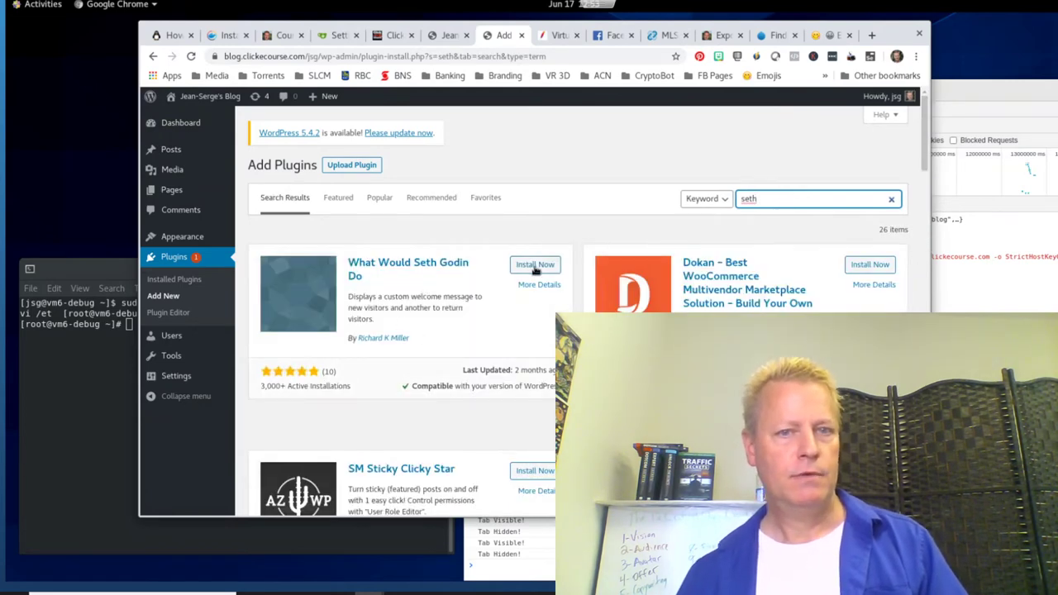
left_click(535, 265)
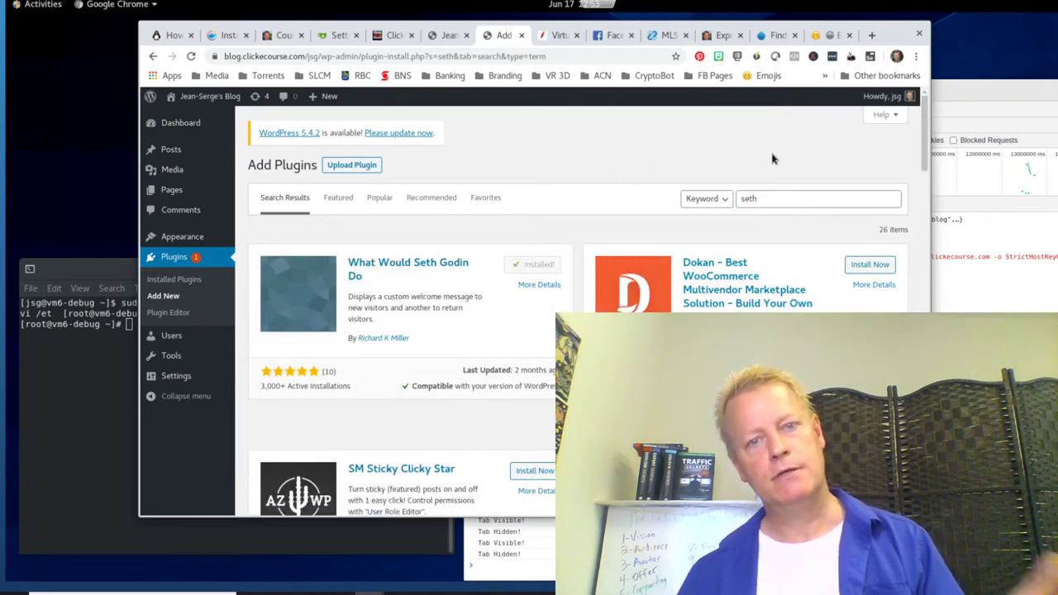
Search 'social share' and install the Social Media Share Buttons plugin.
left_click(769, 199)
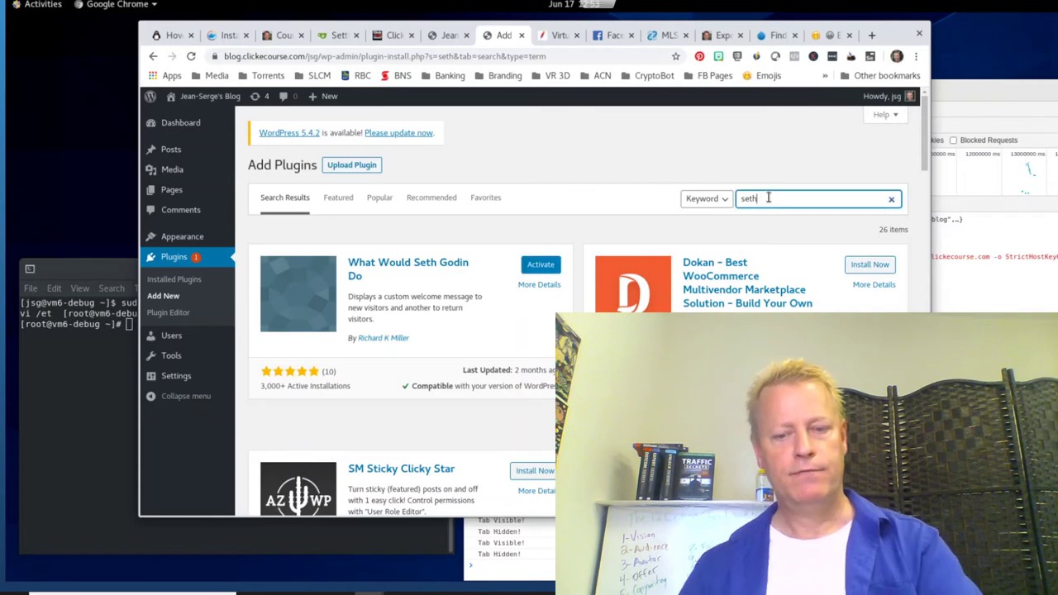
key("BackSpace")
key("BackSpace")
key("BackSpace")
key("BackSpace")
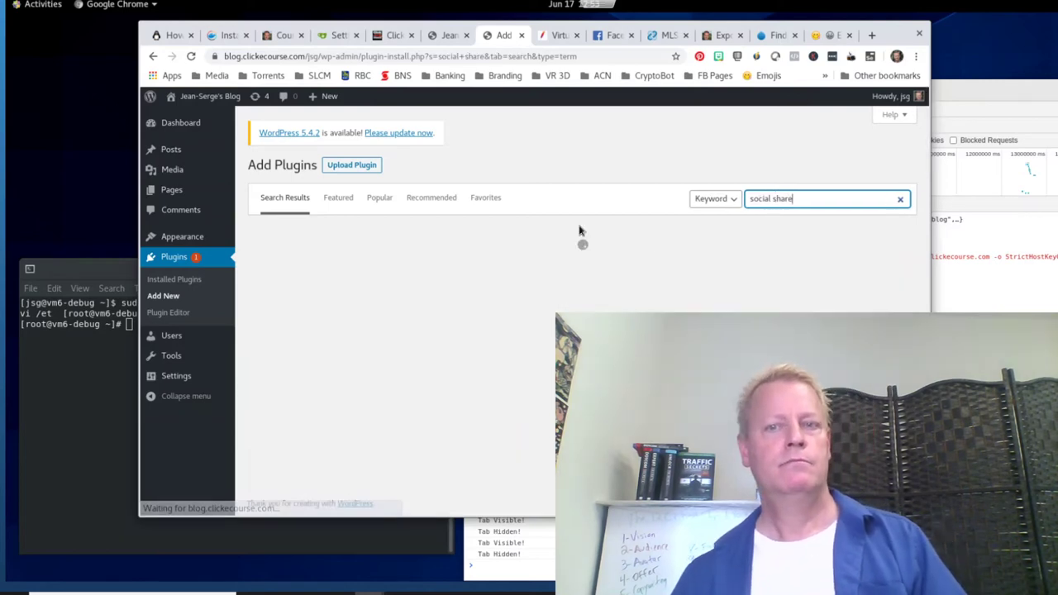
left_click(536, 266)
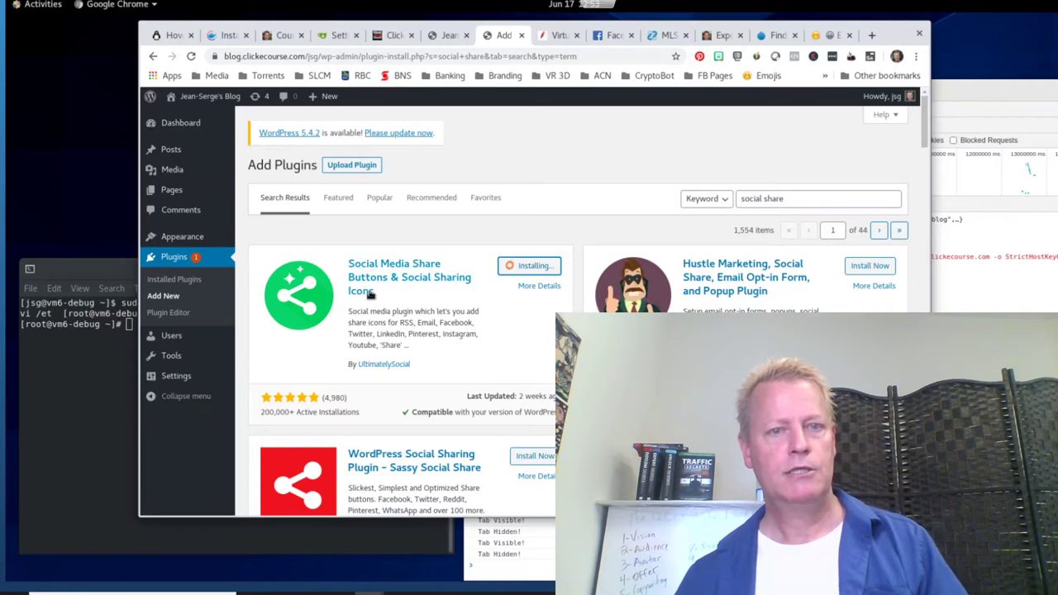
scroll(496, 355, "down", 1)
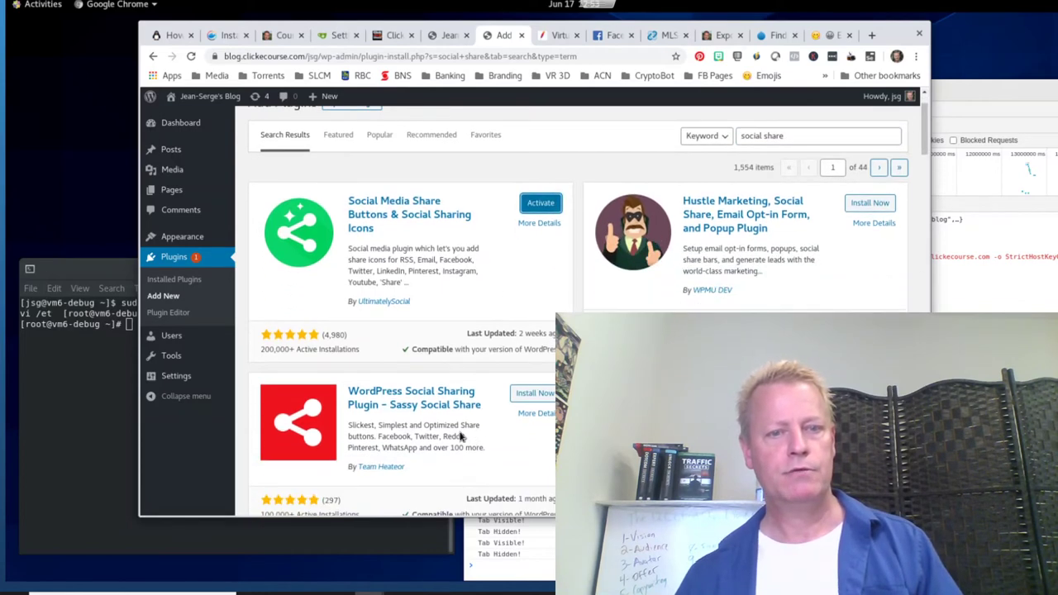
scroll(443, 417, "down", 3)
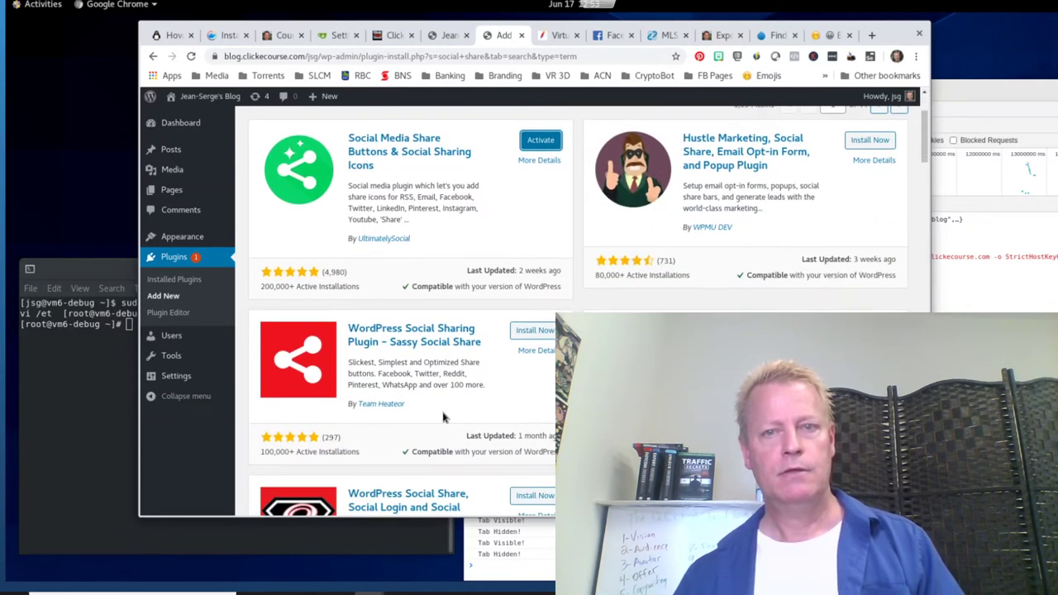
scroll(444, 415, "down", 6)
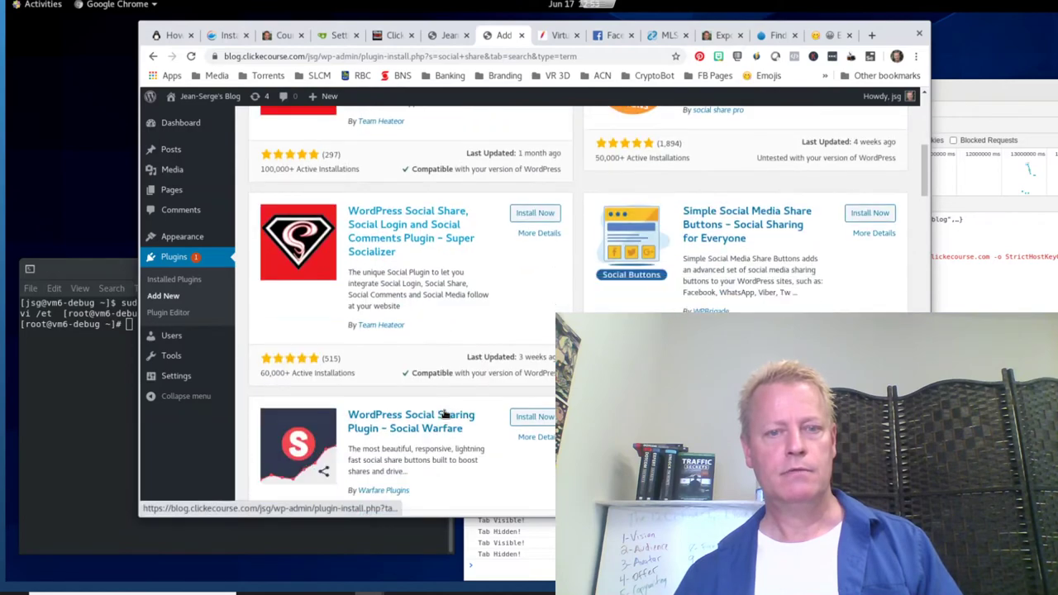
scroll(444, 416, "up", 10)
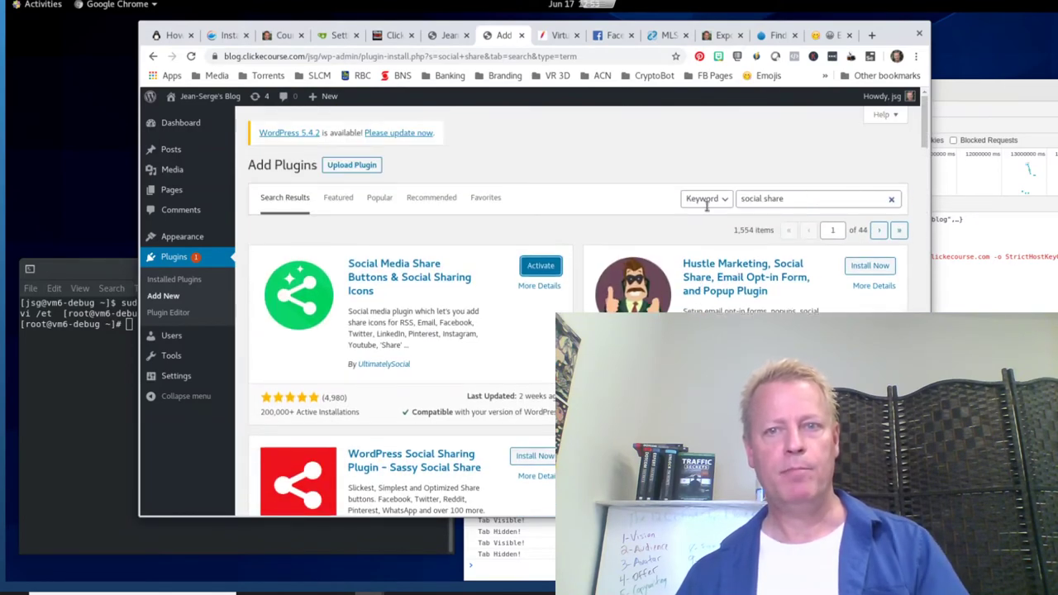
Search 'popup', browse the results and install the Popup Builder plugin.
left_click(800, 200)
key("BackSpace")
key("BackSpace")
key("BackSpace")
key("BackSpace")
key("BackSpace")
key("BackSpace")
key("BackSpace")
key("BackSpace")
key("BackSpace")
key("BackSpace")
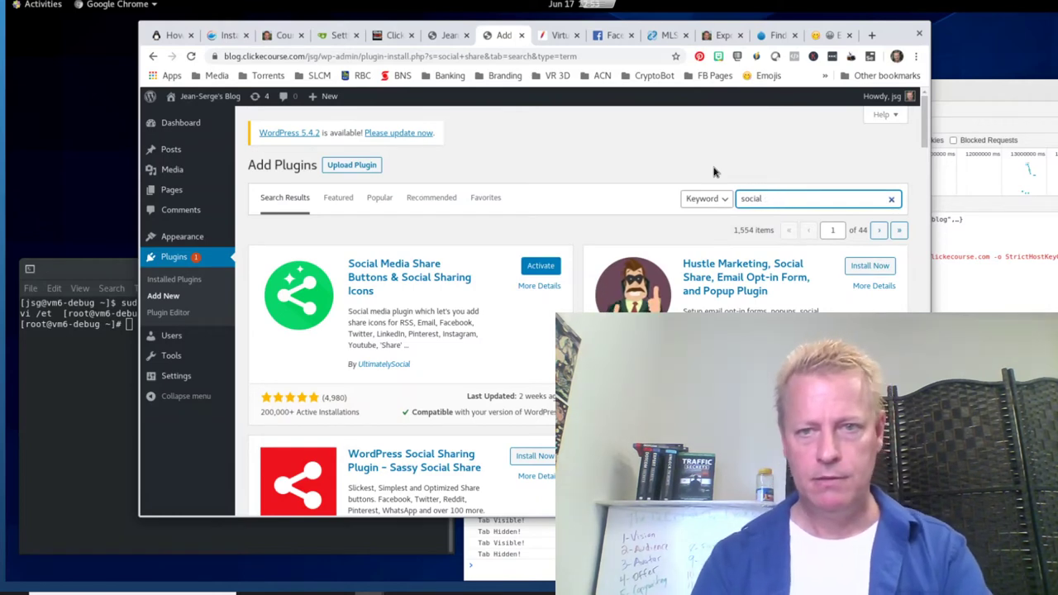
type("popup")
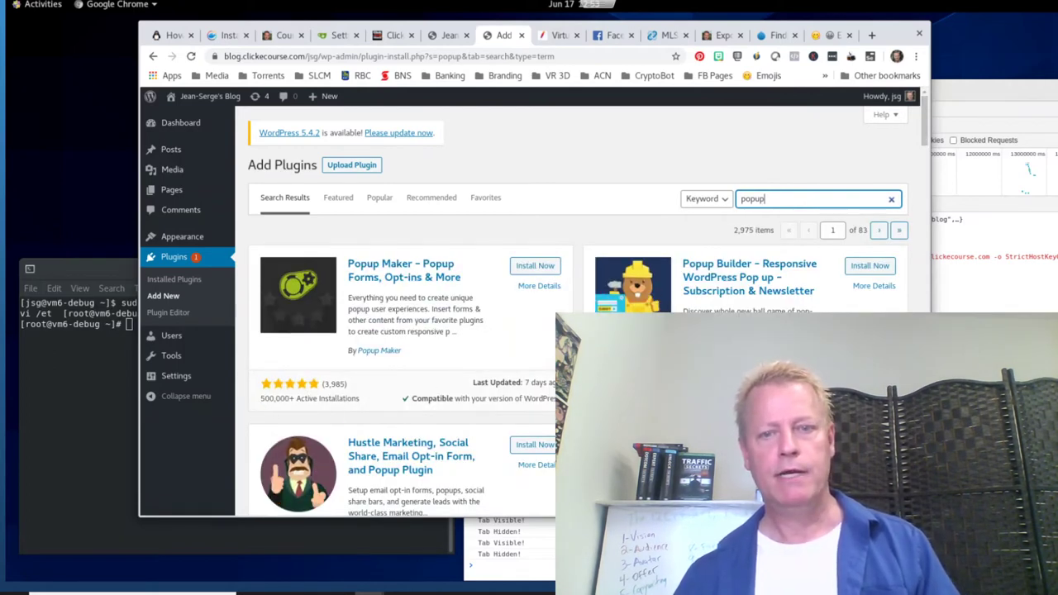
scroll(578, 311, "down", 1)
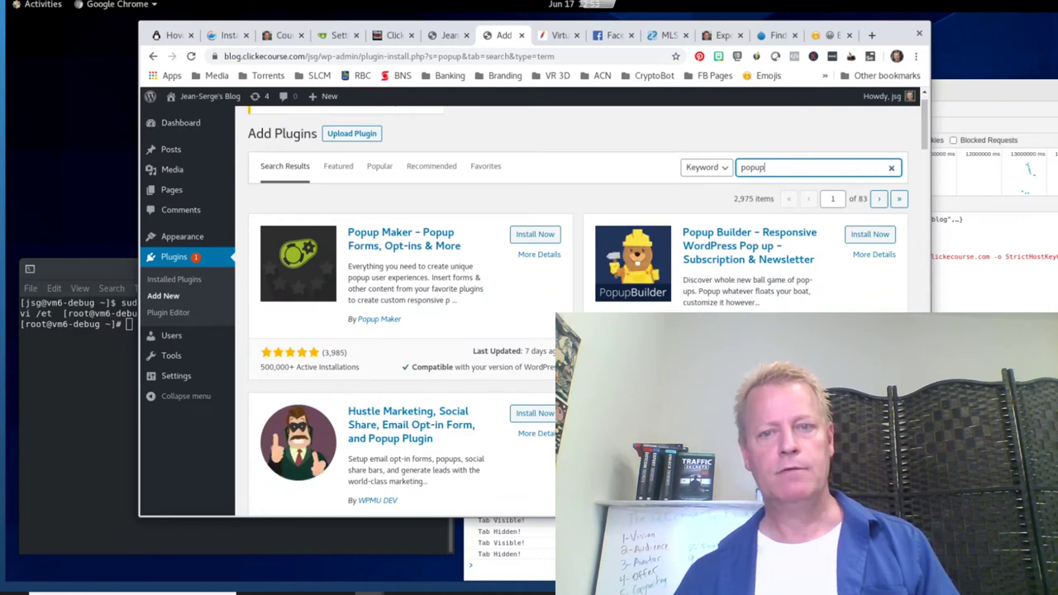
scroll(578, 310, "down", 2)
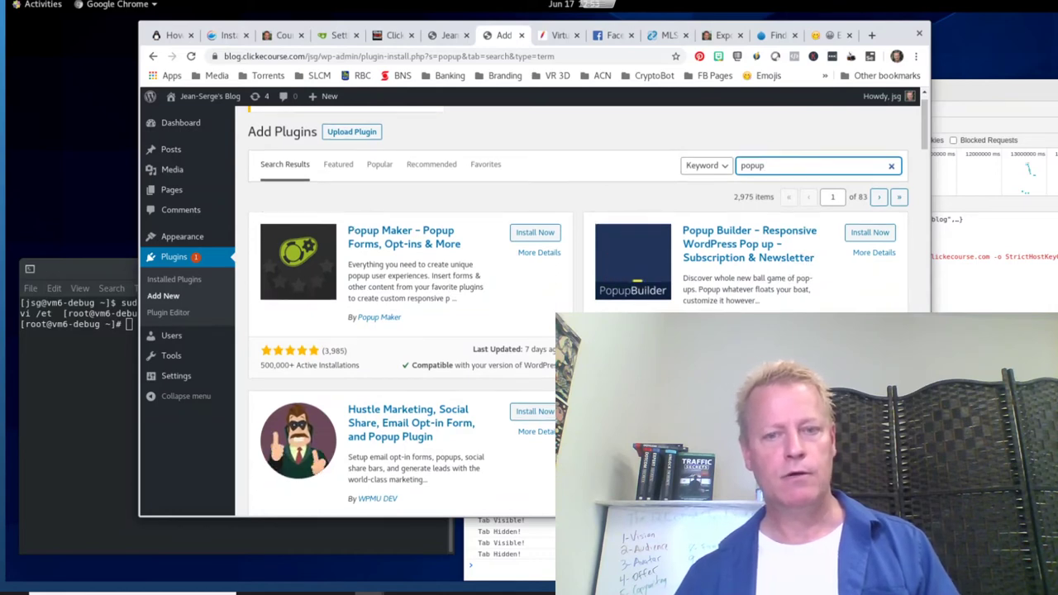
scroll(578, 311, "up", 3)
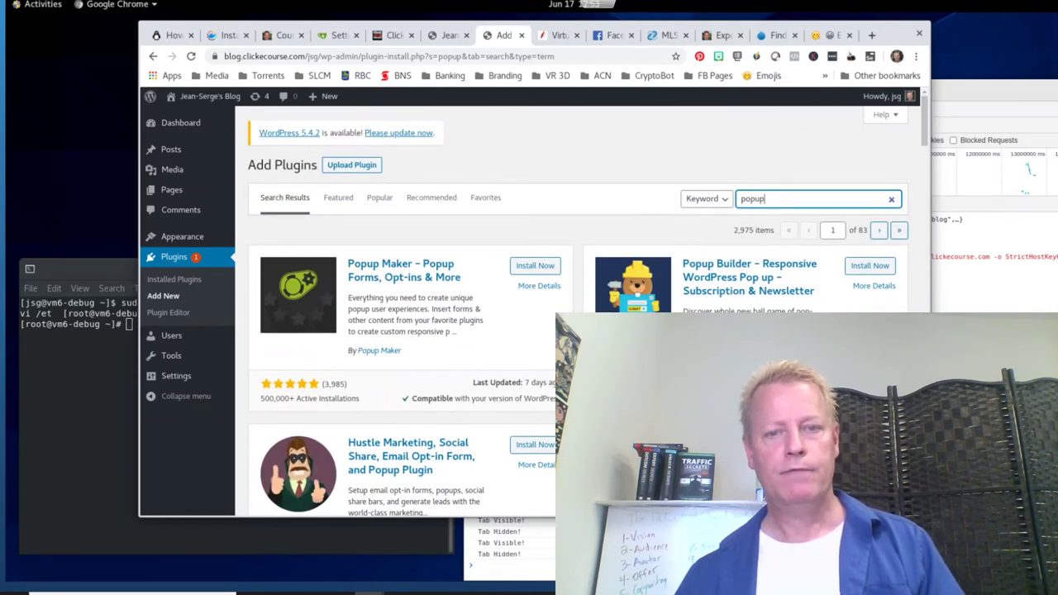
scroll(579, 311, "down", 3)
scroll(579, 311, "down", 5)
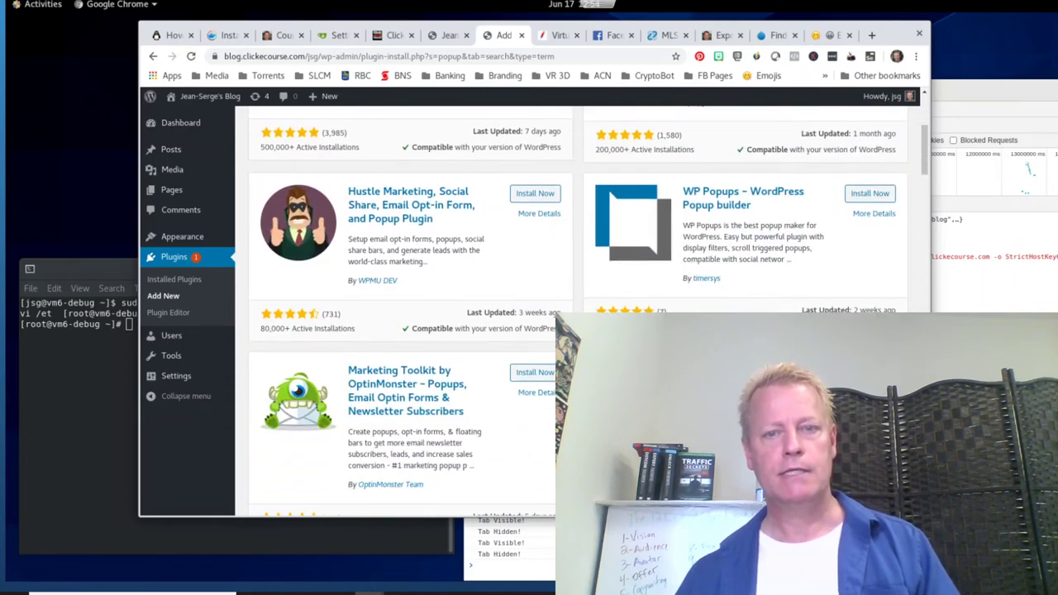
scroll(579, 311, "down", 3)
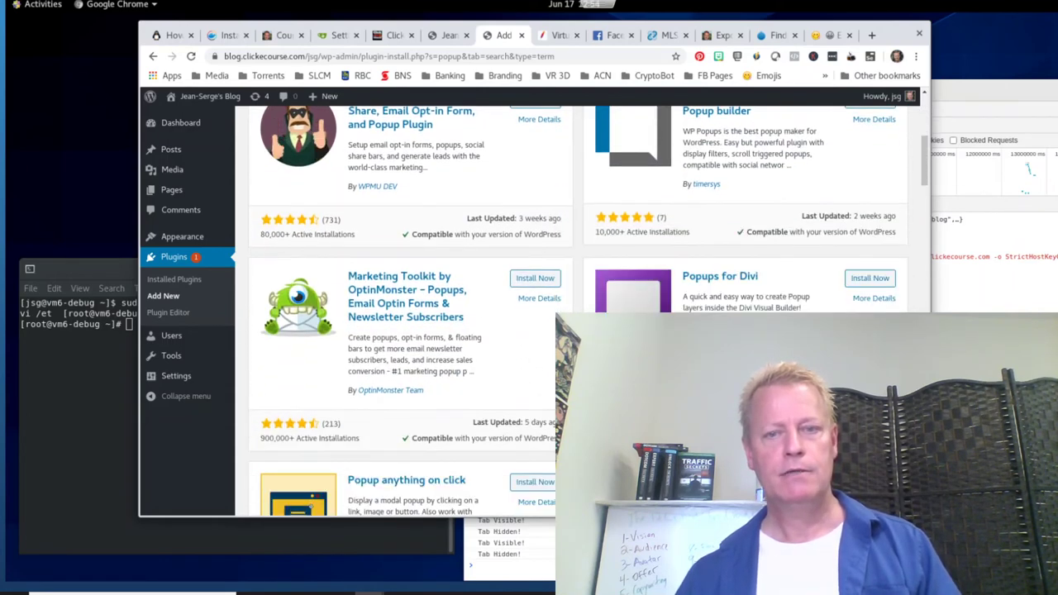
scroll(578, 310, "down", 5)
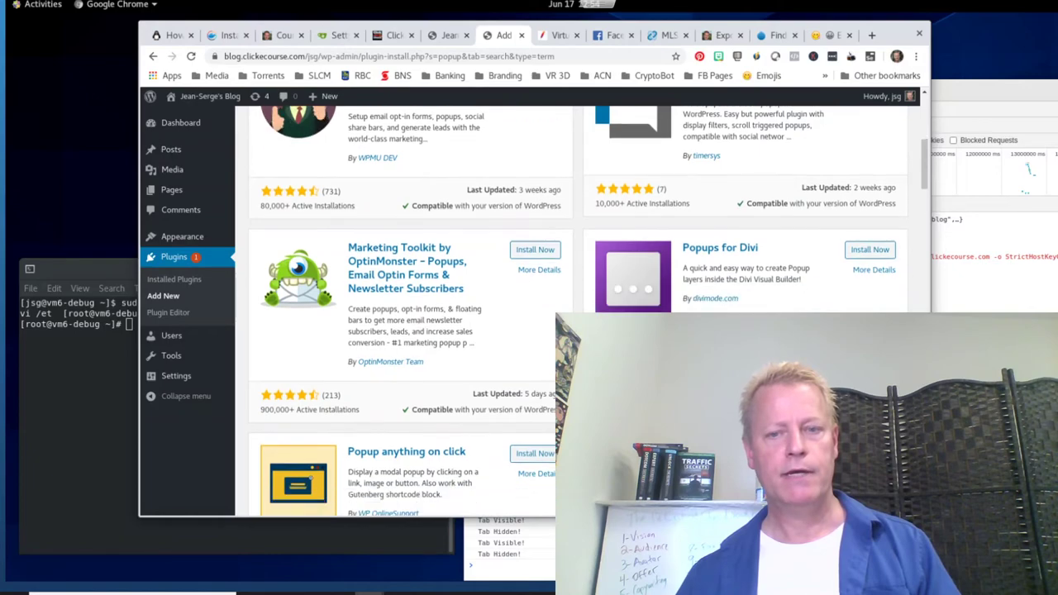
scroll(459, 450, "down", 10)
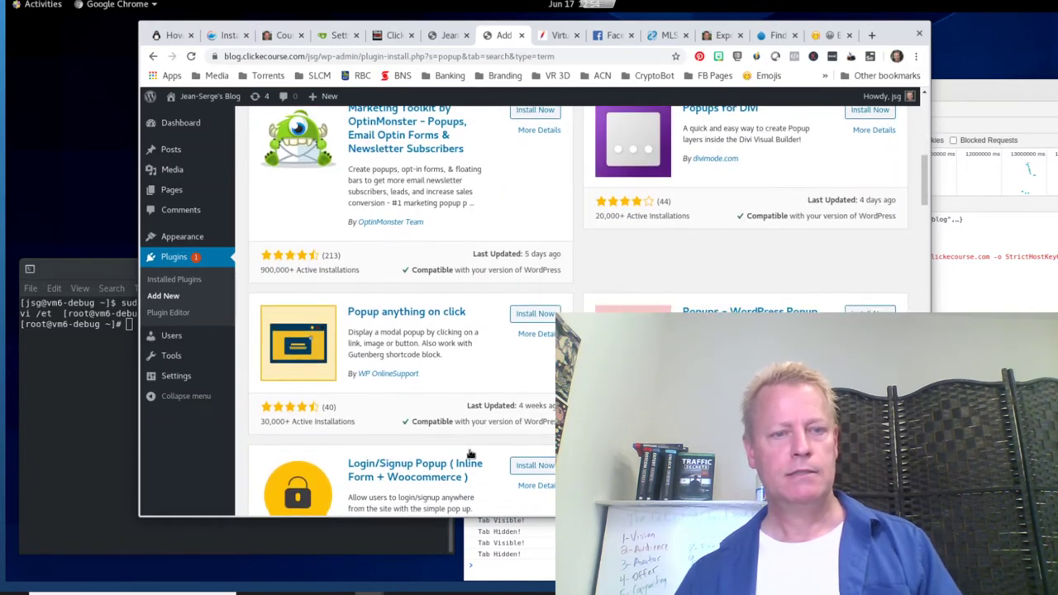
scroll(458, 450, "down", 12)
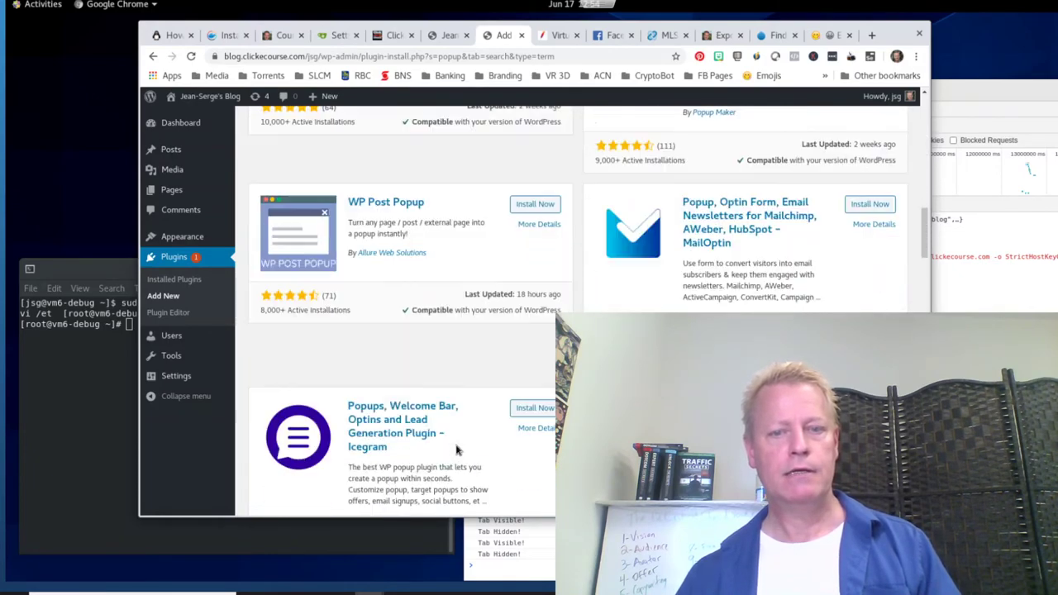
scroll(455, 446, "down", 4)
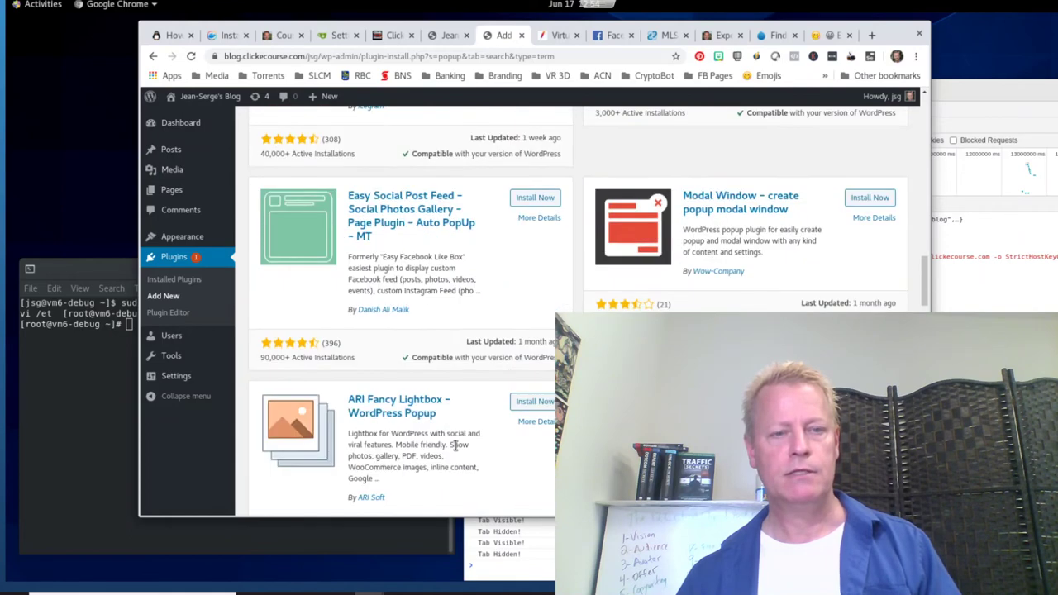
scroll(455, 445, "down", 5)
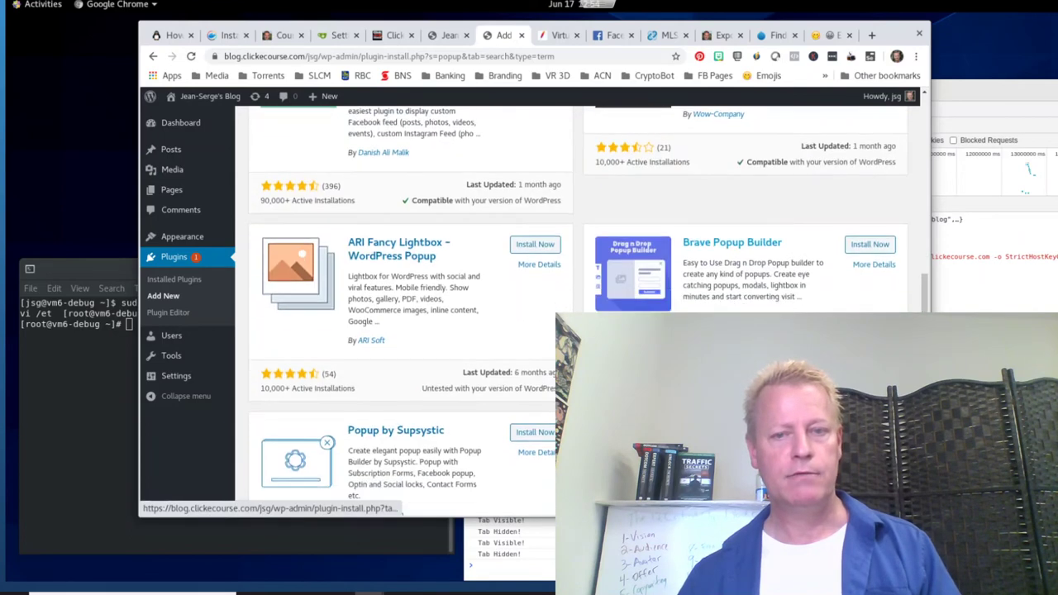
scroll(456, 446, "down", 4)
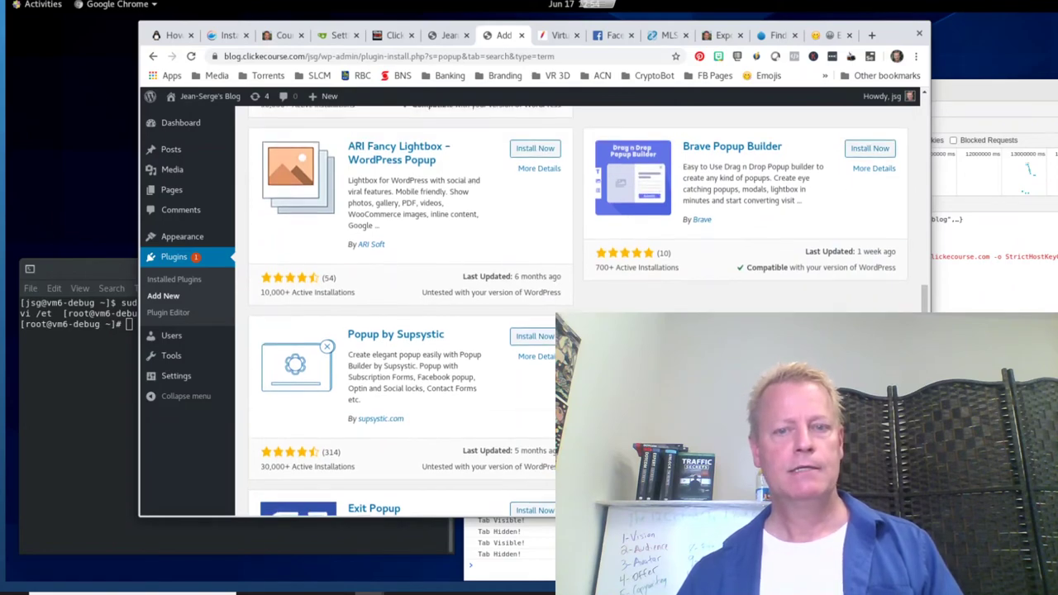
scroll(620, 153, "up", 10)
scroll(775, 293, "up", 10)
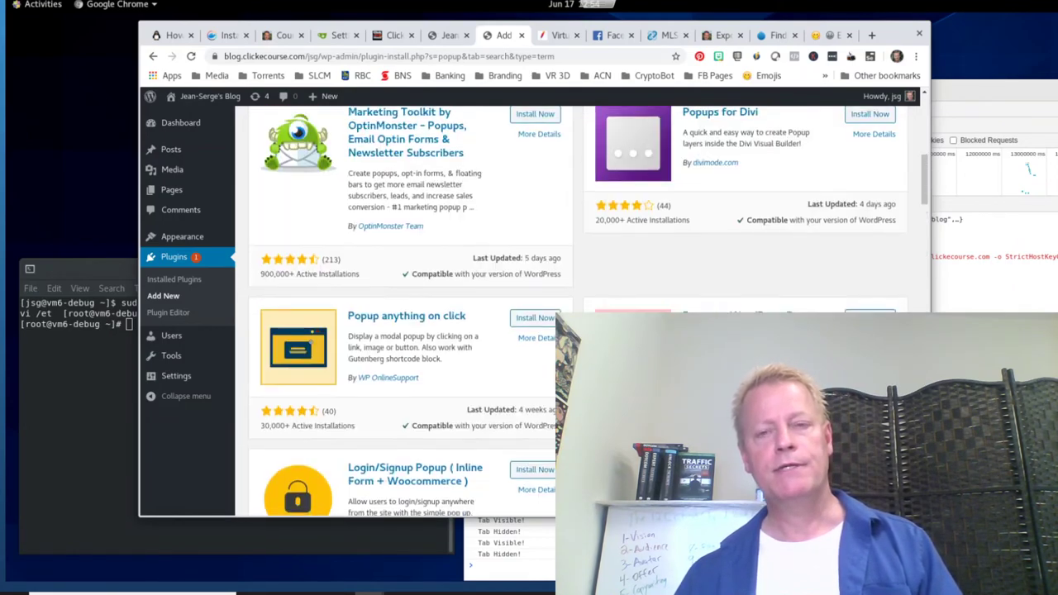
scroll(775, 292, "up", 2)
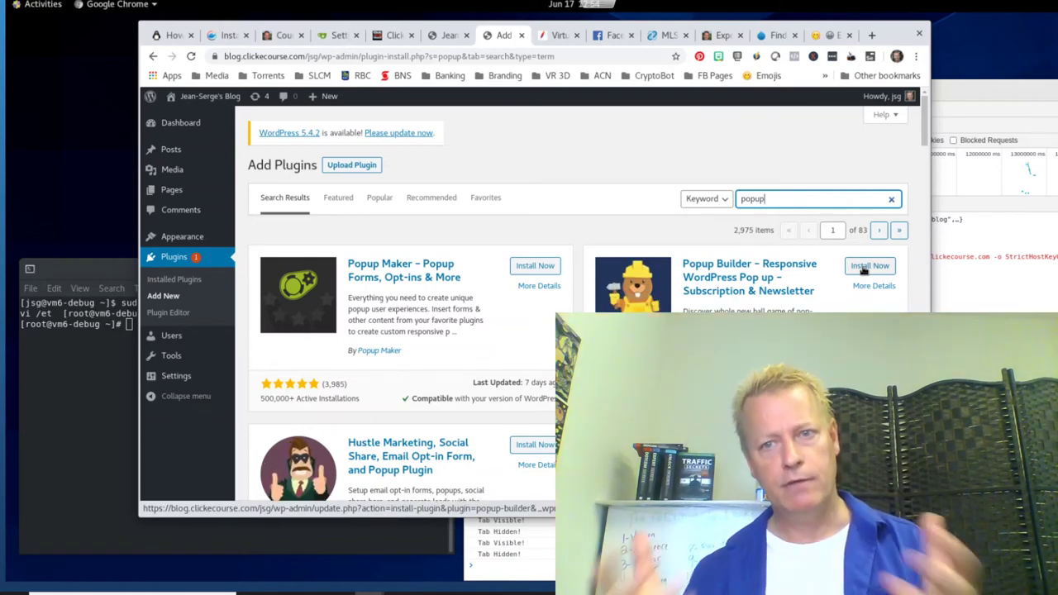
left_click(862, 269)
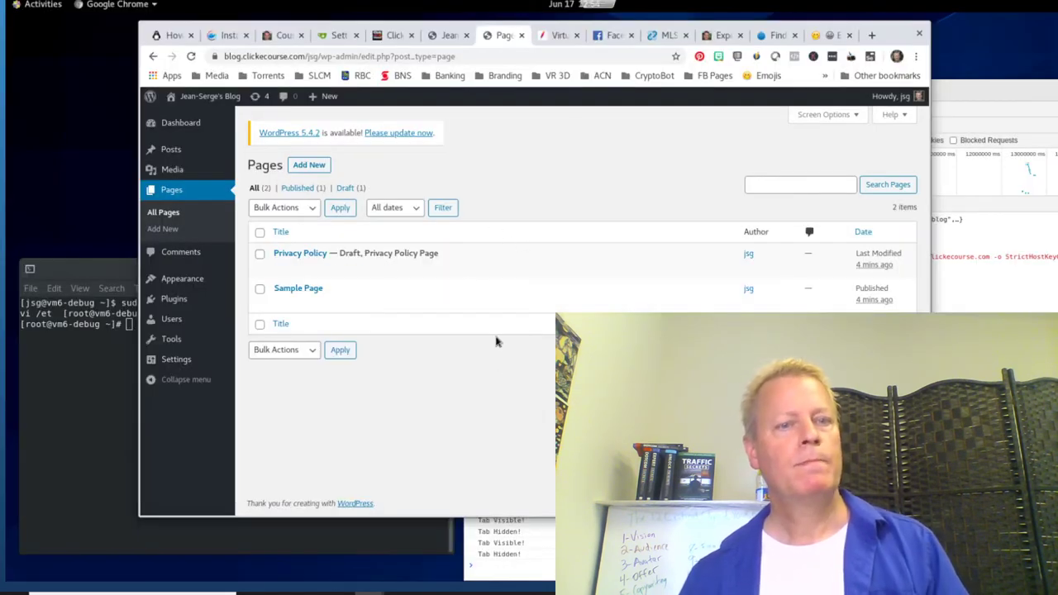
Trash Sample Page, Privacy Policy and the 'Hello world!' post, then begin a new post.
left_click(345, 303)
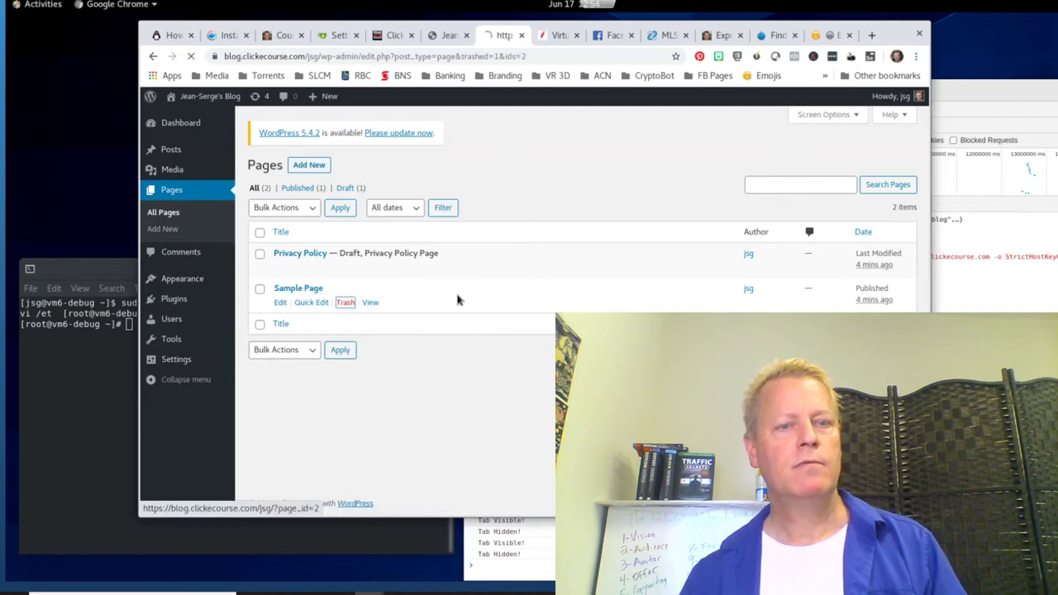
left_click(346, 303)
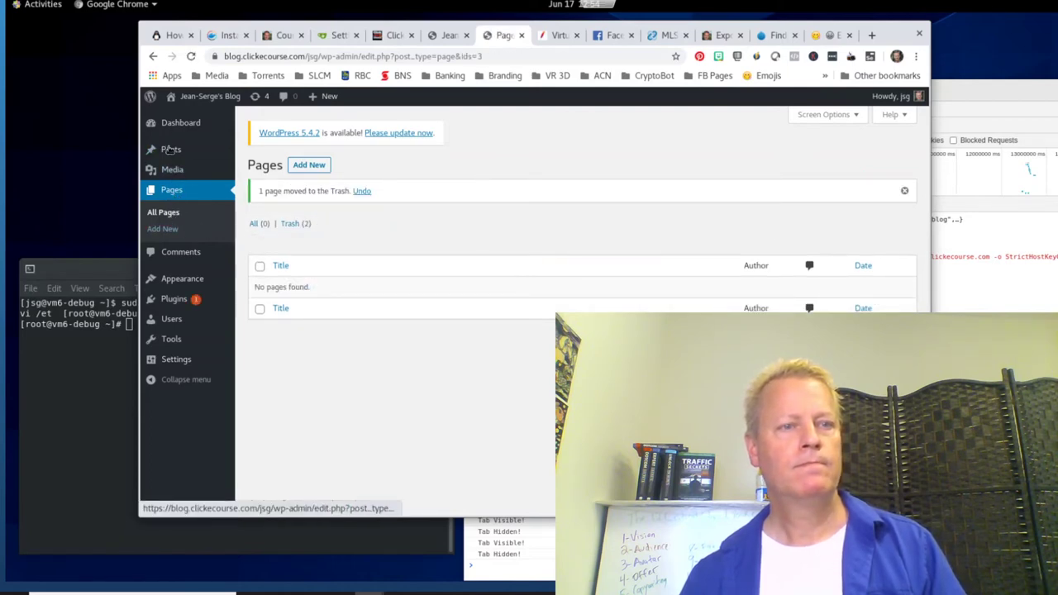
left_click(194, 150)
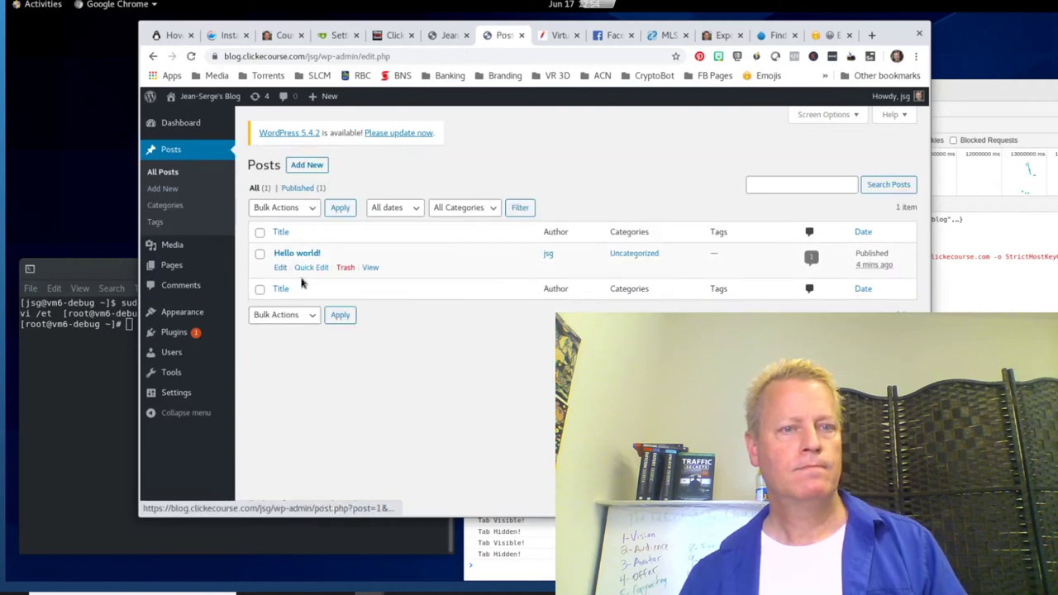
left_click(344, 268)
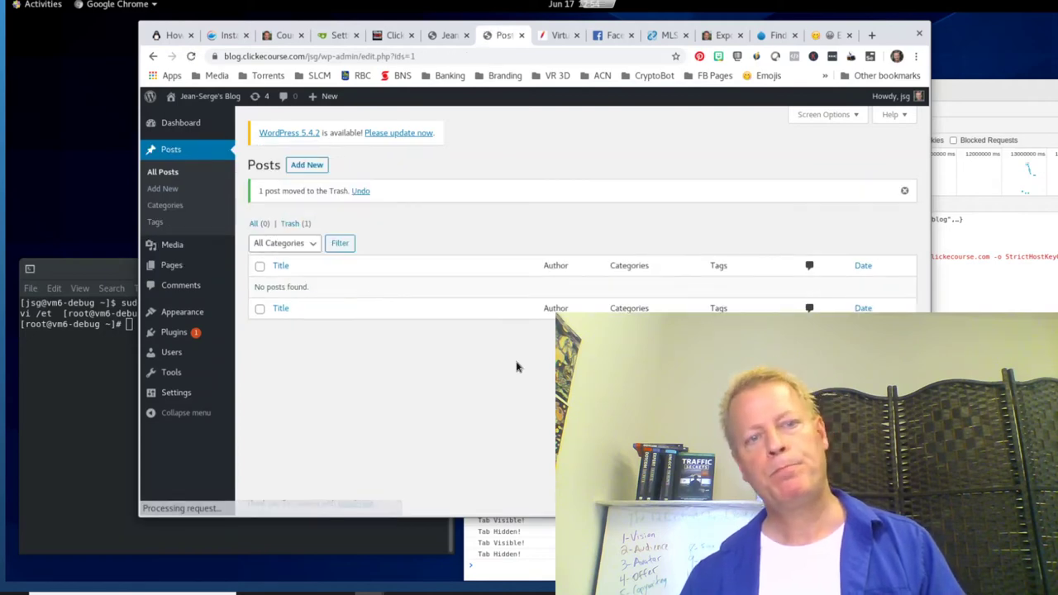
left_click(301, 166)
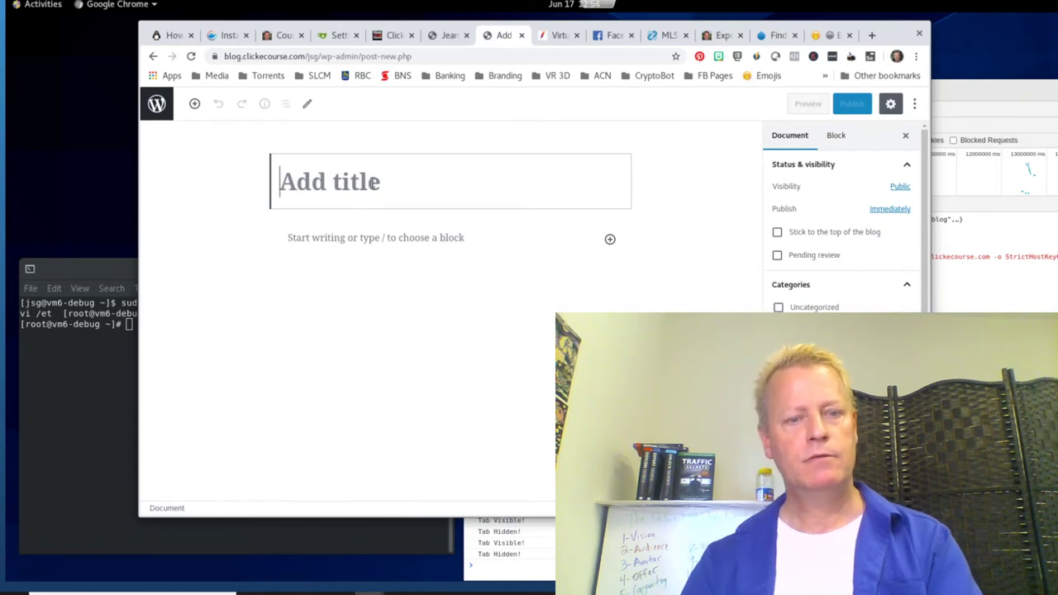
Publish the post 'Blog 1' with a short body paragraph.
type("Blog 1")
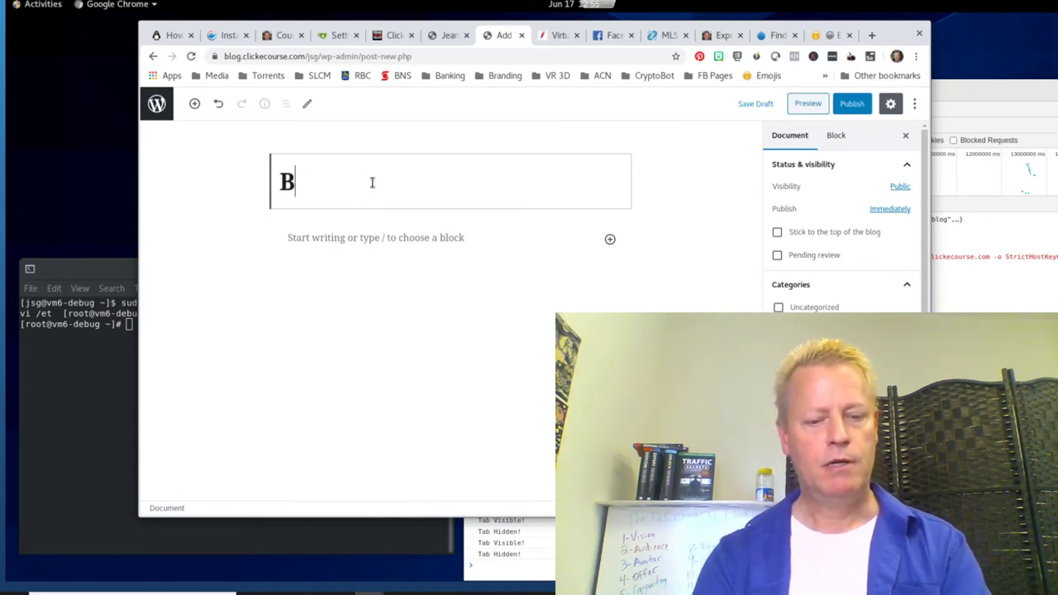
left_click(386, 240)
type("Welcome")
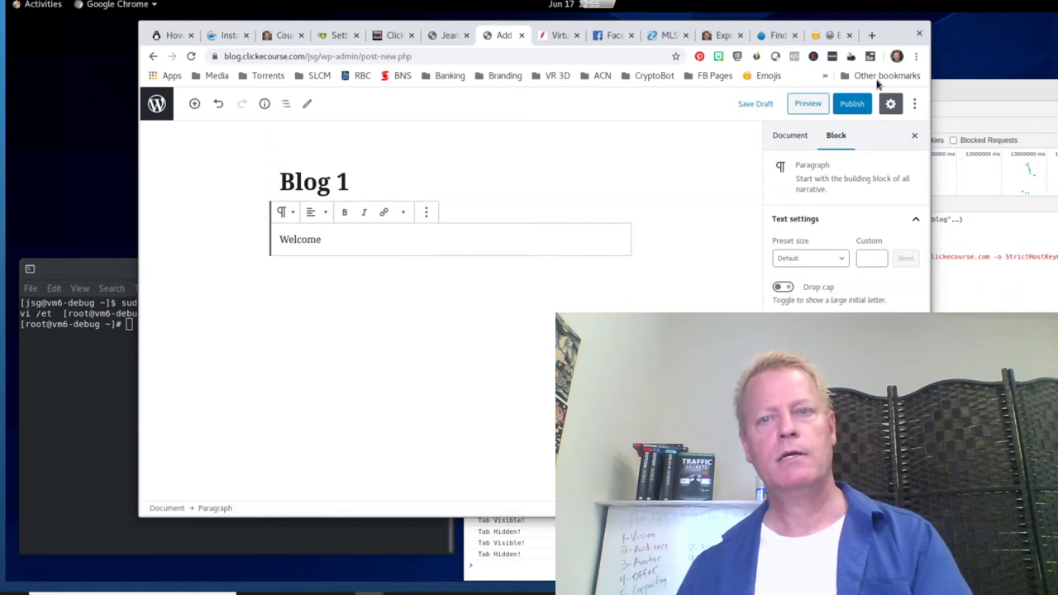
left_click(862, 104)
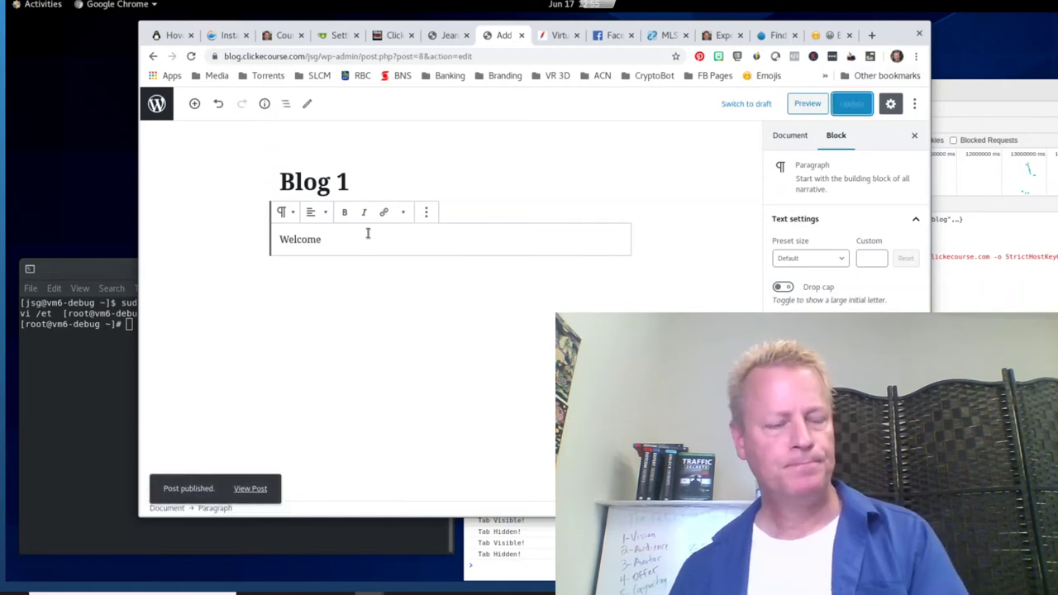
left_click(157, 104)
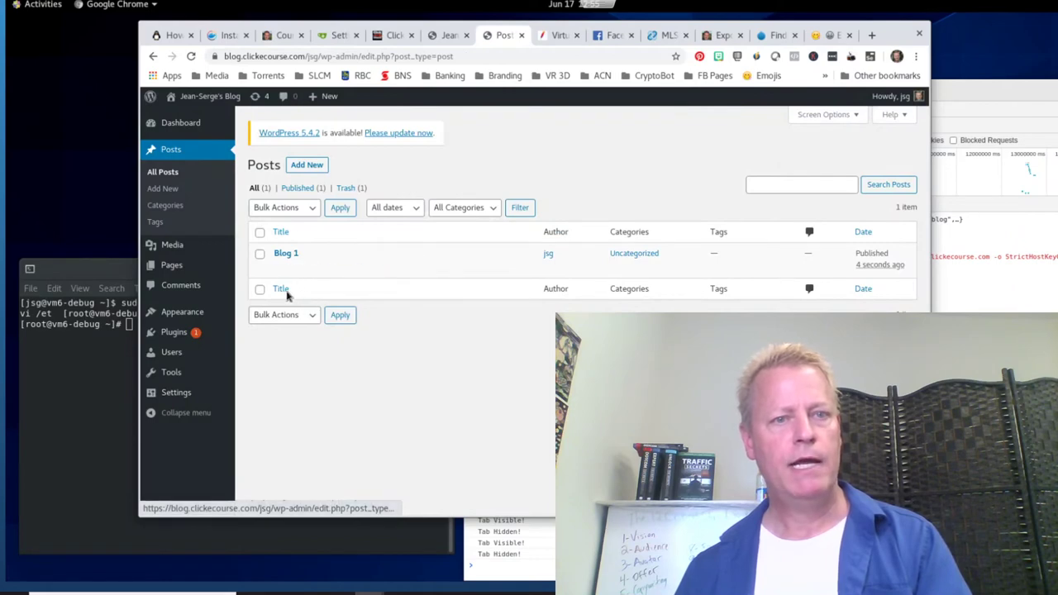
Create and publish 'Blog 2' with a short body paragraph.
left_click(307, 164)
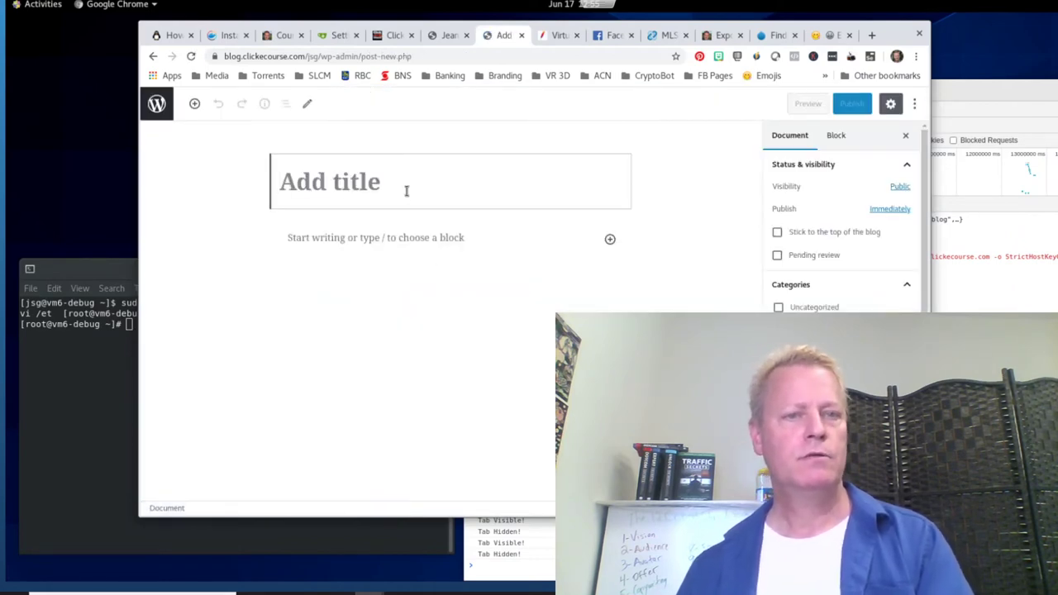
type("Blog ")
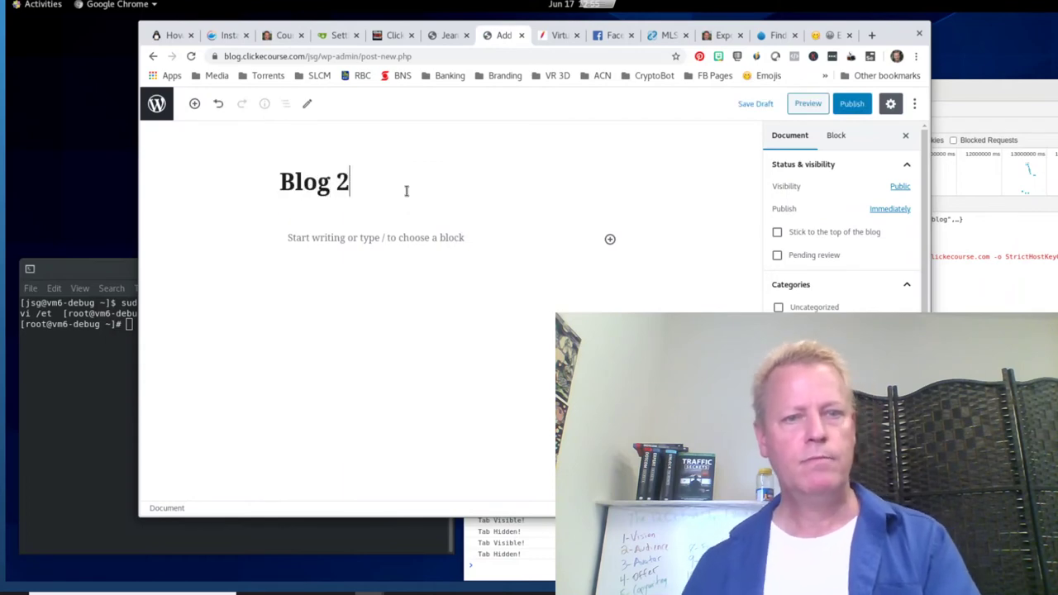
type("2")
left_click(383, 240)
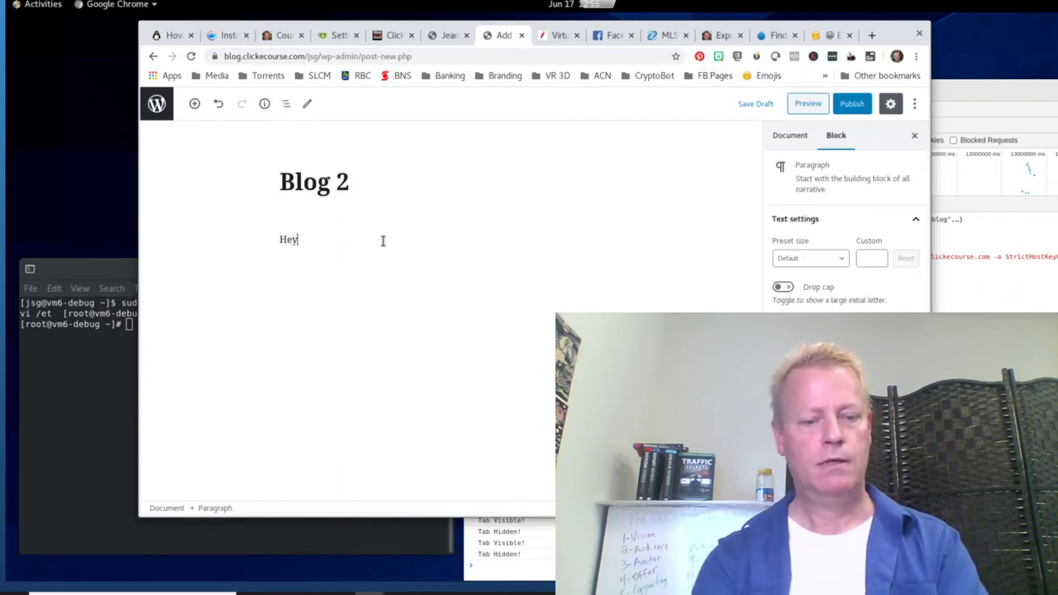
left_click(859, 103)
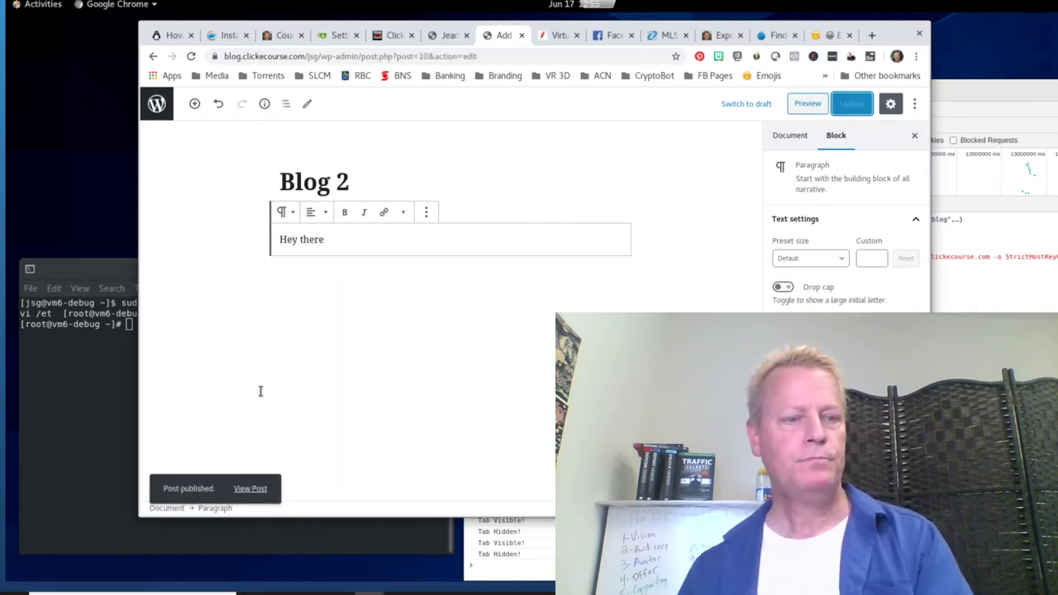
left_click(147, 101)
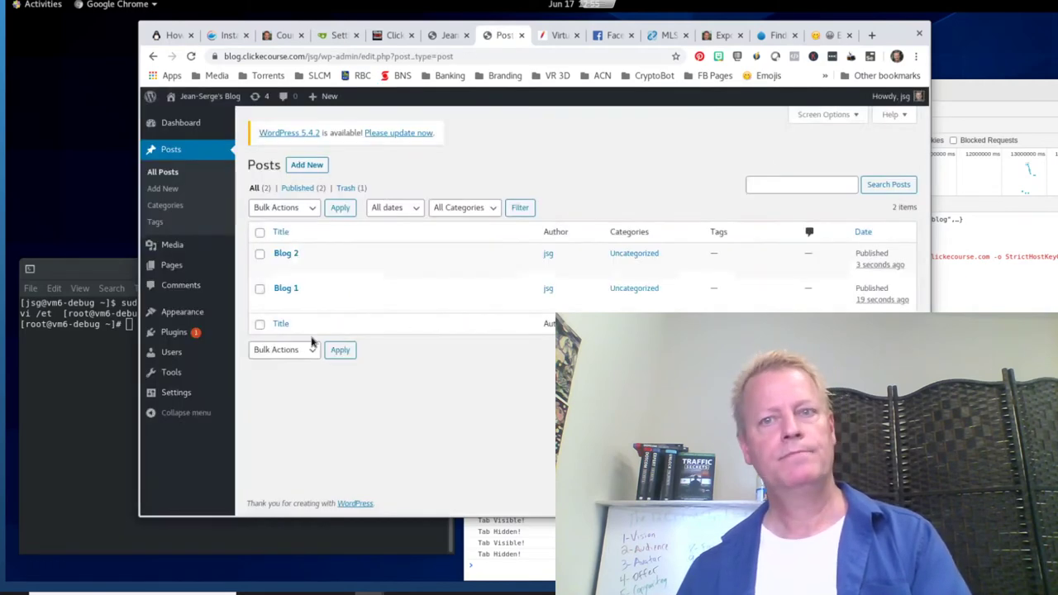
Create and publish 'Blog 3', then view the blog's front page.
left_click(309, 166)
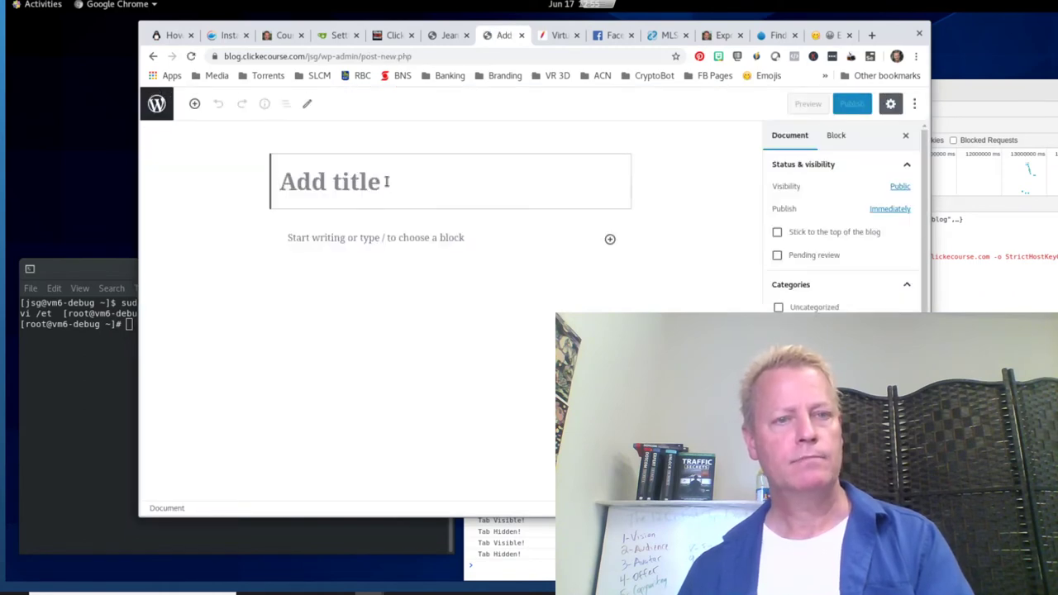
type("Blog 3")
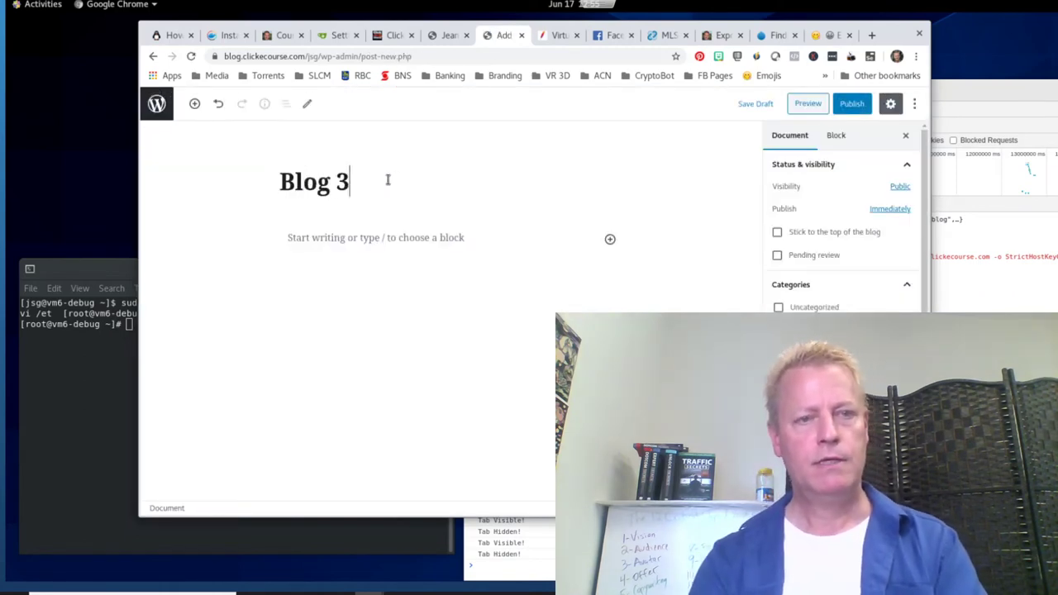
key("Return")
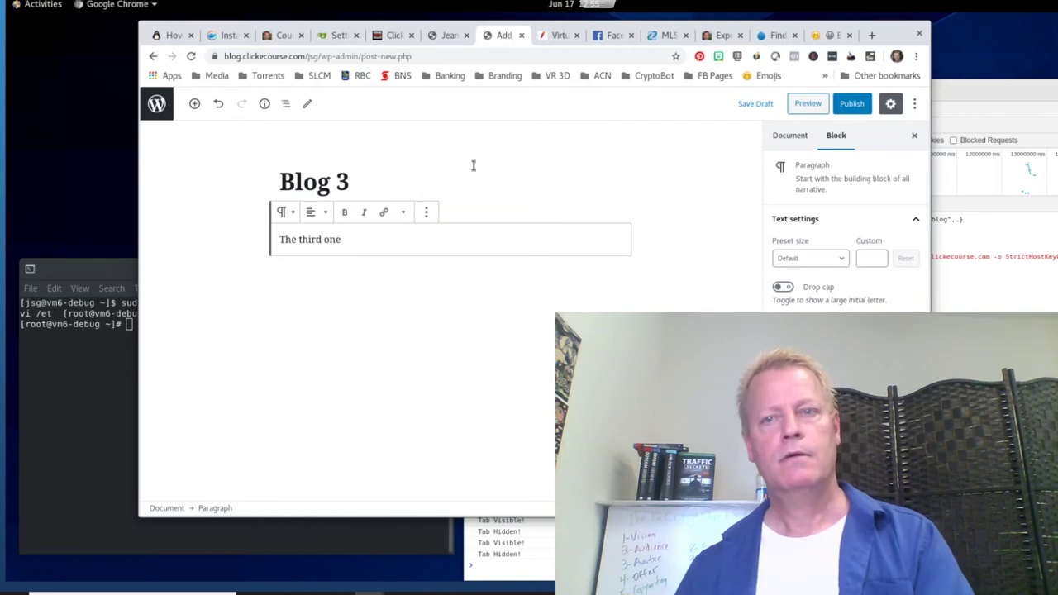
left_click(851, 103)
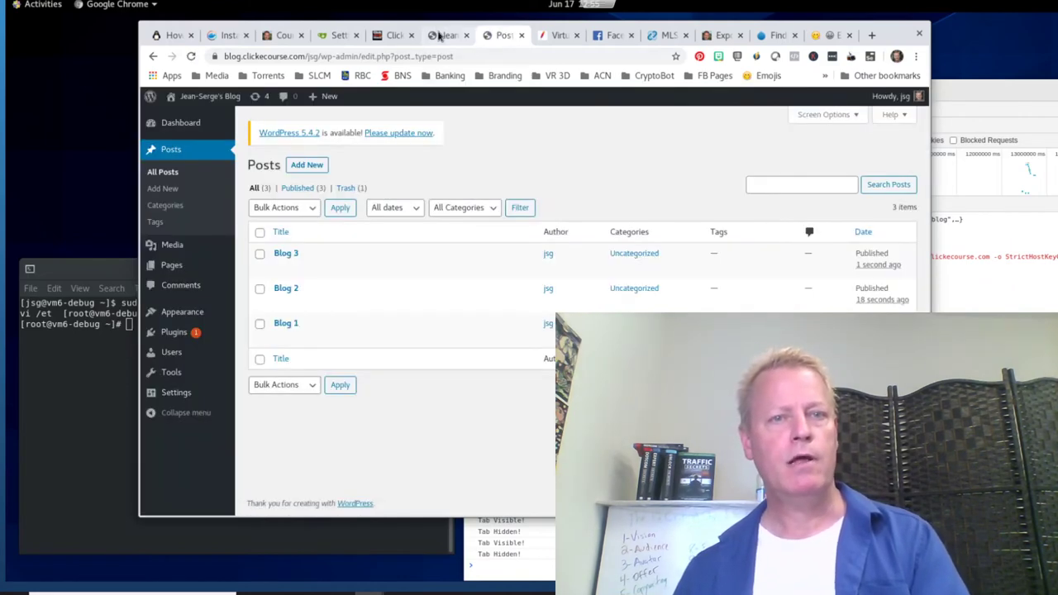
left_click(446, 35)
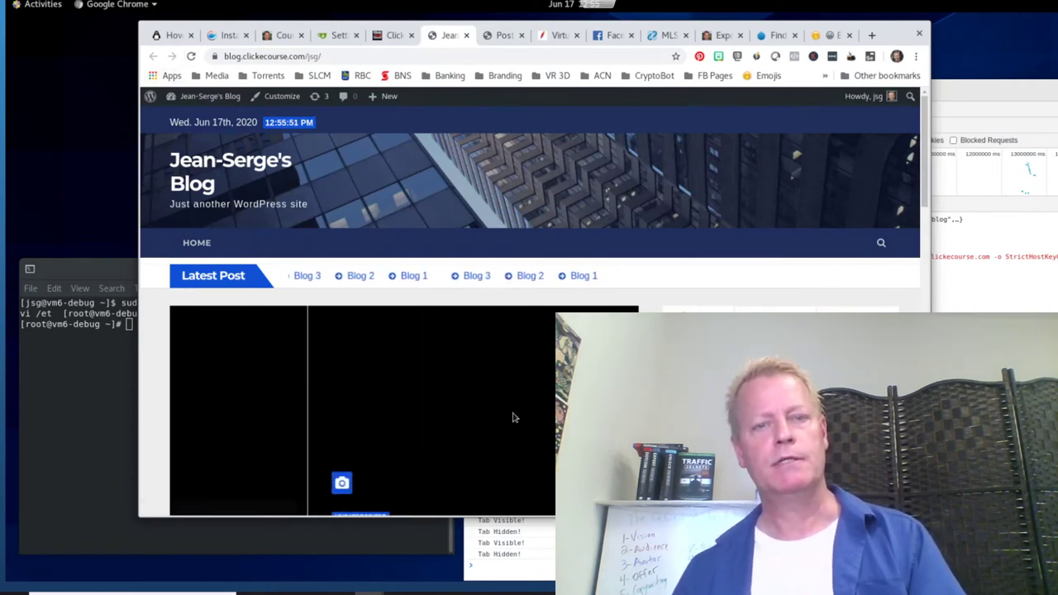
Scroll the front page to confirm Blog 1, 2 and 3 appear, then return to Posts.
scroll(350, 368, "down", 2)
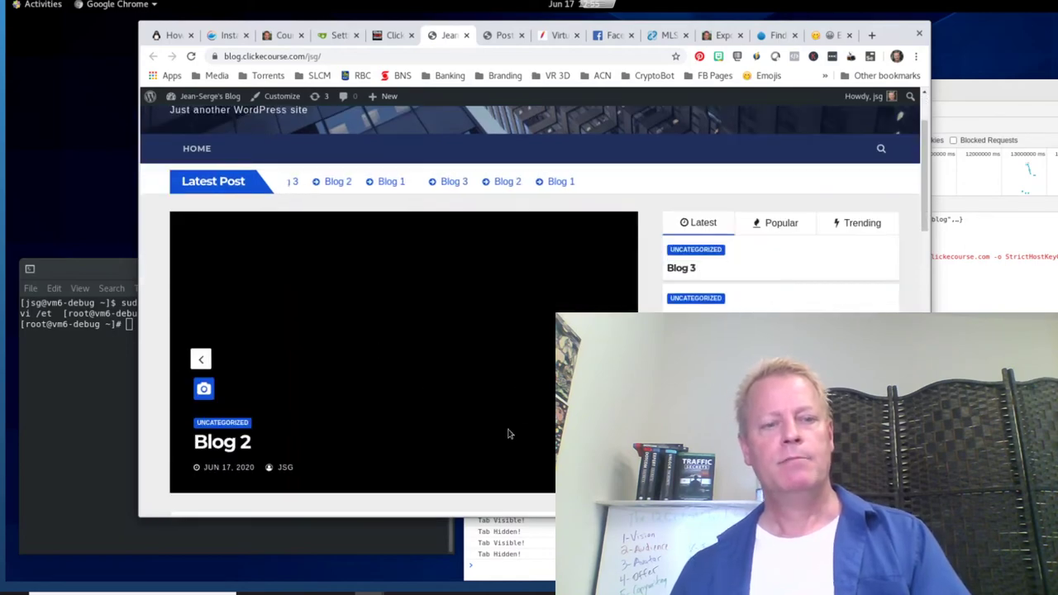
scroll(350, 369, "down", 3)
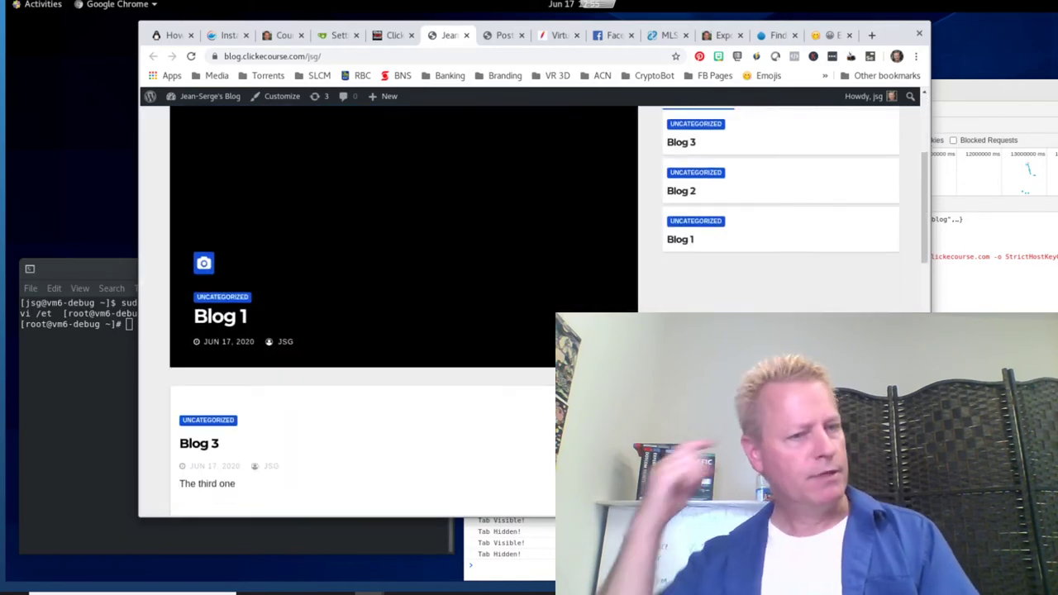
key("super")
left_click(415, 165)
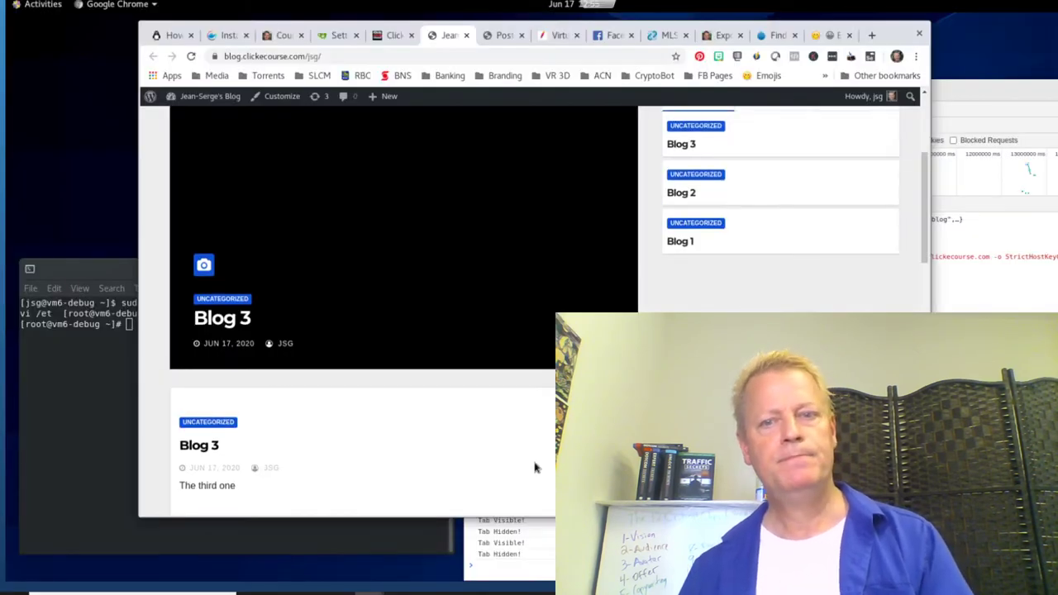
scroll(533, 475, "up", 5)
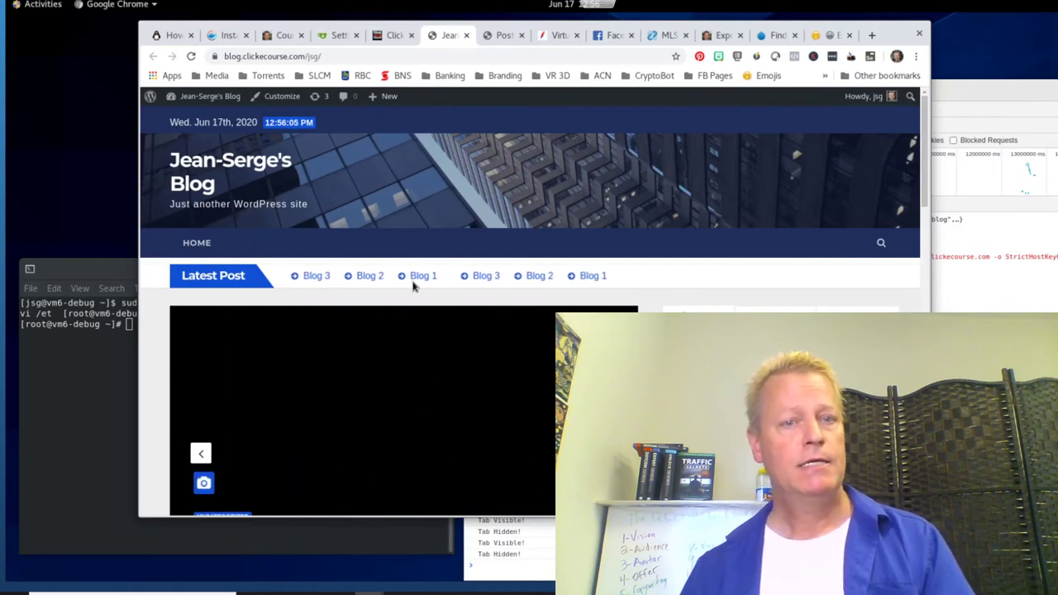
scroll(480, 207, "down", 2)
scroll(479, 206, "up", 2)
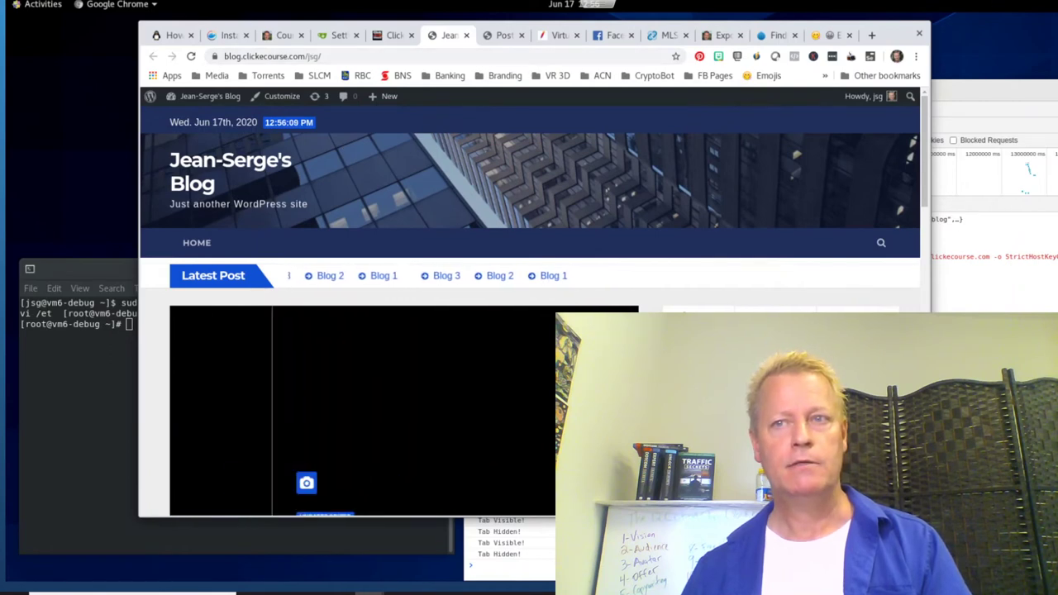
left_click(500, 34)
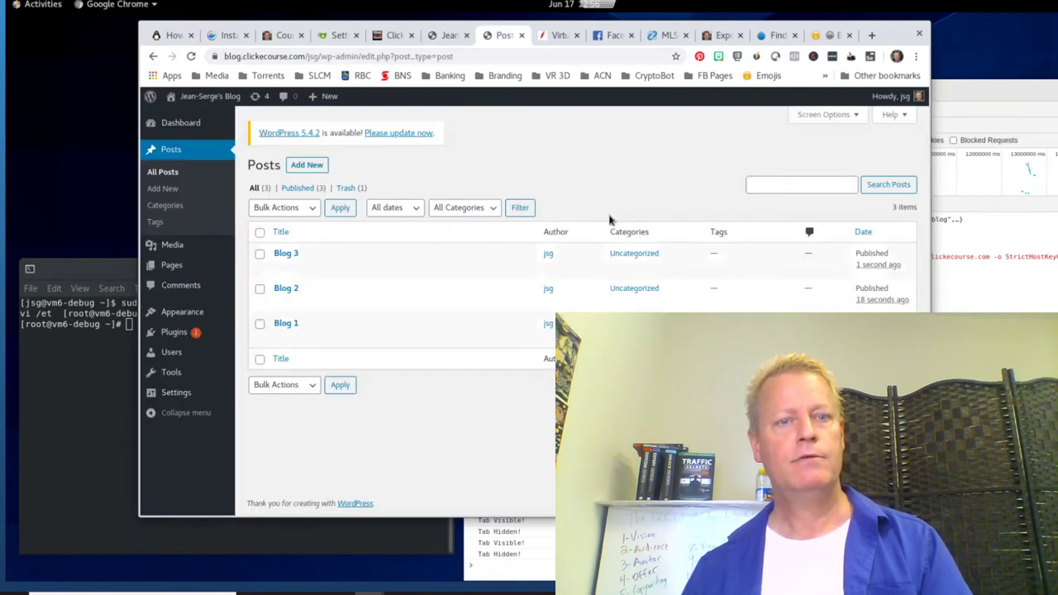
mouse_move(504, 347)
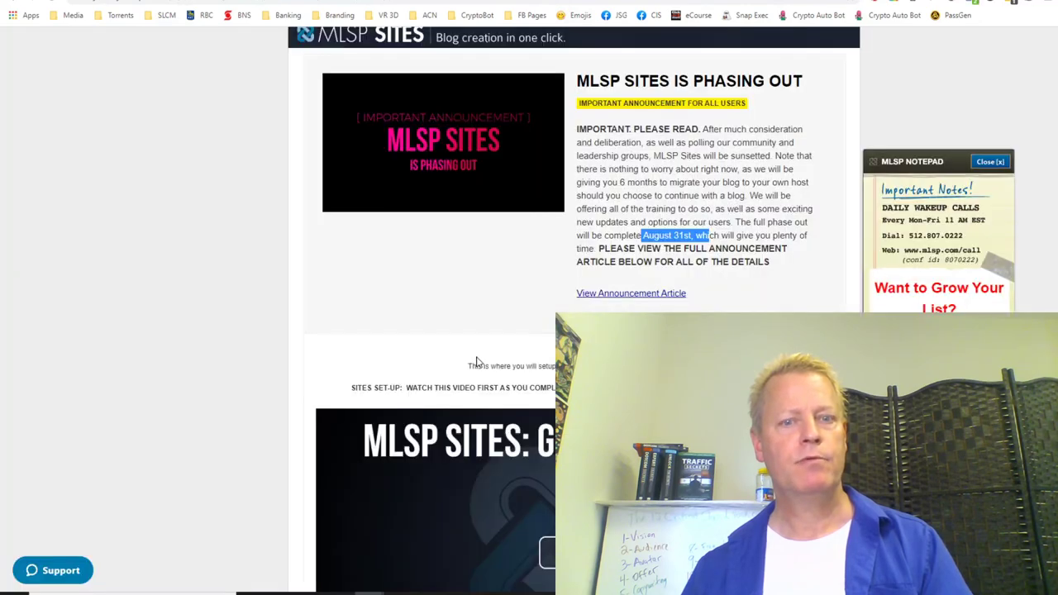
Read the MLSP Sites phasing-out notice and open VIEW MIGRATION TRAINING.
scroll(477, 361, "down", 4)
scroll(570, 330, "up", 5)
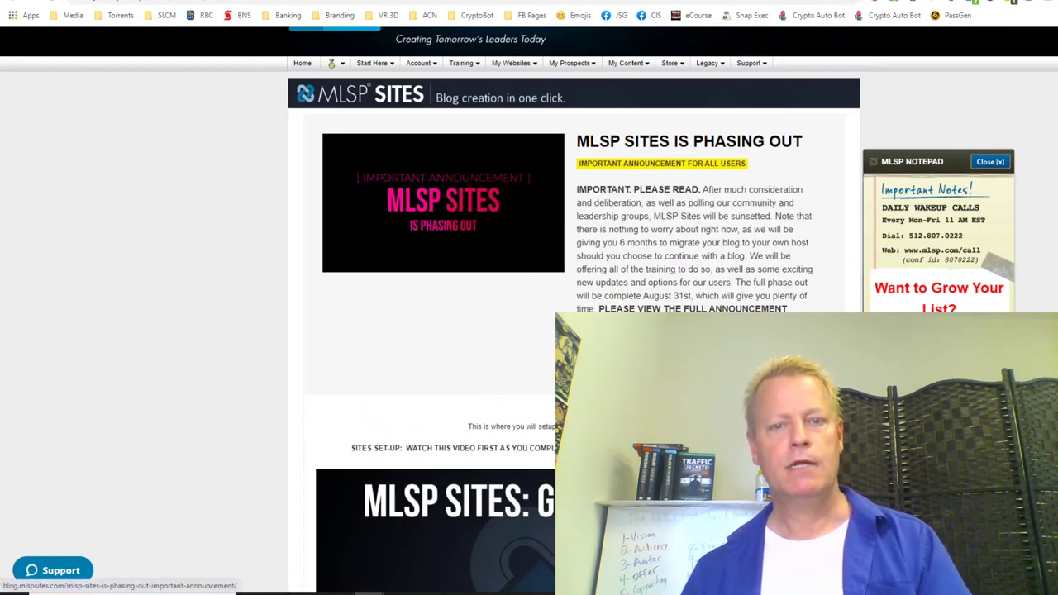
scroll(570, 331, "down", 8)
scroll(570, 331, "up", 6)
scroll(570, 330, "up", 4)
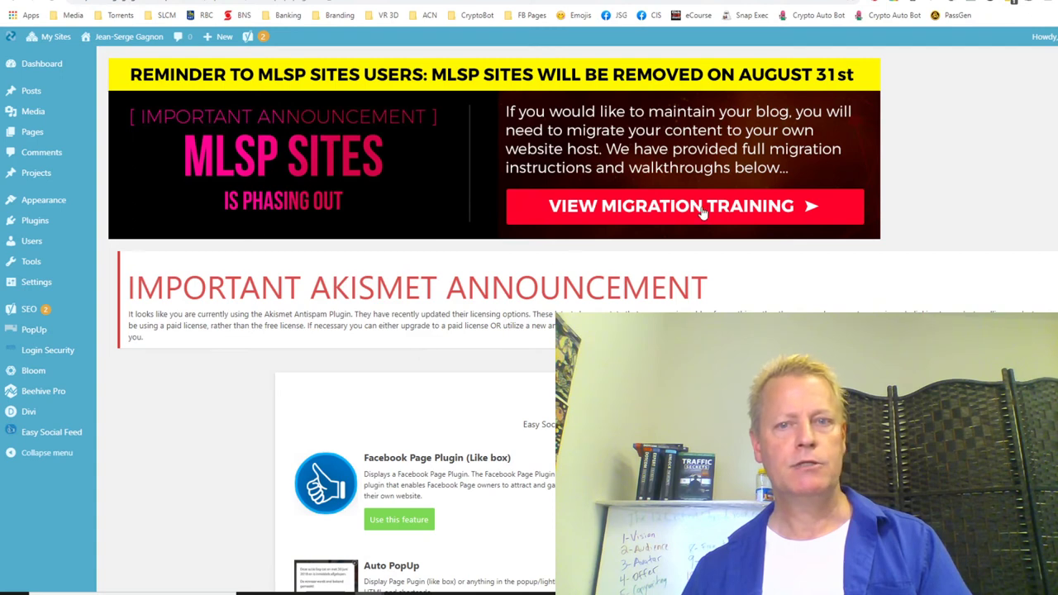
left_click(701, 209)
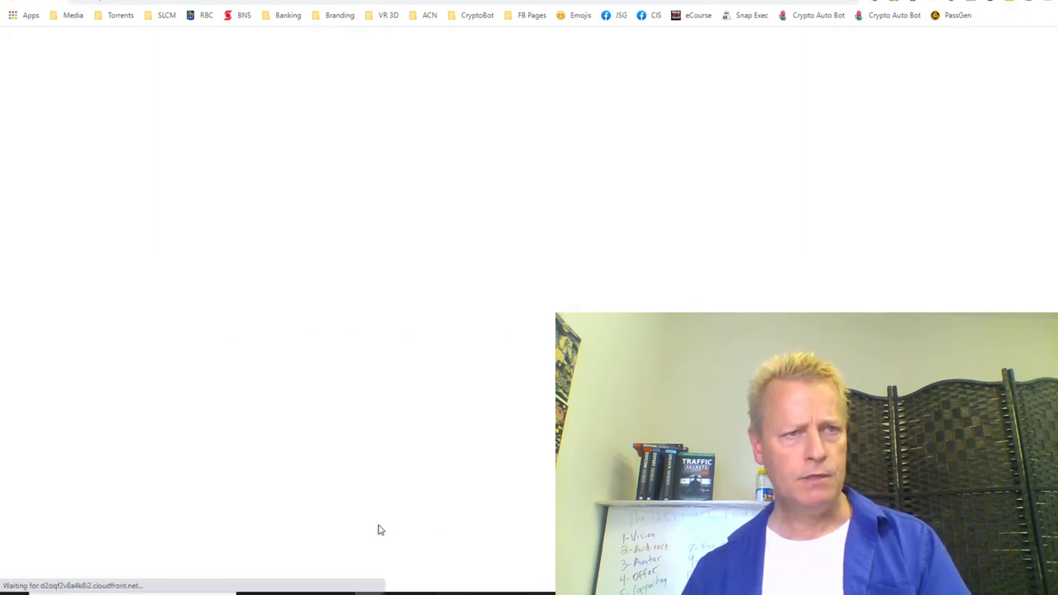
Dismiss the chat popup and read the hosting training, noting SiteGround's starting price.
scroll(434, 487, "down", 4)
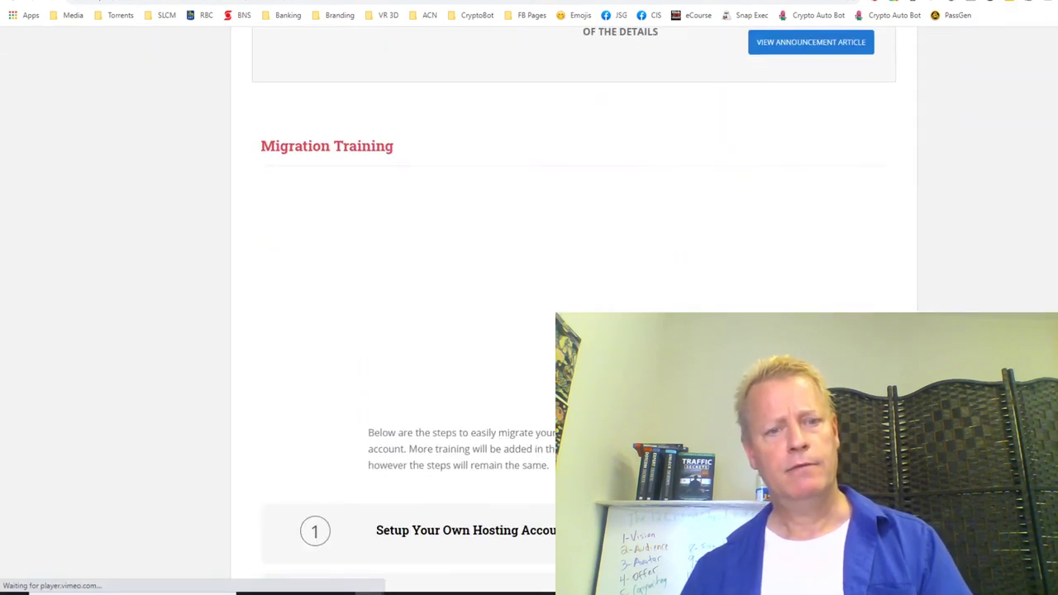
scroll(503, 354, "down", 3)
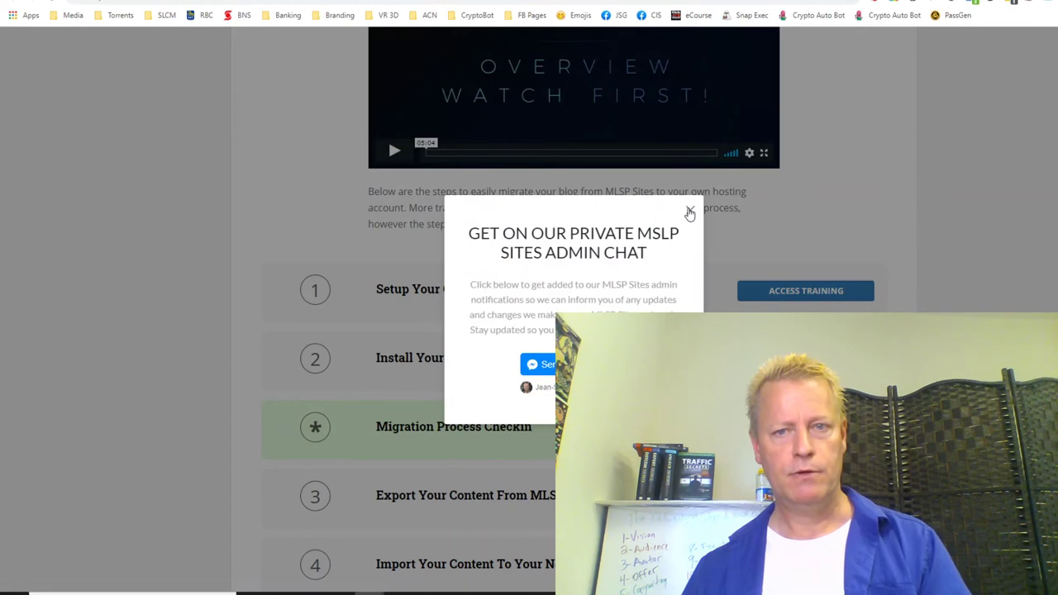
left_click(689, 210)
left_click(818, 294)
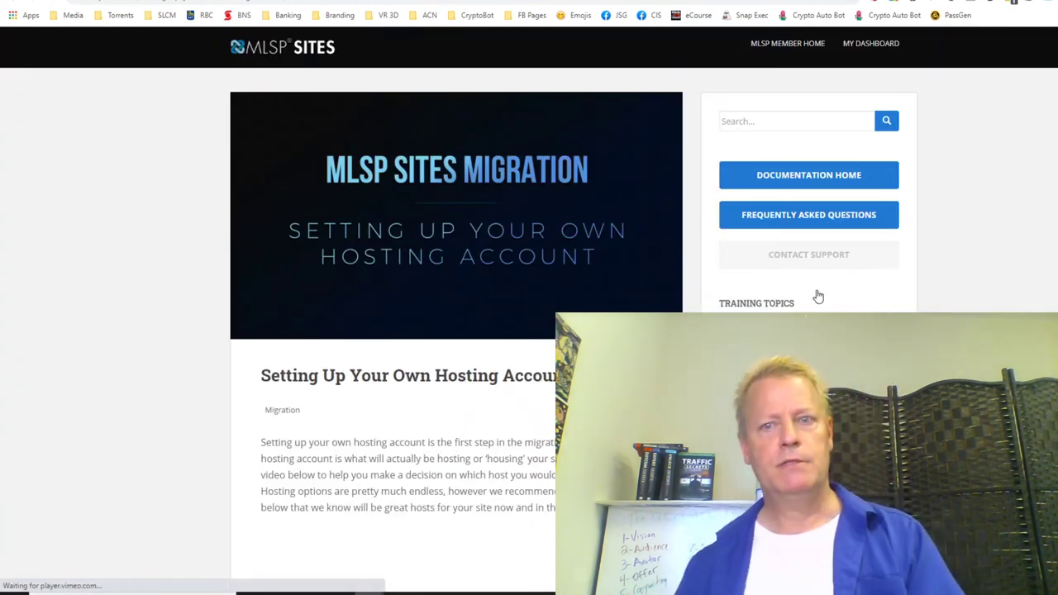
scroll(524, 449, "down", 7)
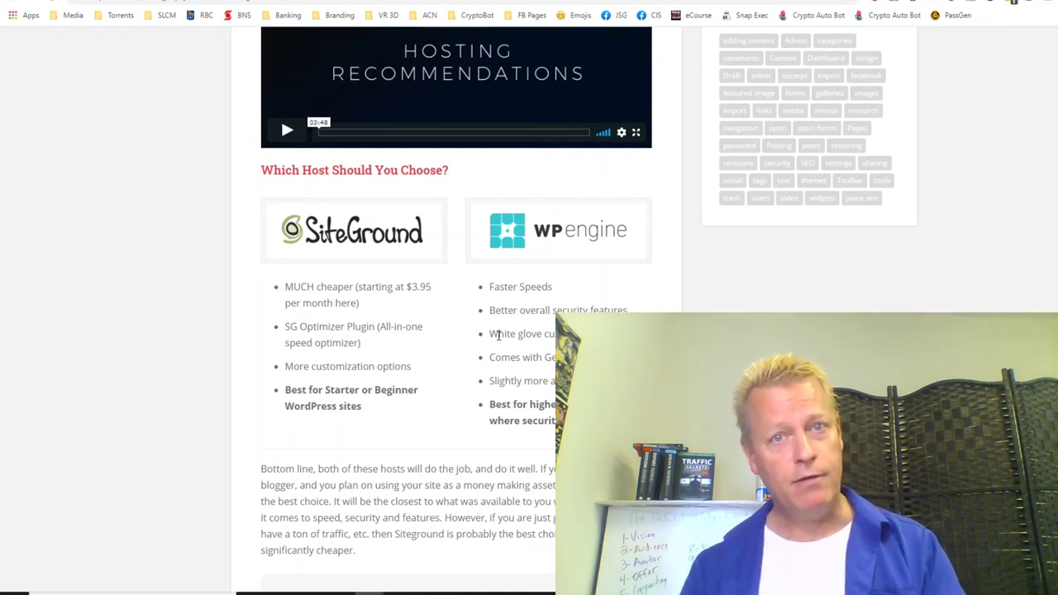
scroll(430, 484, "down", 3)
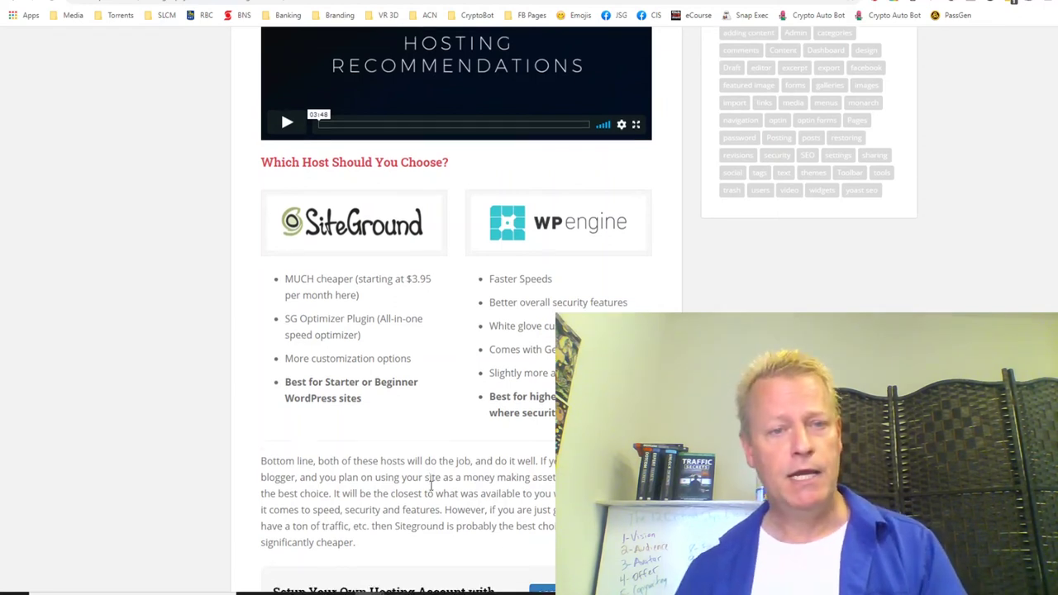
left_click_drag(407, 166, 433, 184)
left_click(487, 331)
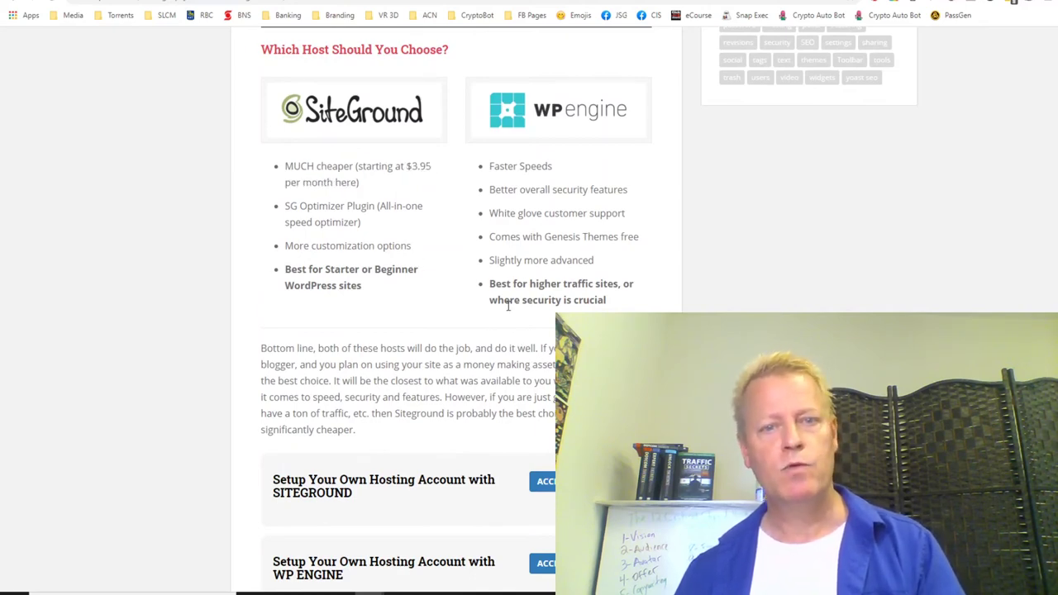
scroll(508, 305, "down", 5)
scroll(505, 404, "up", 5)
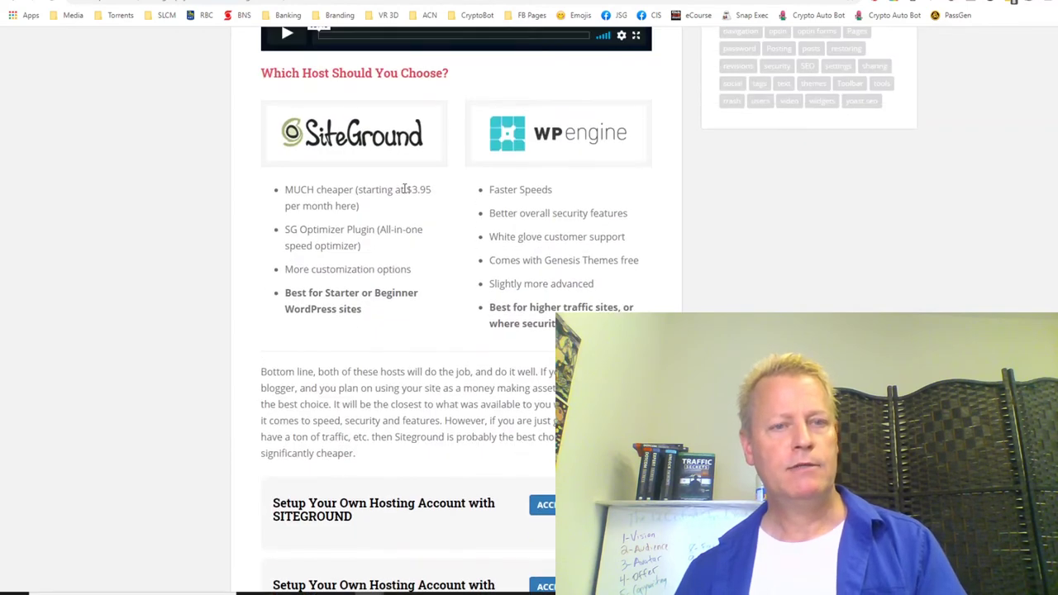
scroll(469, 341, "up", 4)
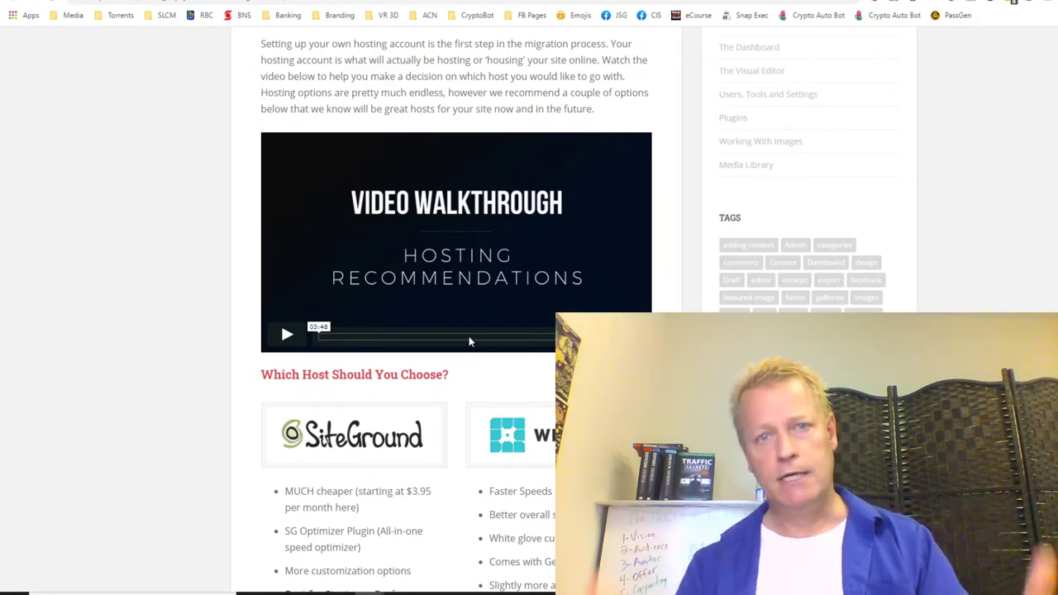
scroll(469, 341, "up", 3)
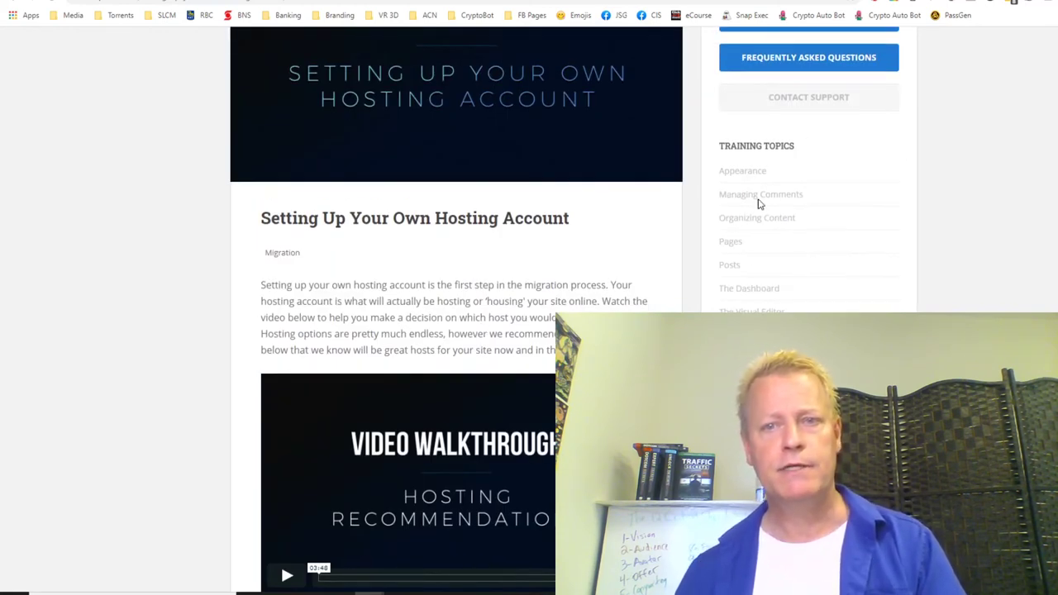
scroll(491, 392, "down", 8)
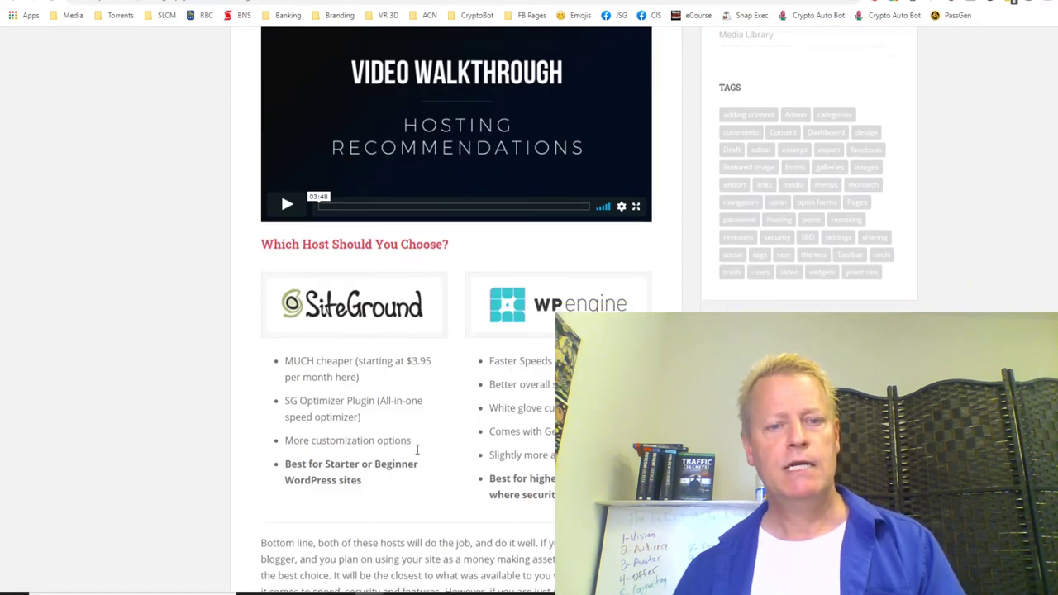
scroll(416, 426, "down", 1)
scroll(415, 409, "down", 2)
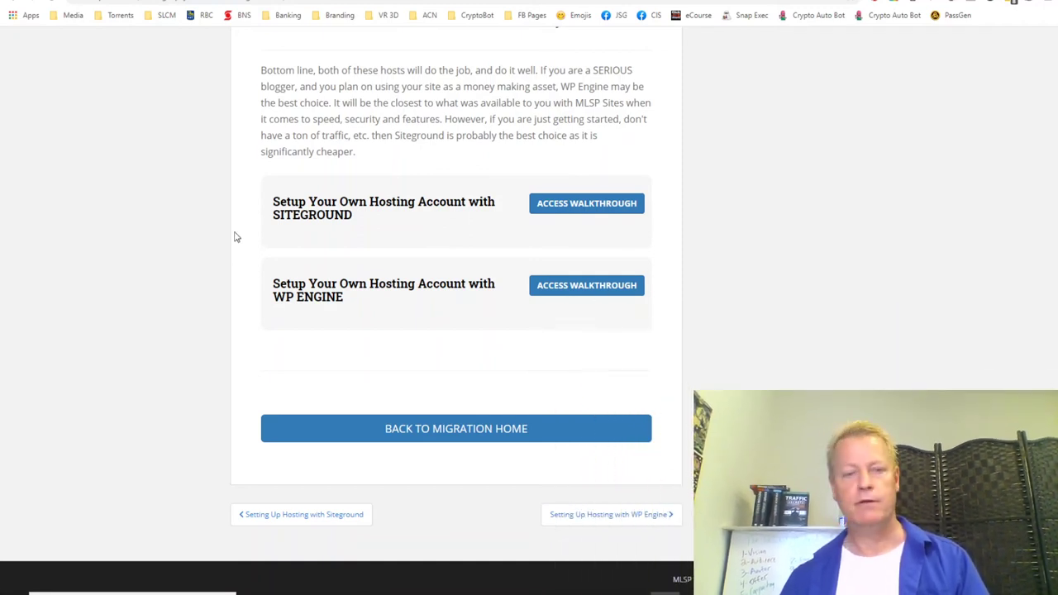
Read the WP Engine hosting guide, continue to Choosing Your Themes & Plugins, then return to the import results.
left_click(612, 517)
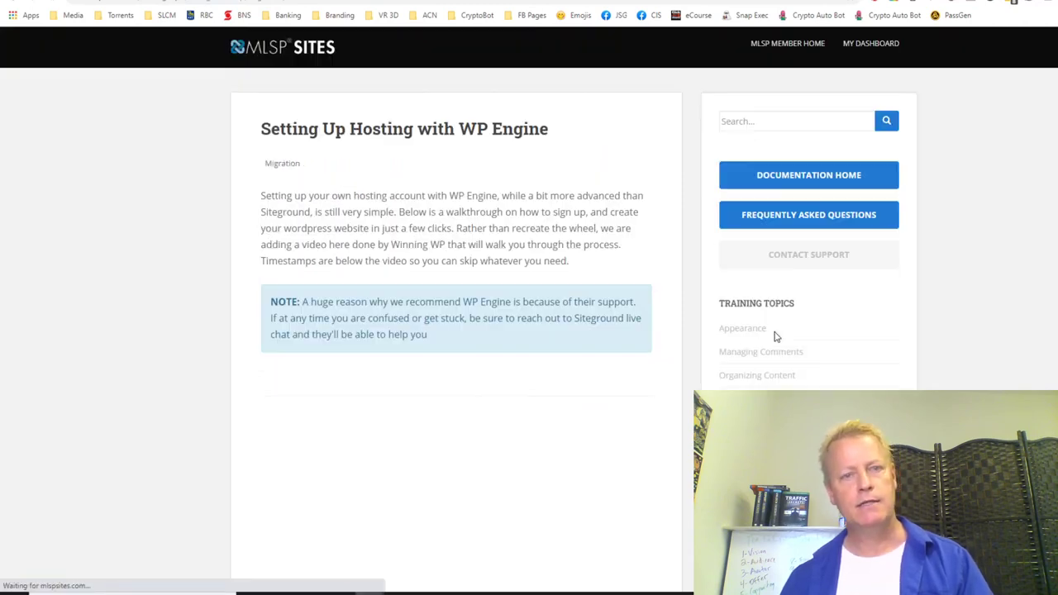
scroll(601, 360, "down", 5)
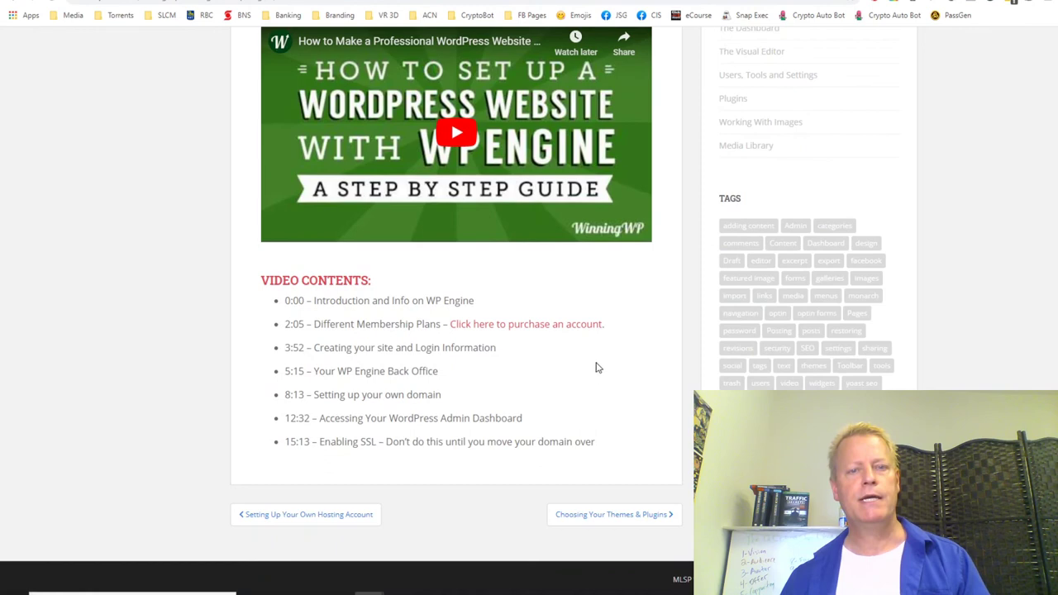
left_click(595, 508)
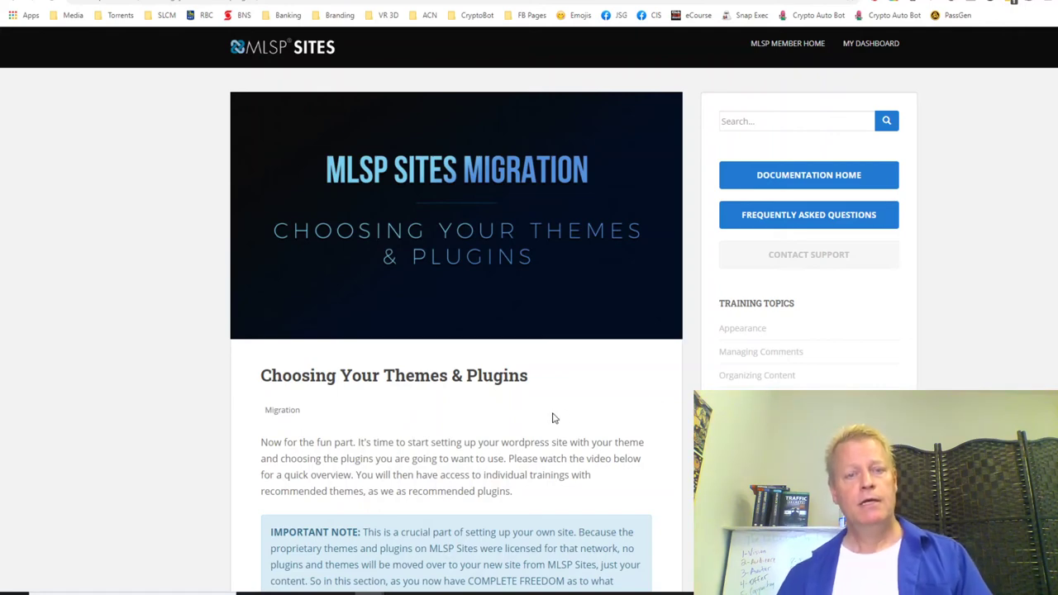
scroll(553, 418, "down", 9)
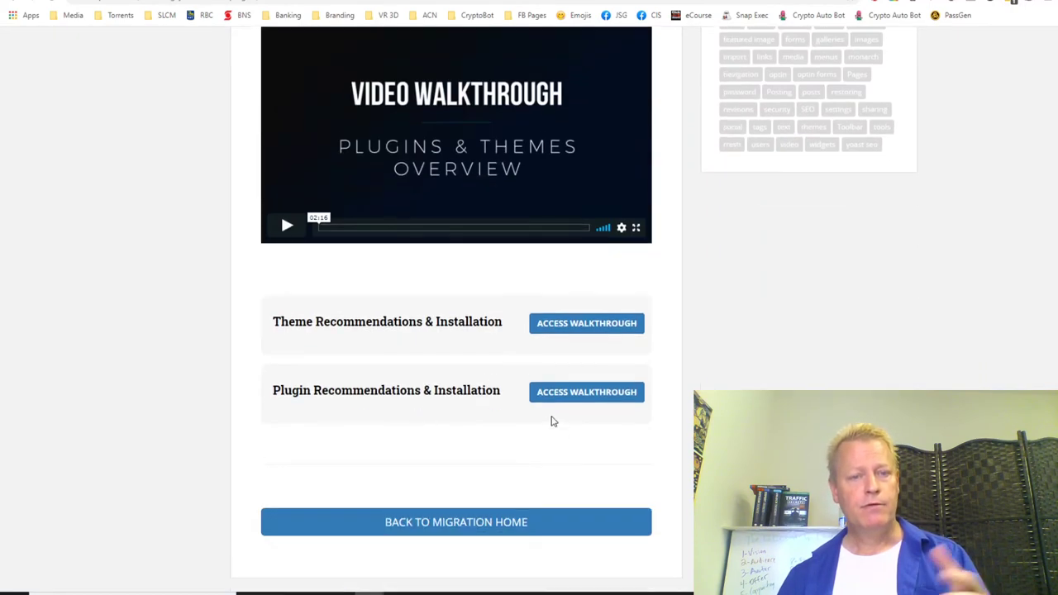
scroll(537, 219, "down", 1)
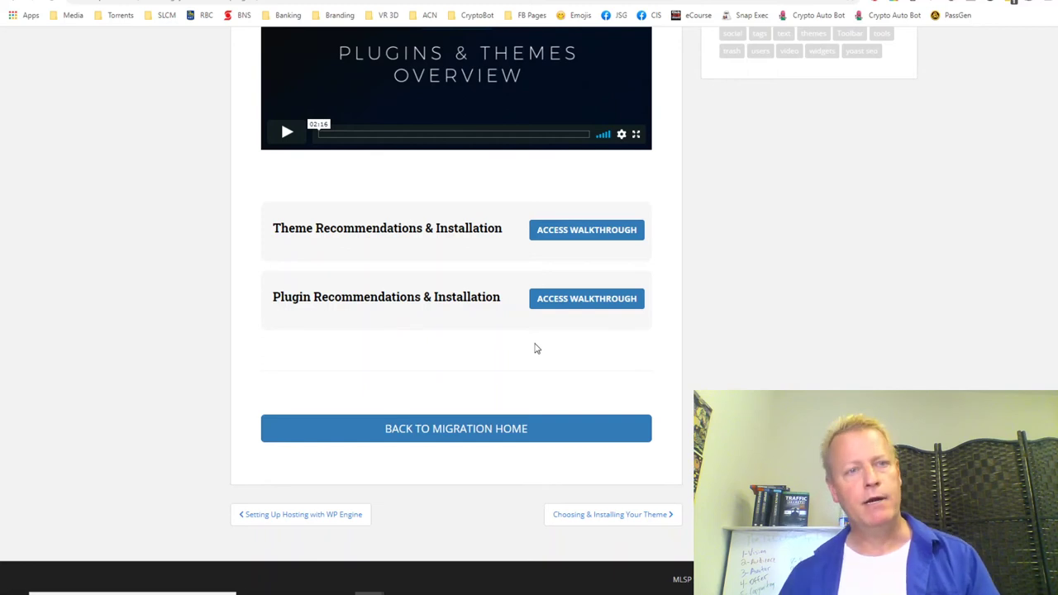
scroll(496, 314, "up", 2)
key("ctrl+Tab")
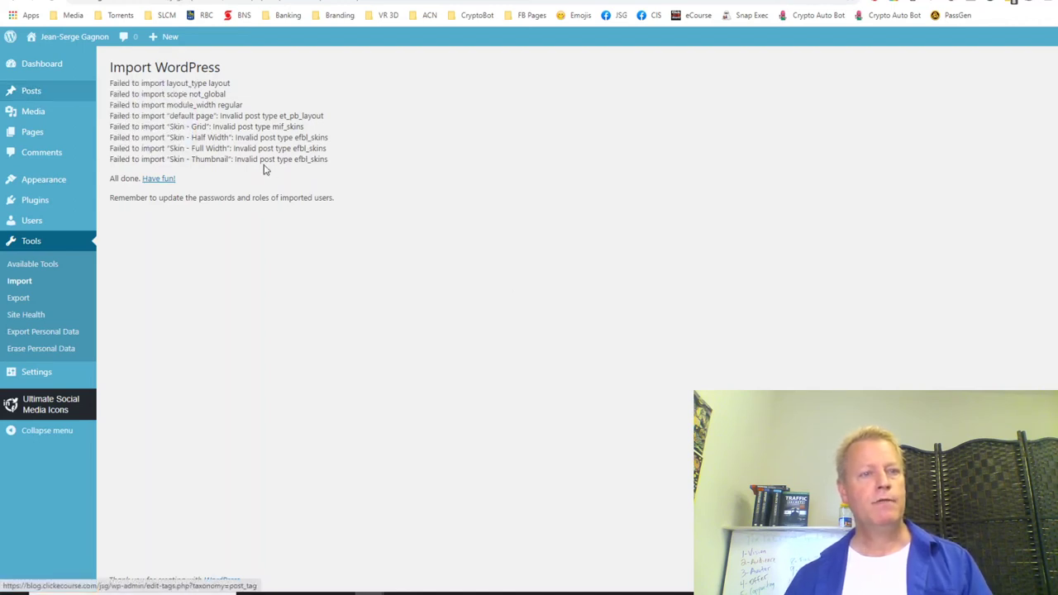
Highlight the failed Skin - Half Width, Skin - Full Width and post-type import errors to explain them.
left_click_drag(168, 139, 230, 138)
left_click(268, 139)
left_click_drag(290, 159, 231, 116)
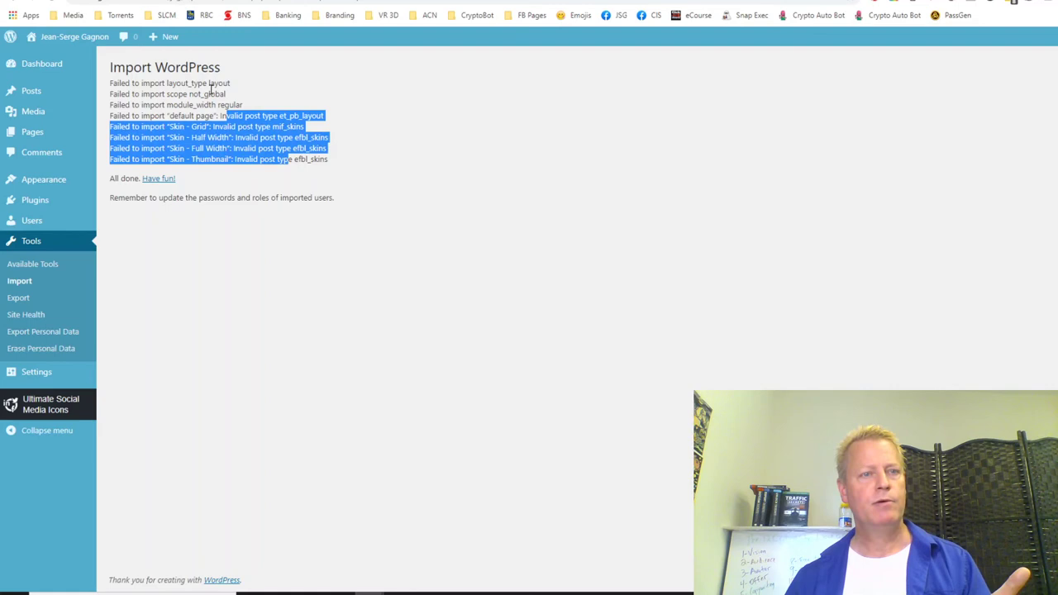
left_click(213, 88)
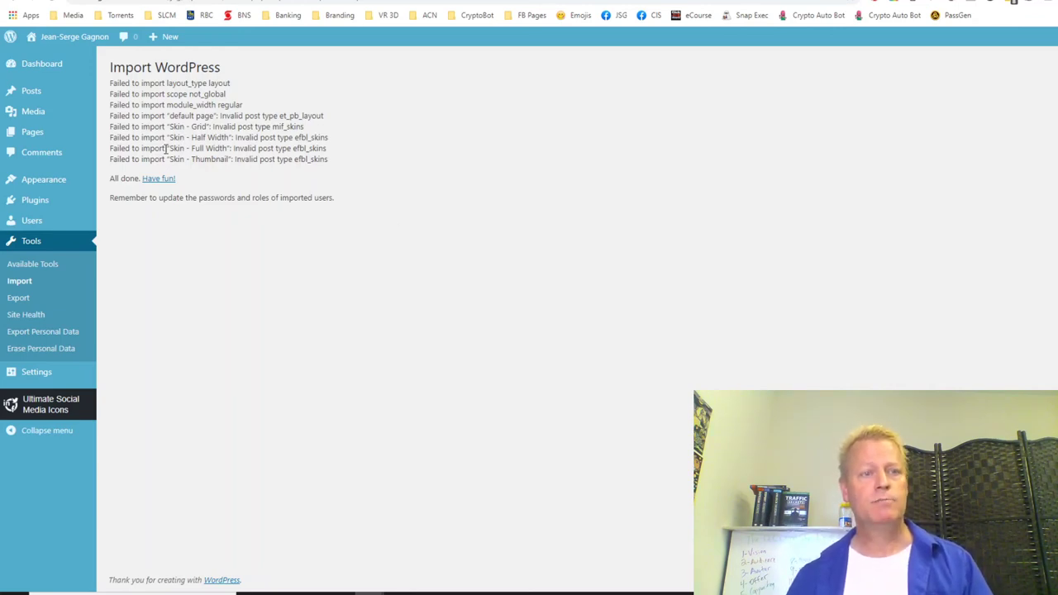
left_click_drag(166, 149, 236, 152)
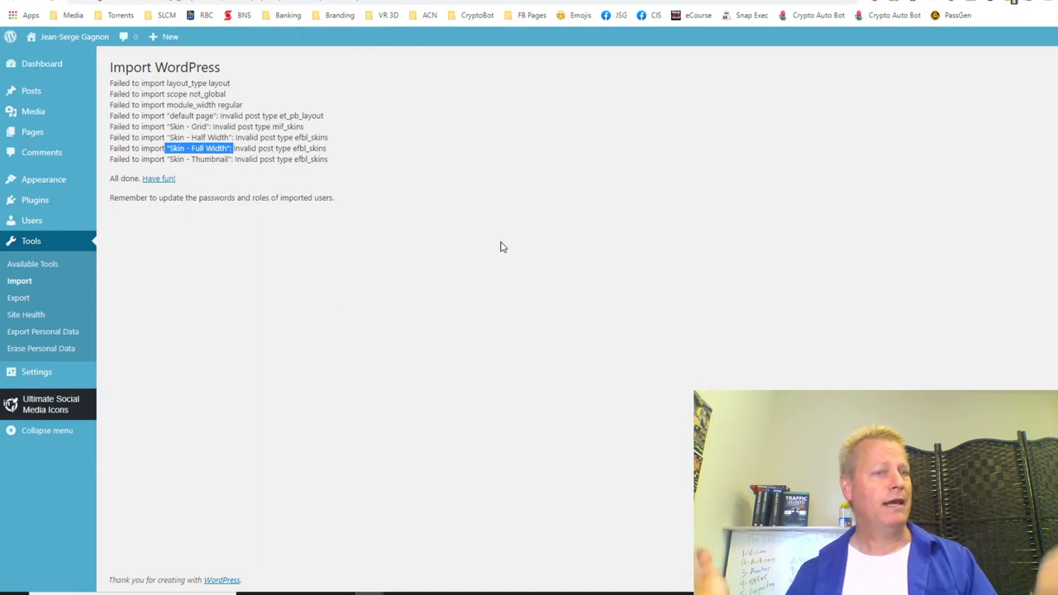
left_click(253, 149)
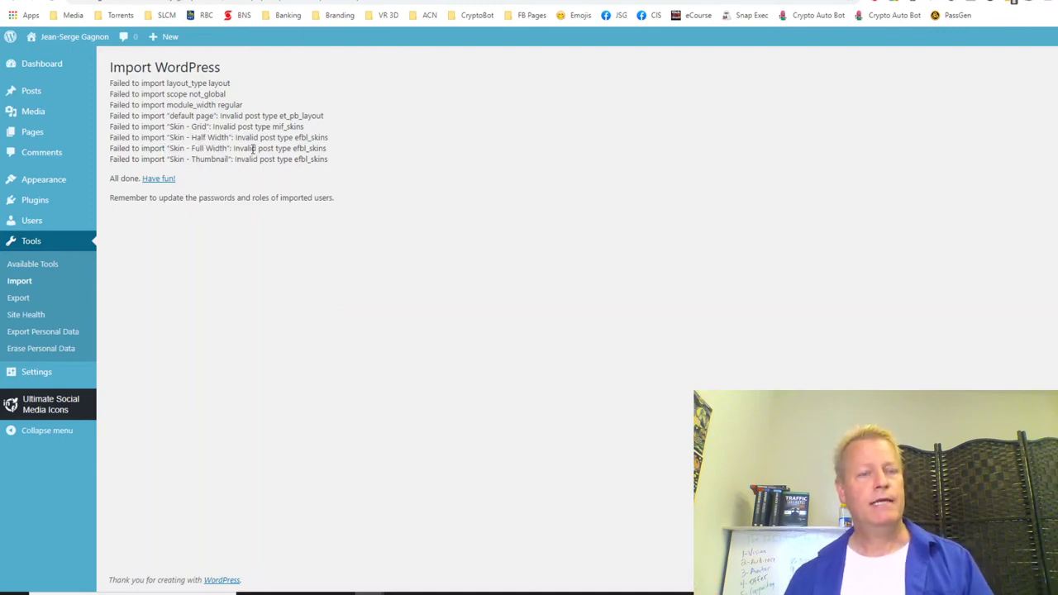
left_click_drag(211, 125, 217, 155)
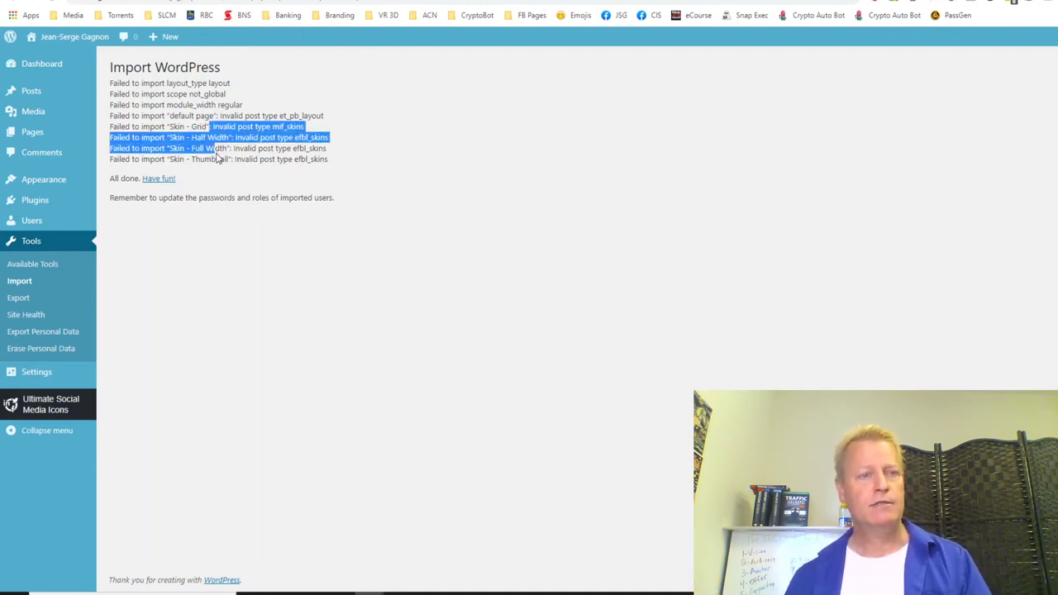
left_click(392, 171)
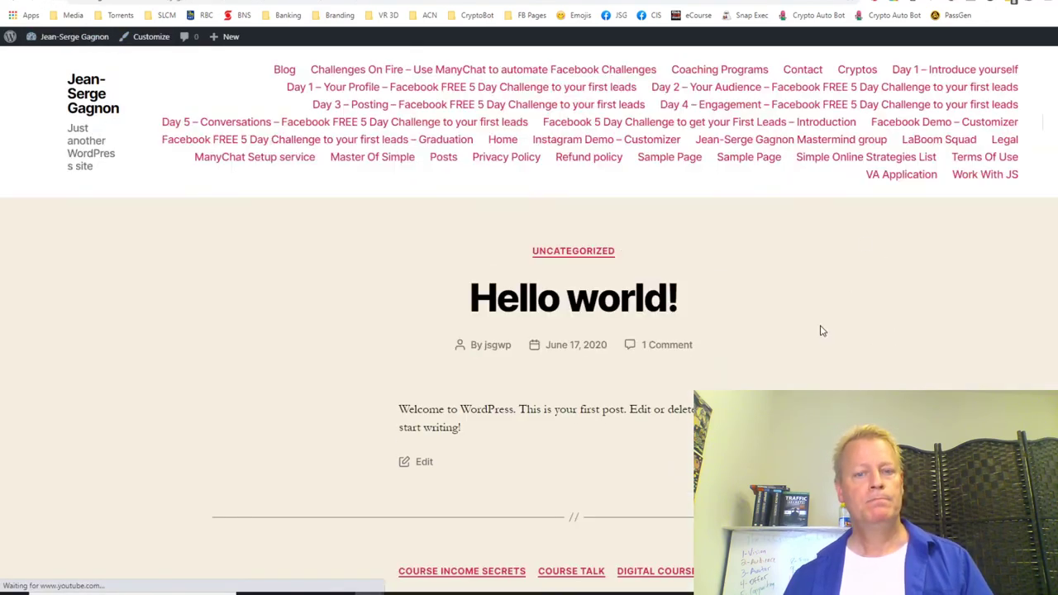
Scroll through the imported TikTok posts on the live blog, then close that tab.
scroll(725, 326, "down", 20)
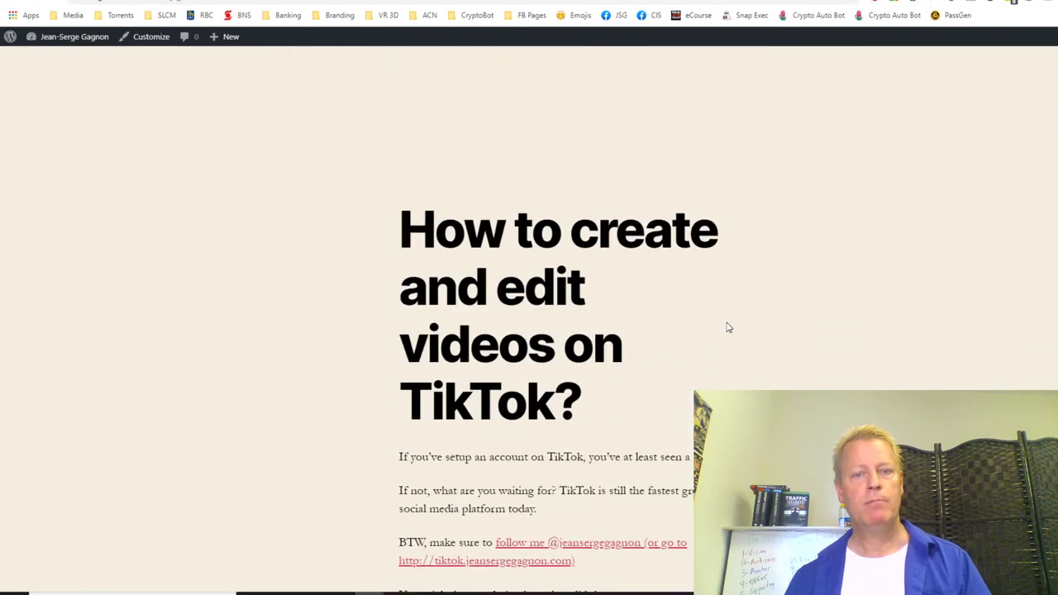
scroll(726, 326, "down", 15)
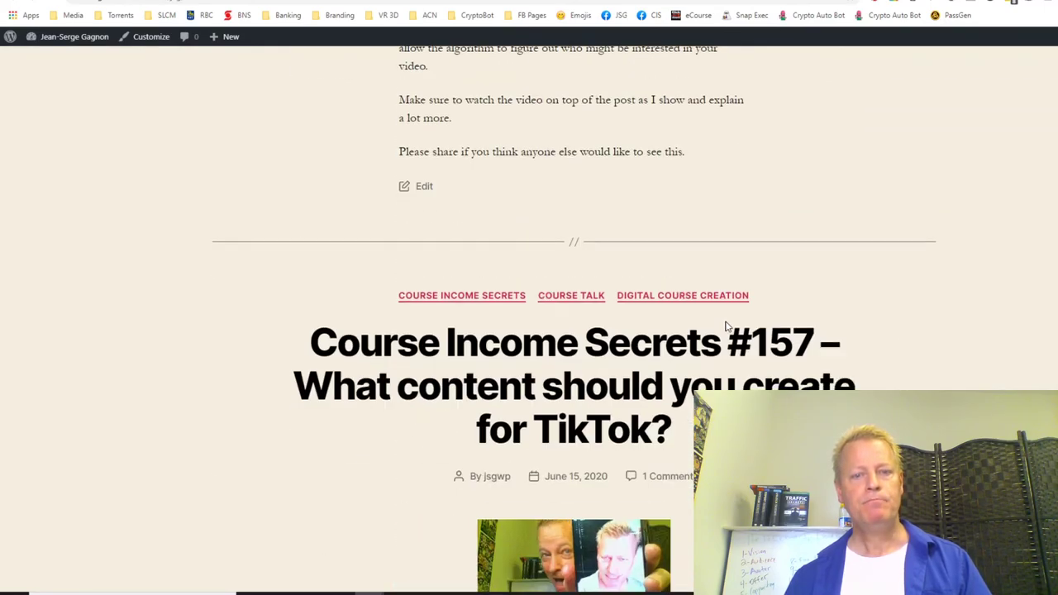
scroll(730, 318, "up", 4)
scroll(599, 302, "up", 15)
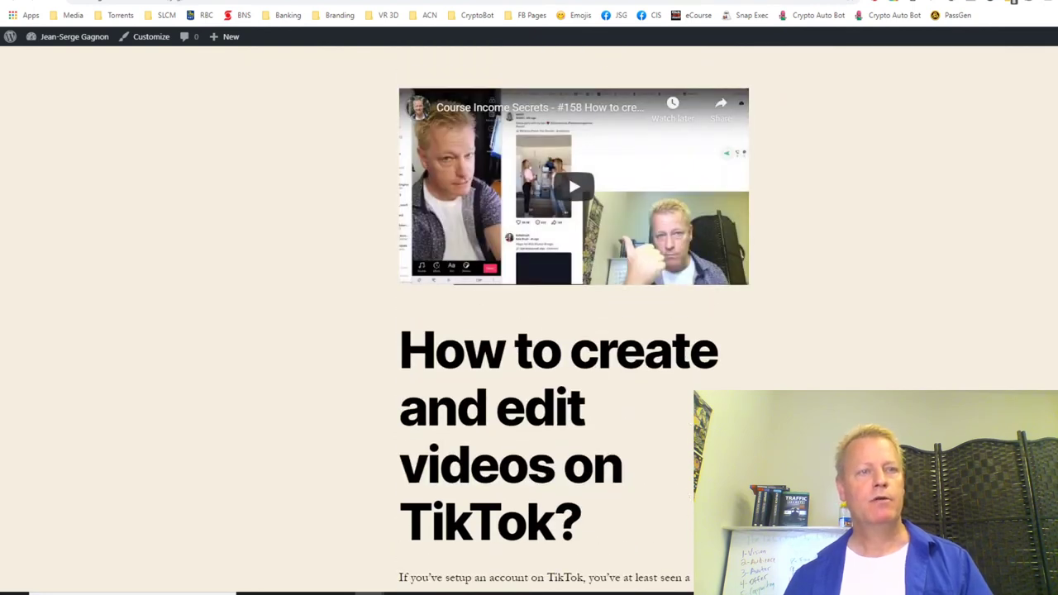
key("ctrl+w")
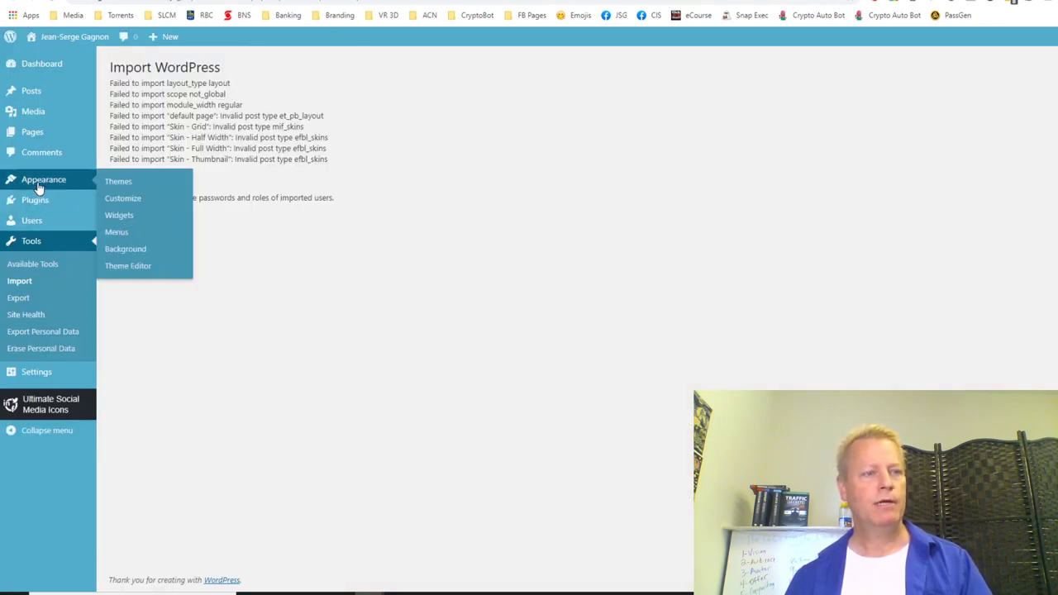
Install the Newsup theme from the Popular themes list, activate it and view the live site.
left_click(112, 181)
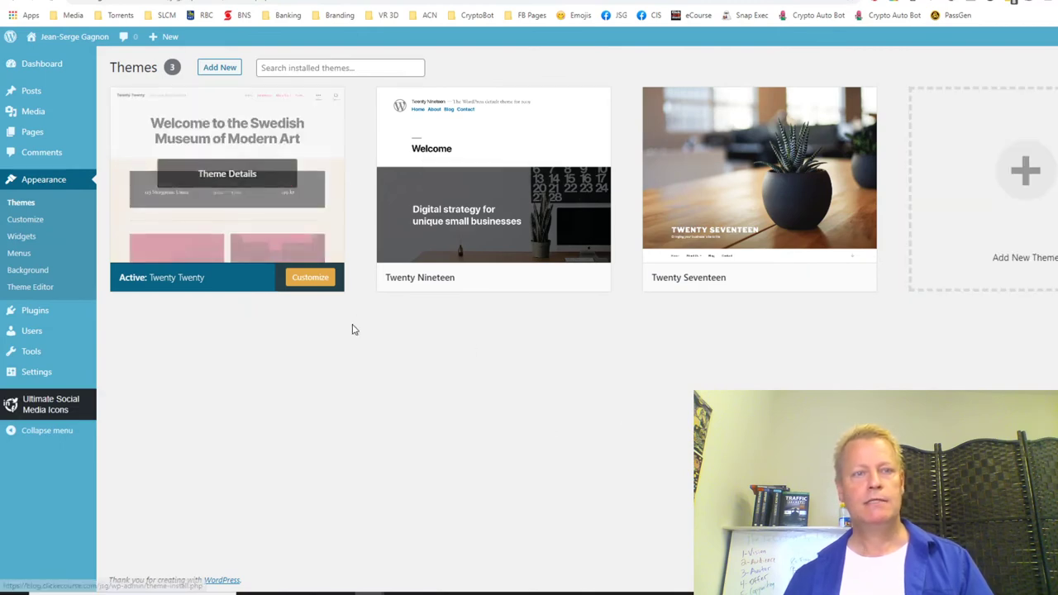
left_click(220, 68)
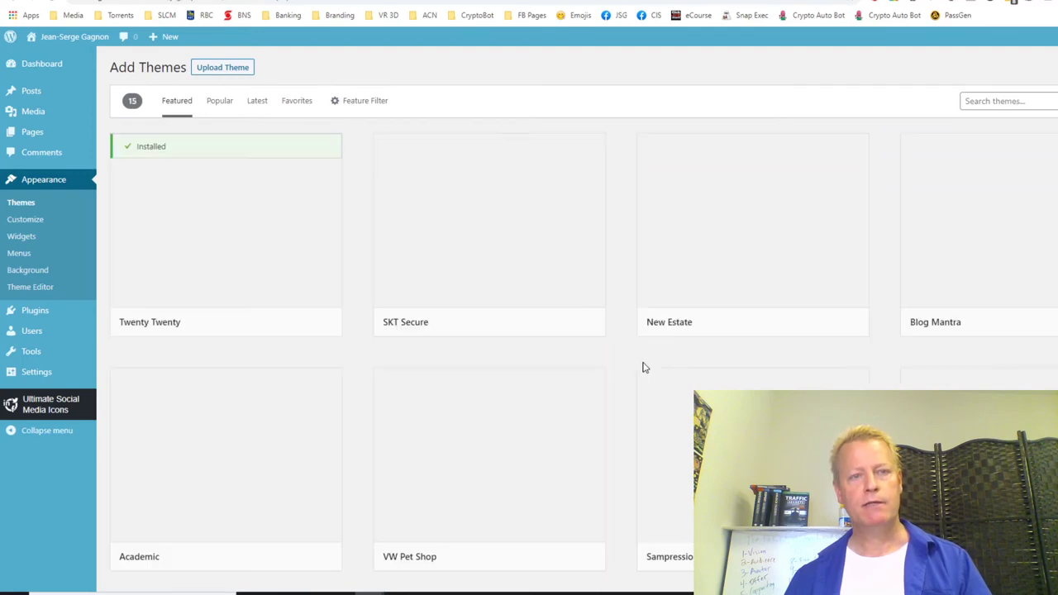
left_click(219, 101)
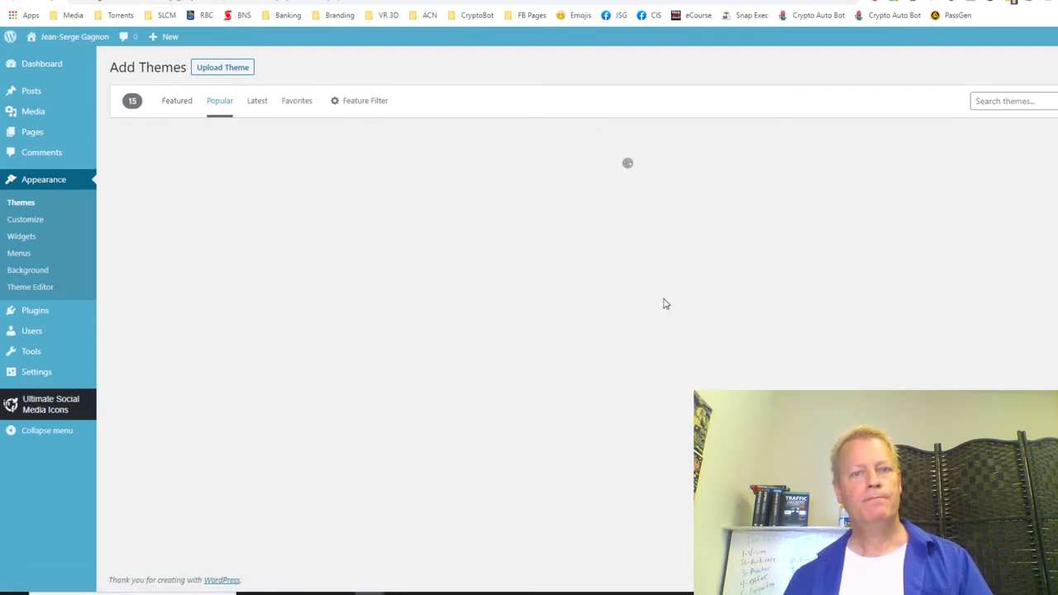
scroll(666, 303, "down", 6)
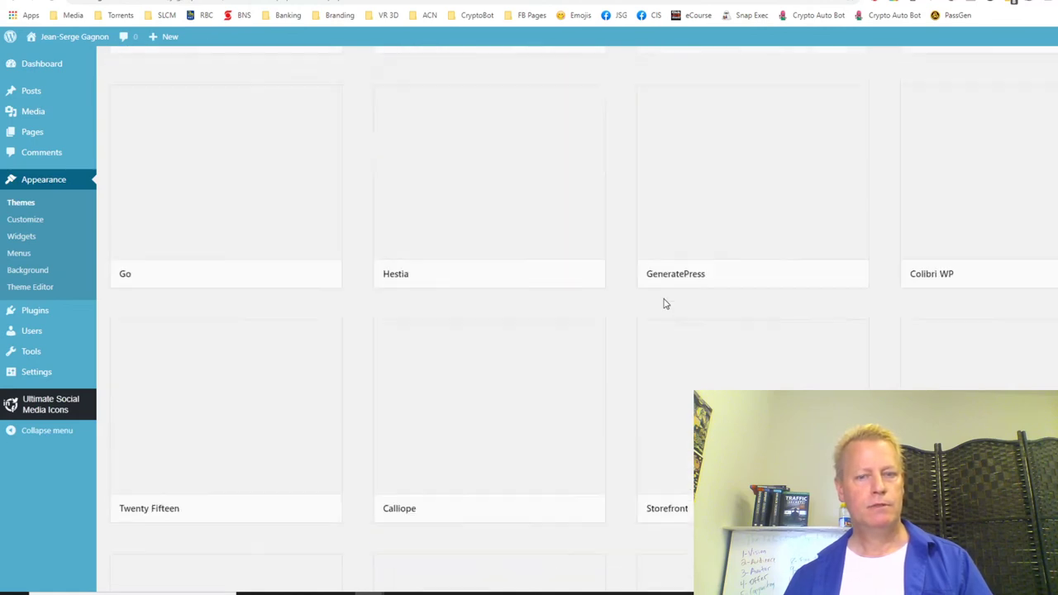
scroll(665, 304, "down", 1)
scroll(633, 411, "down", 4)
scroll(633, 410, "down", 3)
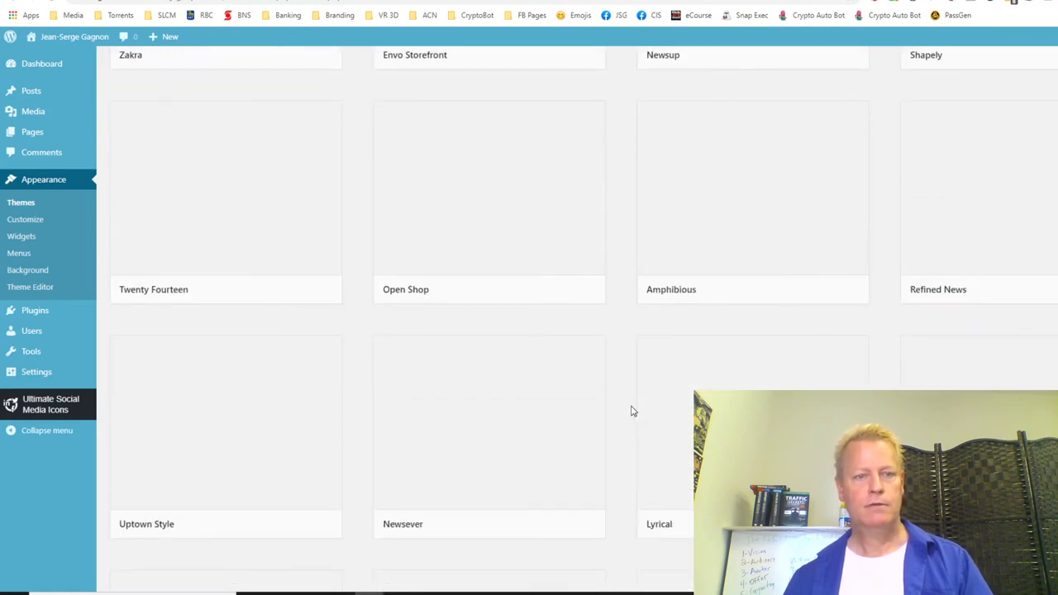
scroll(632, 410, "down", 1)
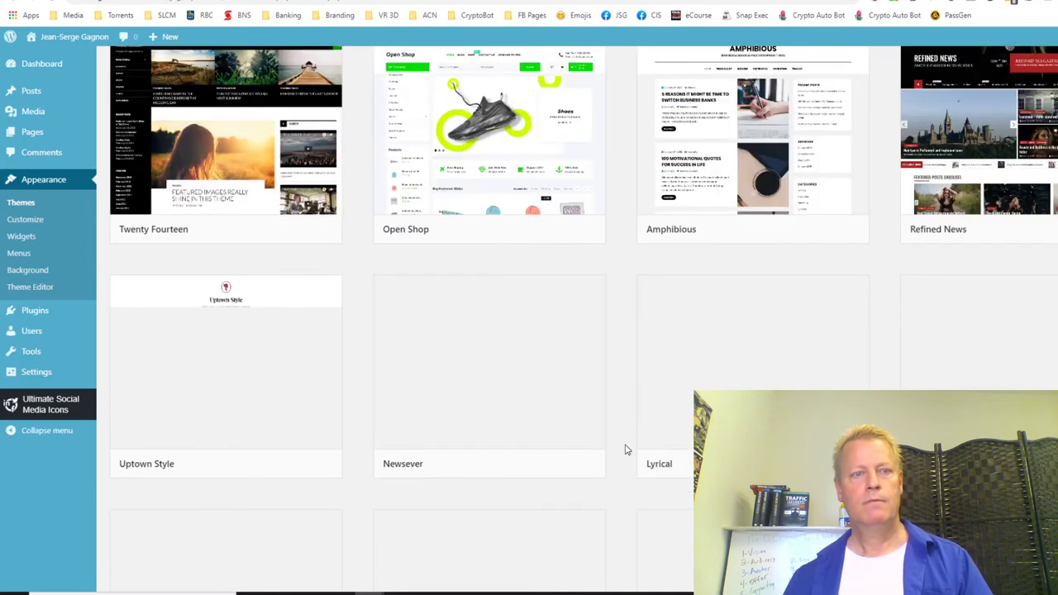
scroll(621, 467, "down", 5)
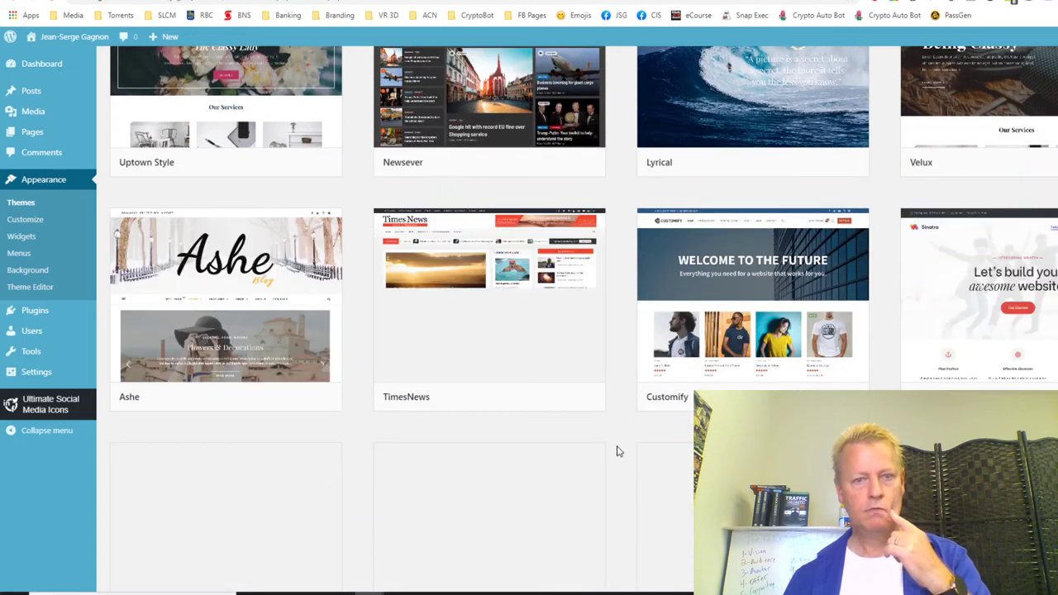
scroll(620, 456, "up", 10)
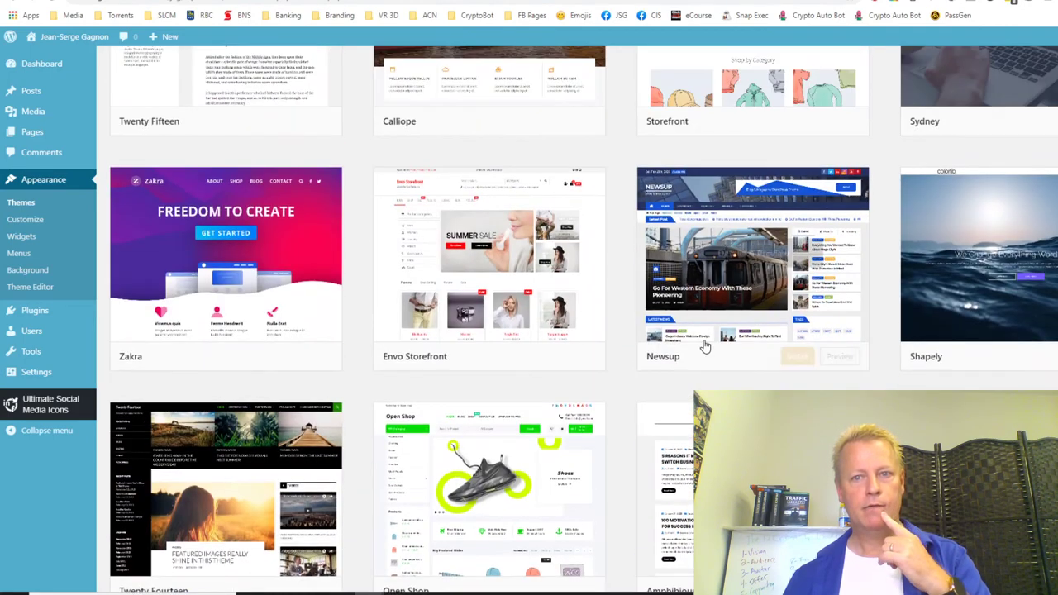
left_click(809, 367)
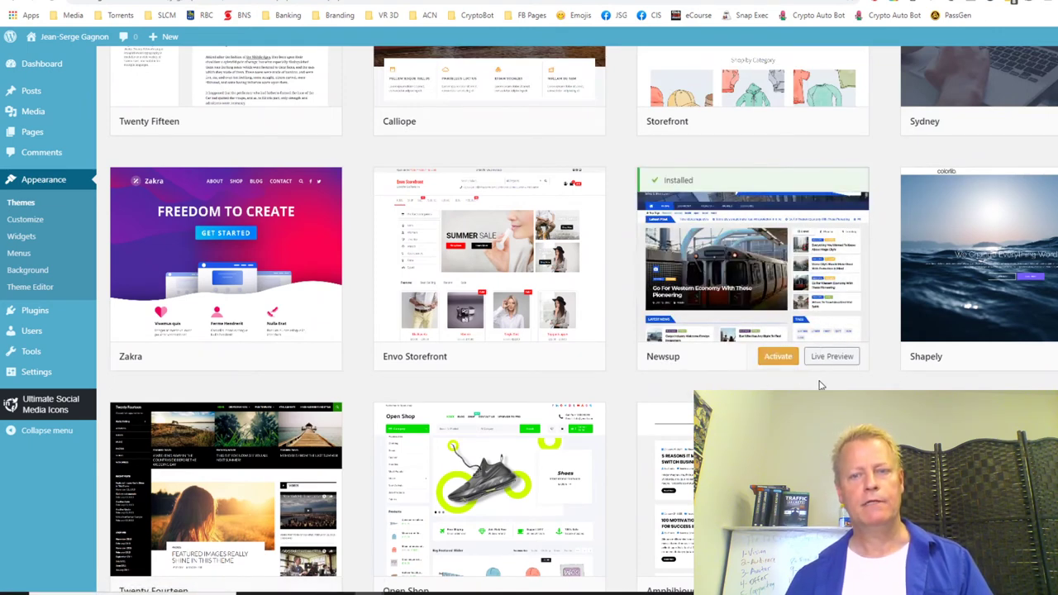
left_click(772, 358)
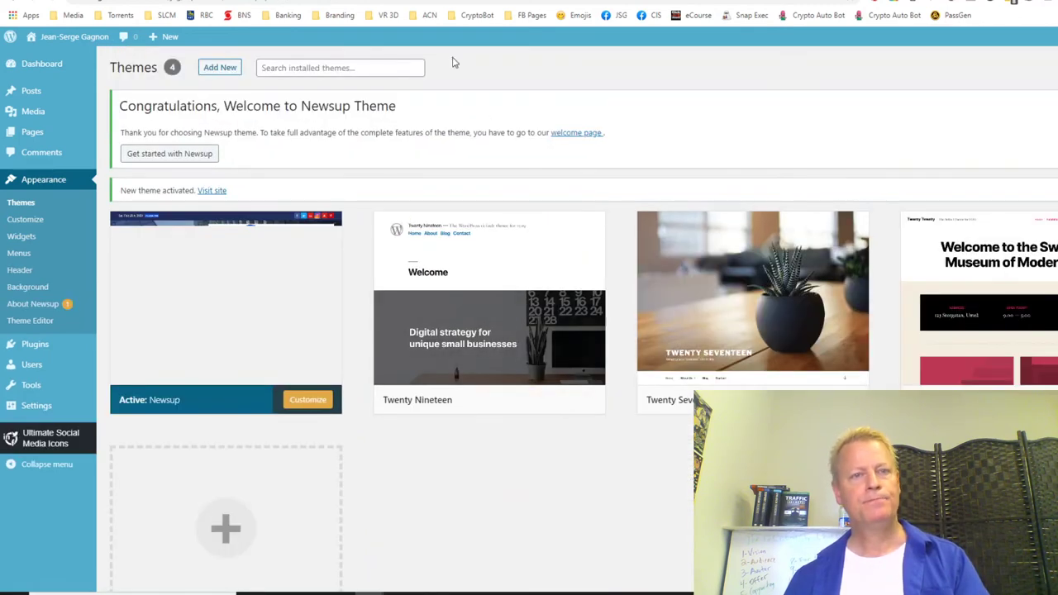
left_click(211, 190)
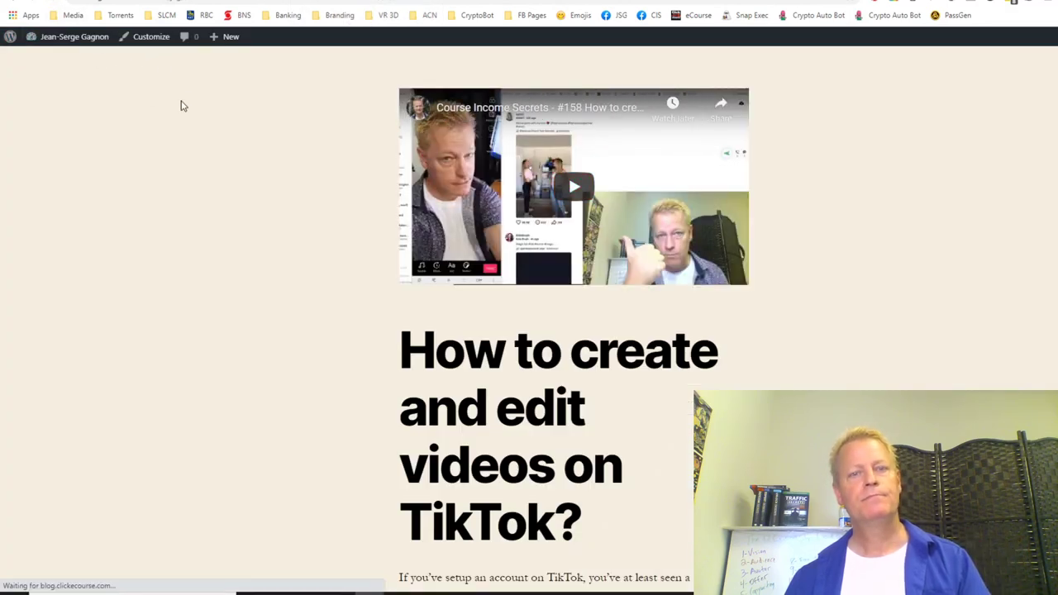
Scroll up and down the live blog to review its new Newsup layout.
scroll(611, 302, "up", 5)
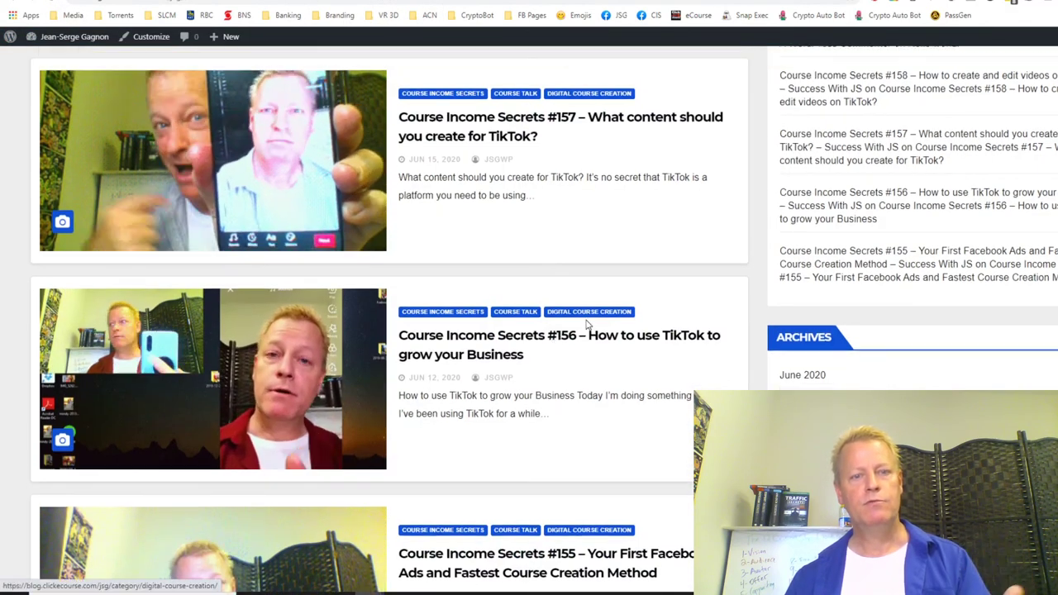
scroll(612, 302, "up", 5)
scroll(610, 300, "down", 4)
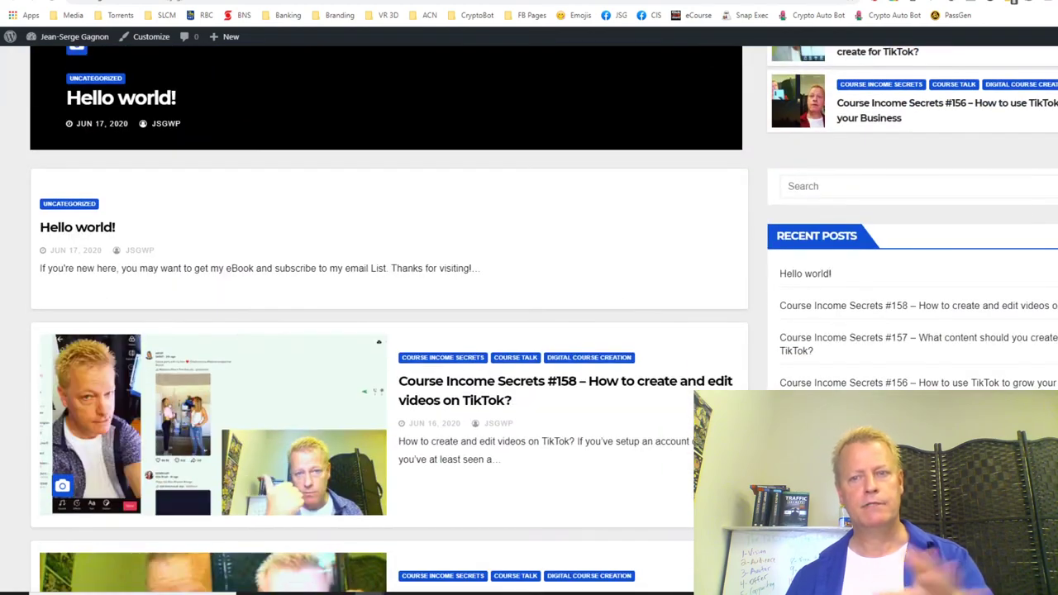
scroll(611, 301, "up", 4)
scroll(774, 317, "up", 2)
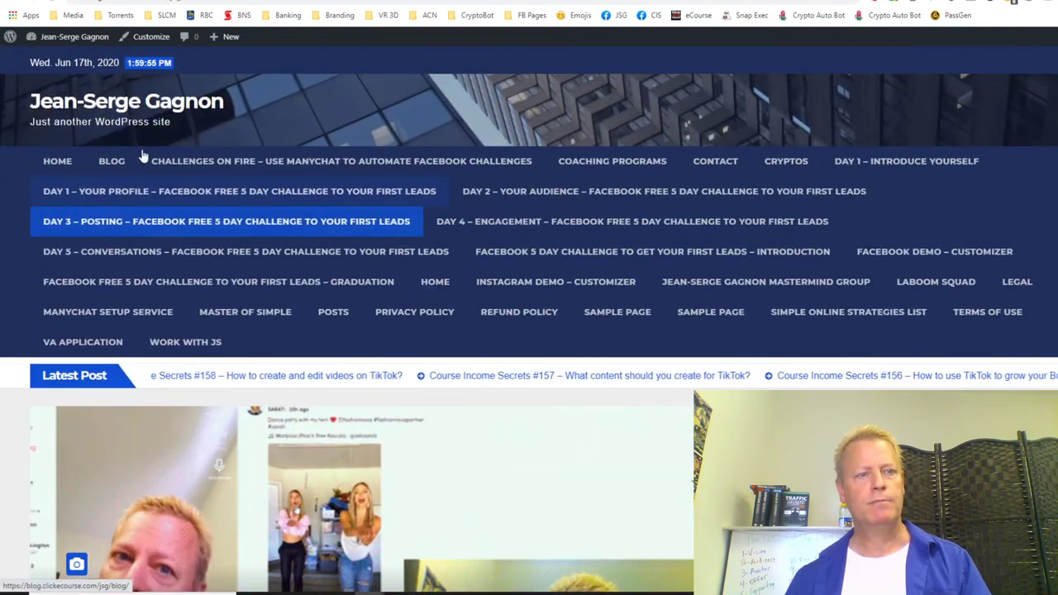
scroll(529, 331, "down", 3)
scroll(529, 331, "down", 4)
scroll(529, 330, "up", 4)
scroll(529, 331, "up", 4)
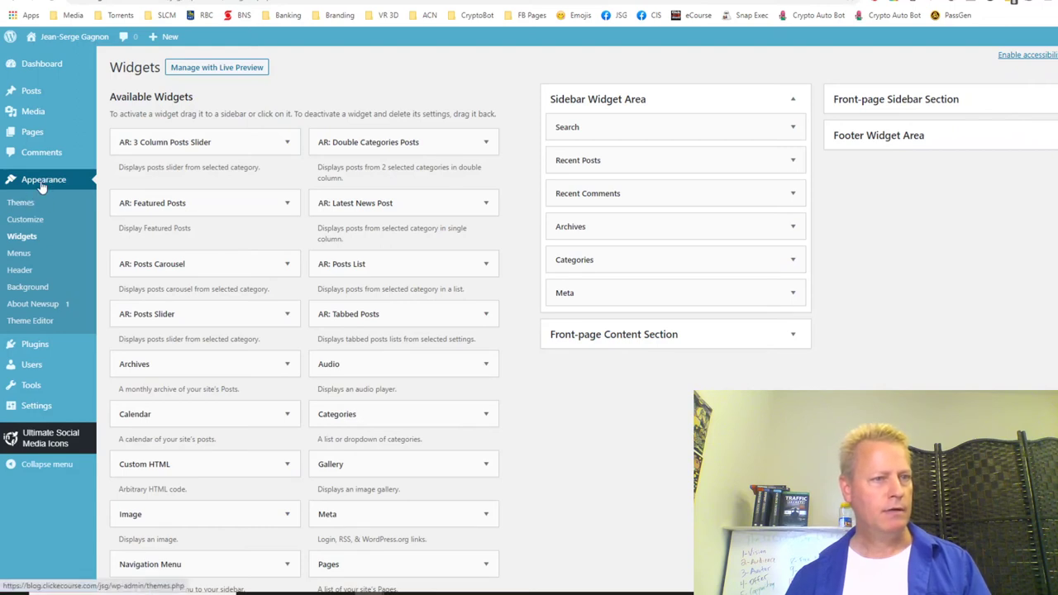
In the live-preview Sidebar Widget Area, remove the Archives, Categories, Meta, Recent Posts and Search widgets.
left_click(231, 73)
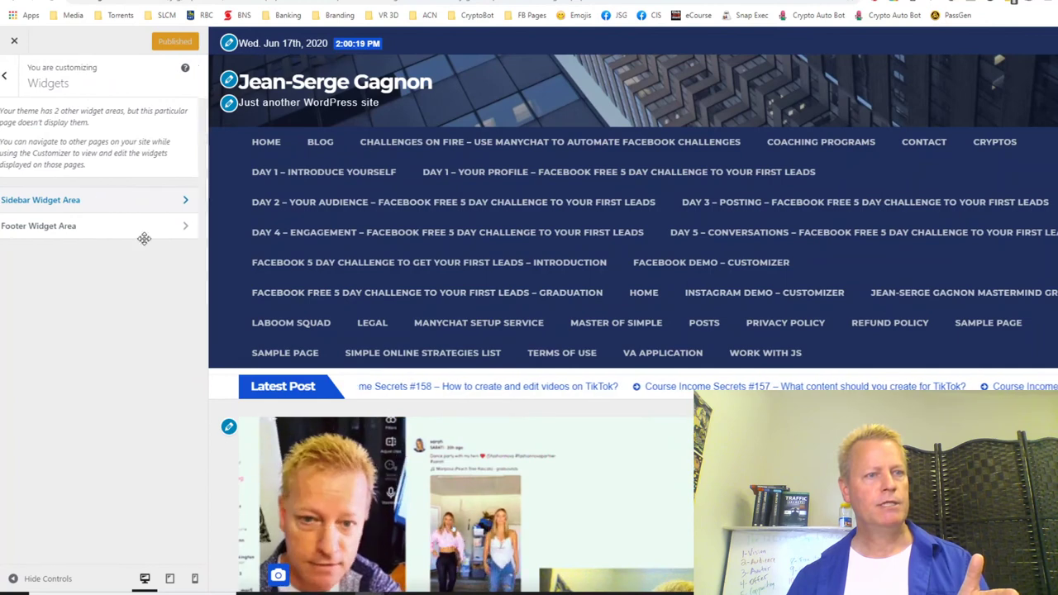
left_click(97, 204)
left_click(187, 225)
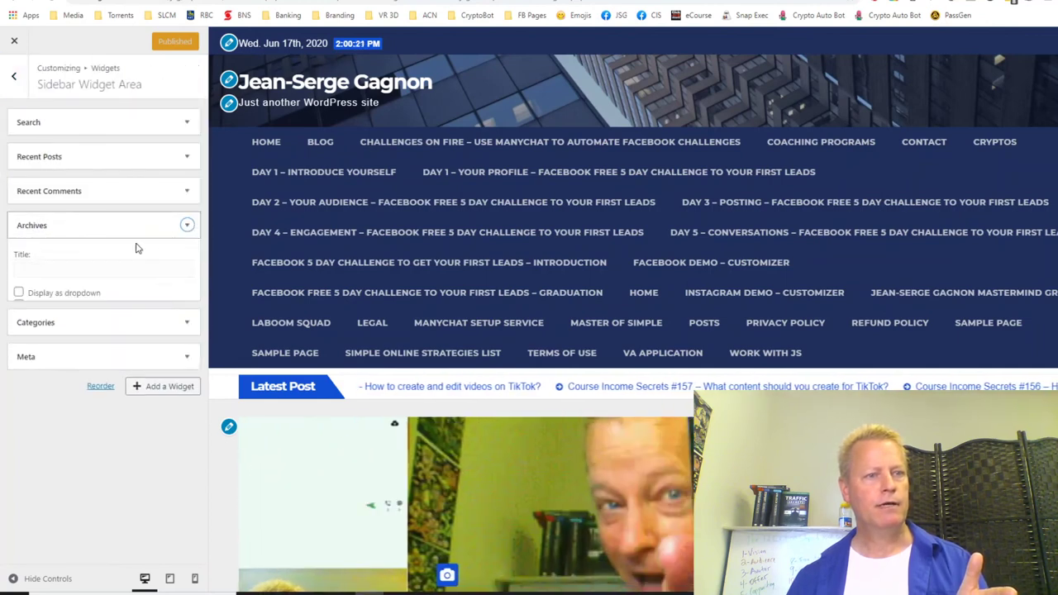
left_click(39, 324)
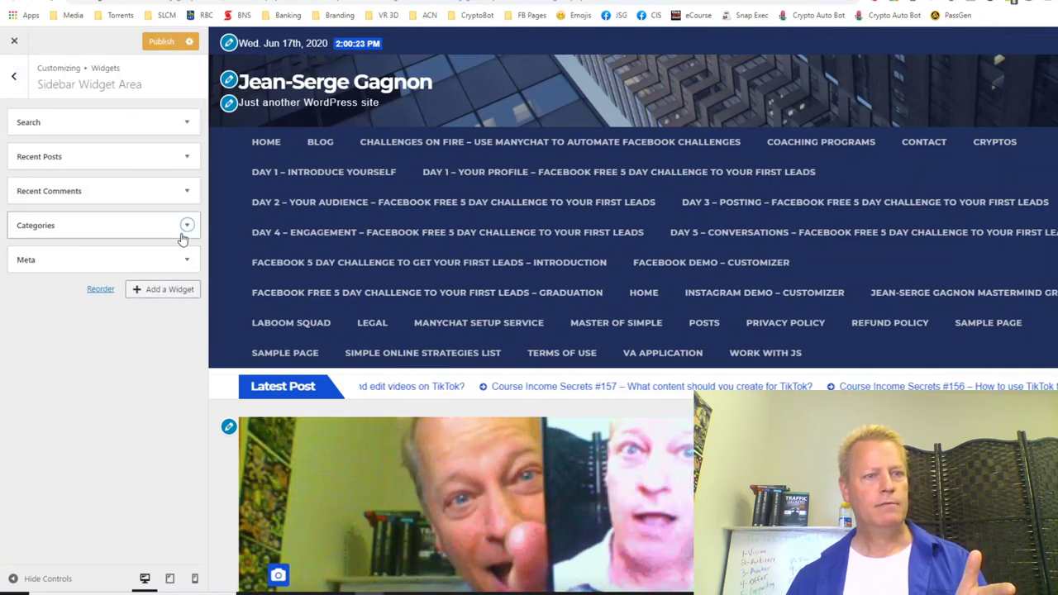
left_click(187, 225)
left_click(26, 338)
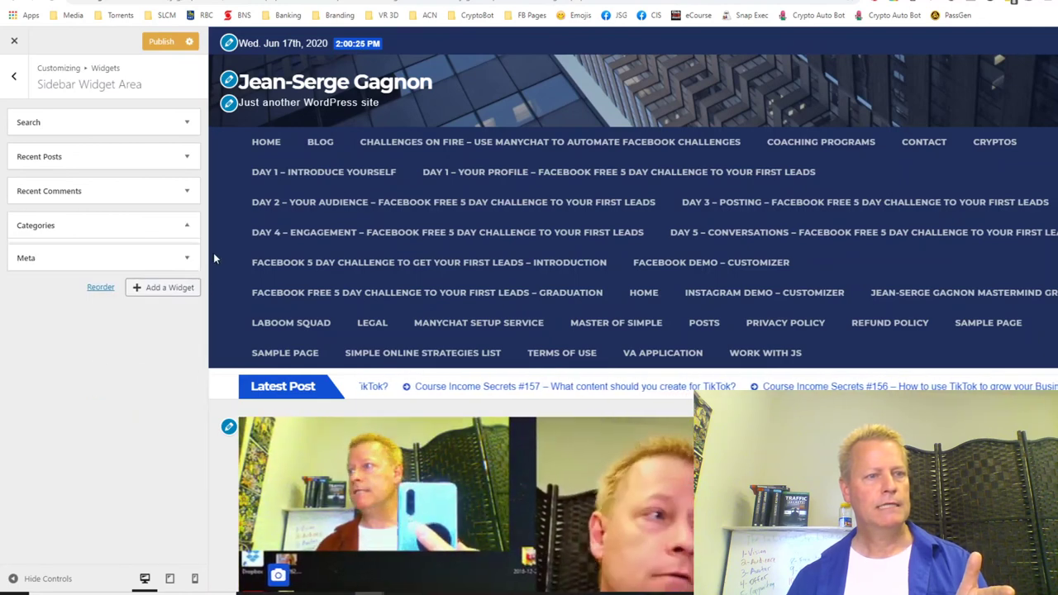
left_click(187, 225)
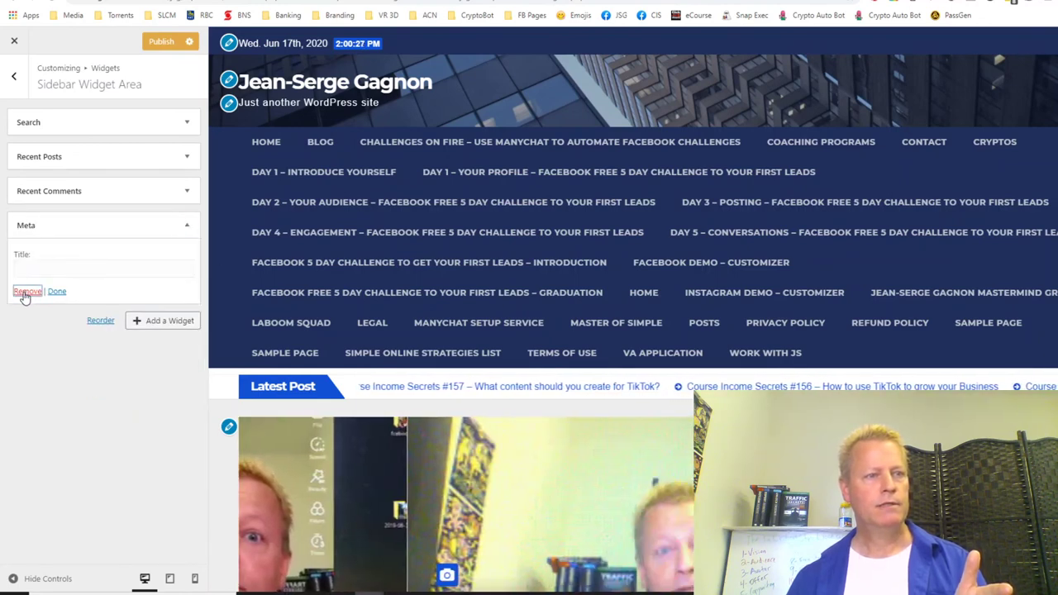
left_click(27, 290)
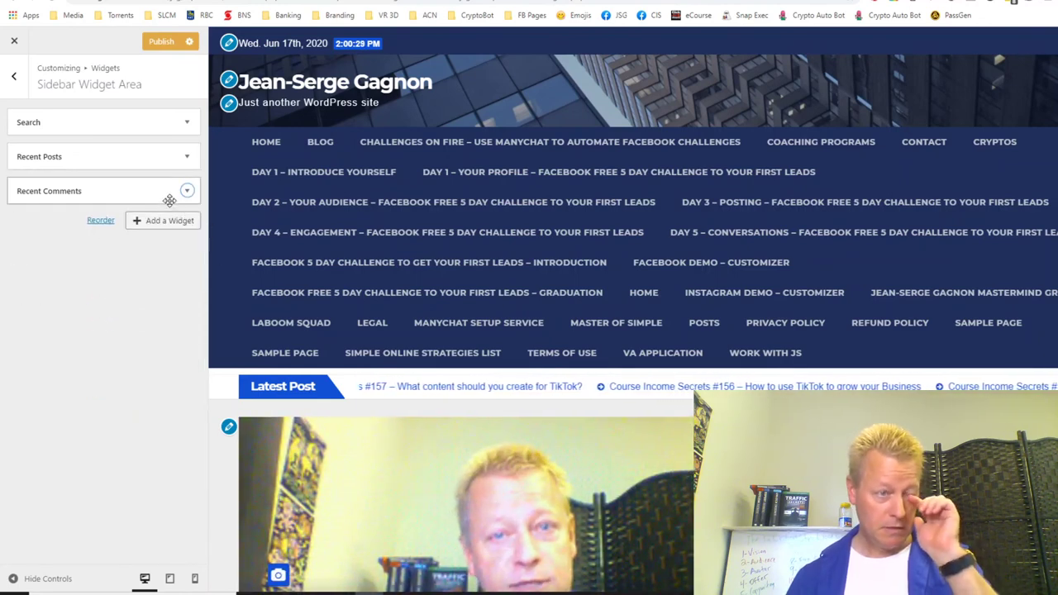
left_click(187, 156)
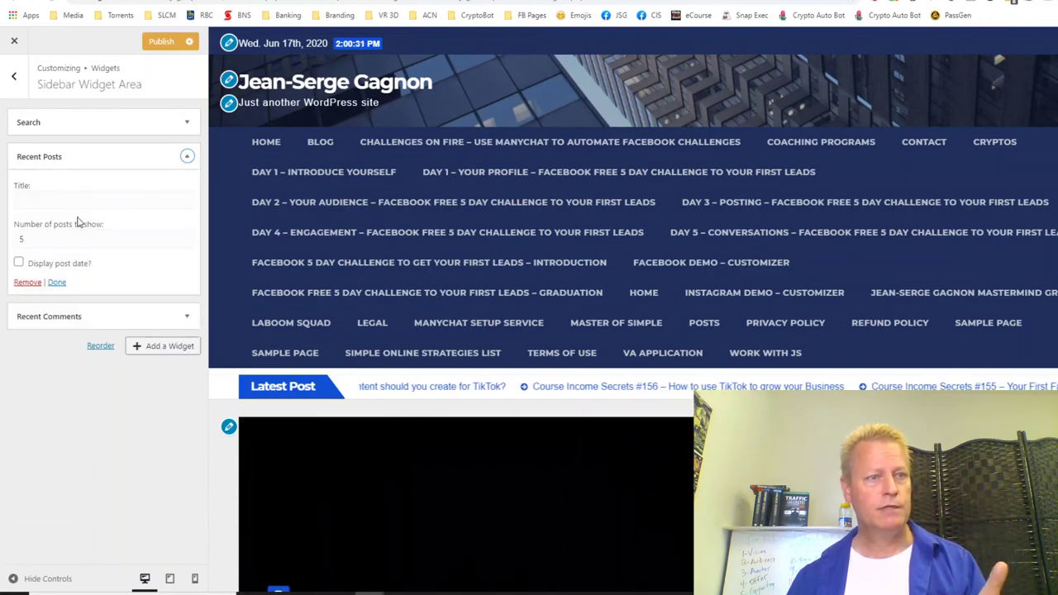
left_click(26, 283)
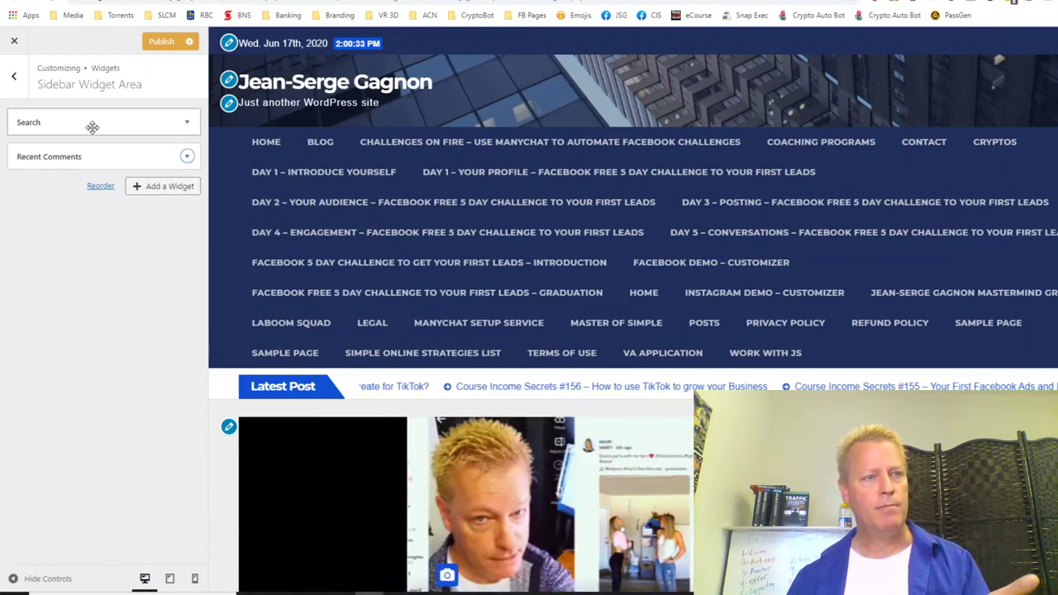
left_click(96, 127)
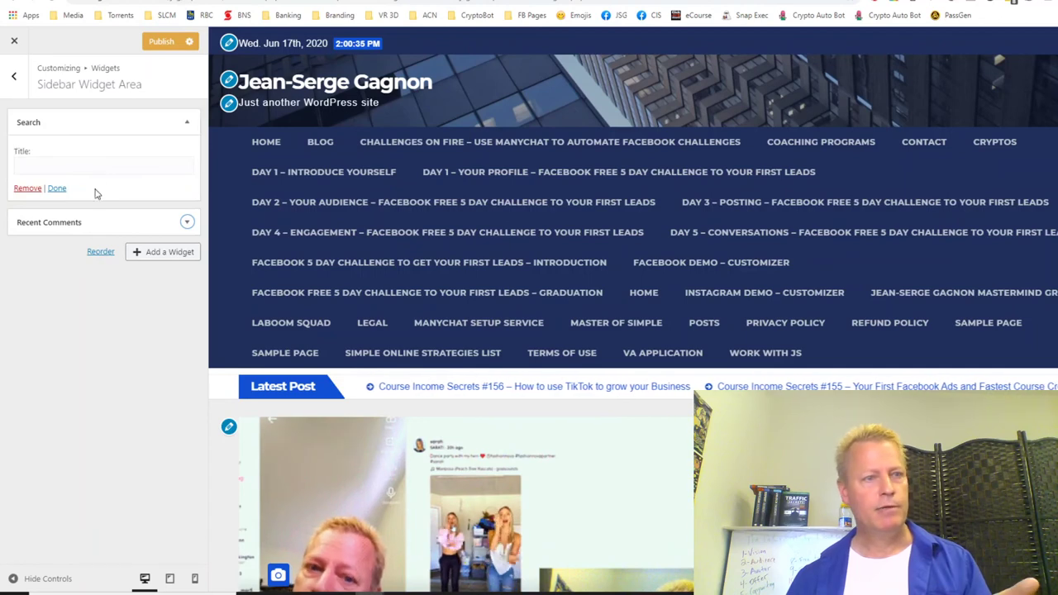
left_click(36, 191)
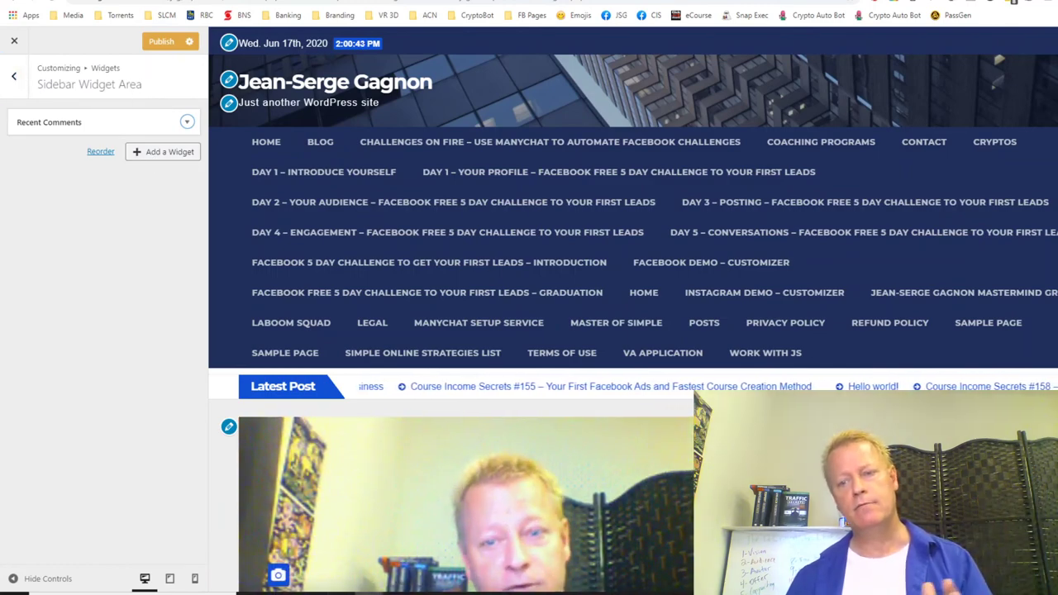
Confirm the Footer Widget Area holds no widgets, then go to the Menus panel.
scroll(958, 351, "down", 4)
scroll(957, 351, "down", 4)
scroll(957, 364, "down", 5)
scroll(957, 363, "up", 7)
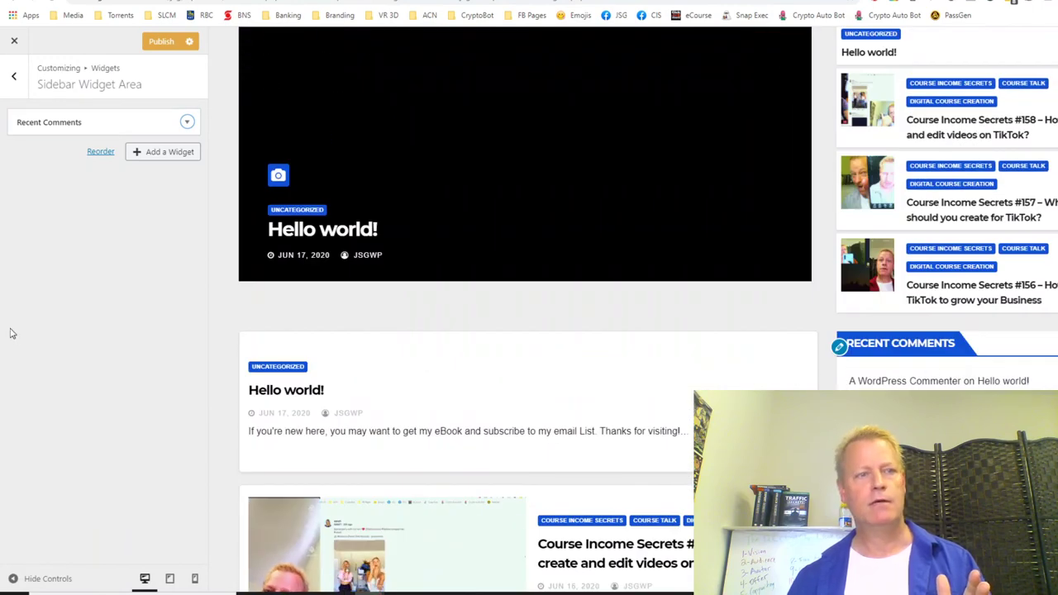
left_click(13, 75)
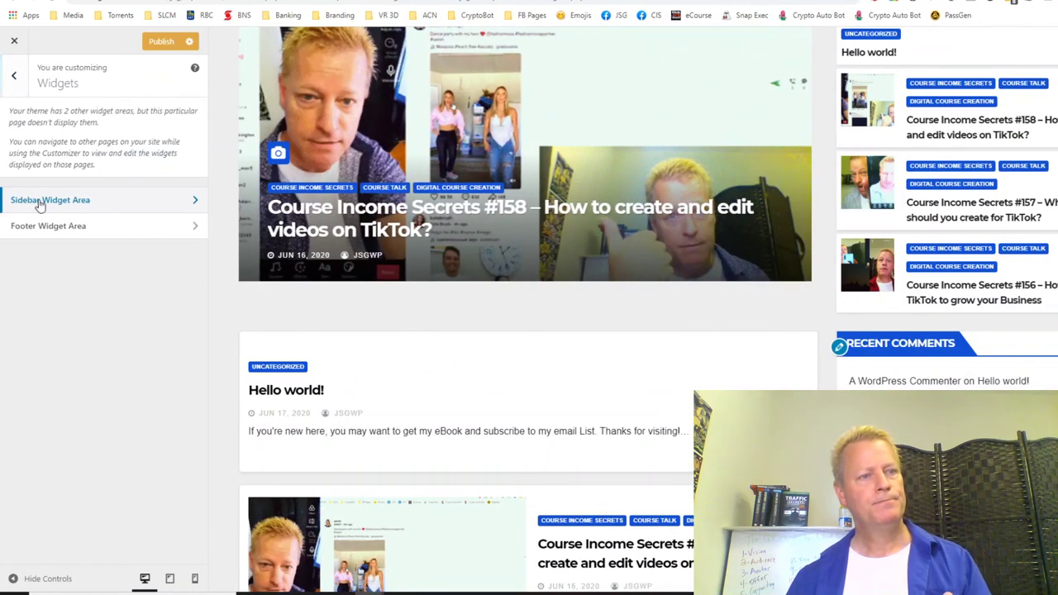
left_click(54, 228)
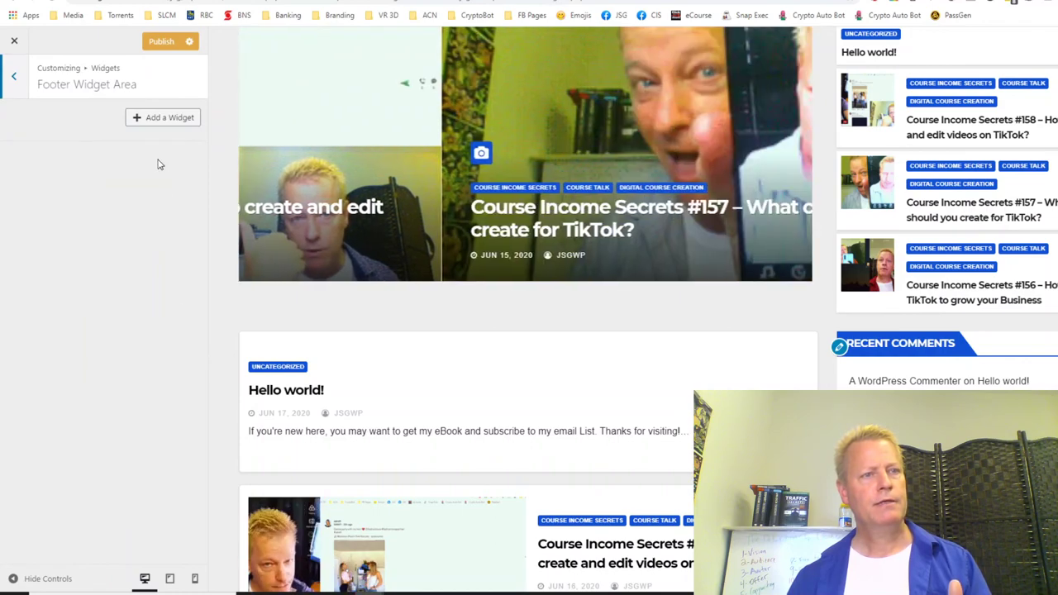
left_click(14, 76)
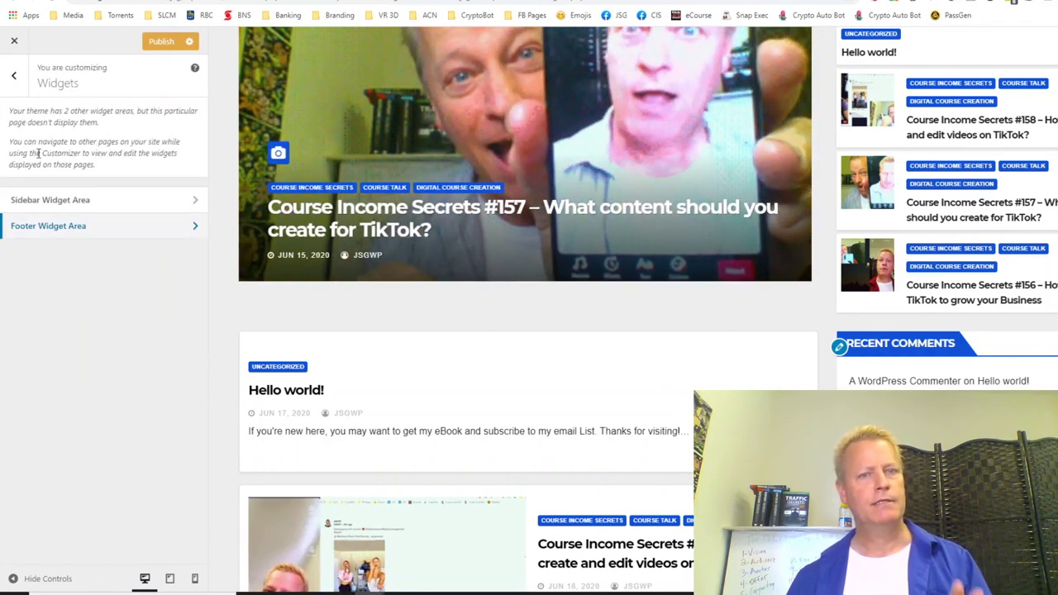
left_click(14, 75)
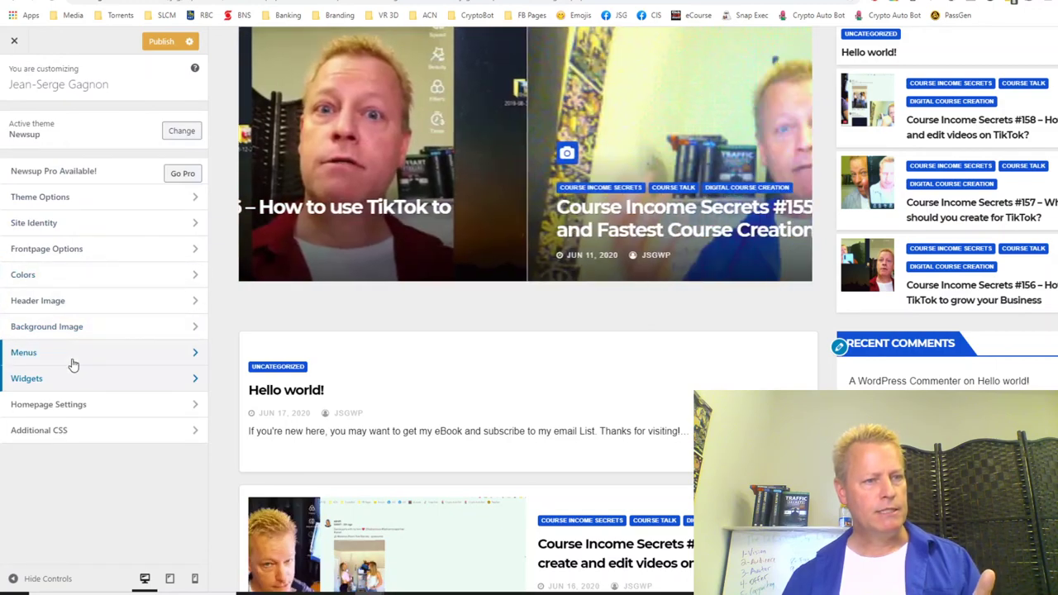
left_click(77, 355)
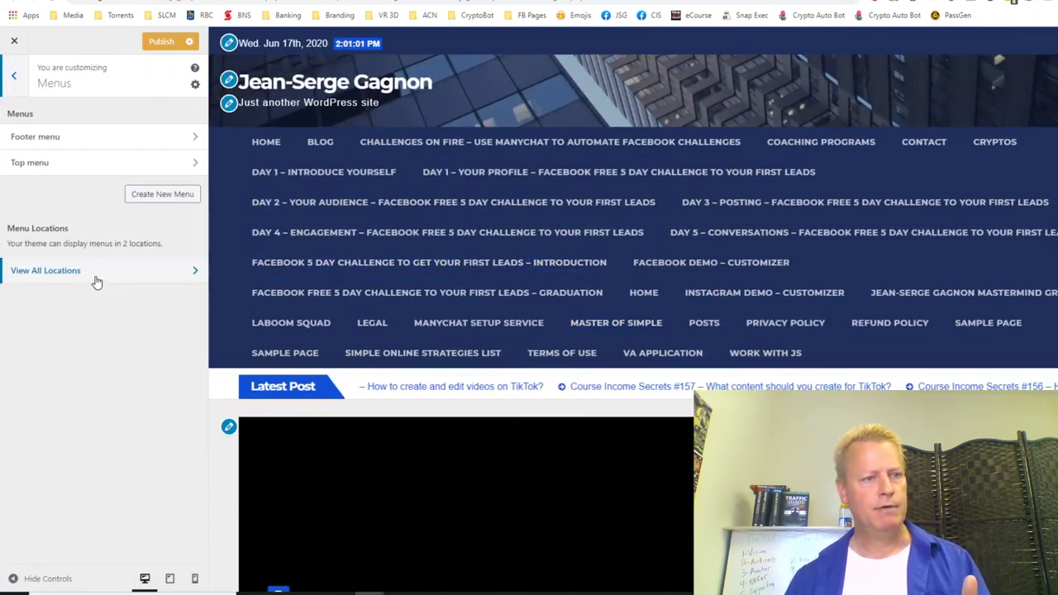
Assign Top menu to the Primary location and Footer menu to the Footer location.
left_click(97, 282)
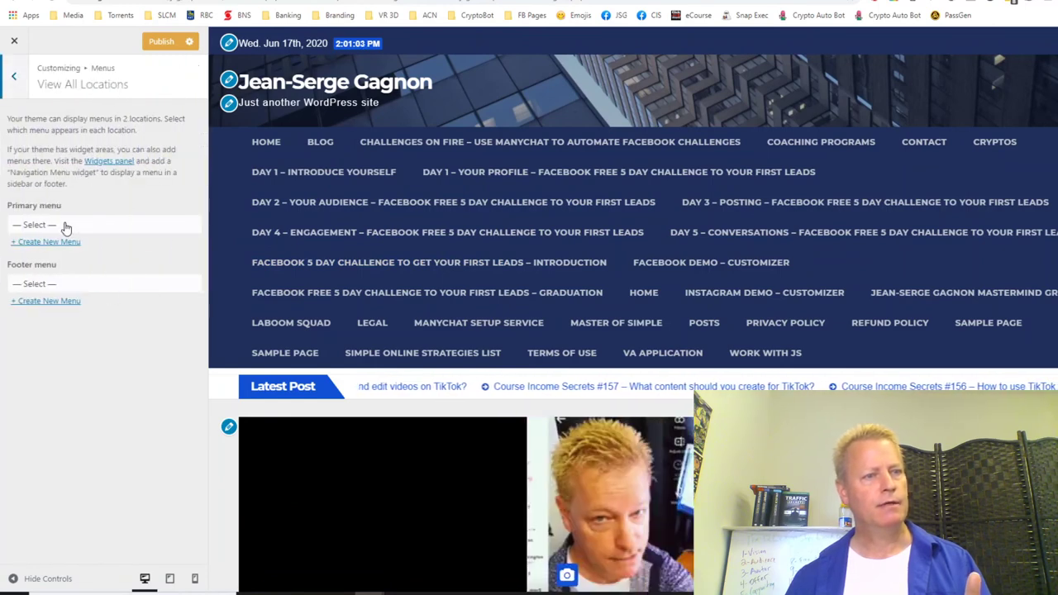
left_click(62, 228)
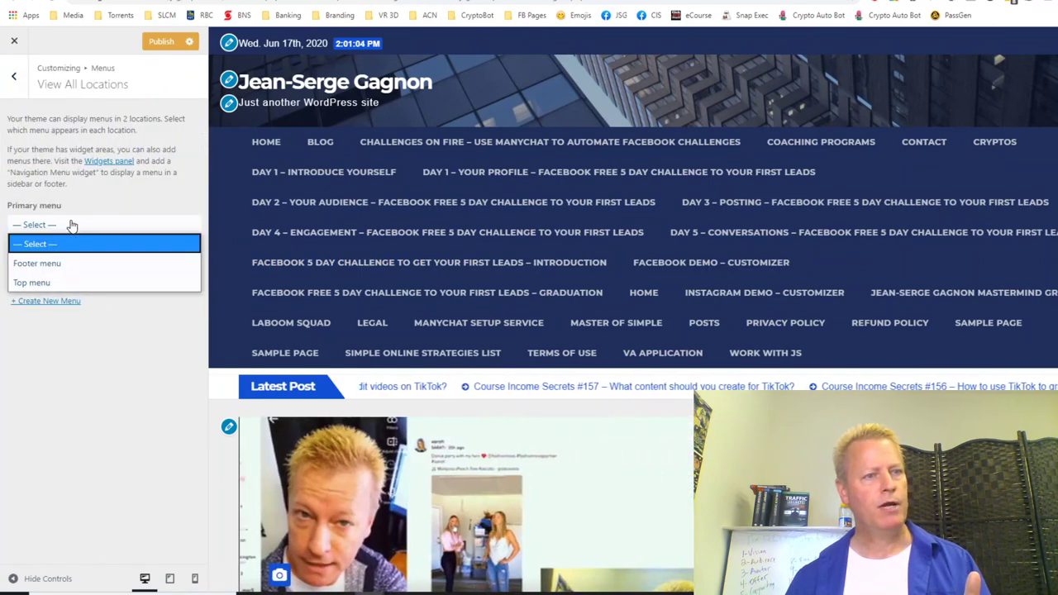
left_click(42, 282)
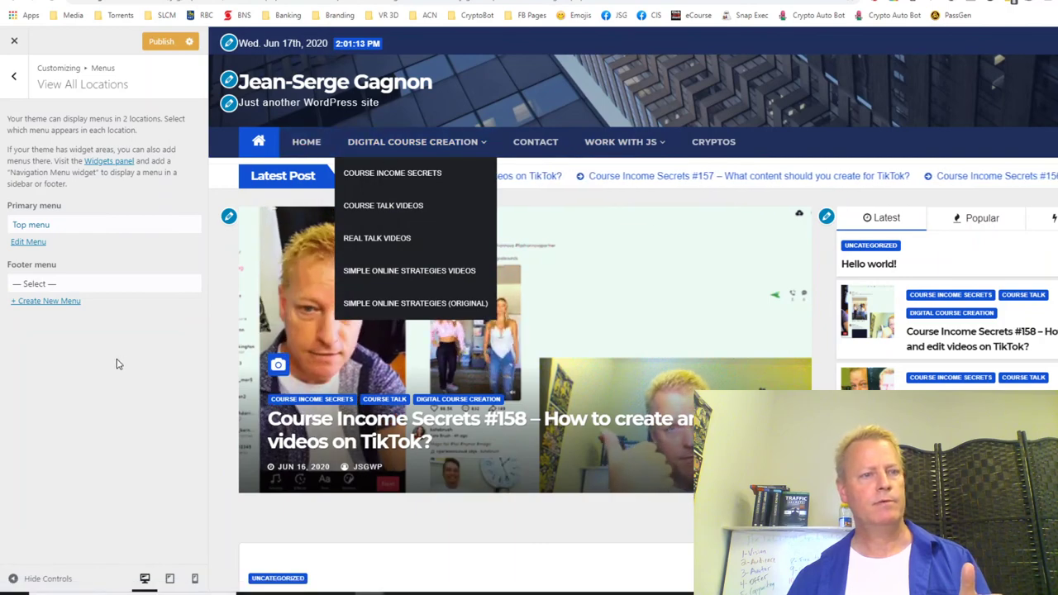
left_click(78, 284)
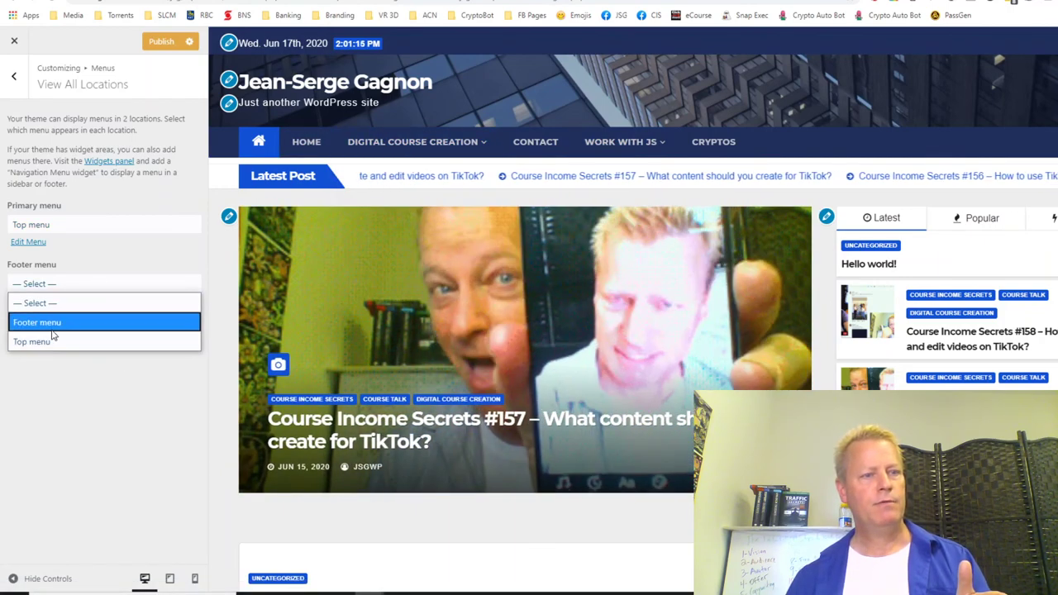
left_click(49, 322)
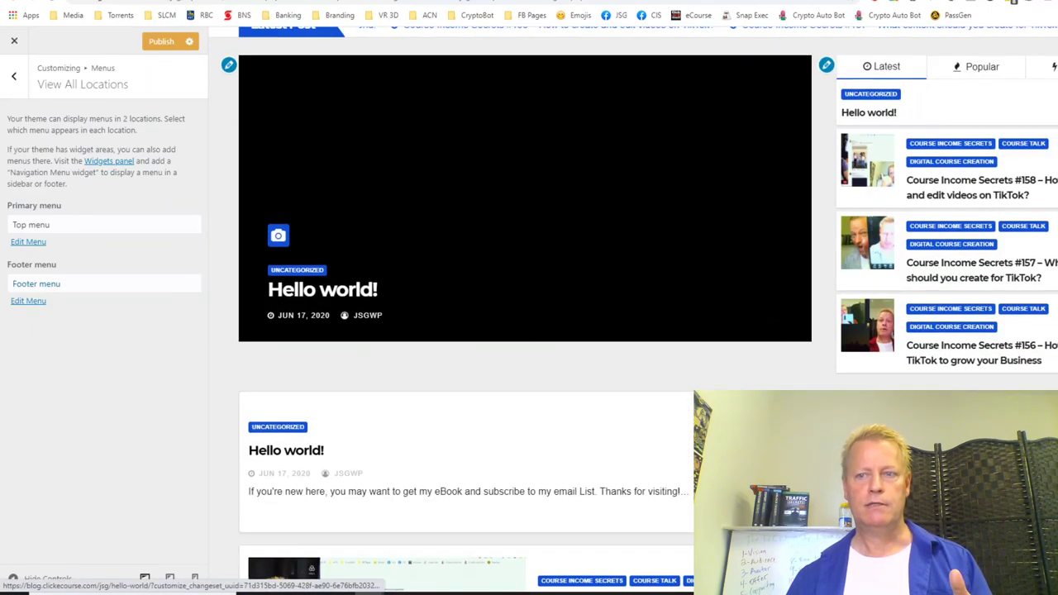
scroll(529, 247, "down", 20)
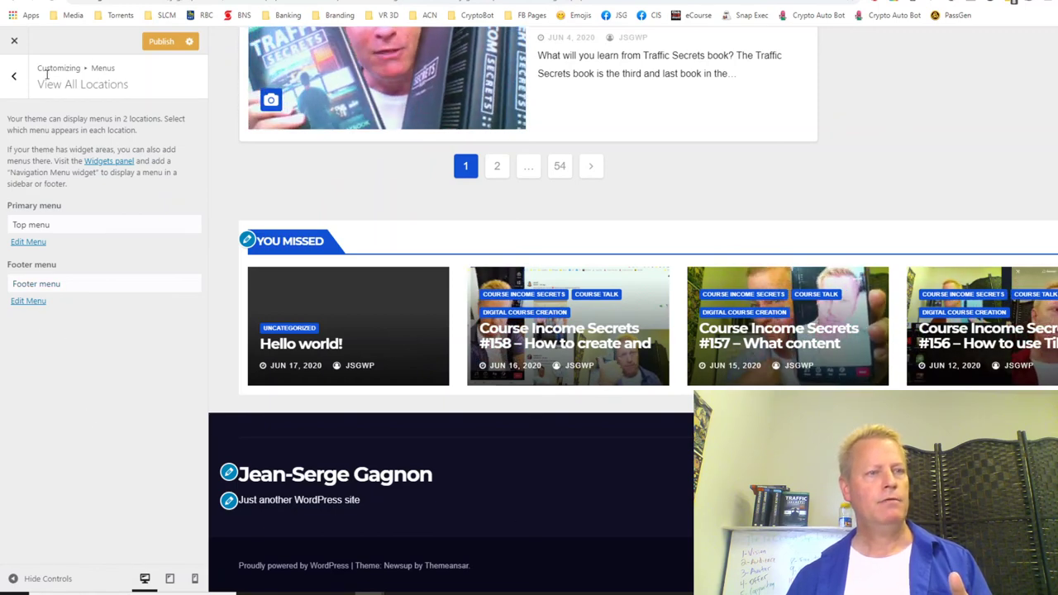
left_click(15, 74)
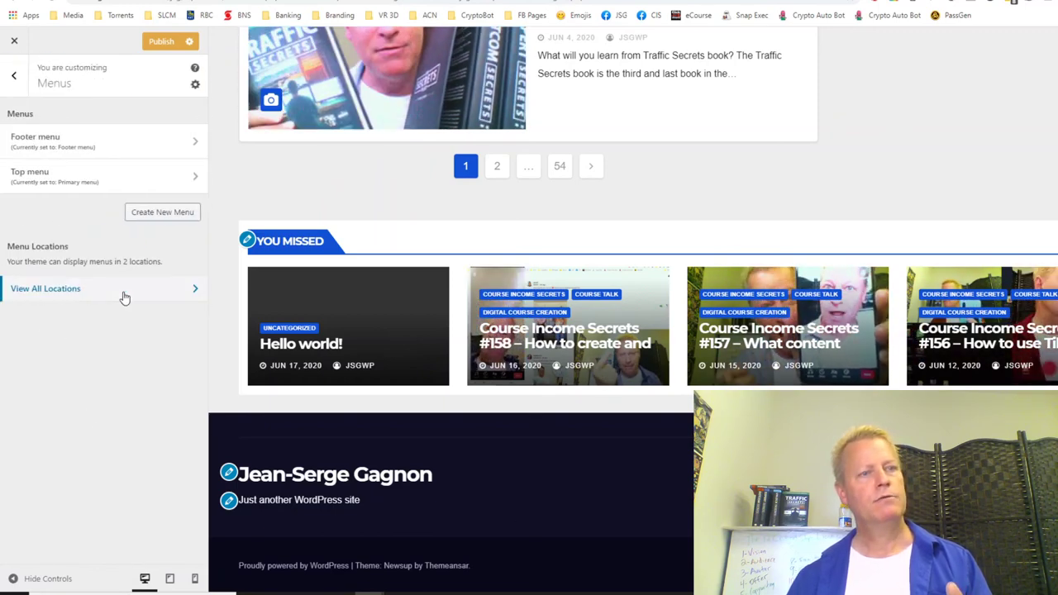
Delete the Home link from the Top menu, publish the Customizer changes and view the live site.
left_click(15, 78)
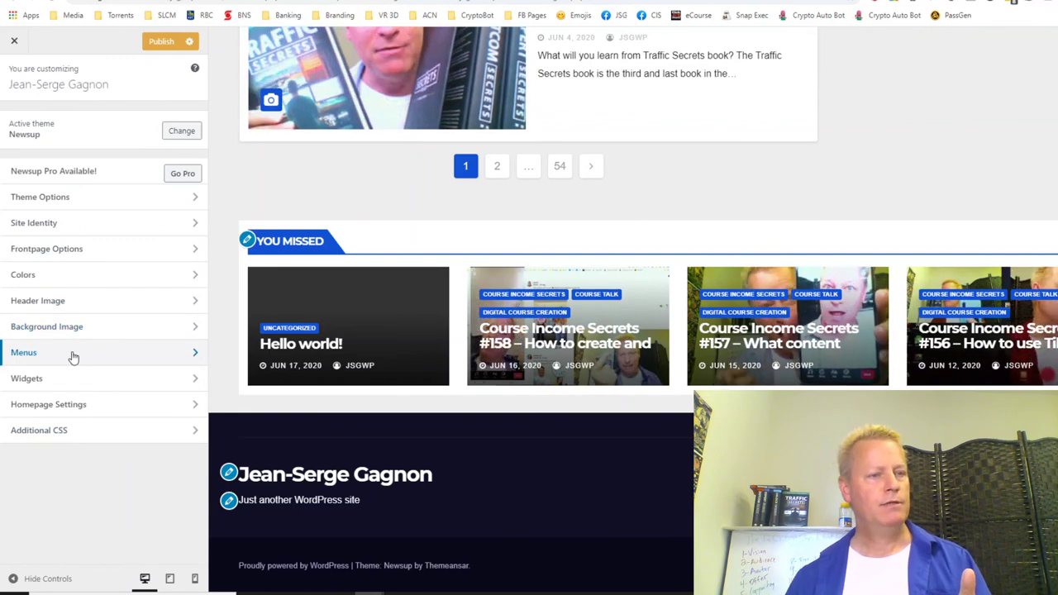
left_click(73, 353)
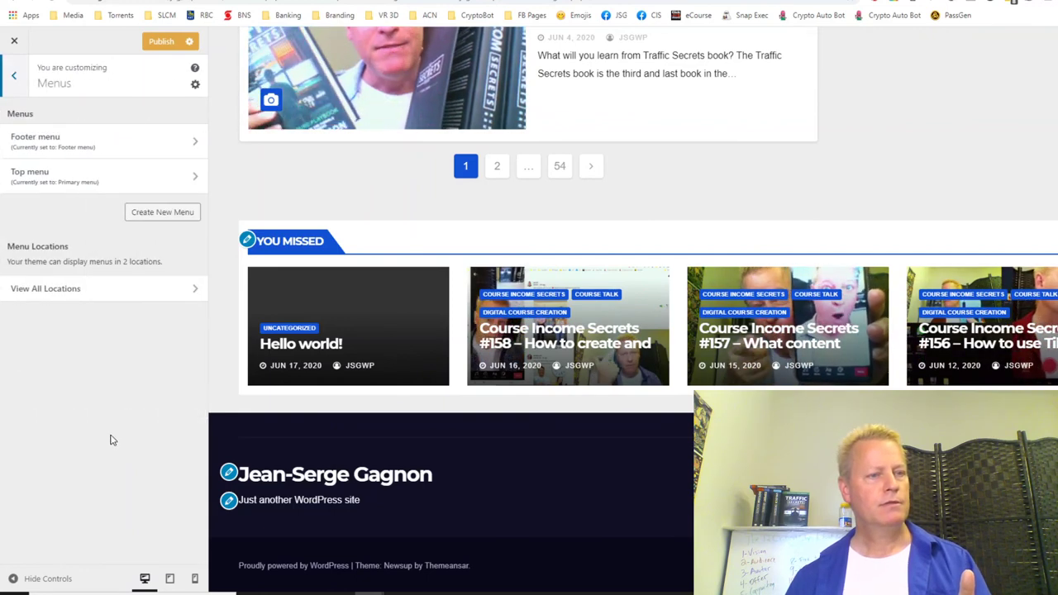
left_click(81, 178)
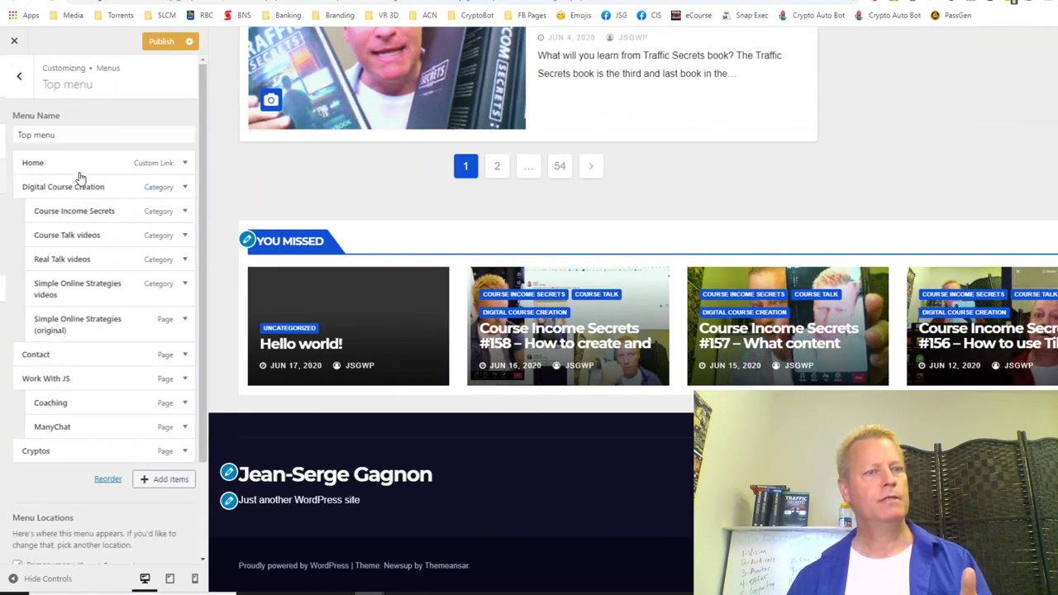
left_click(182, 166)
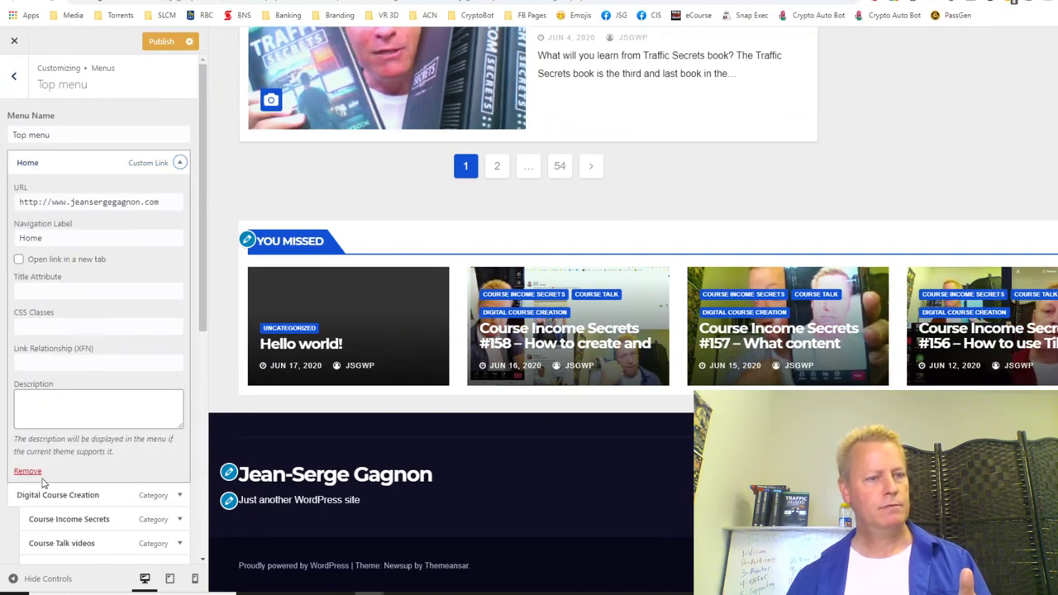
left_click(39, 475)
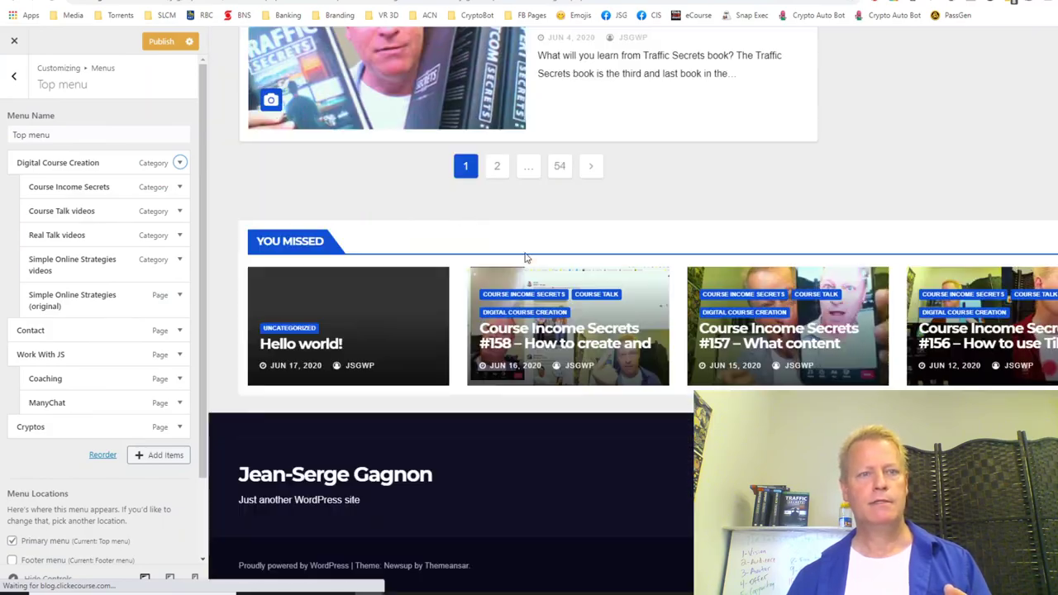
scroll(304, 200, "up", 15)
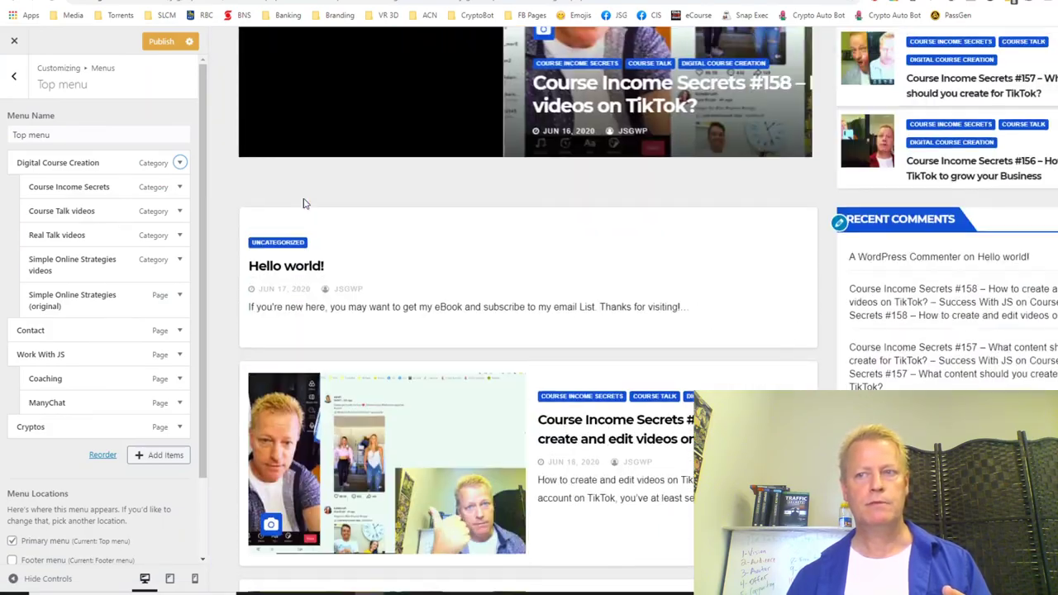
scroll(303, 204, "up", 5)
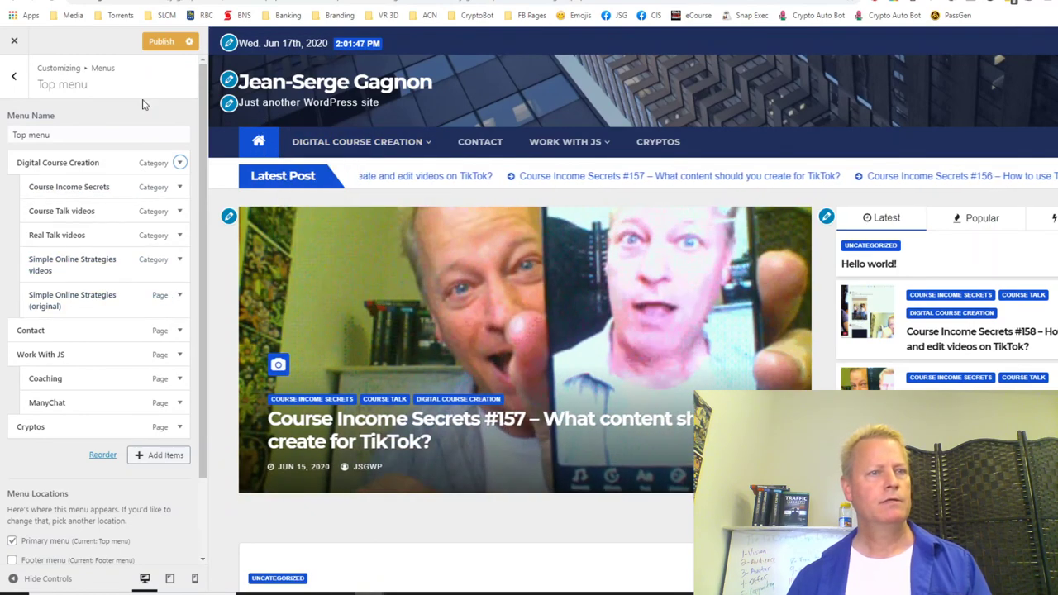
left_click(162, 41)
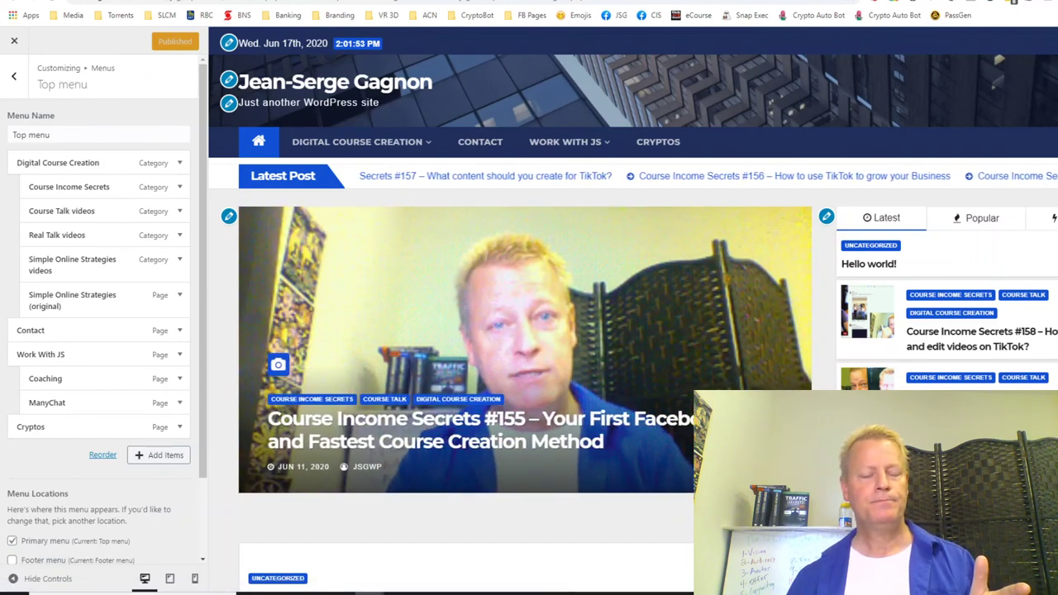
left_click(447, 1)
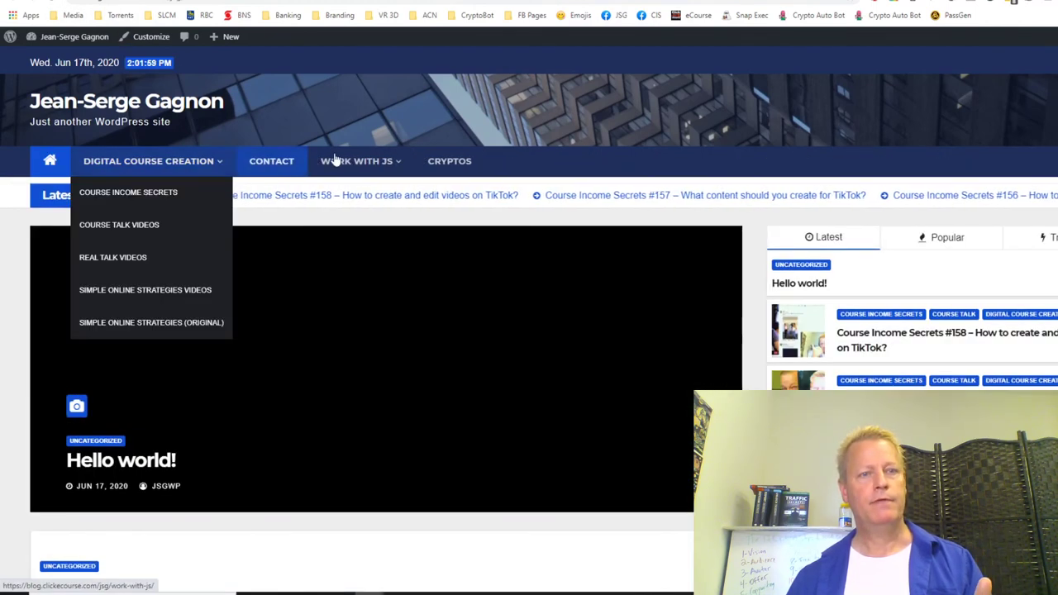
Scroll through the finished blog front page and its posts, then close the tab.
scroll(942, 295, "down", 5)
scroll(528, 320, "up", 5)
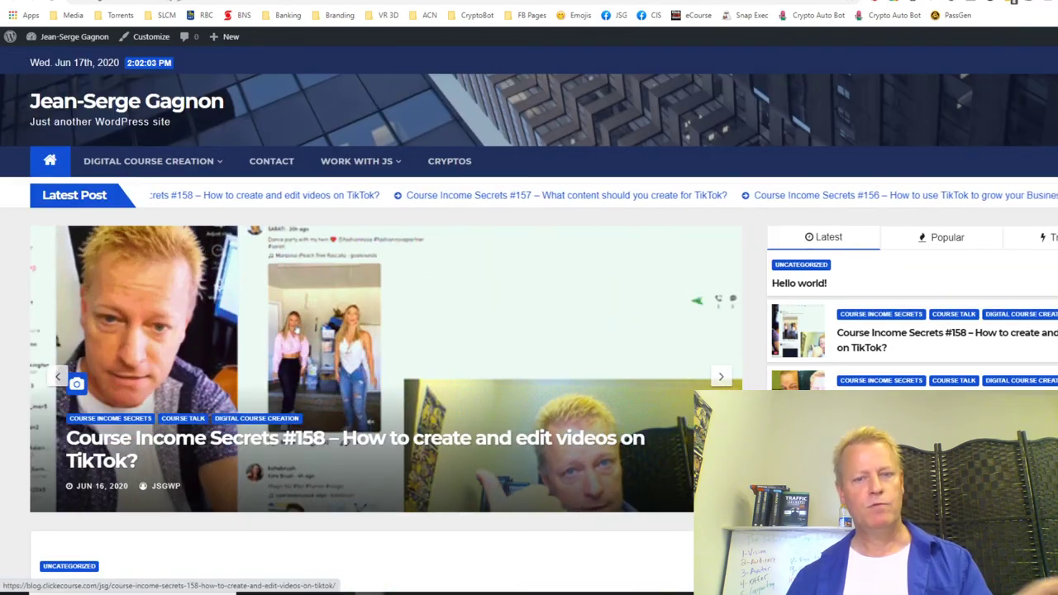
scroll(616, 401, "down", 15)
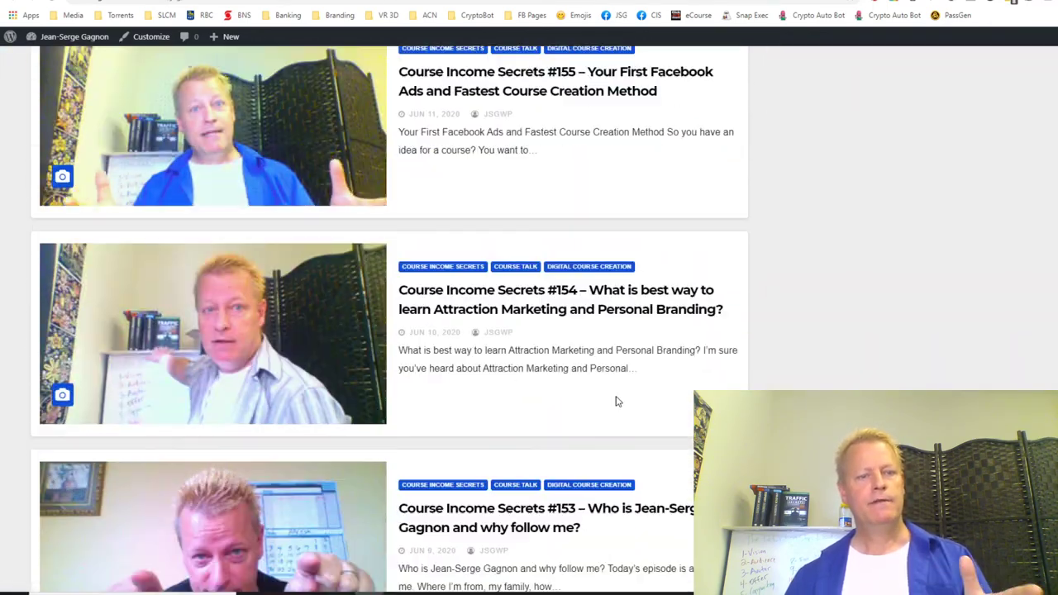
scroll(616, 401, "up", 15)
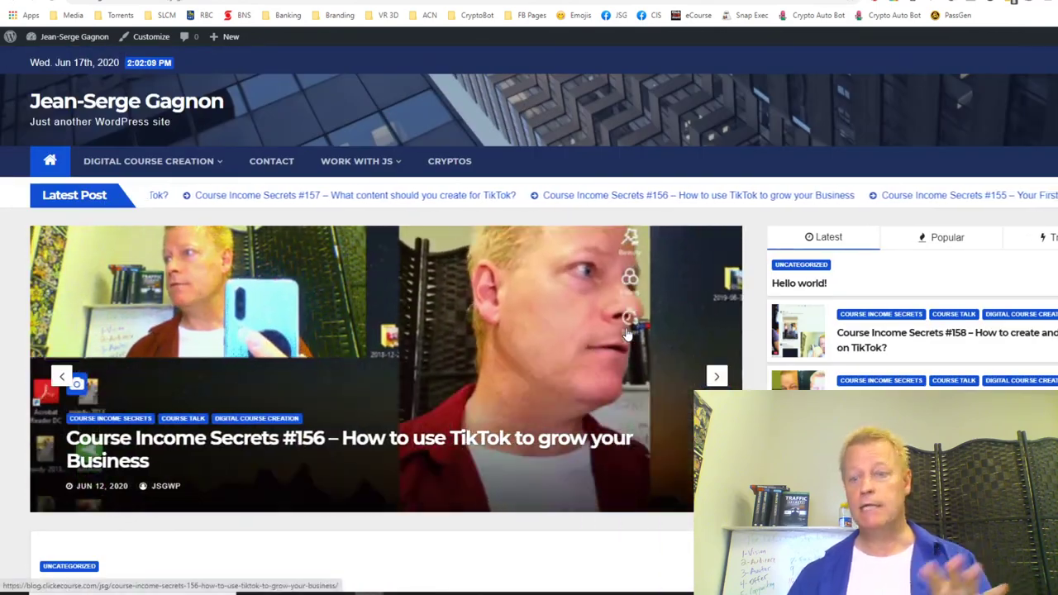
scroll(576, 365, "down", 2)
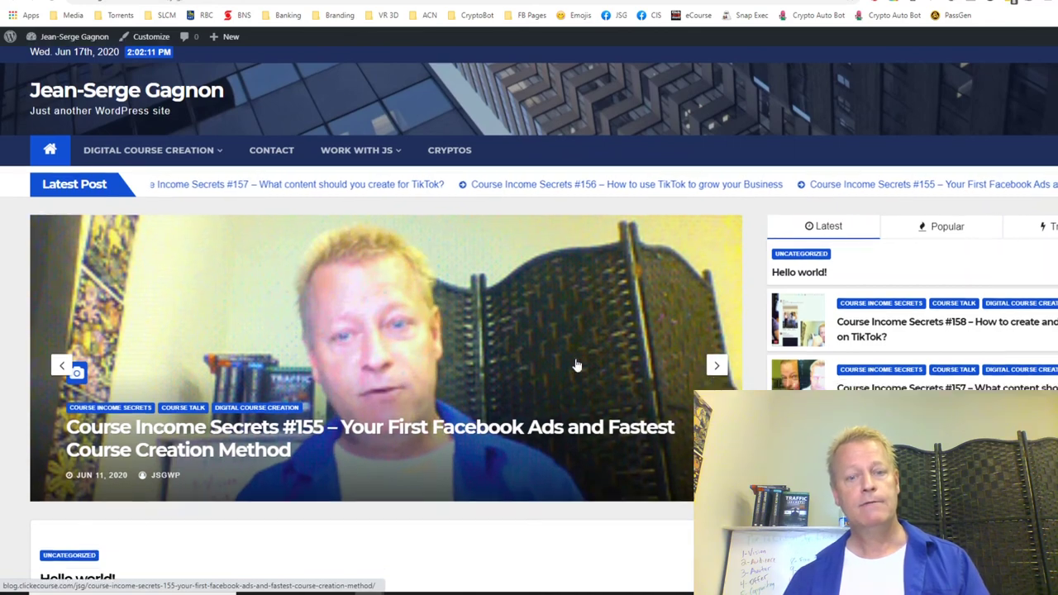
scroll(577, 365, "down", 4)
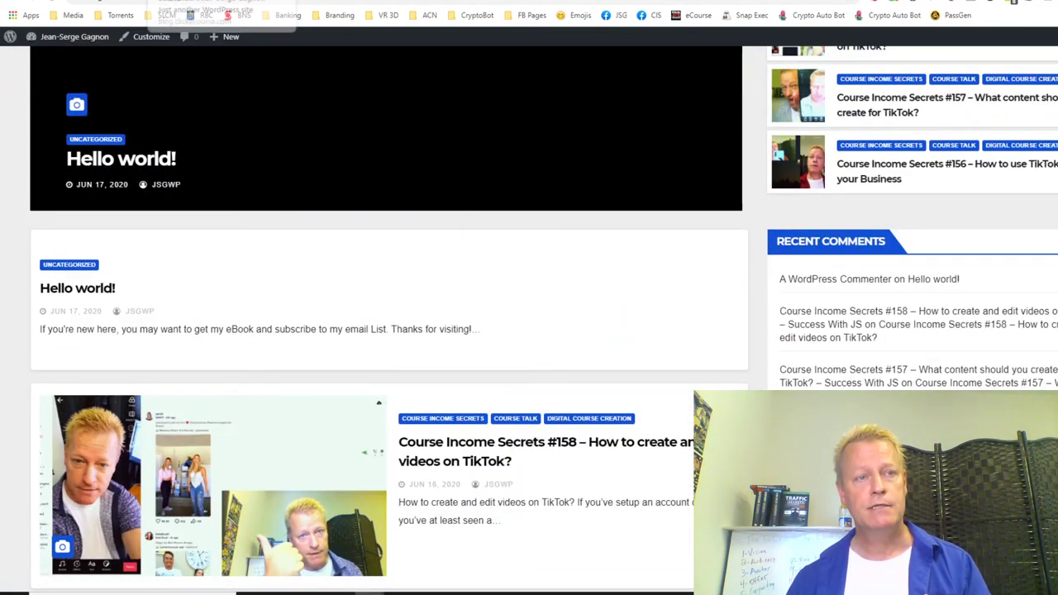
key("ctrl+w")
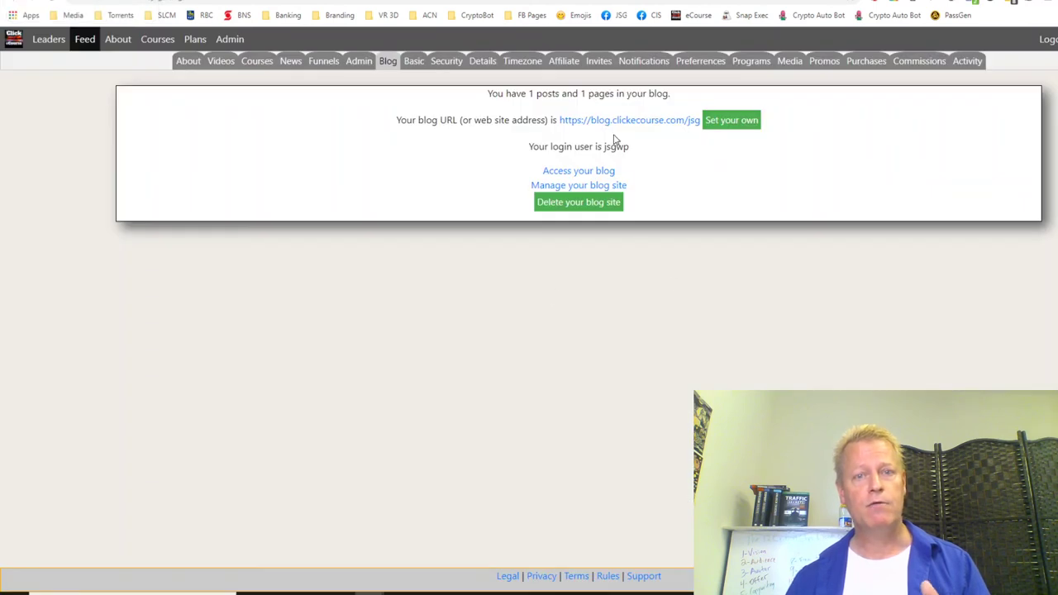
Use 'Set your own' to enter the personal .com domain as the blog's address.
left_click(729, 122)
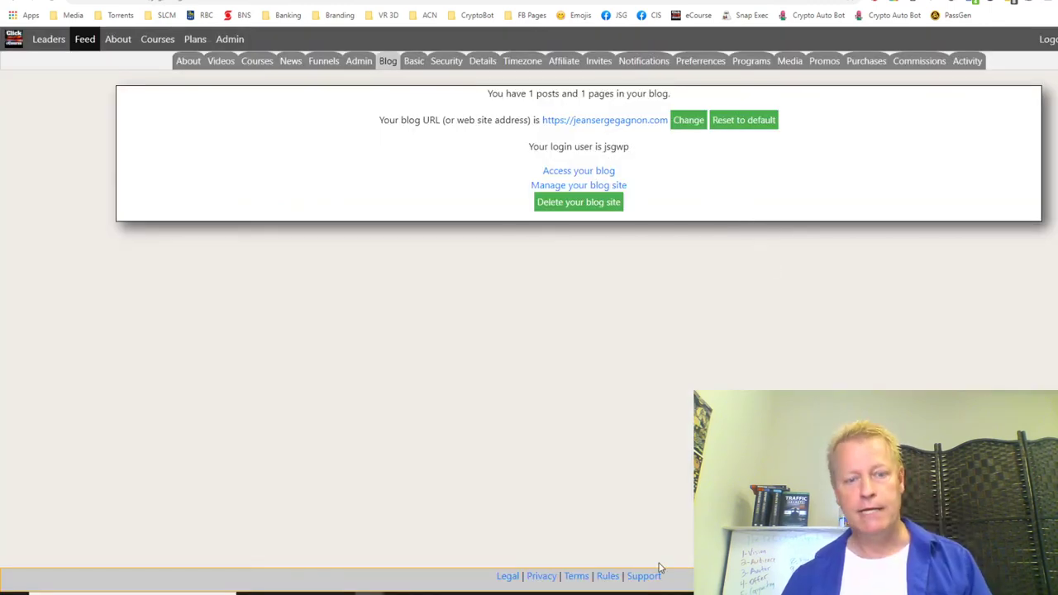
mouse_move(368, 592)
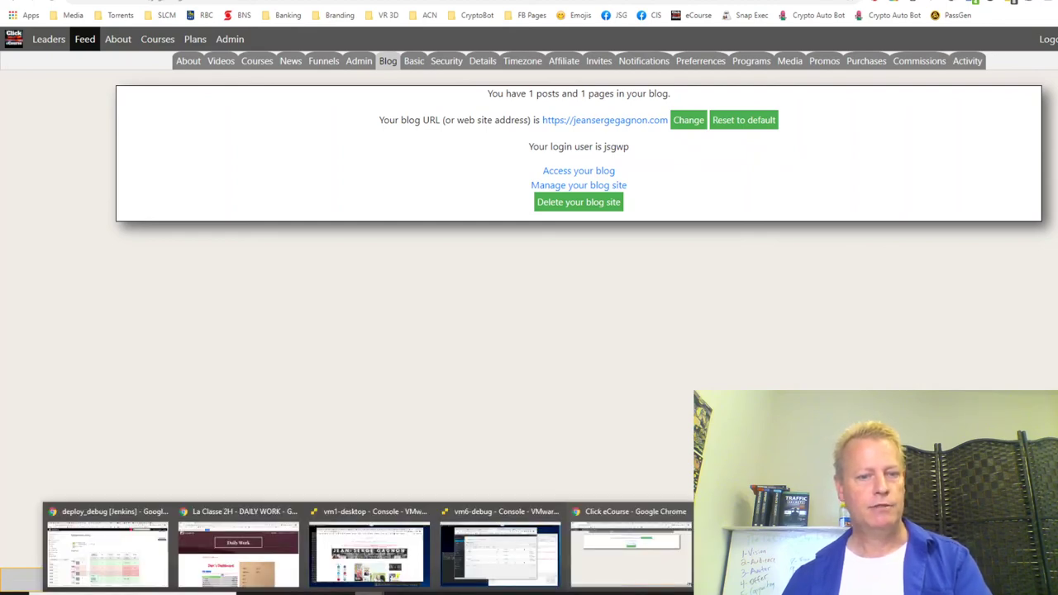
Open the domain's DNS records in ZoneEdit and point the @ alias at the ClickeCourse host.
left_click(107, 550)
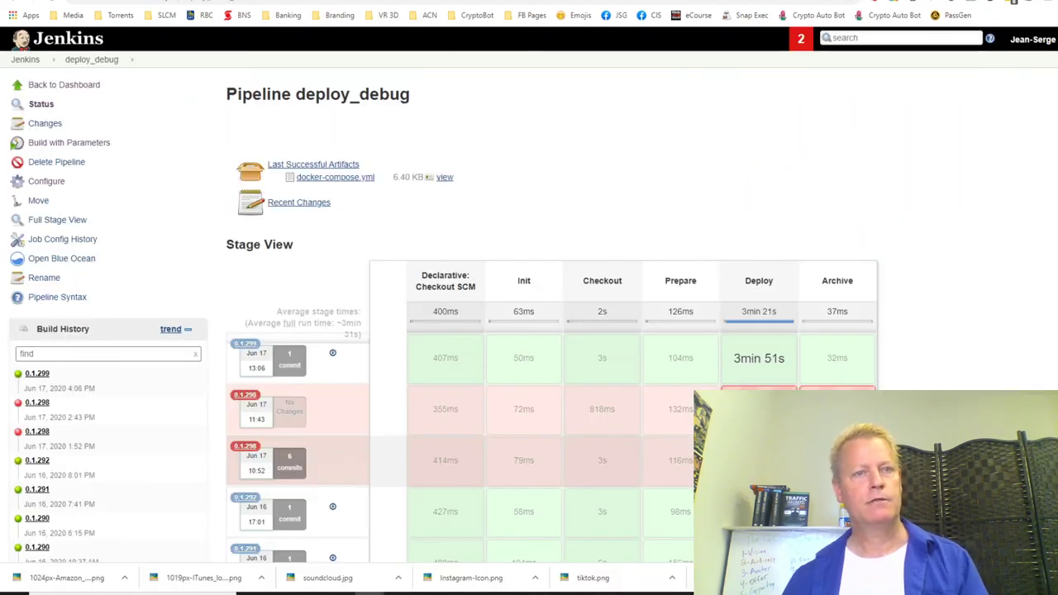
left_click(355, 0)
left_click(123, 42)
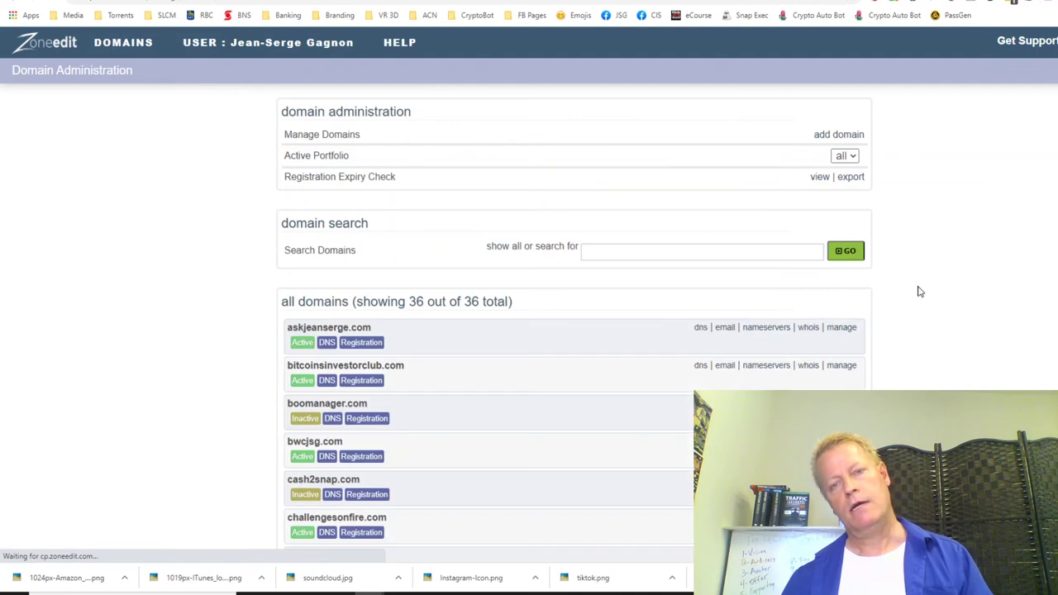
scroll(501, 373, "down", 3)
scroll(281, 482, "down", 2)
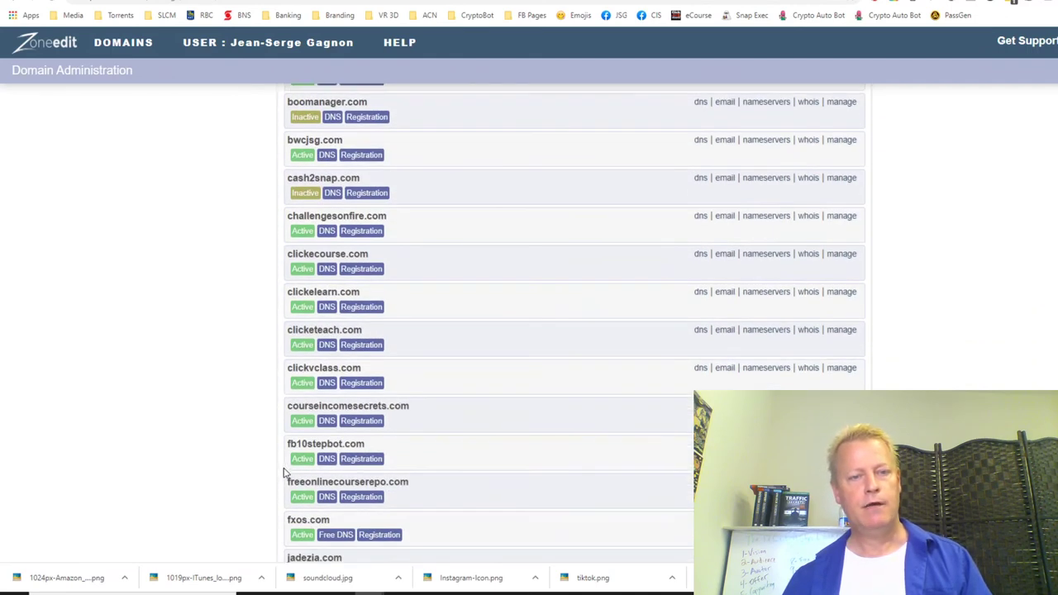
scroll(416, 422, "down", 3)
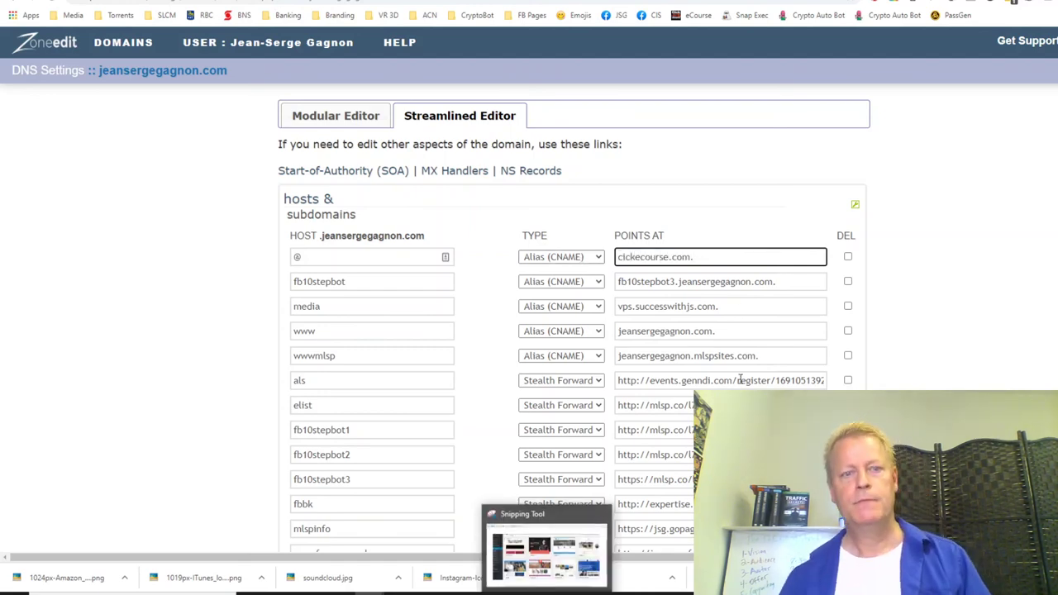
scroll(529, 330, "down", 20)
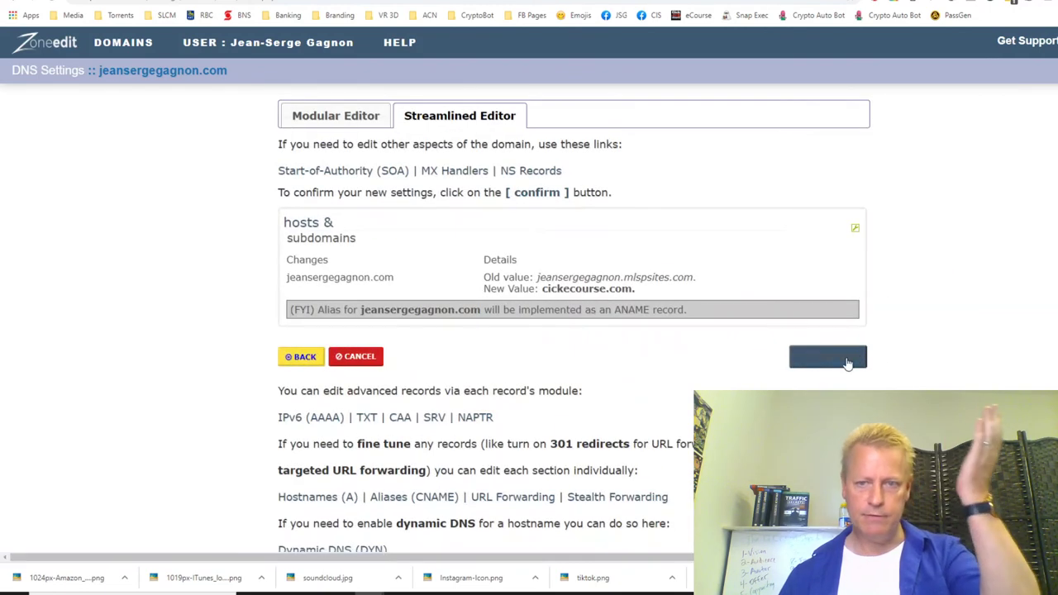
Confirm the new DNS settings and finish the ZoneEdit update.
left_click(847, 361)
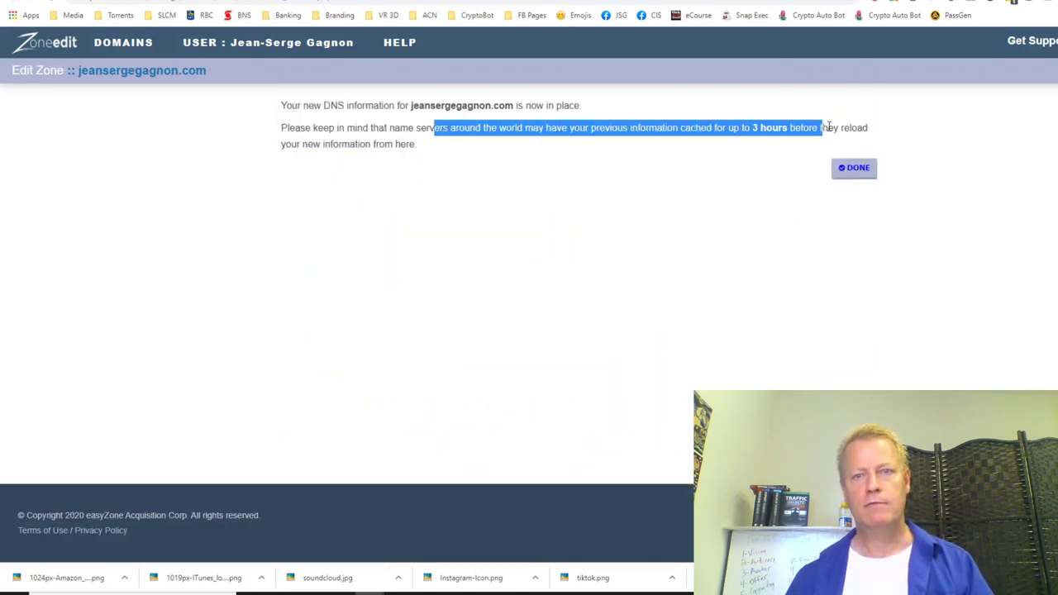
left_click(953, 264)
left_click(860, 175)
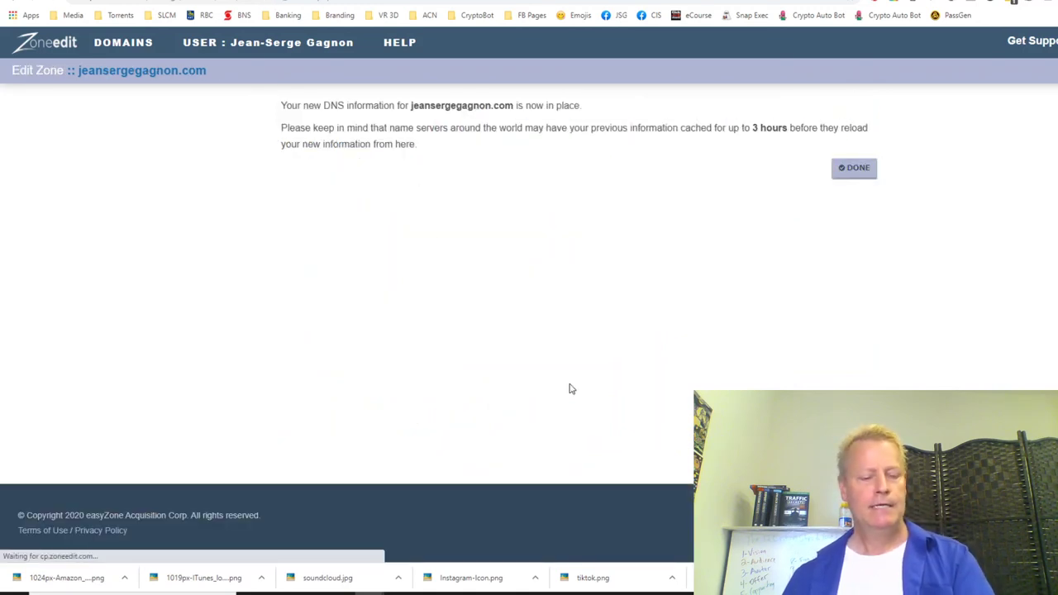
key("alt+Tab")
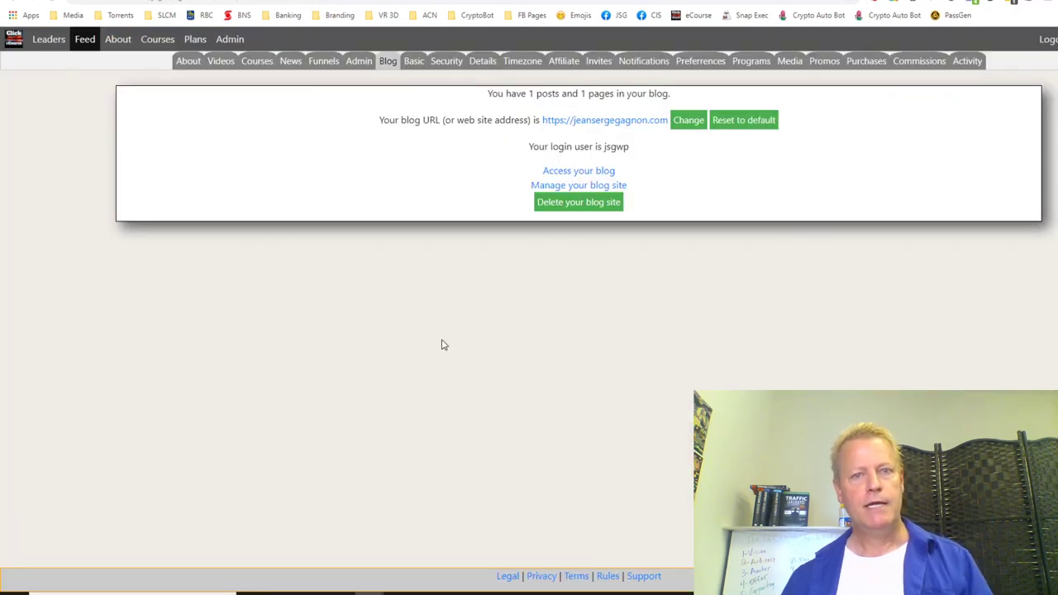
Open the blog at its custom domain and view the certificate warning details.
left_click(627, 124)
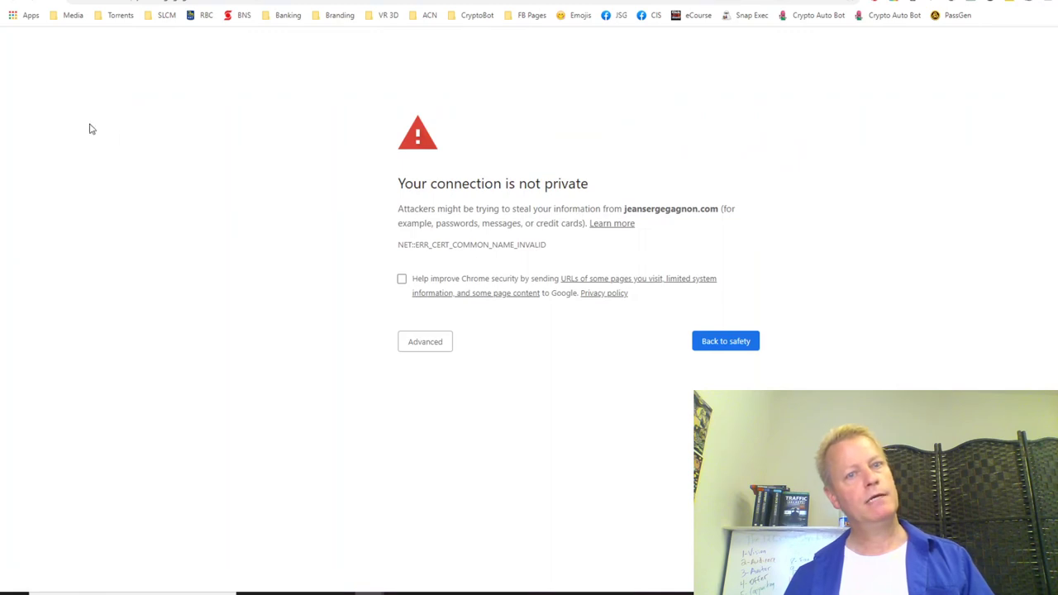
left_click(421, 342)
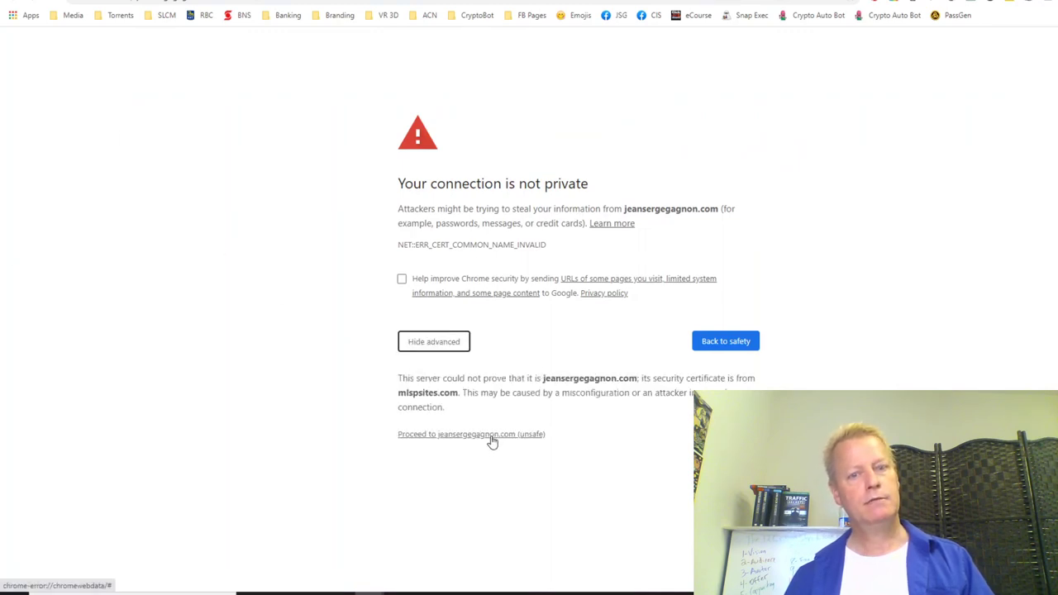
left_click_drag(550, 379, 643, 379)
left_click(647, 406)
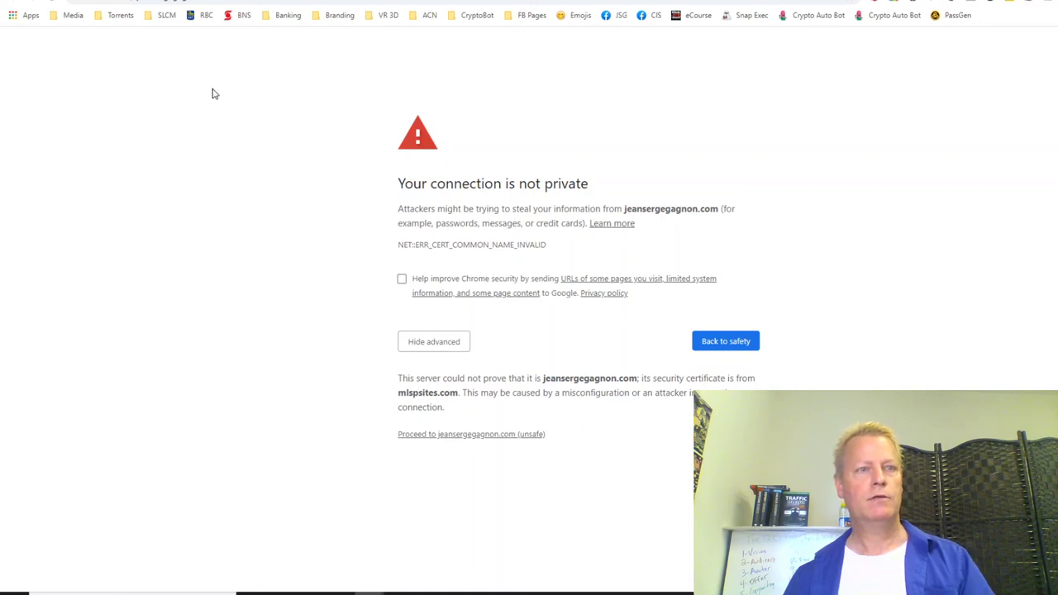
Load the custom .com domain in an incognito window, which still shows the old Divi site.
key("alt+f")
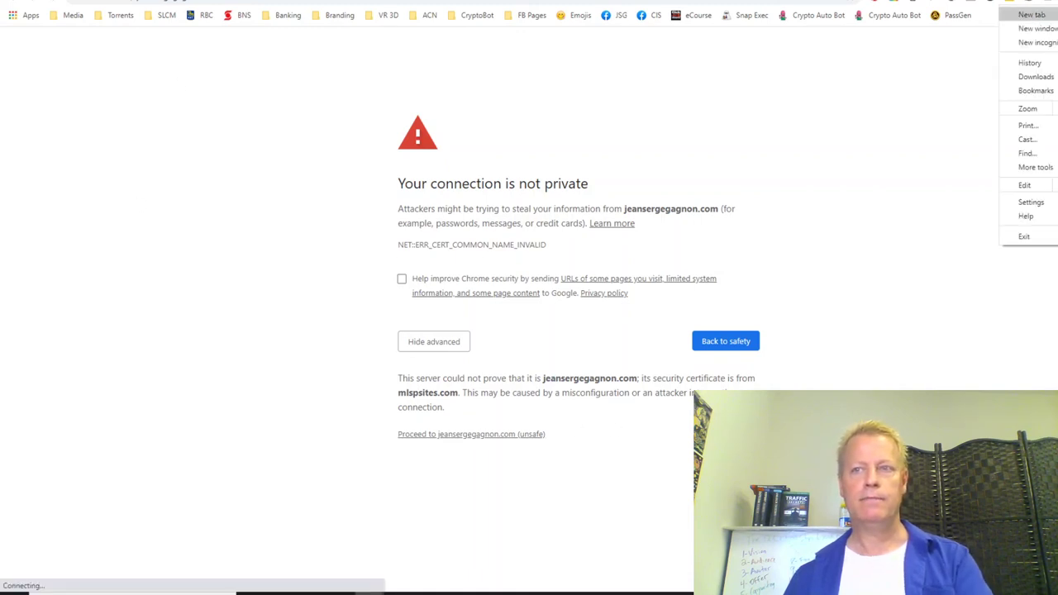
left_click(1033, 41)
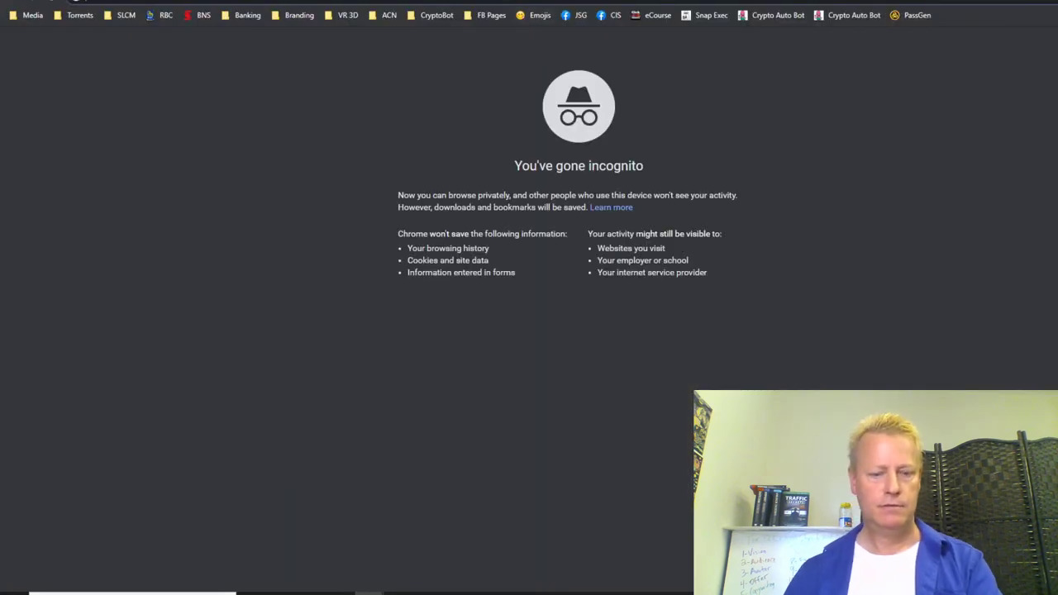
type("jean")
key("Return")
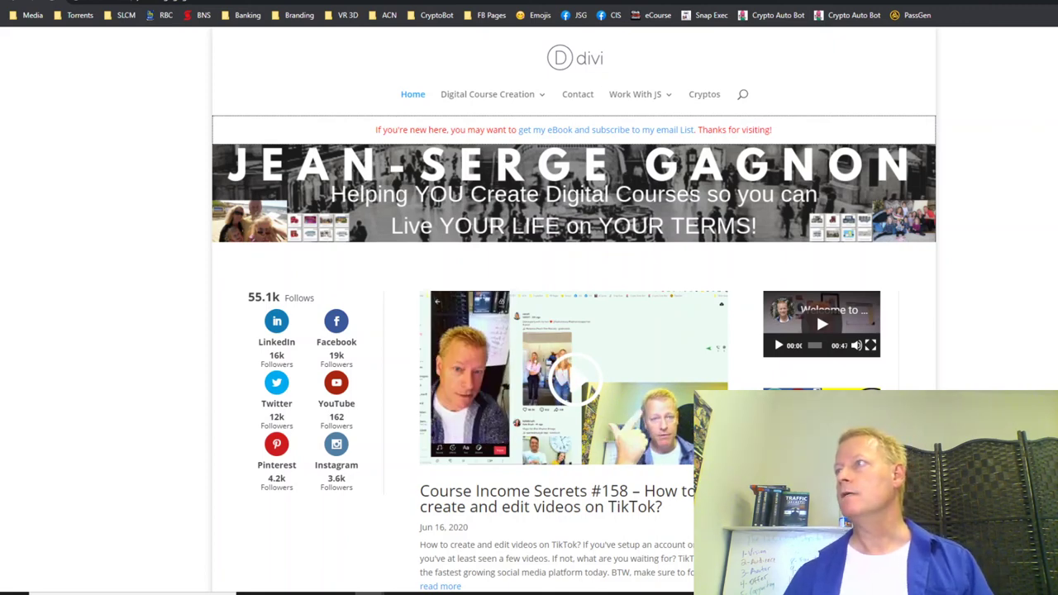
key("alt+Tab")
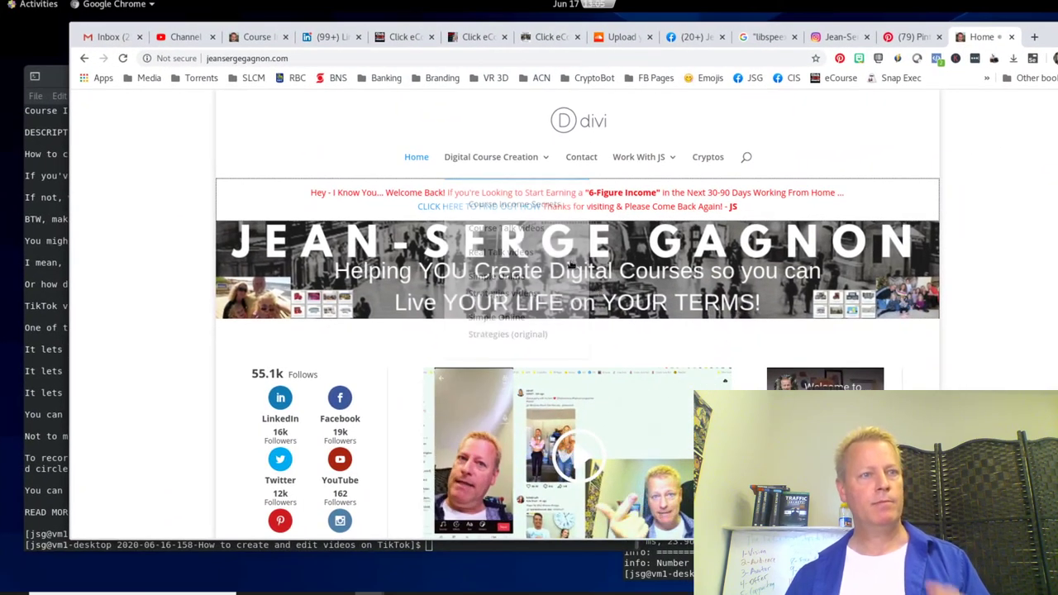
Reload the custom .com domain in the virtual machine's browser to recheck it.
mouse_move(491, 156)
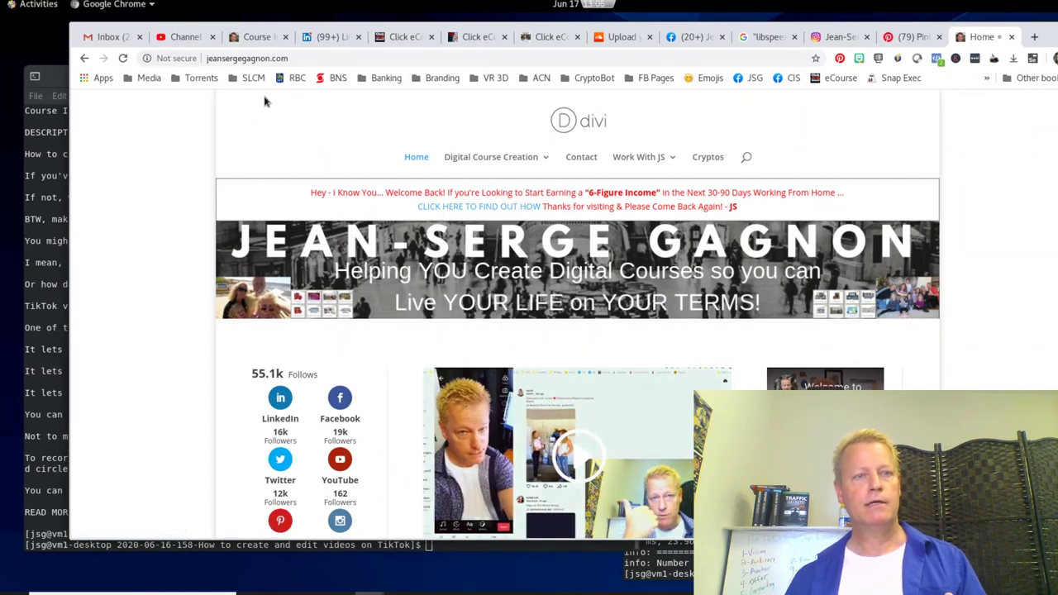
left_click(302, 59)
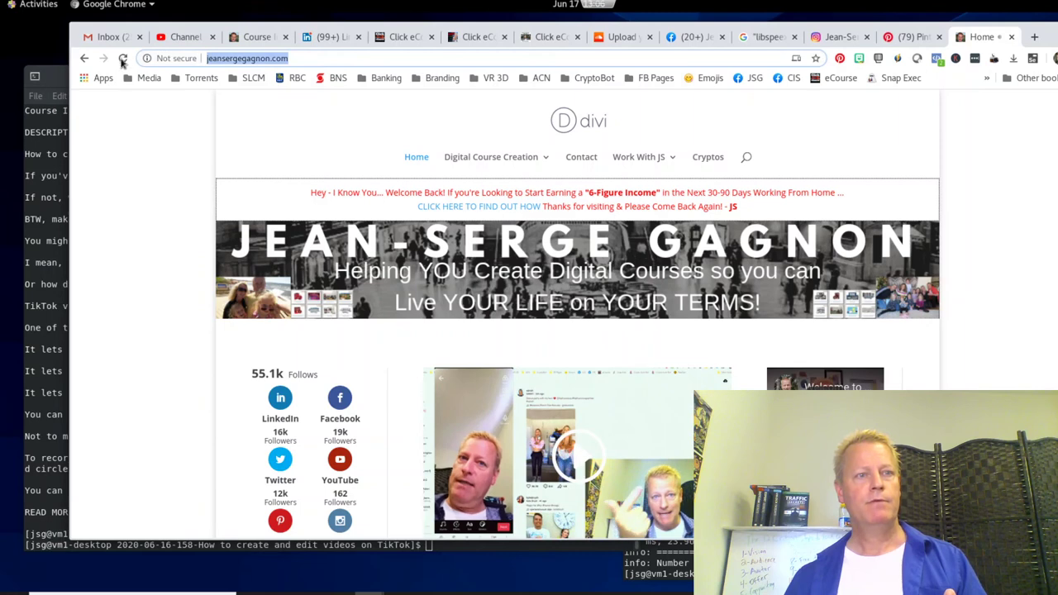
key("Return")
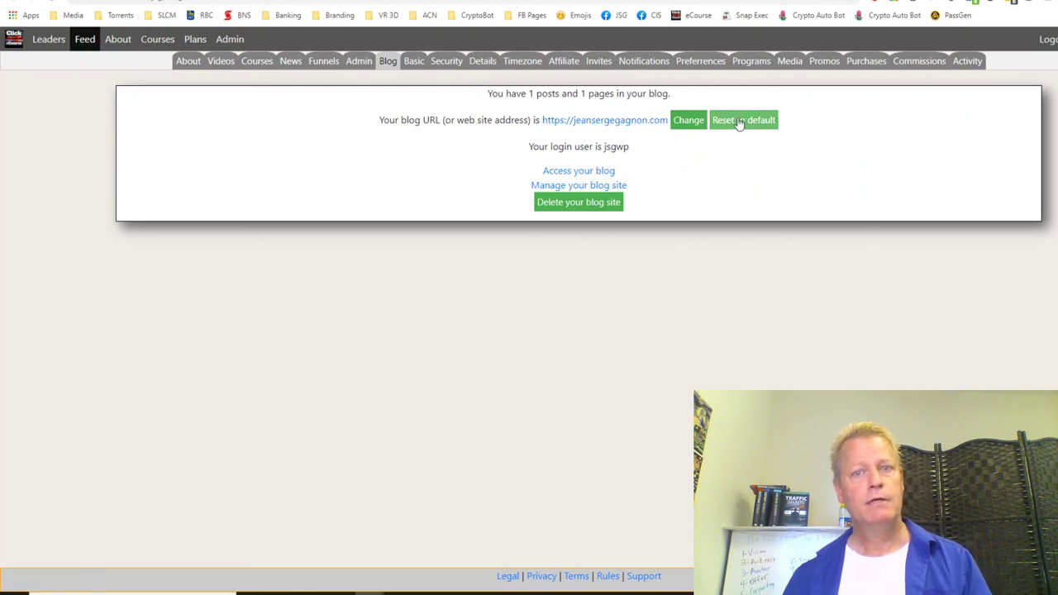
Save the blog address as http instead of https and open the blog there.
left_click(703, 124)
left_click(502, 301)
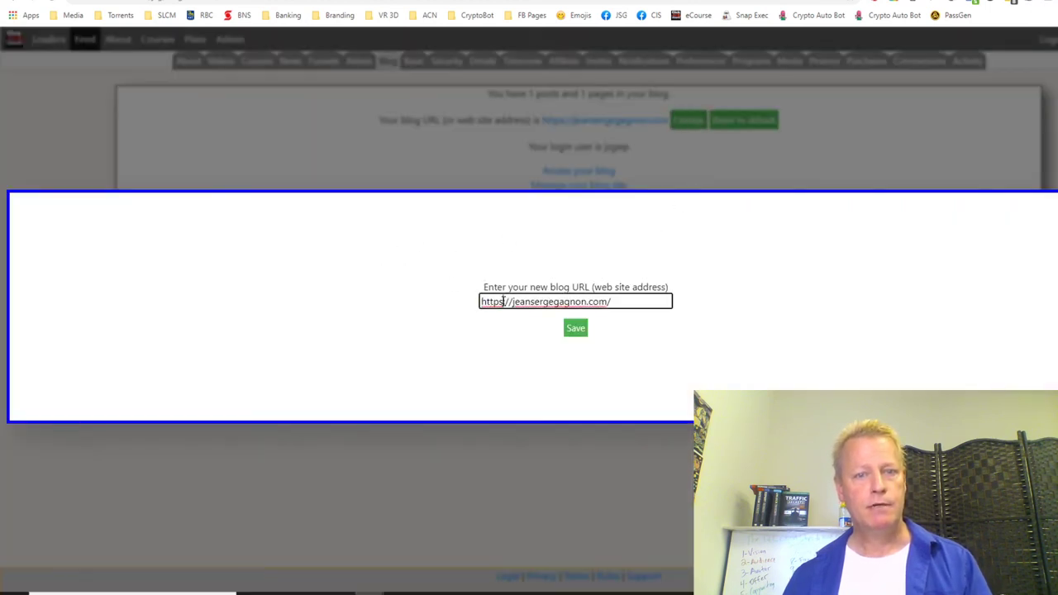
key("BackSpace")
left_click(575, 328)
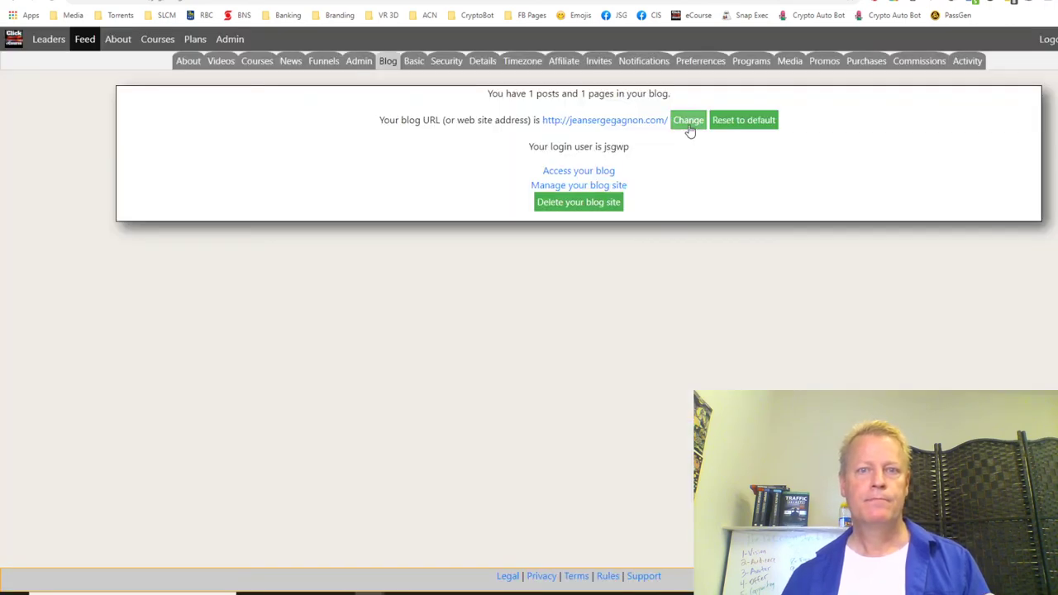
left_click(623, 122)
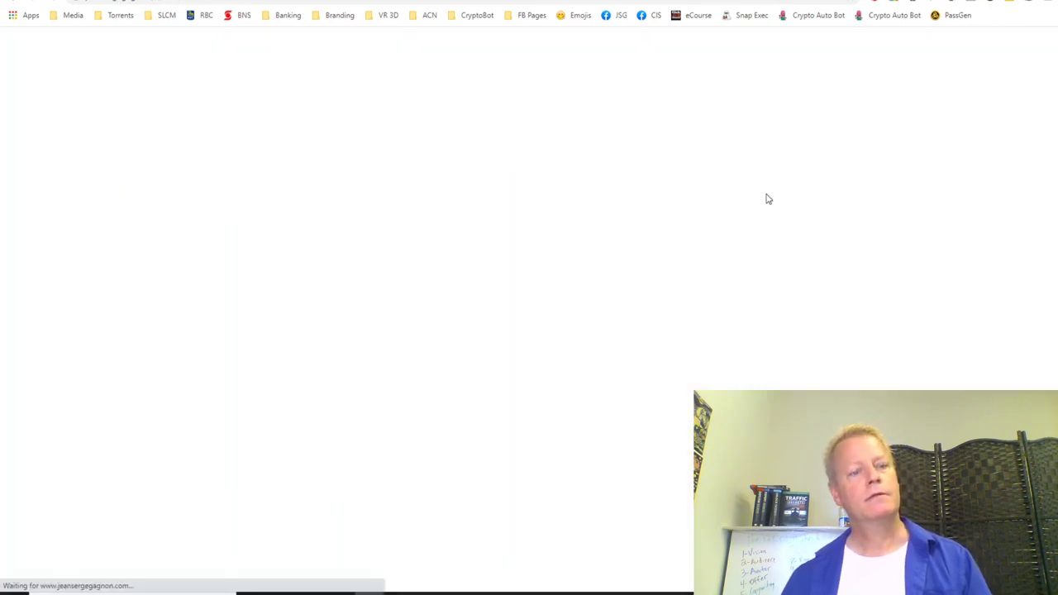